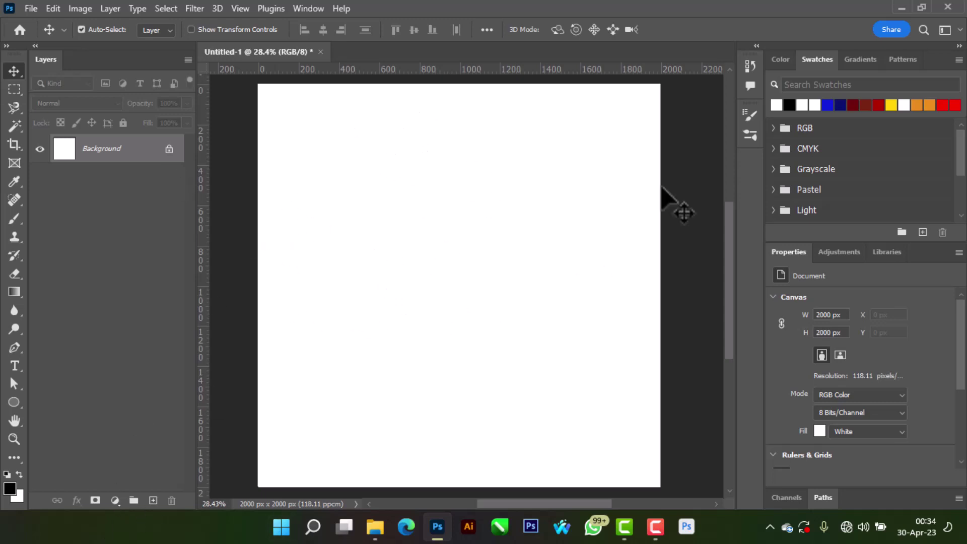
# Step: Draw a rectangle about 2114 × 2083 px covering the whole canvas and remove its stroke
pyautogui.click(16, 401)
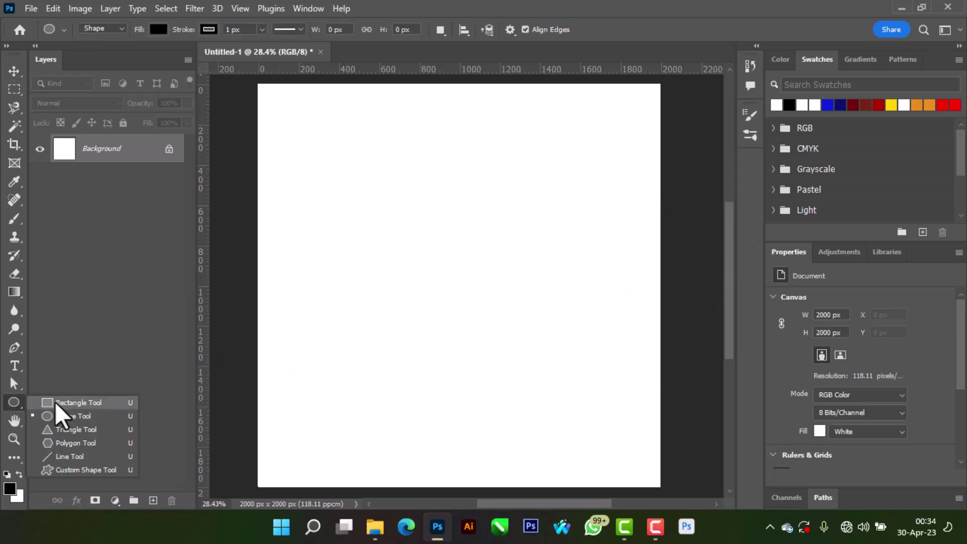
pyautogui.click(75, 402)
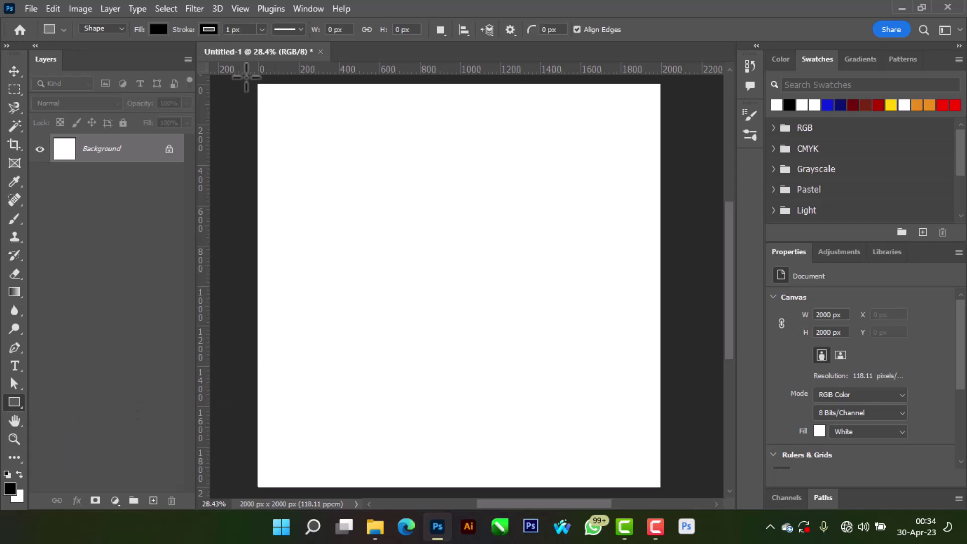
pyautogui.moveTo(247, 77); pyautogui.dragTo(671, 496)
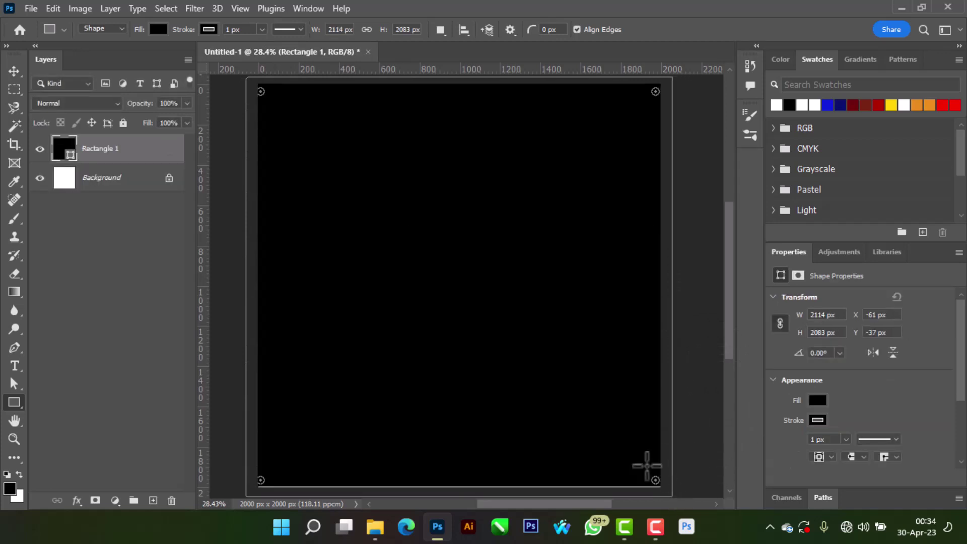
pyautogui.click(210, 31)
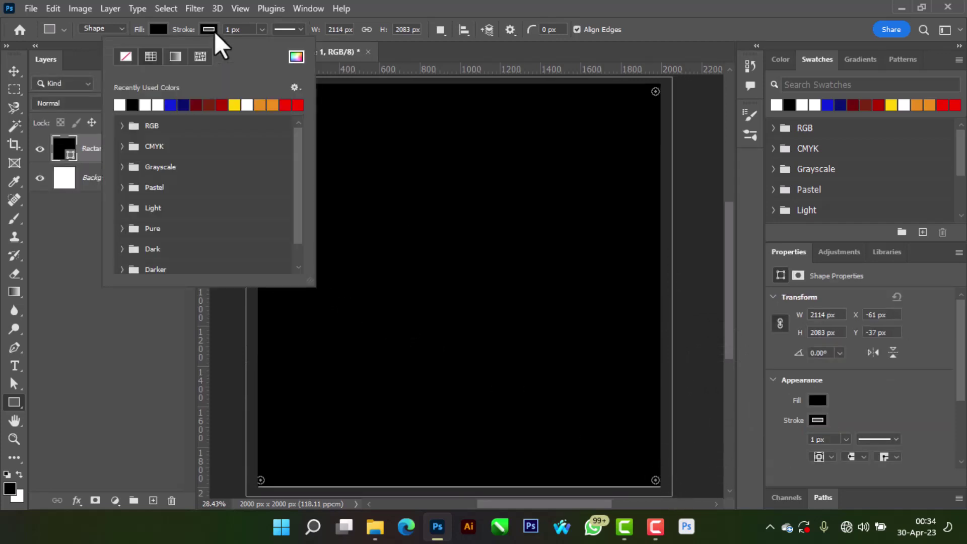
pyautogui.click(125, 58)
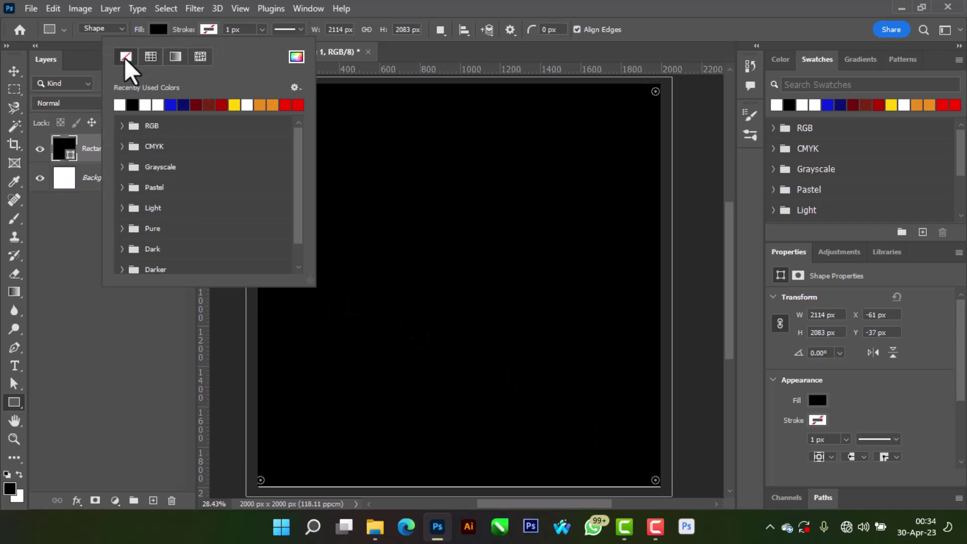
pyautogui.click(85, 46)
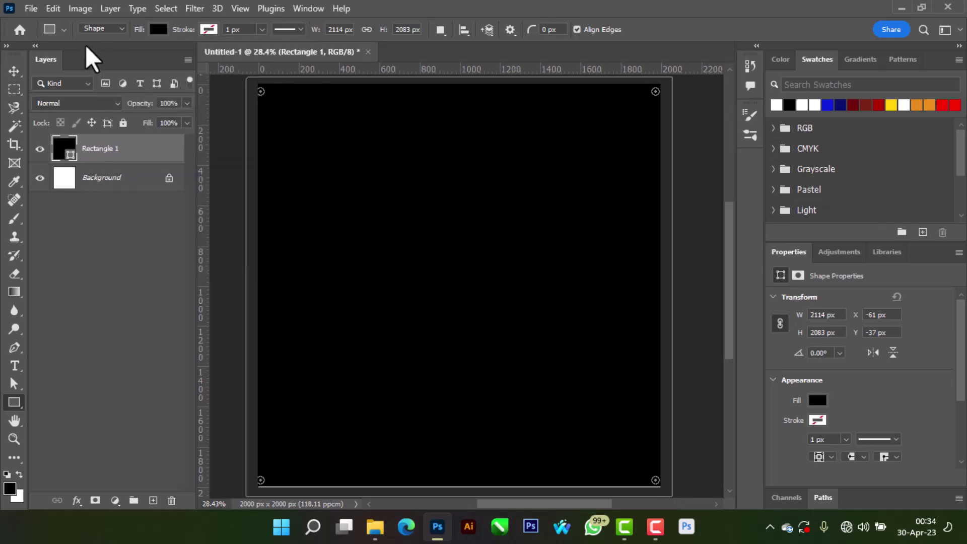
# Step: Set the rectangle's fill to dark navy blue, colour 070d5e
pyautogui.click(159, 29)
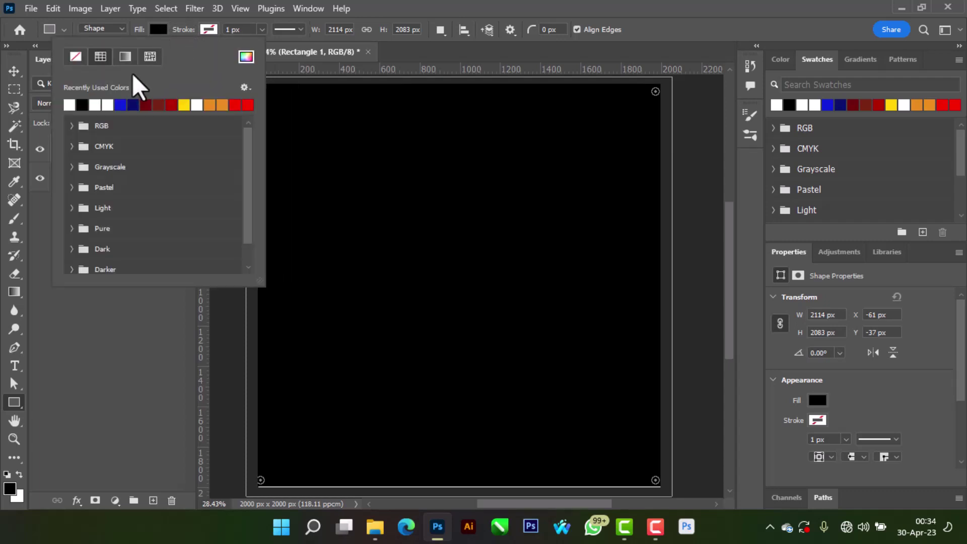
pyautogui.click(134, 104)
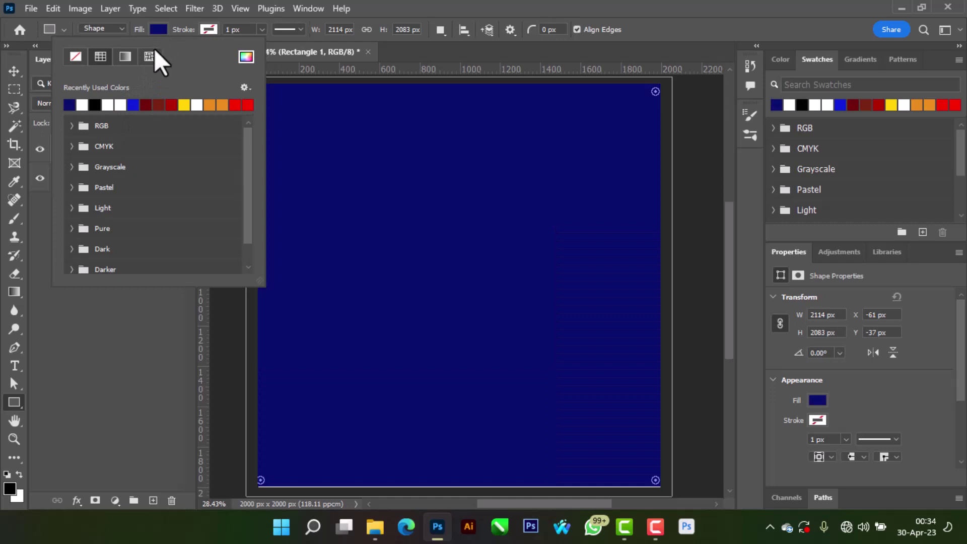
pyautogui.click(246, 59)
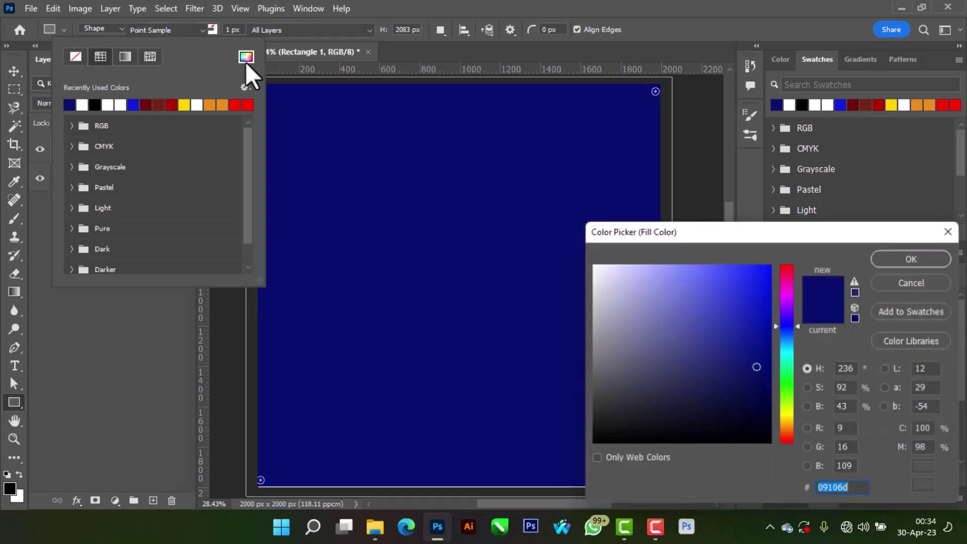
pyautogui.moveTo(757, 367); pyautogui.dragTo(759, 378)
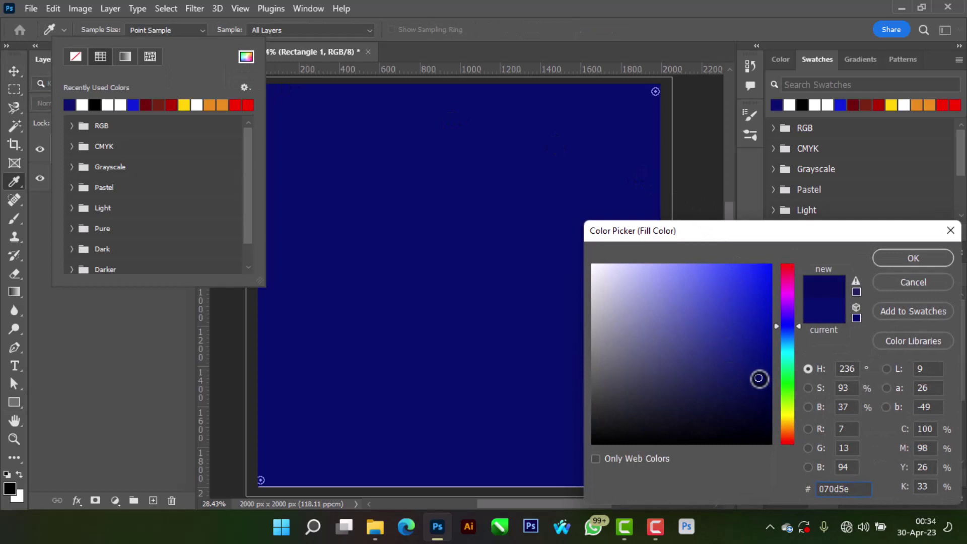
pyautogui.click(893, 262)
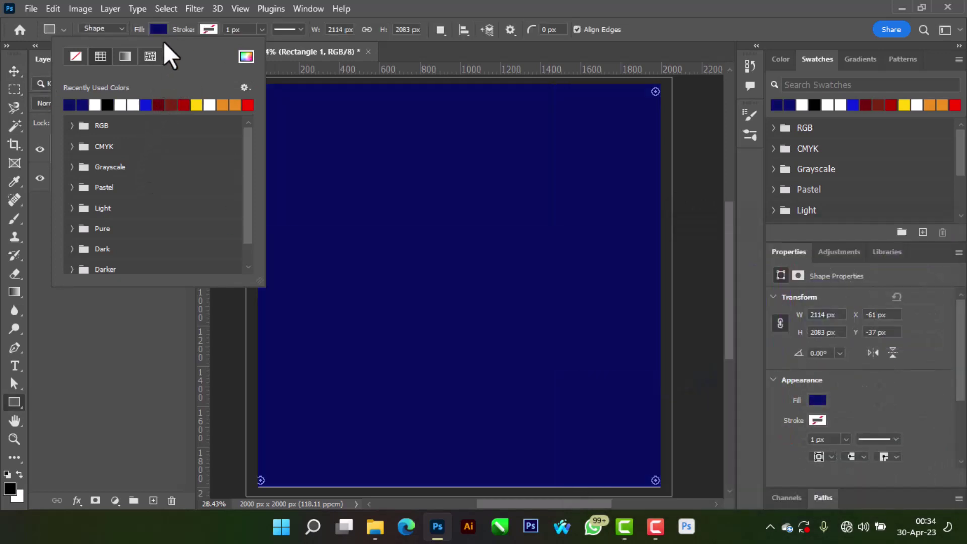
pyautogui.click(7, 73)
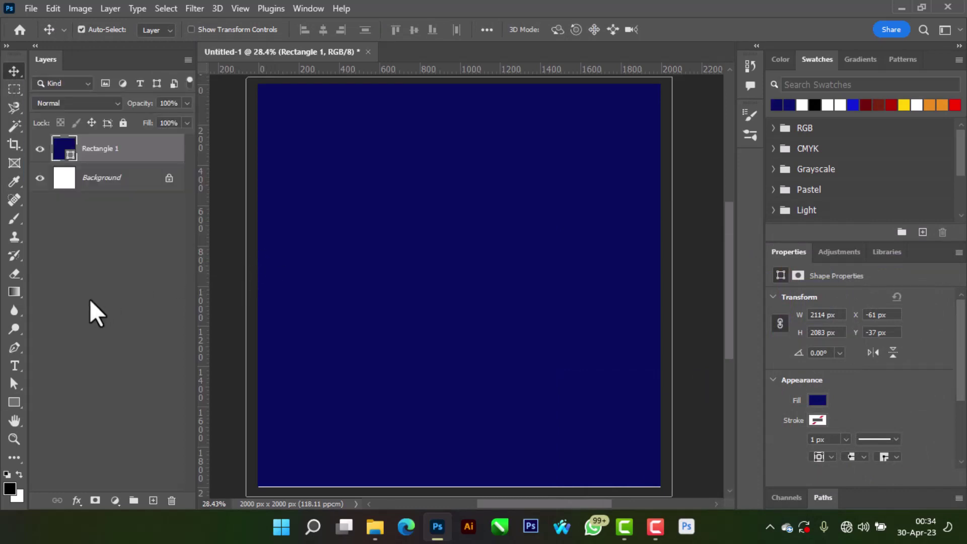
# Step: Draw a tall ellipse about 1330 × 1964 px over the rectangle, spanning nearly the full canvas height
pyautogui.click(9, 404)
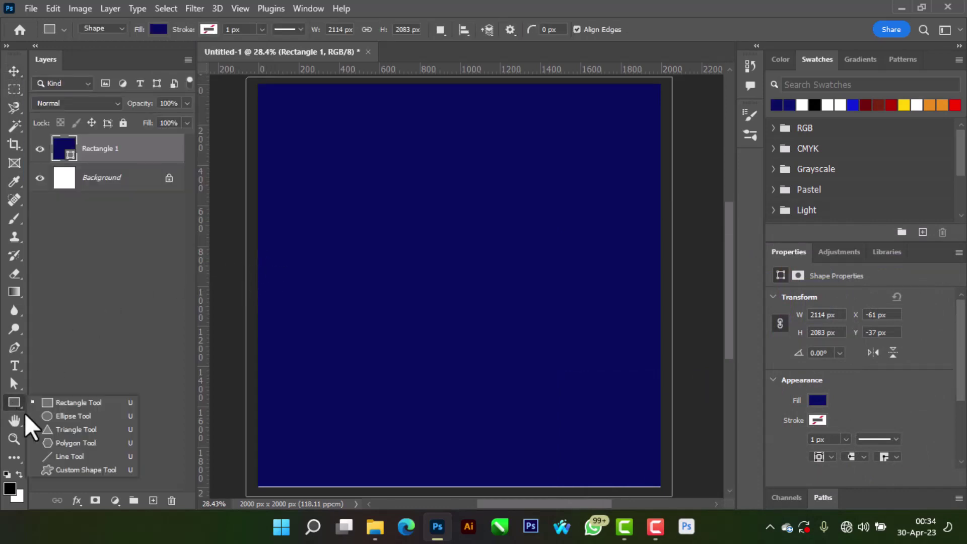
pyautogui.click(62, 415)
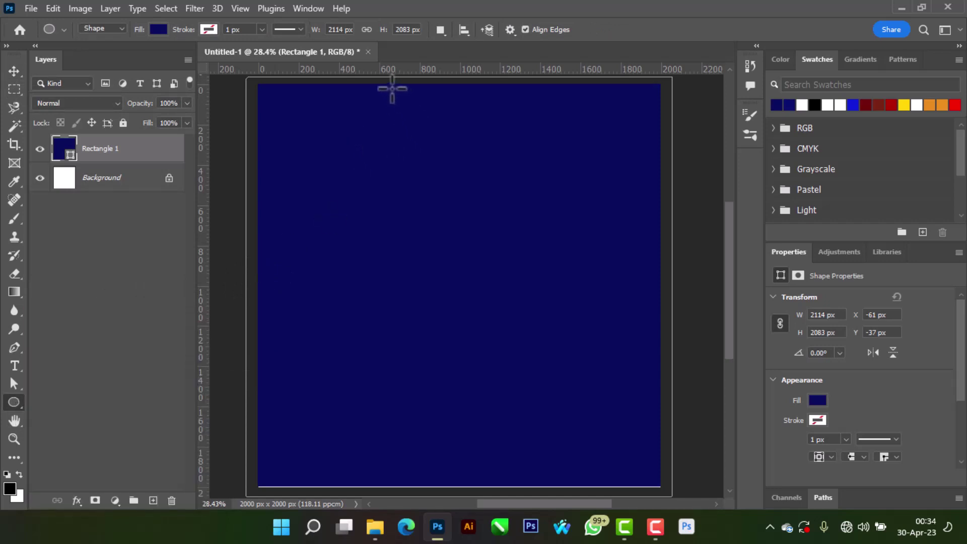
pyautogui.moveTo(392, 89); pyautogui.dragTo(659, 481)
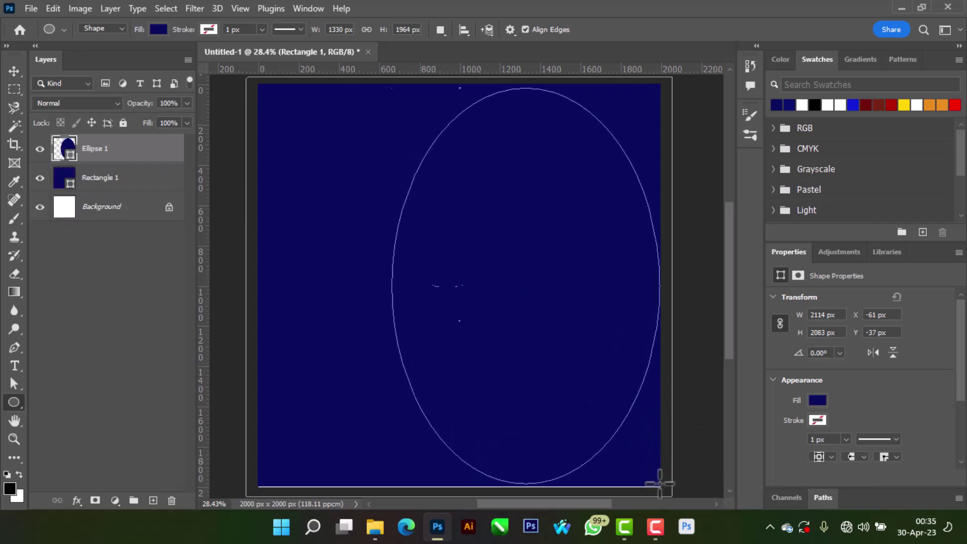
# Step: Fill the ellipse with the recently used bright blue and centre it on the canvas
pyautogui.click(11, 74)
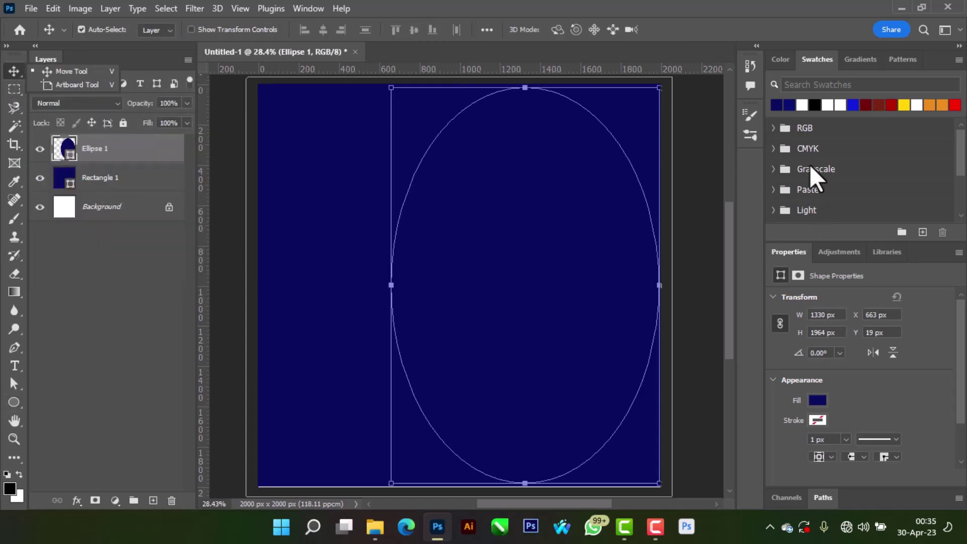
pyautogui.click(853, 105)
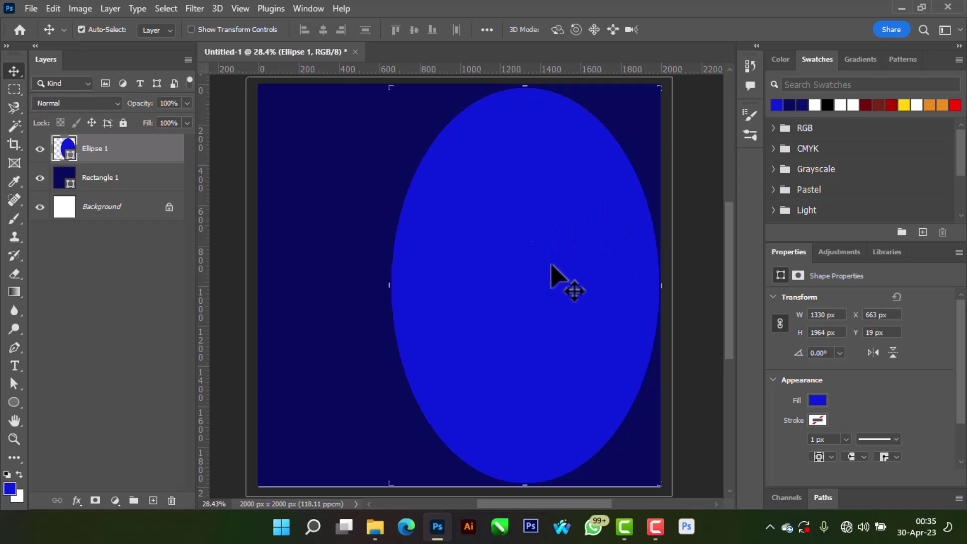
pyautogui.moveTo(510, 311); pyautogui.dragTo(479, 311)
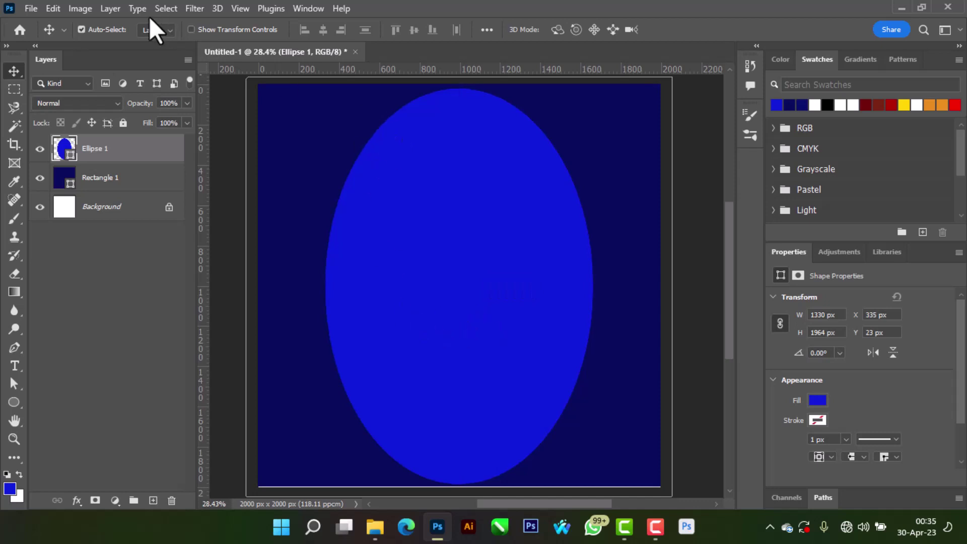
# Step: Convert the ellipse to a smart object and apply a strong Gaussian Blur that softens it into a glow
pyautogui.click(200, 6)
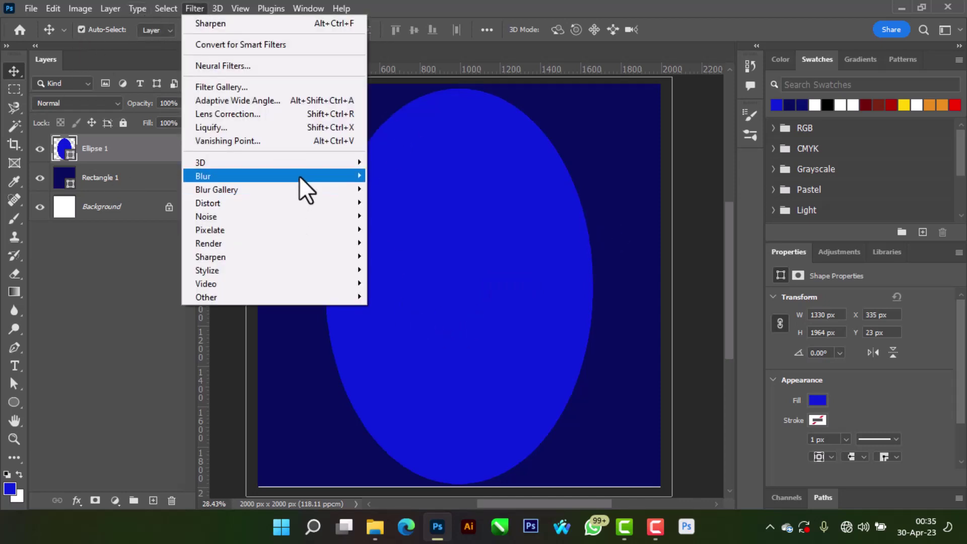
pyautogui.moveTo(299, 176)
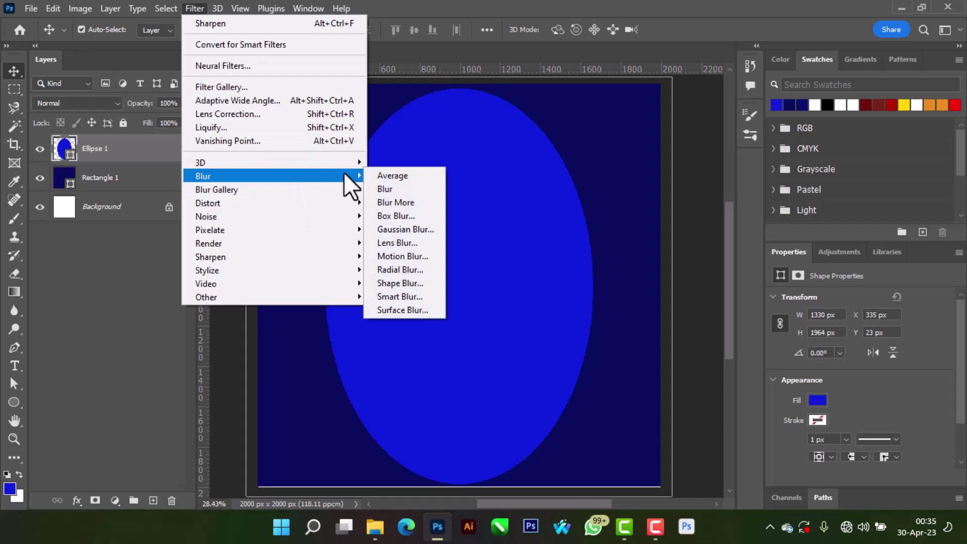
pyautogui.click(406, 233)
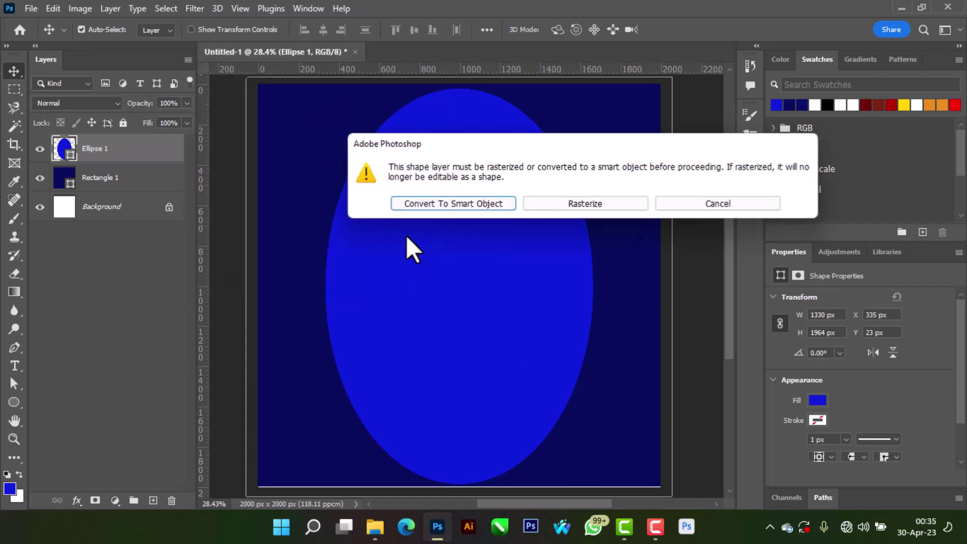
pyautogui.click(455, 209)
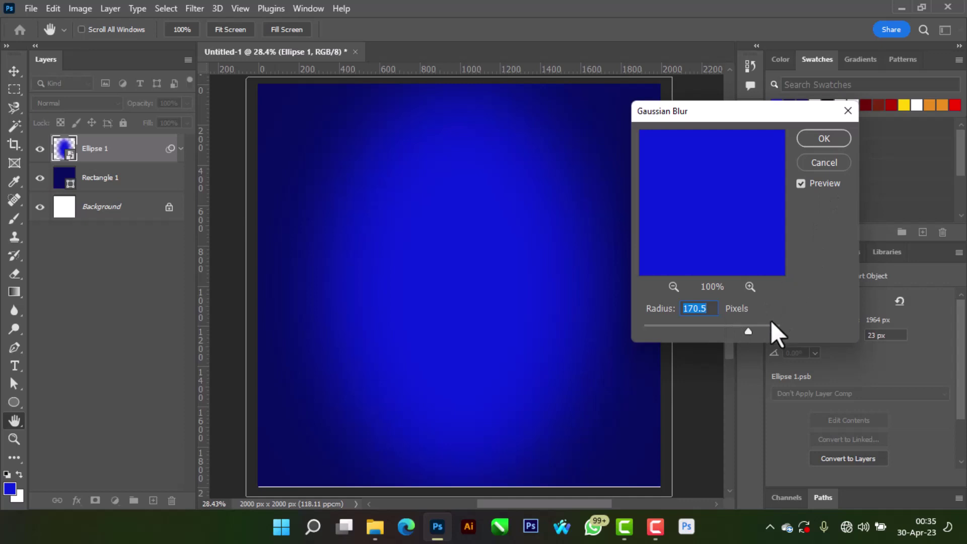
pyautogui.moveTo(748, 327)
pyautogui.mouseDown()
pyautogui.moveTo(706, 327)
pyautogui.moveTo(752, 327)
pyautogui.mouseUp()
pyautogui.hotkey('ctrl', 'z')
pyautogui.moveTo(751, 325); pyautogui.dragTo(752, 325)
pyautogui.click(809, 143)
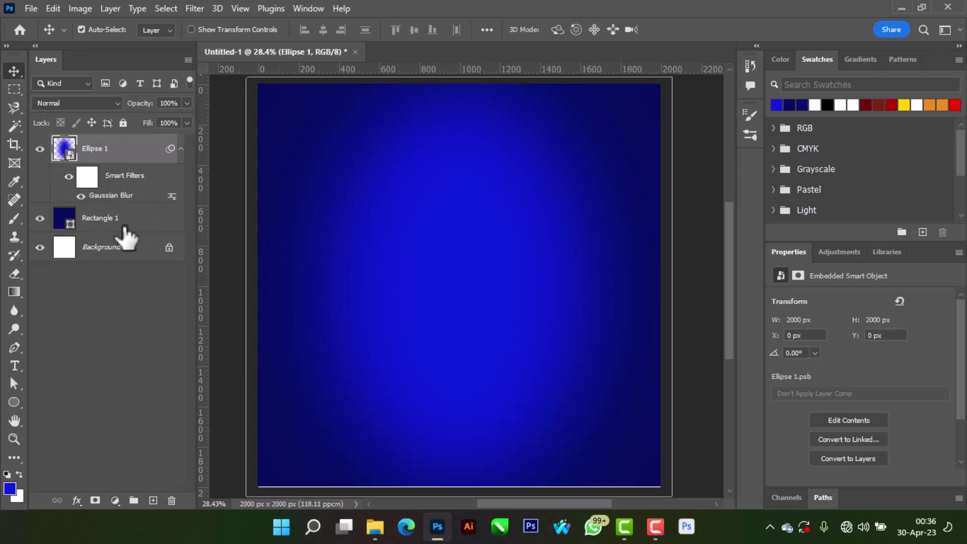
# Step: Merge the blurred ellipse layer and the rectangle layer into one layer
pyautogui.press('ctrl')
pyautogui.click(123, 234)
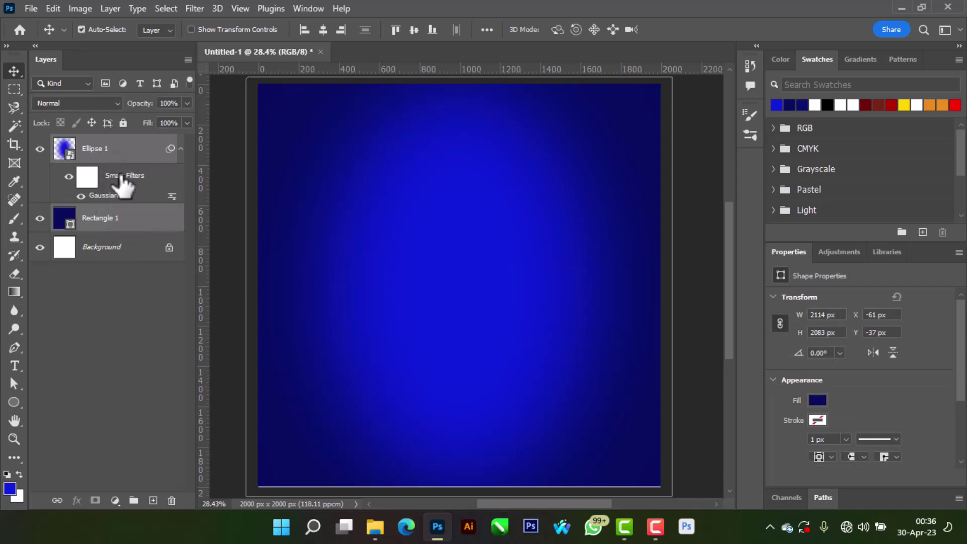
pyautogui.press('ctrl')
pyautogui.hotkey('ctrl', 'e')
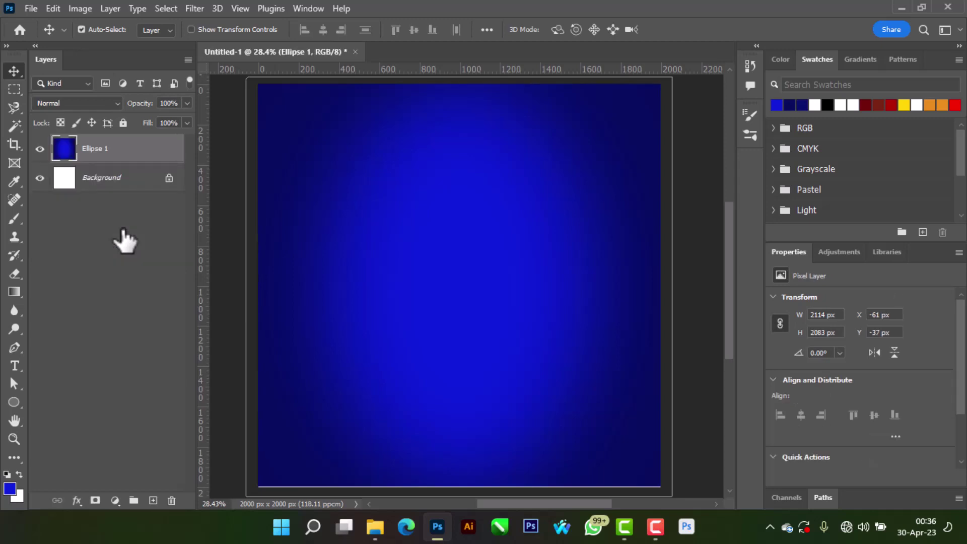
# Step: Lock the merged blue background layer completely and test the lock by trying to move it
pyautogui.click(123, 122)
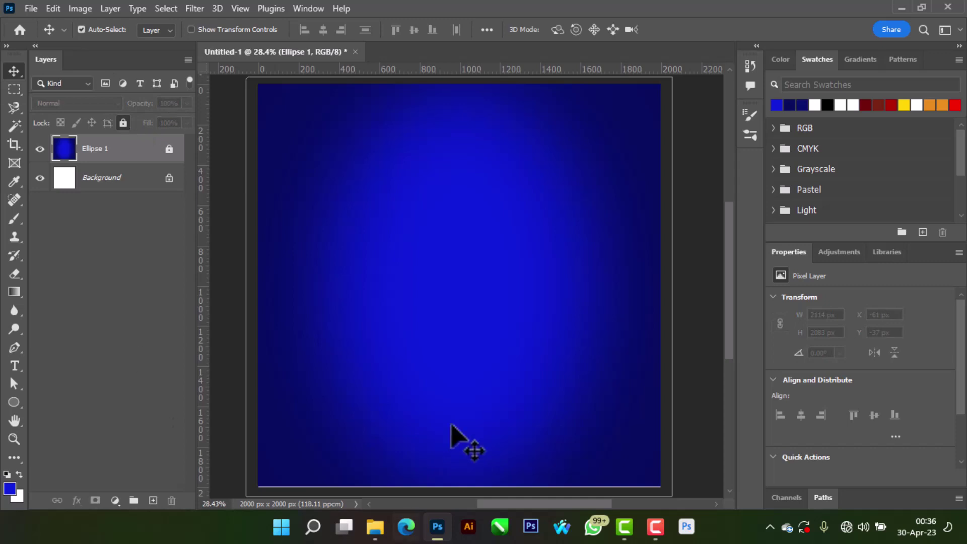
pyautogui.moveTo(427, 195); pyautogui.dragTo(511, 355)
pyautogui.moveTo(535, 259); pyautogui.dragTo(438, 384)
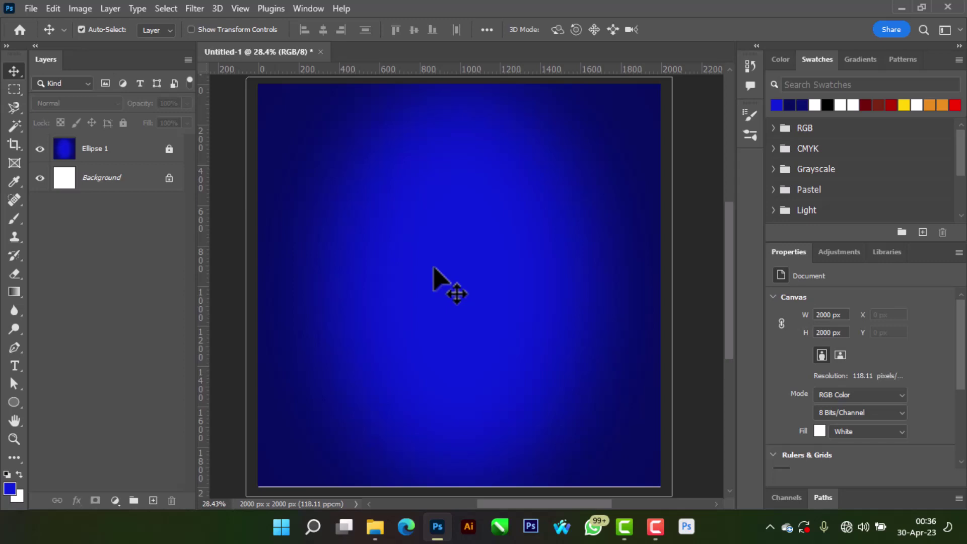
# Step: Place the photo african-man-listening-music-headphones-dancing-blue-wall as an embedded image at its default size and position
pyautogui.click(30, 5)
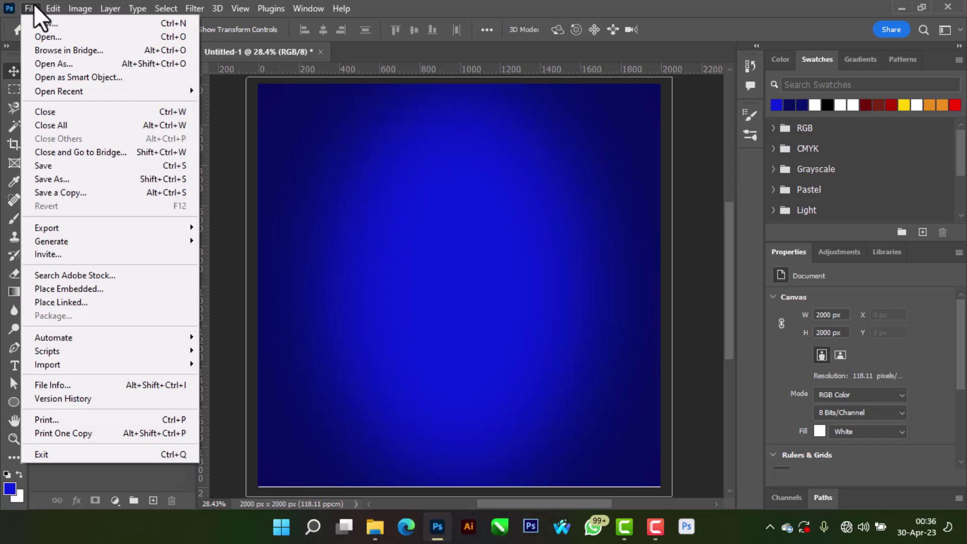
pyautogui.click(89, 291)
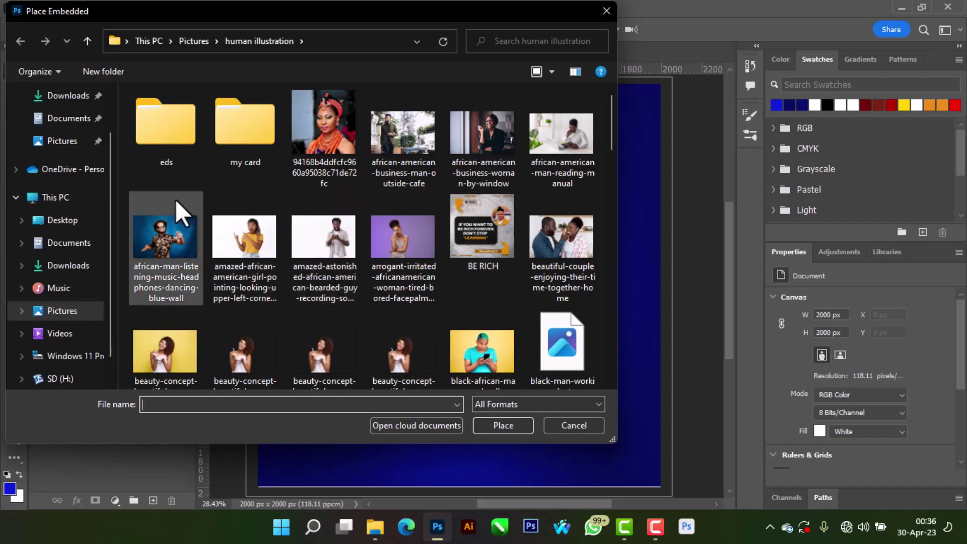
pyautogui.doubleClick(176, 231)
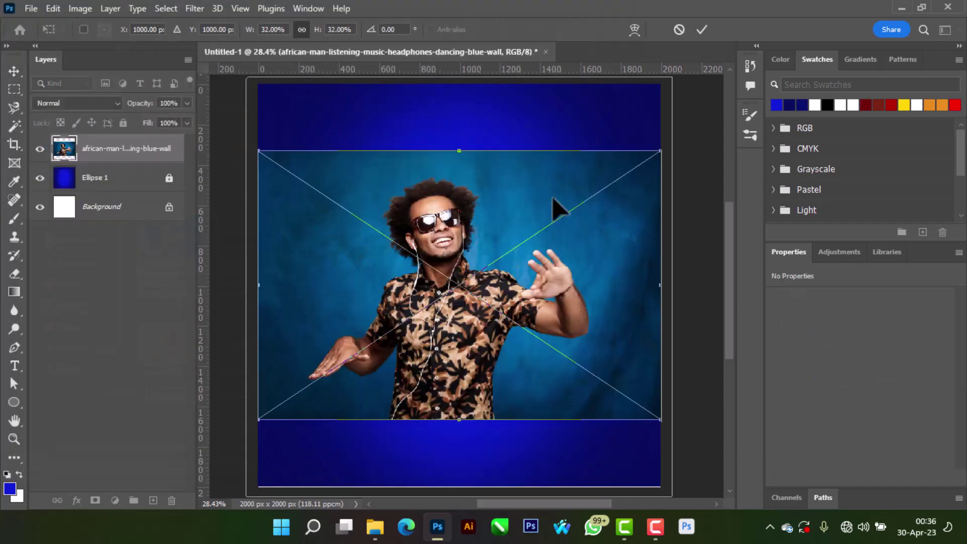
pyautogui.click(702, 29)
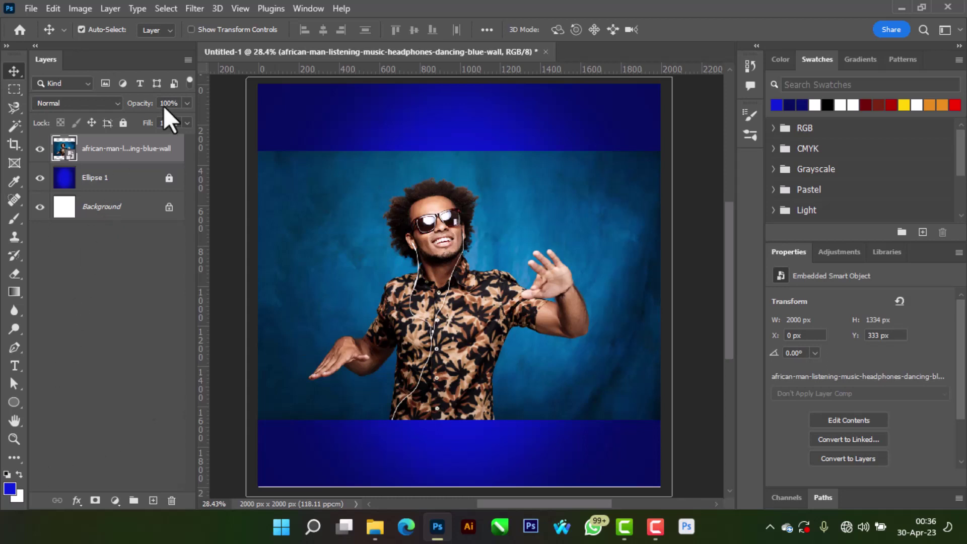
# Step: Select the man in the placed photo with Select Subject and inspect the selection edge around his raised hand and arm
pyautogui.click(161, 8)
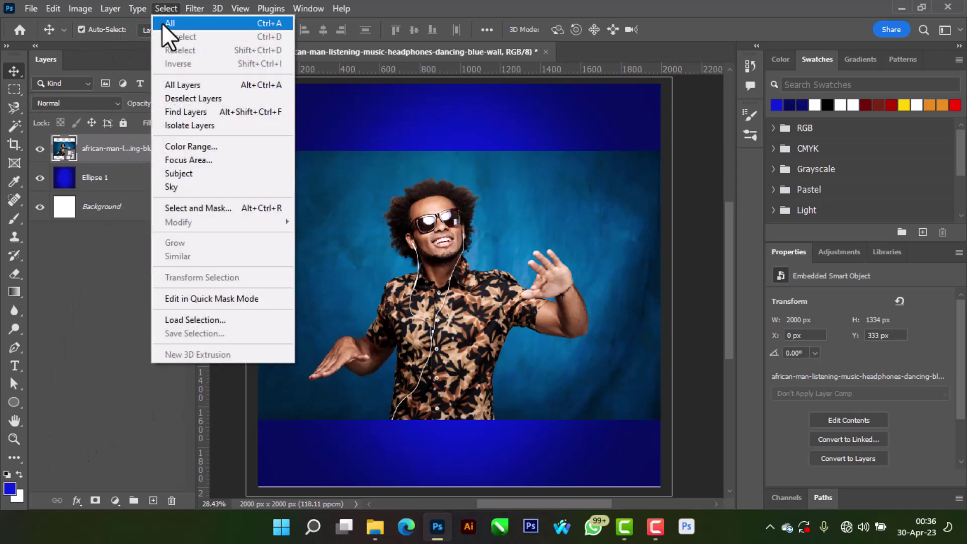
pyautogui.click(200, 177)
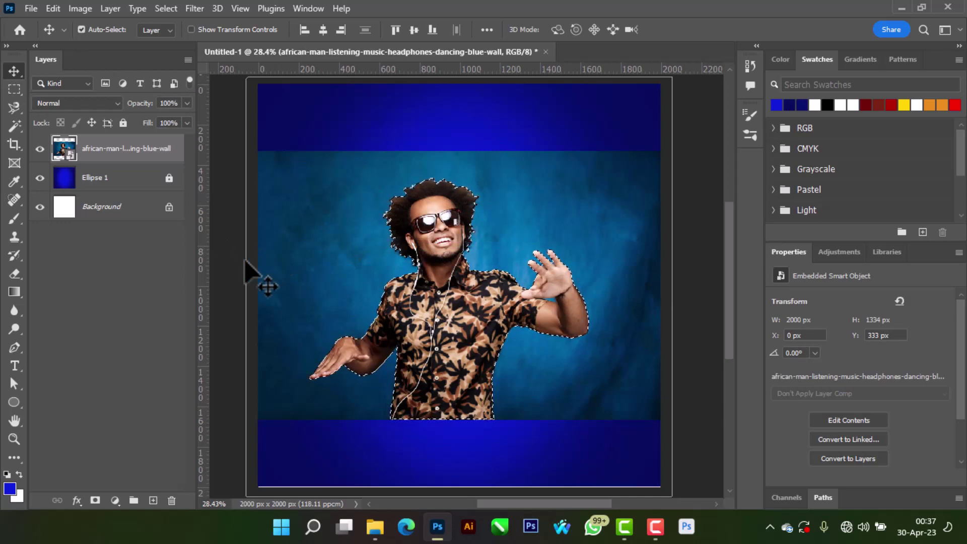
pyautogui.scroll(1, 584, 317)
pyautogui.scroll(5, 584, 318)
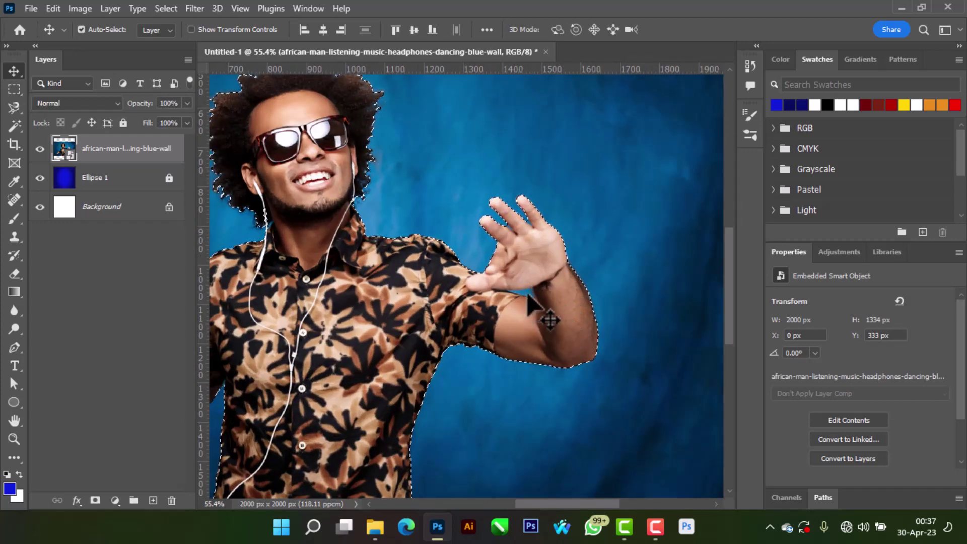
pyautogui.hotkey('ctrl', 'd')
pyautogui.scroll(4, 273, 222)
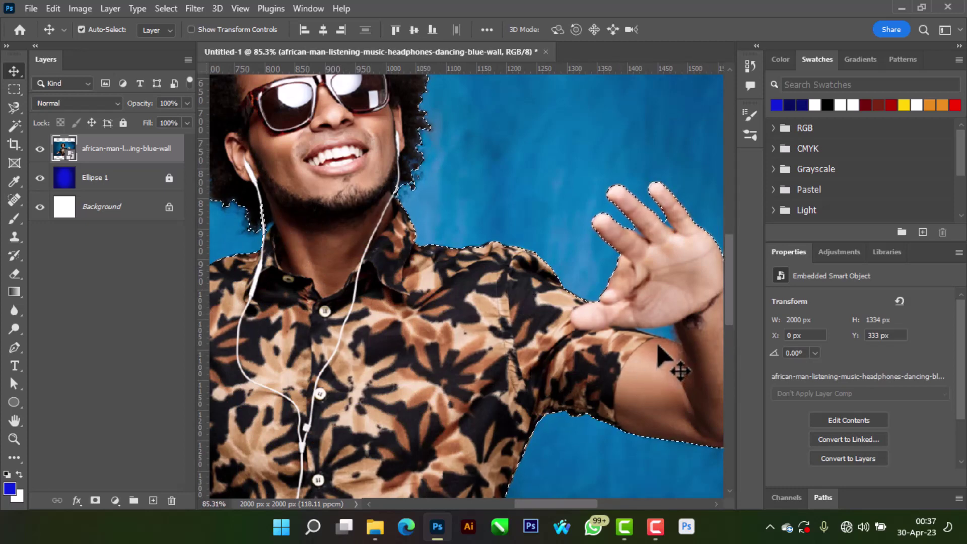
# Step: Add the missing piece of white earphone cable between the ear and collar to the man's selection with the Magic Wand
pyautogui.click(15, 123)
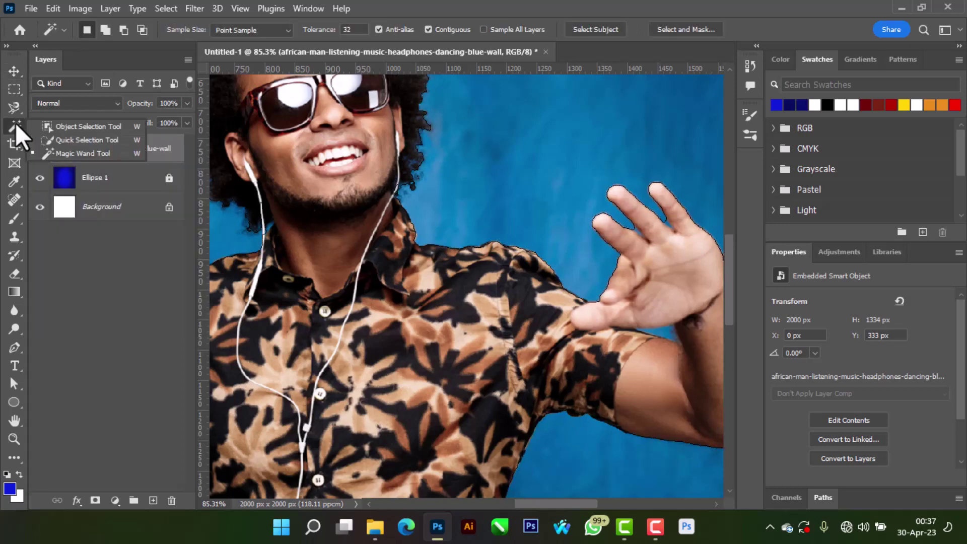
pyautogui.click(71, 154)
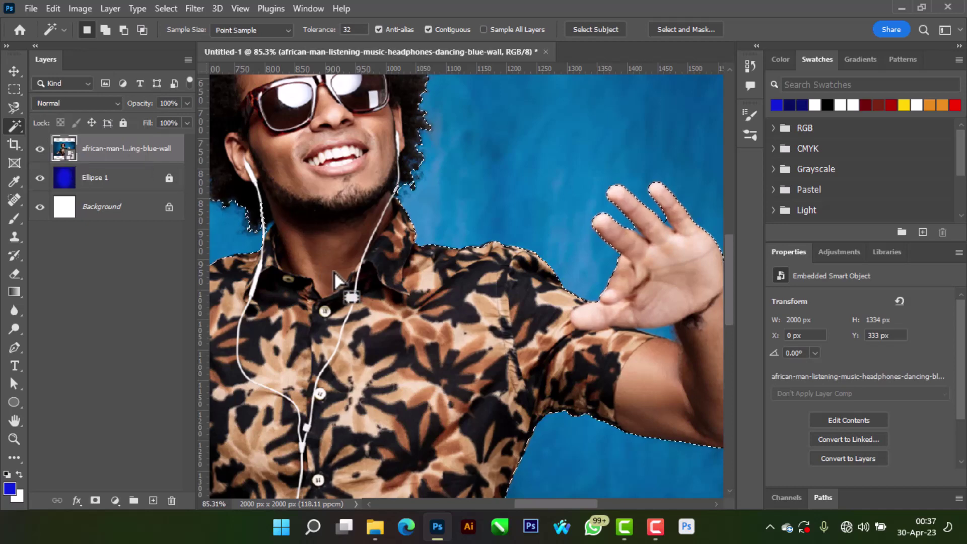
pyautogui.scroll(5, 259, 240)
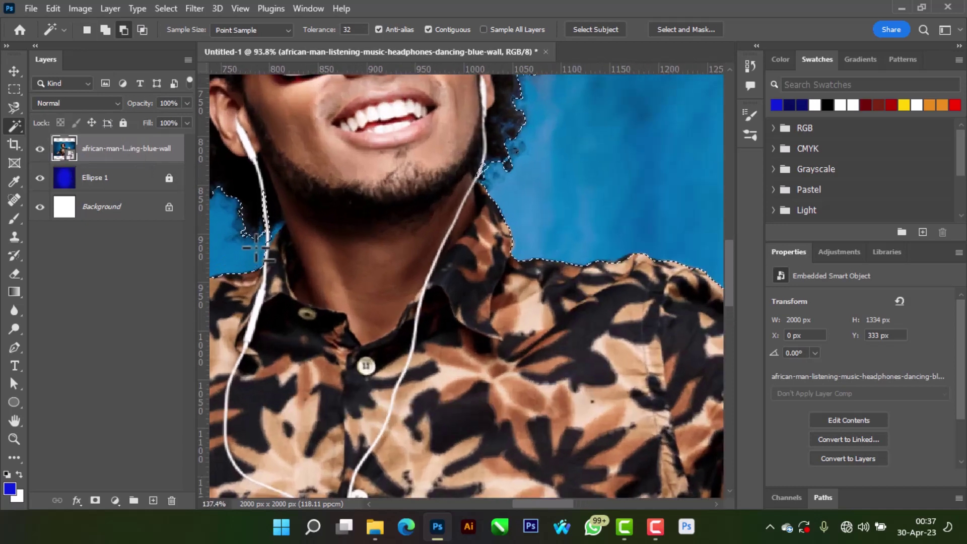
pyautogui.scroll(2, 257, 248)
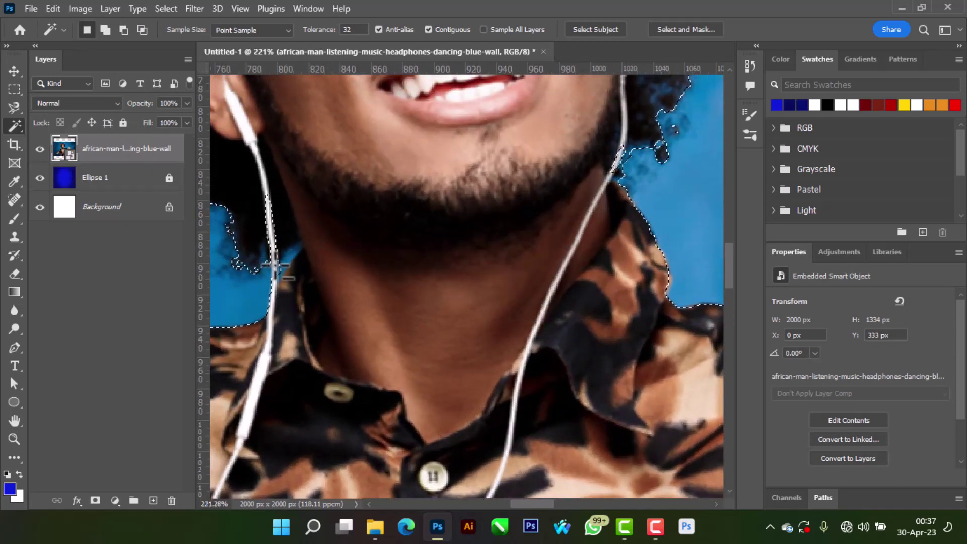
pyautogui.keyDown('shift'); pyautogui.click(275, 267); pyautogui.keyUp('shift')
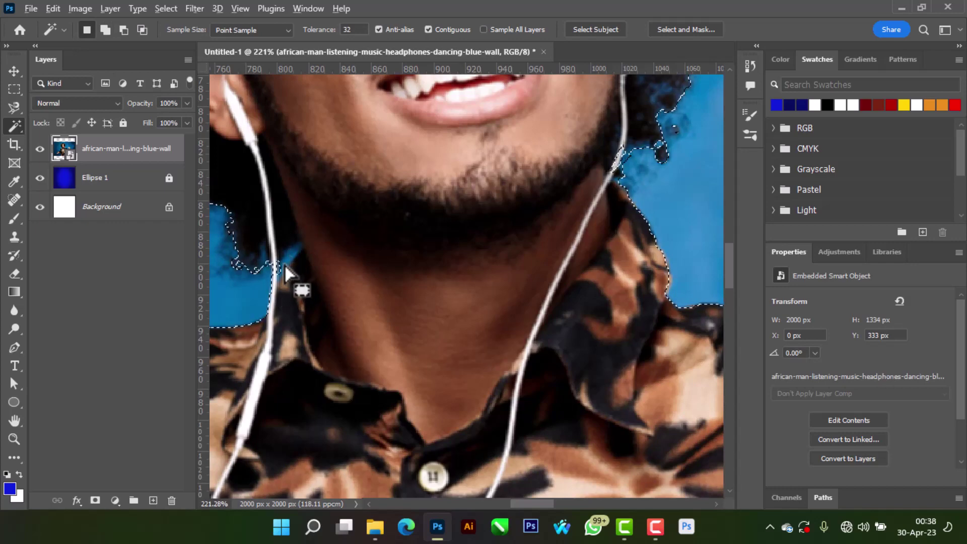
# Step: Refine the selection with the Magic Wand around the other earphone cable below the hair, keeping the cable and excluding the blue gap beside it
pyautogui.press('alt')
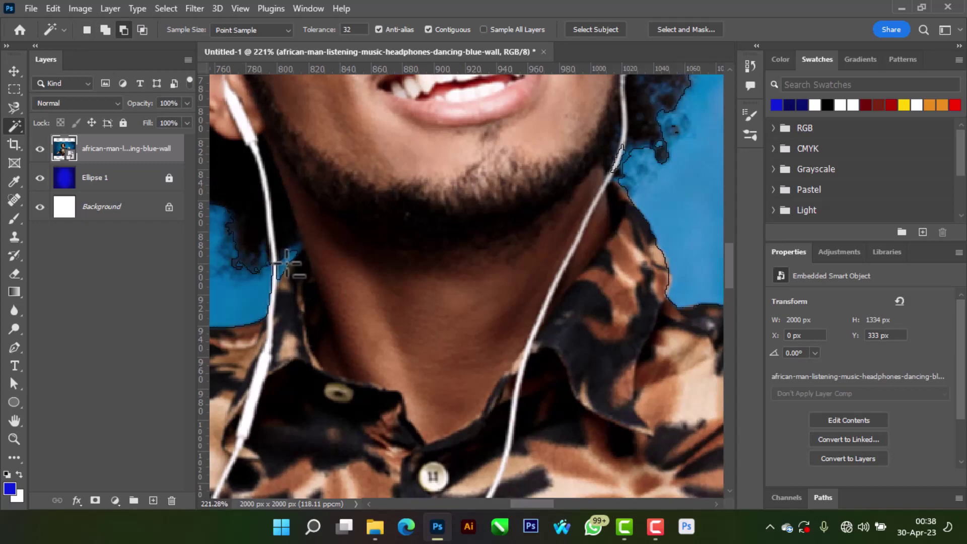
pyautogui.scroll(-2, 290, 261)
pyautogui.scroll(-3, 285, 262)
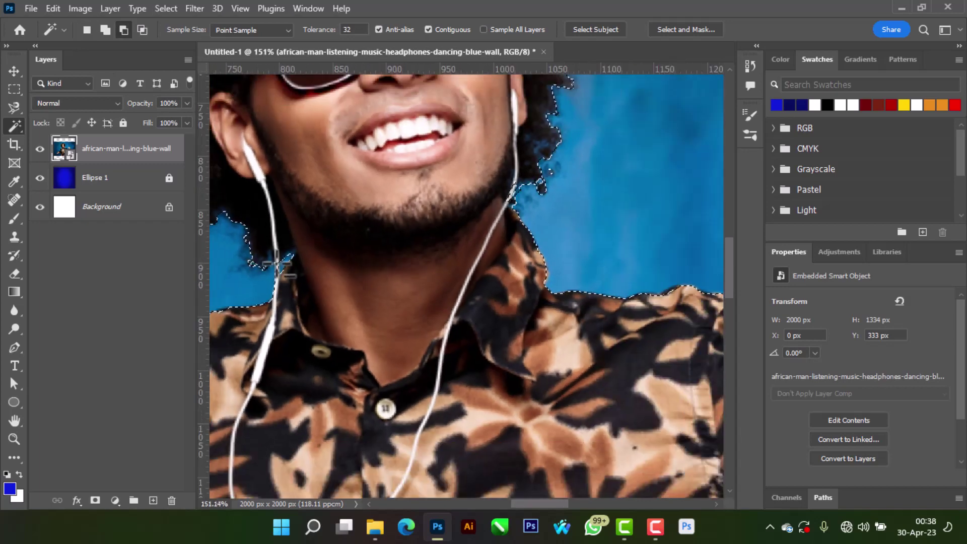
pyautogui.scroll(-4, 282, 265)
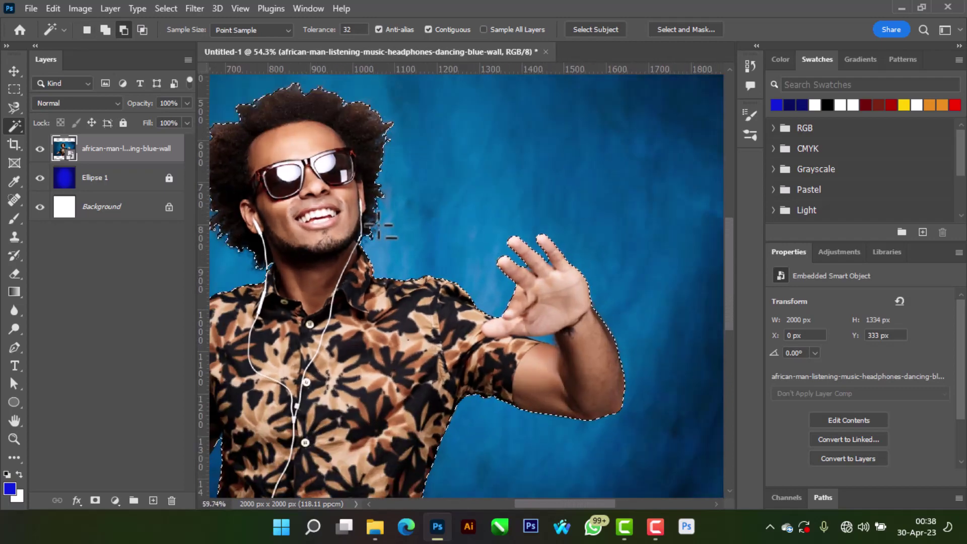
pyautogui.scroll(8, 359, 245)
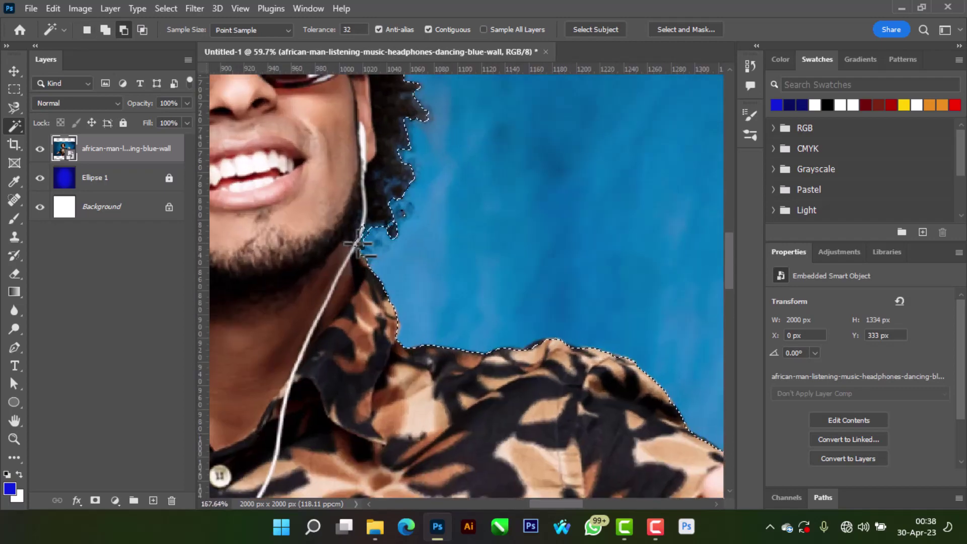
pyautogui.scroll(2, 354, 242)
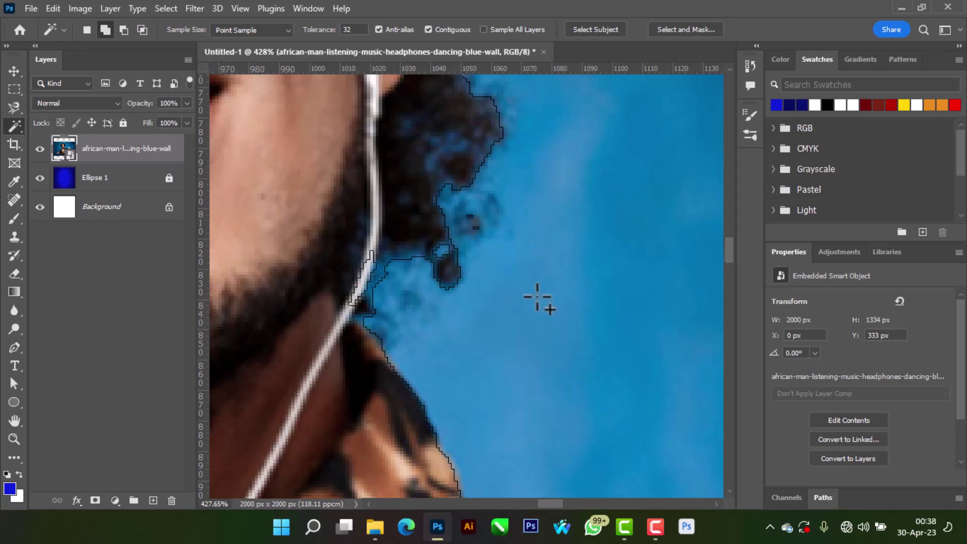
pyautogui.press('shift')
pyautogui.press('alt')
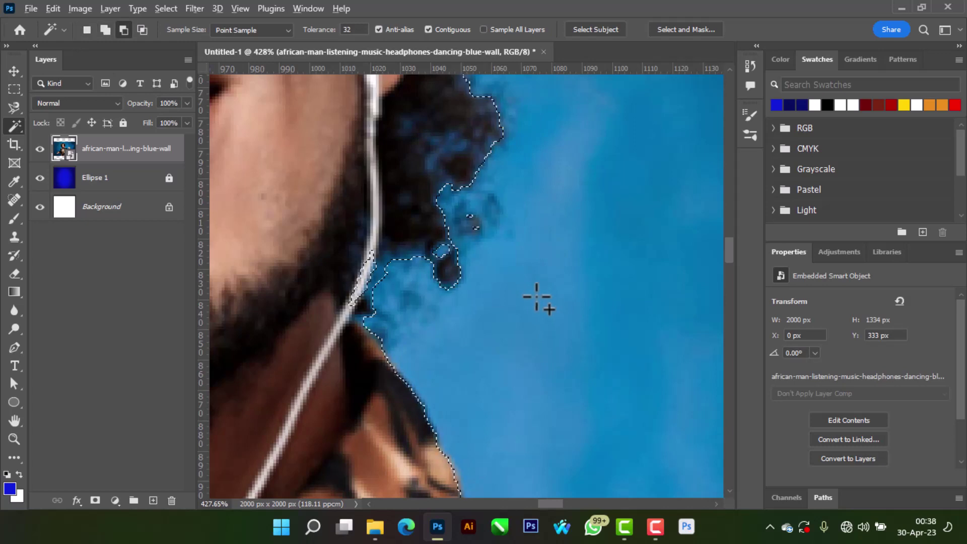
pyautogui.press('shift')
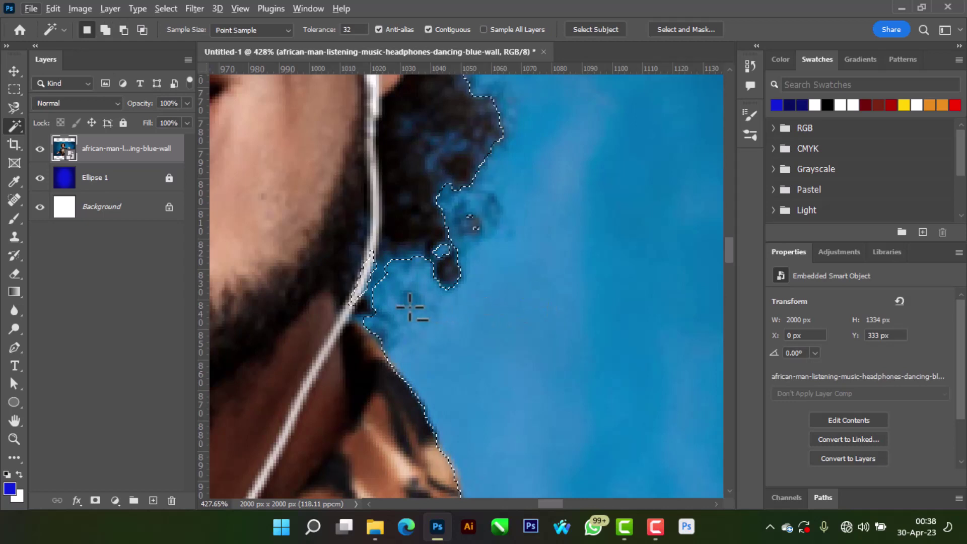
pyautogui.keyDown('alt'); pyautogui.click(362, 286); pyautogui.keyUp('alt')
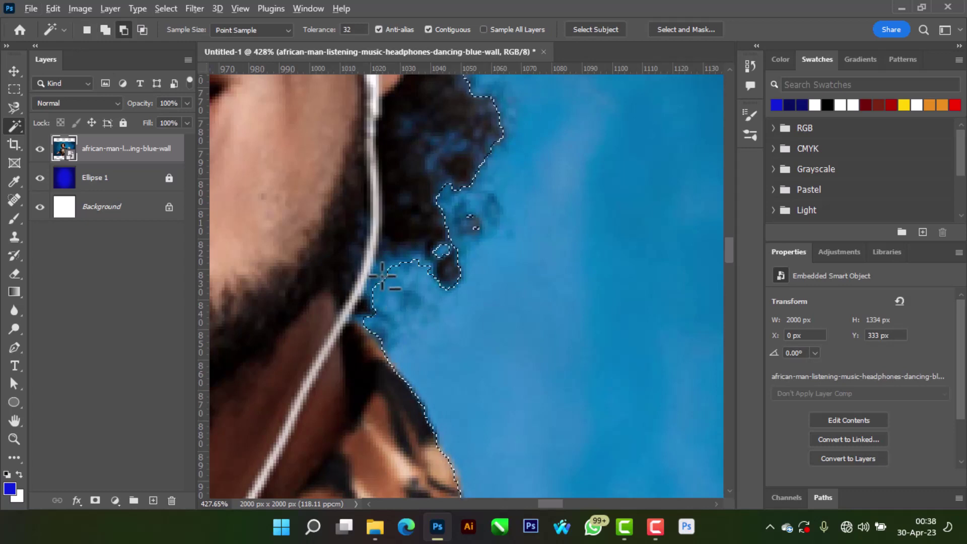
pyautogui.keyDown('alt'); pyautogui.click(382, 276); pyautogui.keyUp('alt')
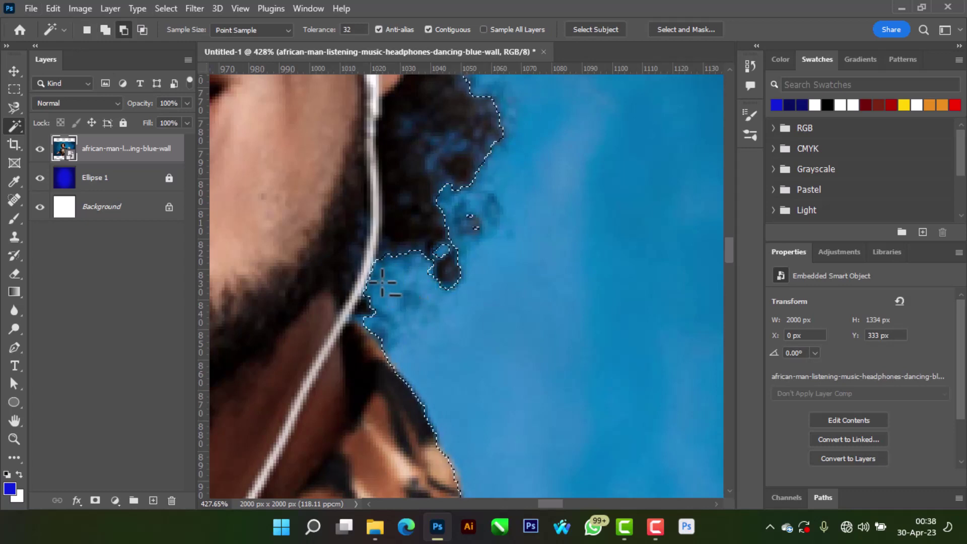
pyautogui.keyDown('alt'); pyautogui.click(360, 317); pyautogui.keyUp('alt')
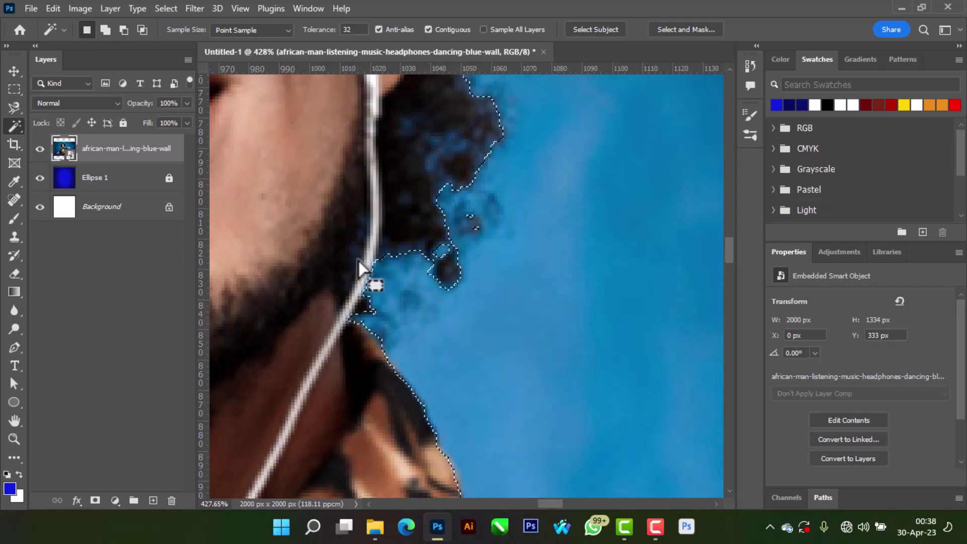
# Step: Subtract the small blue wall gap between the raised hand and the upper arm from the selection
pyautogui.keyDown('alt'); pyautogui.scroll(-5, 359, 261); pyautogui.keyUp('alt')
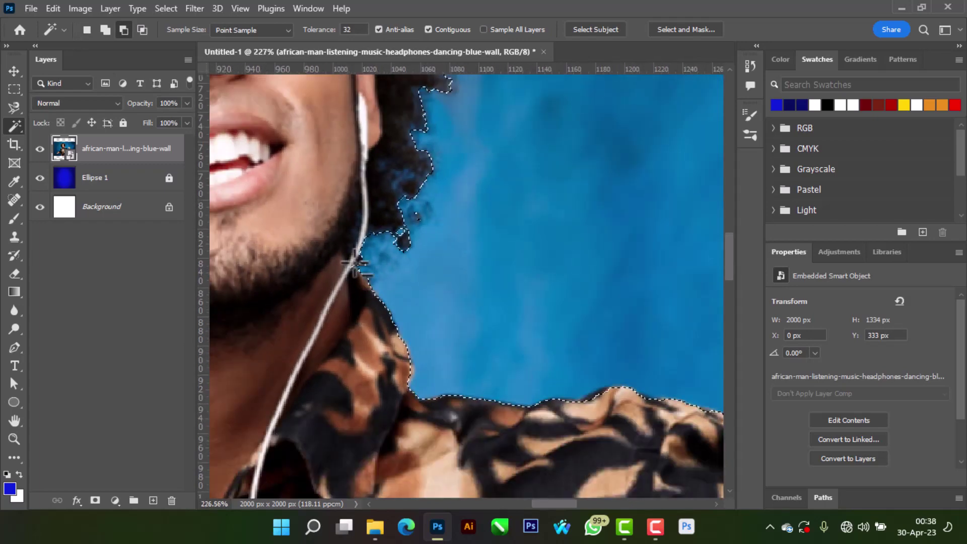
pyautogui.keyDown('alt'); pyautogui.scroll(-4, 355, 261); pyautogui.keyUp('alt')
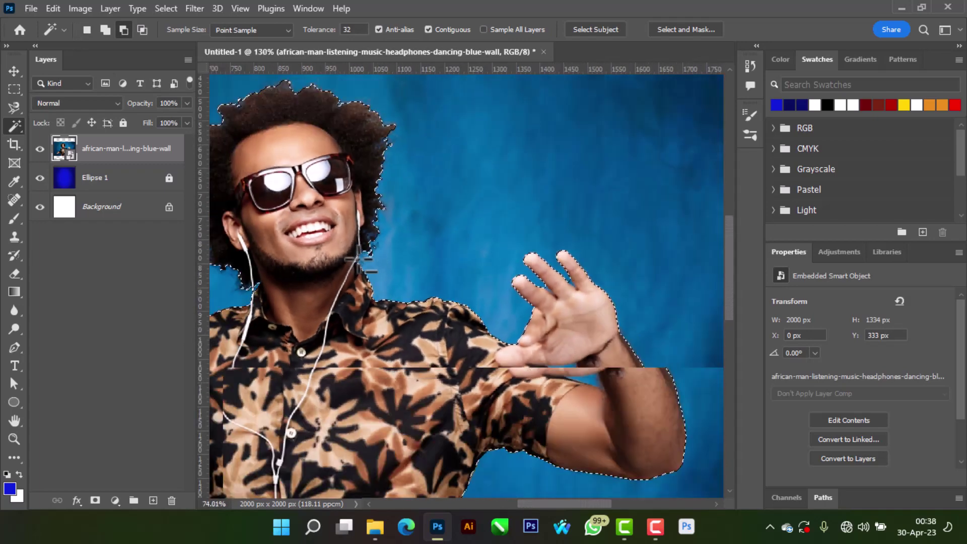
pyautogui.keyDown('alt'); pyautogui.scroll(-4, 358, 261); pyautogui.keyUp('alt')
pyautogui.keyDown('alt'); pyautogui.scroll(5, 518, 342); pyautogui.keyUp('alt')
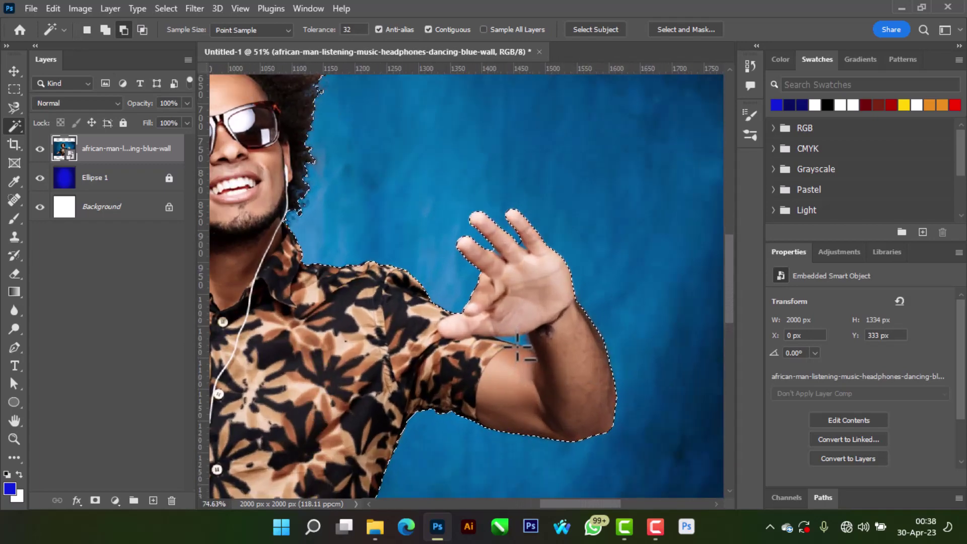
pyautogui.keyDown('alt'); pyautogui.scroll(8, 517, 347); pyautogui.keyUp('alt')
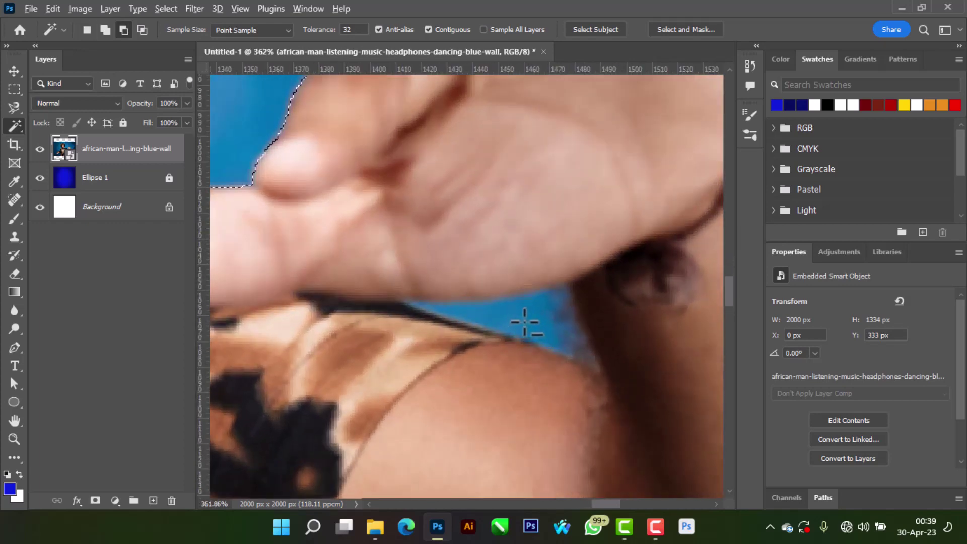
pyautogui.click(550, 308)
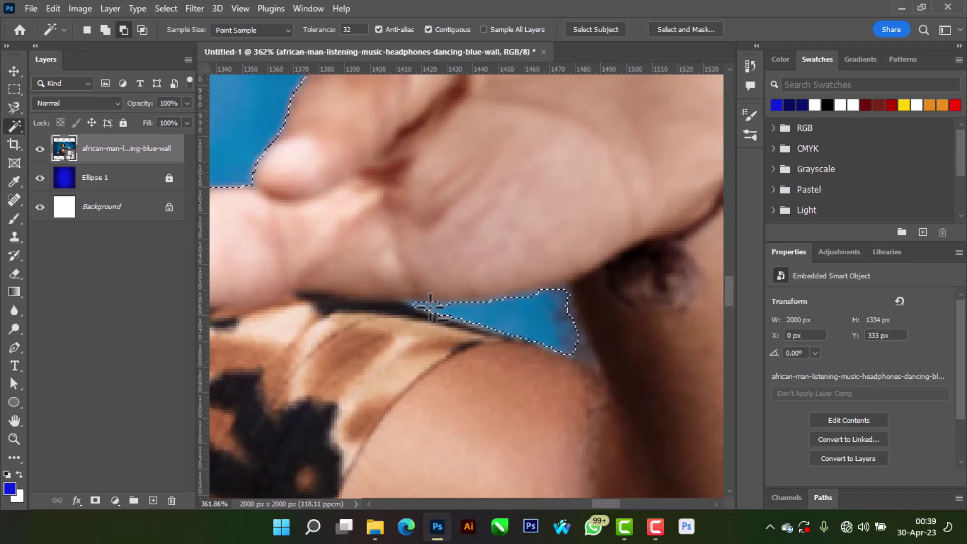
# Step: Add a layer mask to the photo layer from the selection to cut out the man
pyautogui.scroll(-6, 440, 302)
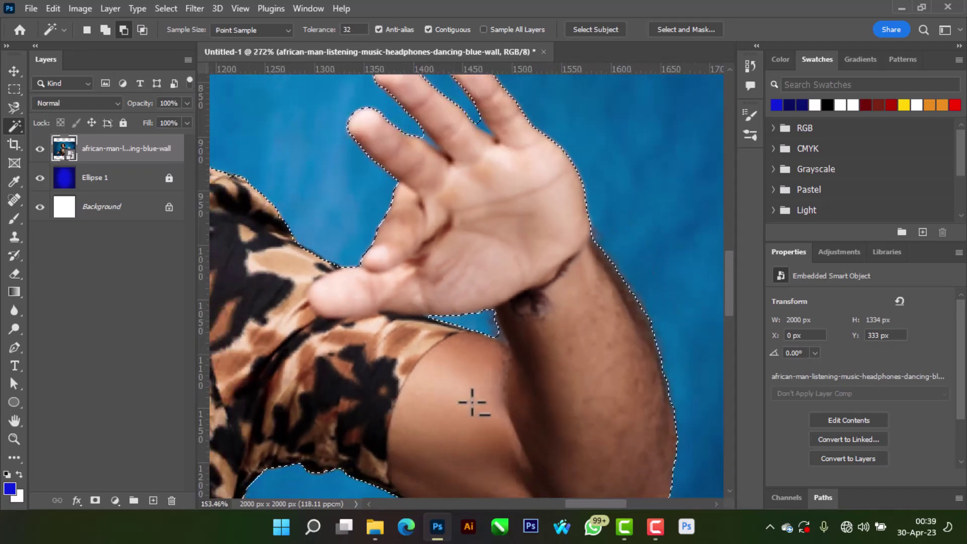
pyautogui.scroll(-6, 502, 382)
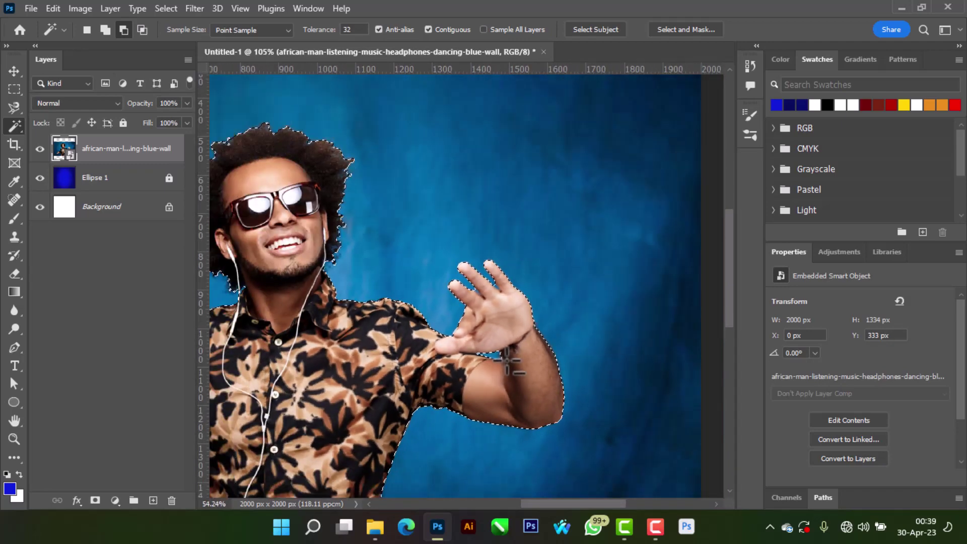
pyautogui.scroll(-3, 507, 358)
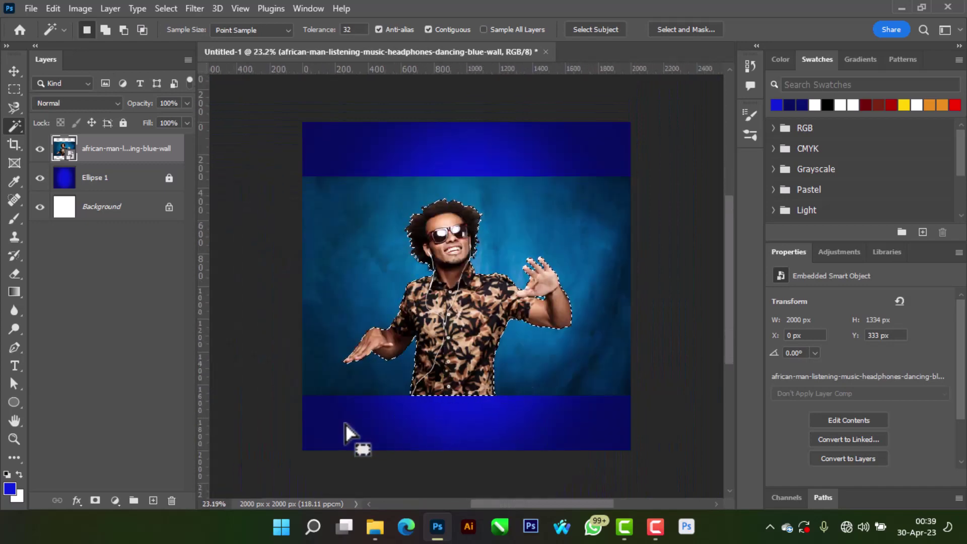
pyautogui.click(94, 501)
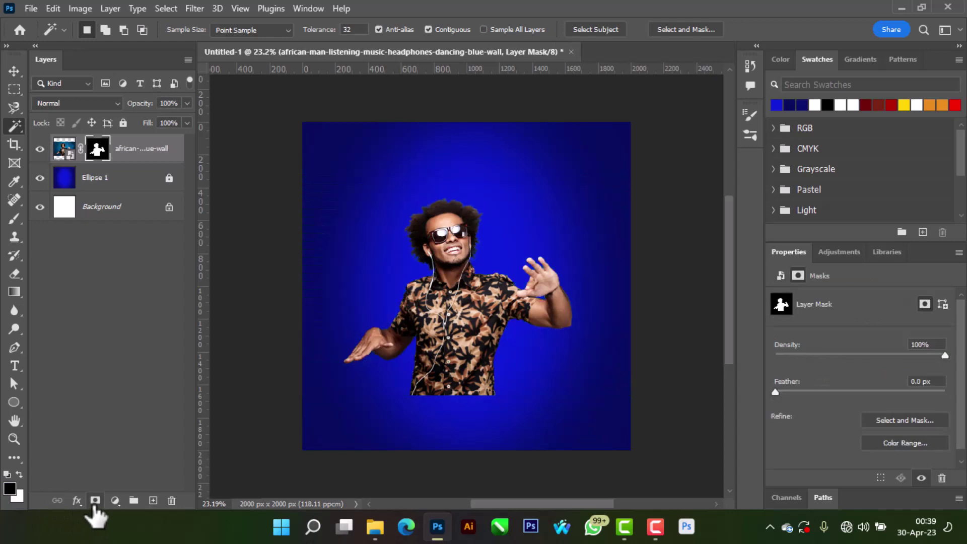
# Step: Delete the photo layer's mask to bring back the original photo, and undo the deletion
pyautogui.click(14, 71)
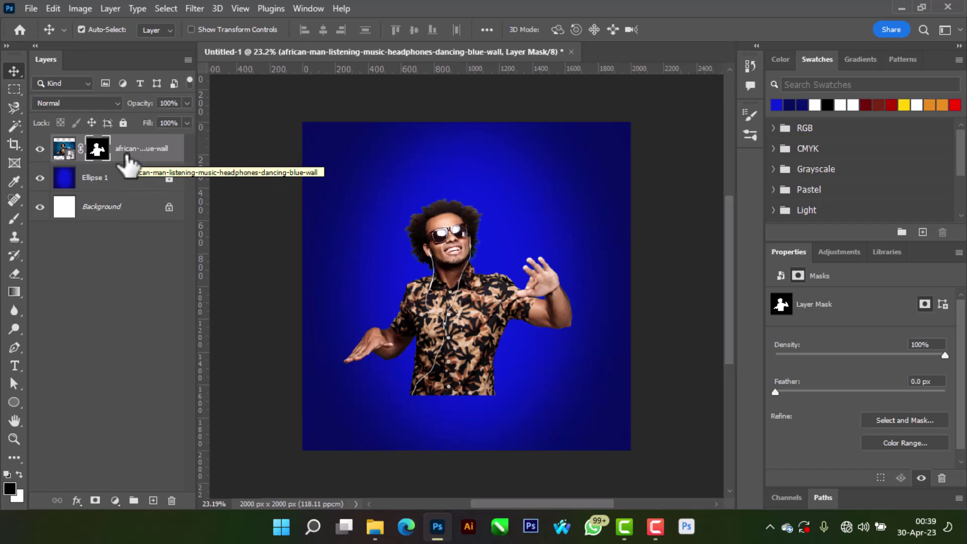
pyautogui.rightClick(97, 151)
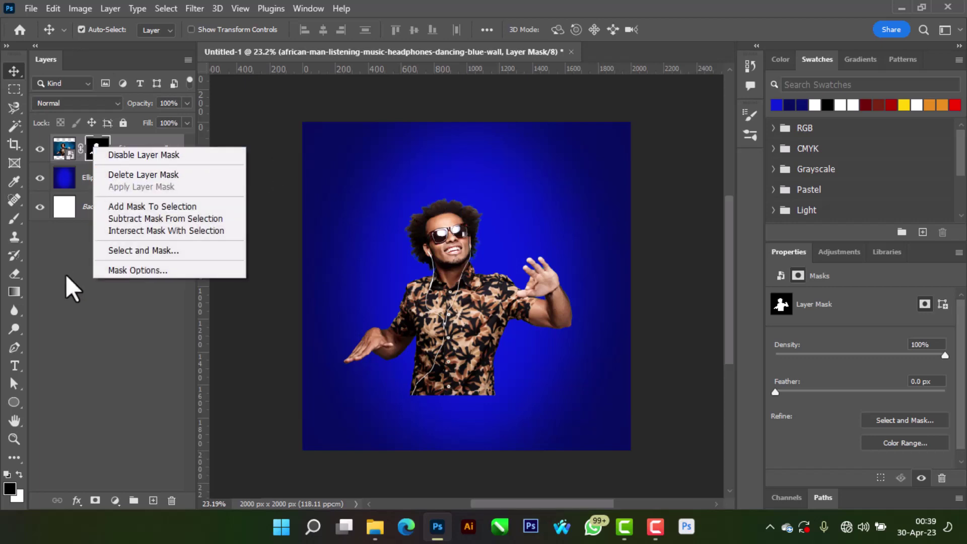
pyautogui.click(130, 174)
pyautogui.press('ctrl')
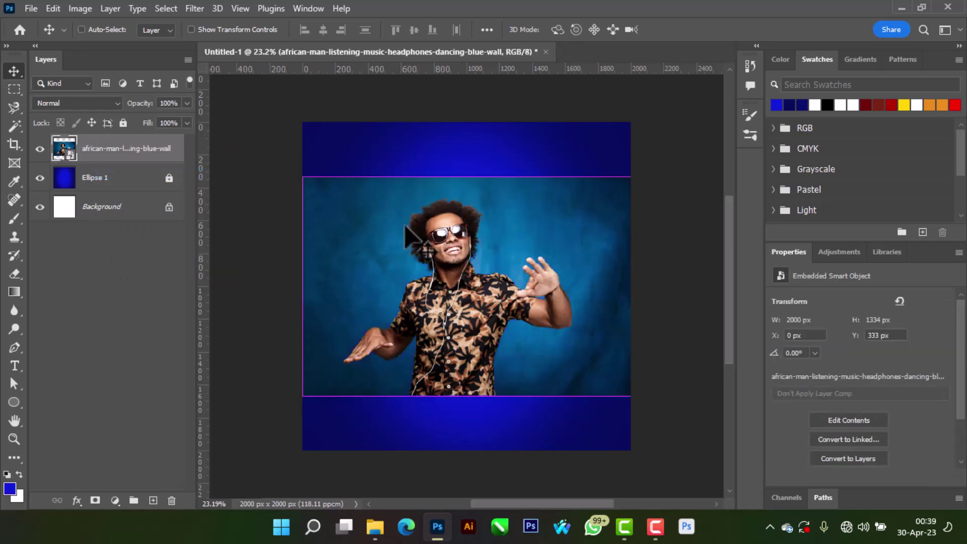
pyautogui.hotkey('ctrl', 'z')
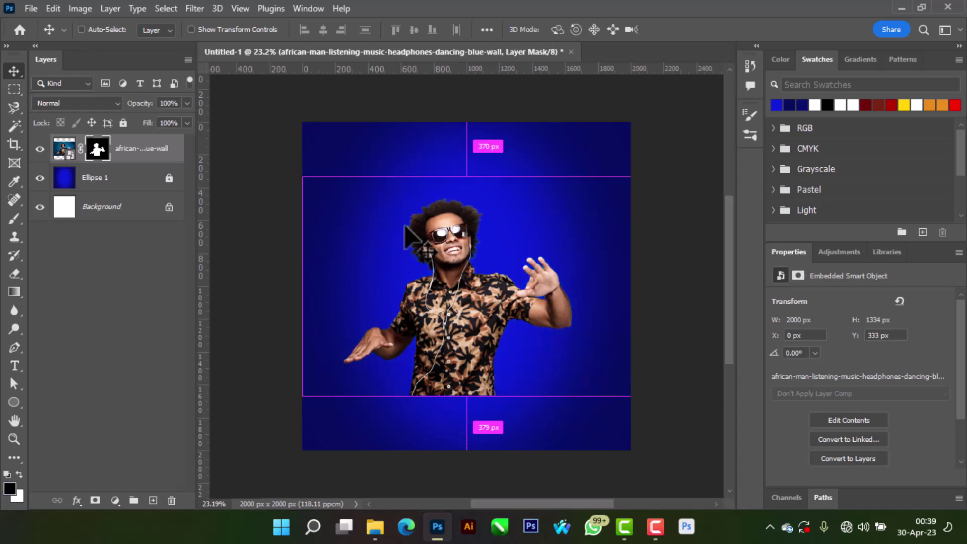
# Step: Convert the masked photo layer to a Smart Object
pyautogui.rightClick(147, 154)
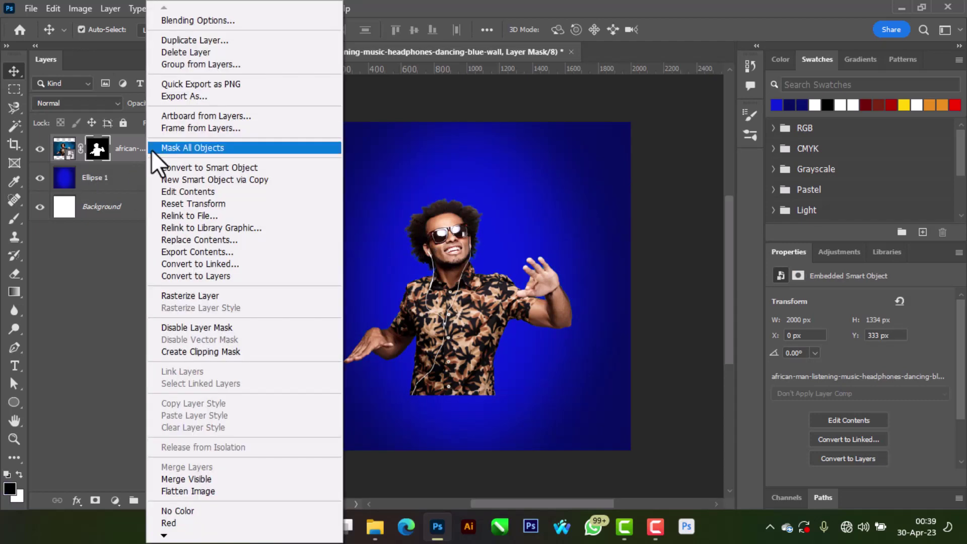
pyautogui.click(188, 168)
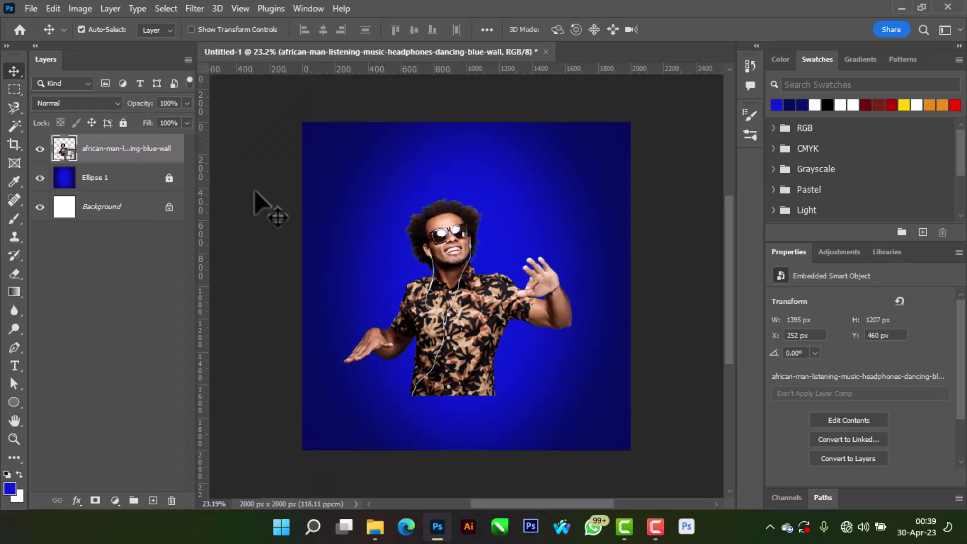
# Step: Apply a Brightness/Contrast adjustment to the man's Smart Object with brightness -14 and contrast 41
pyautogui.scroll(4, 410, 194)
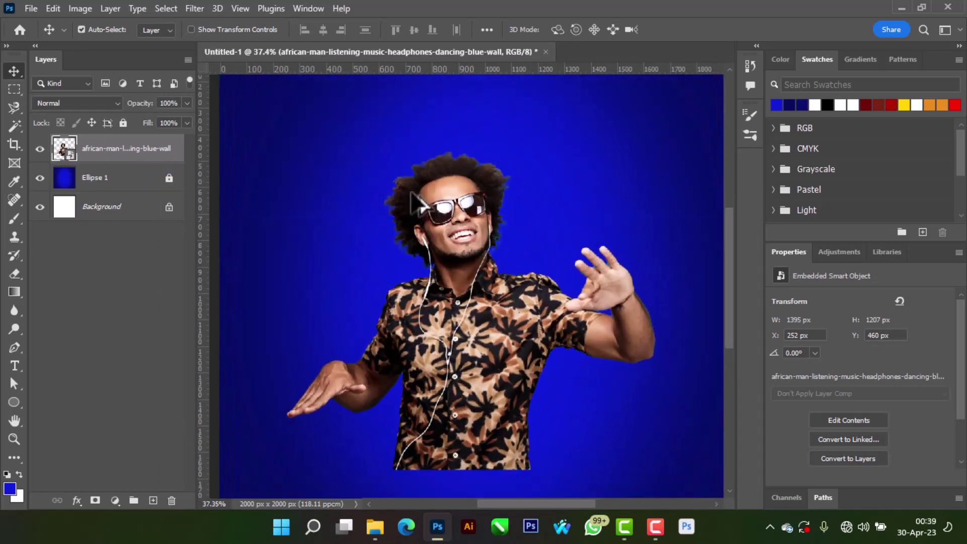
pyautogui.scroll(4, 410, 194)
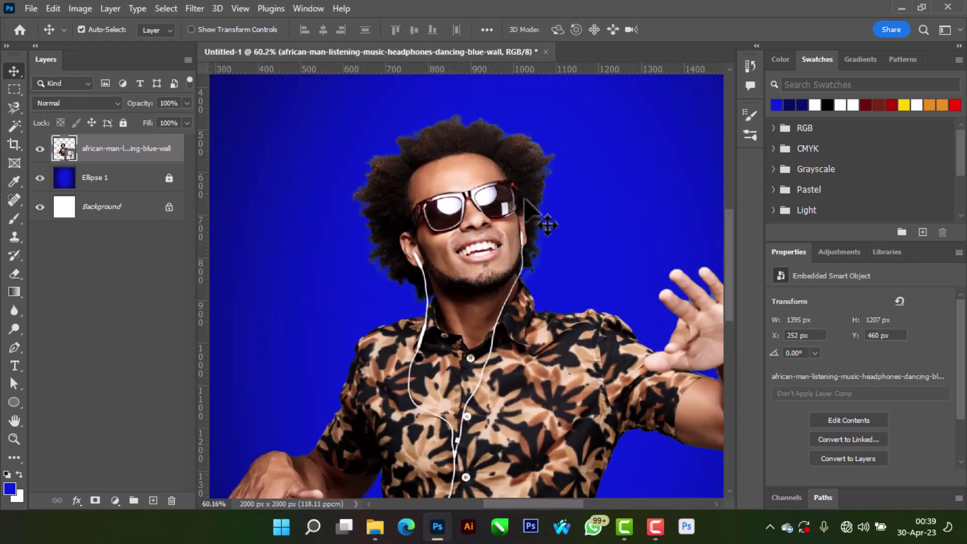
pyautogui.click(80, 8)
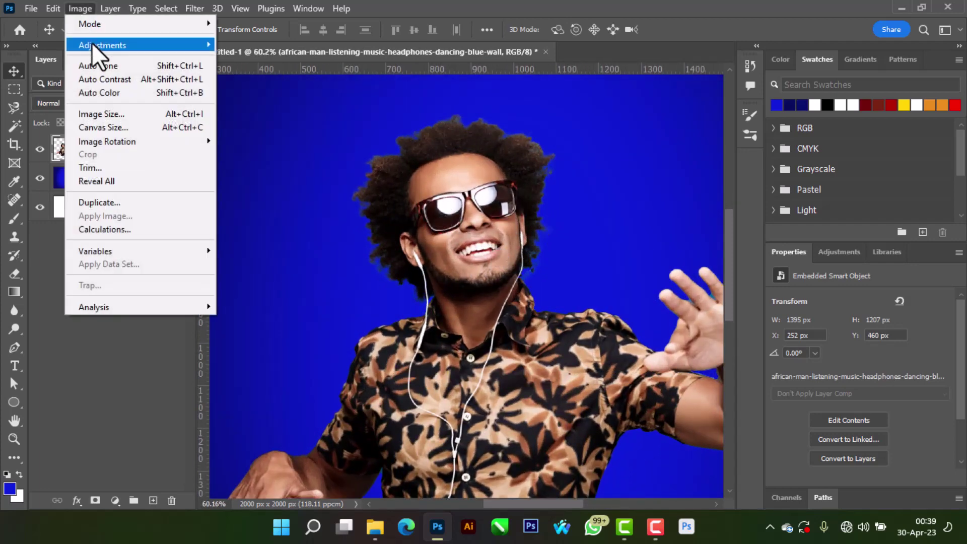
pyautogui.moveTo(92, 44)
pyautogui.click(262, 46)
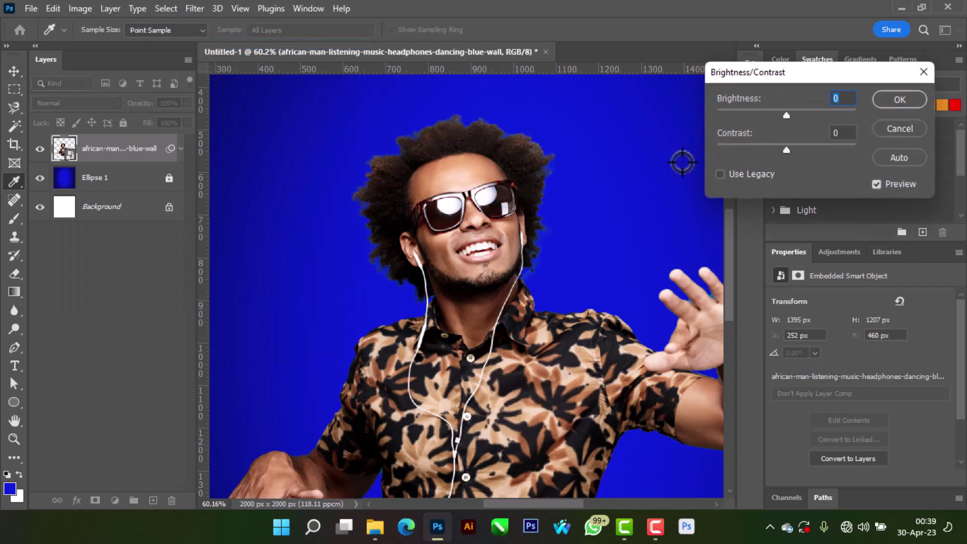
pyautogui.moveTo(786, 150); pyautogui.dragTo(814, 152)
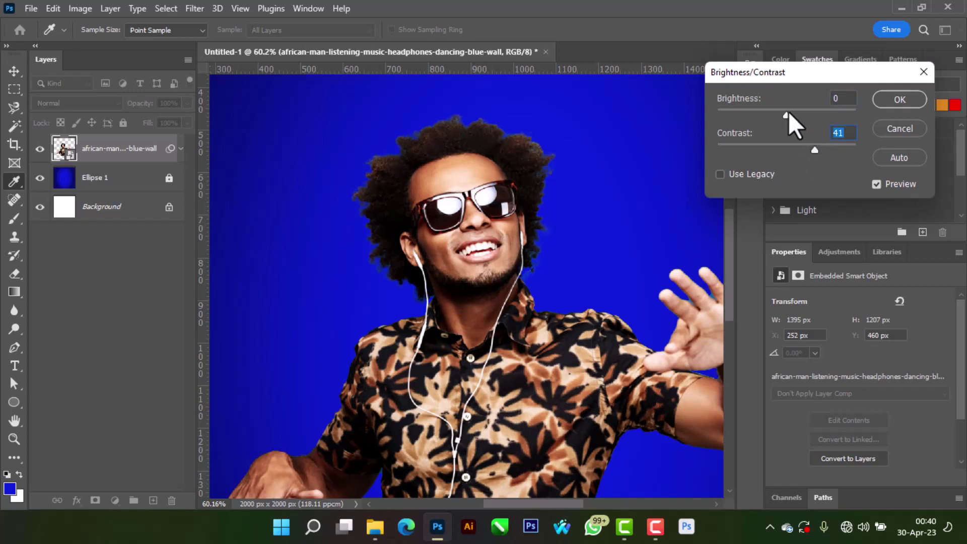
pyautogui.moveTo(785, 112); pyautogui.dragTo(781, 118)
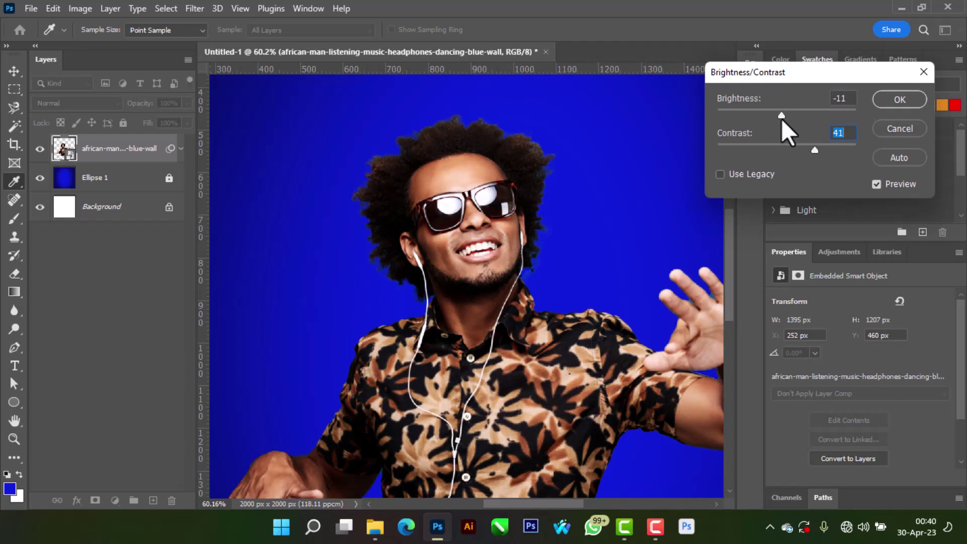
pyautogui.hotkey('shift', 'Tab')
pyautogui.write('-14')
pyautogui.click(899, 100)
pyautogui.press('v')
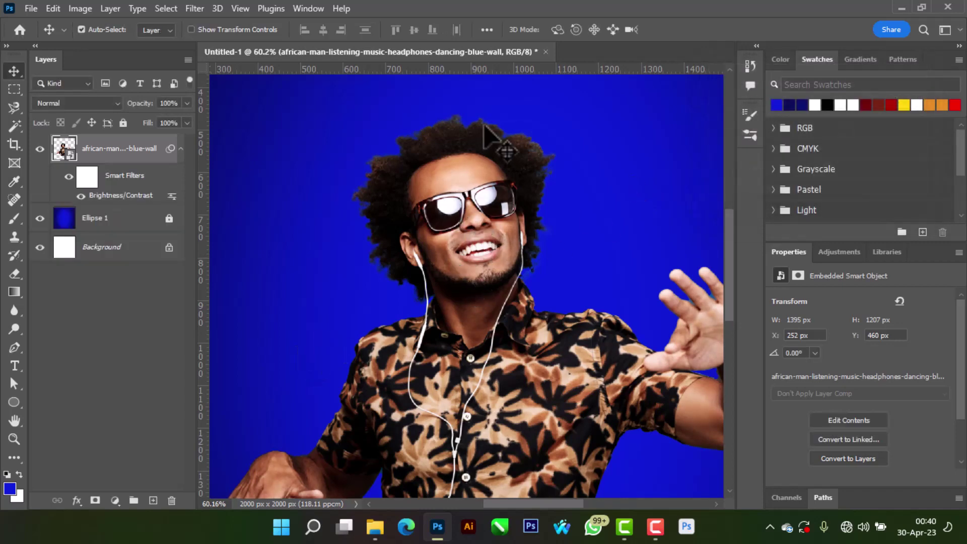
# Step: Apply the Sharpen filter three times to the man's Smart Object layer
pyautogui.click(189, 10)
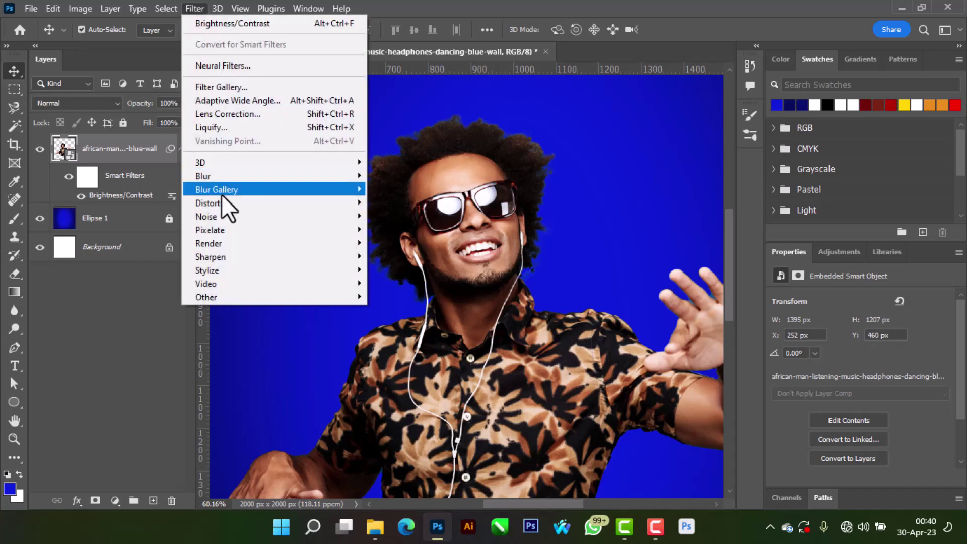
pyautogui.moveTo(189, 13)
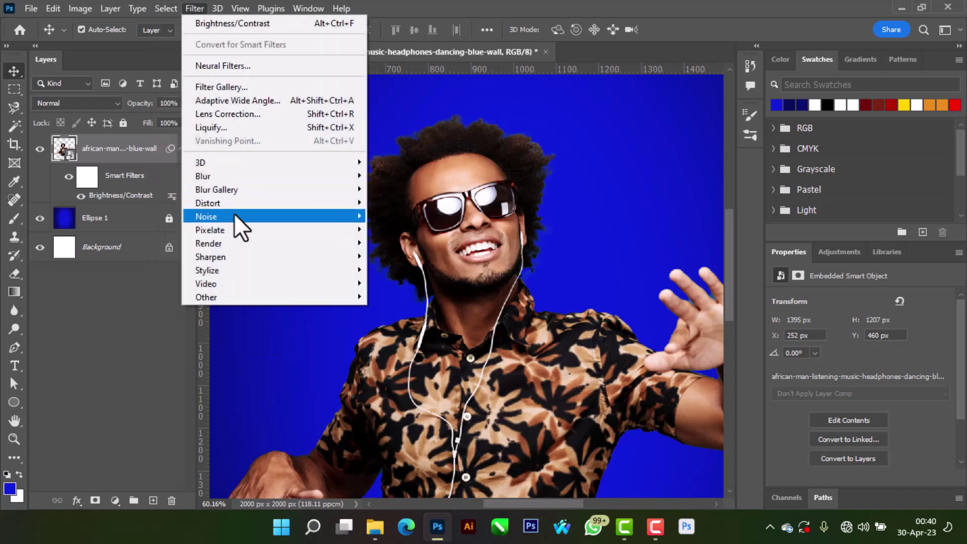
pyautogui.moveTo(233, 256)
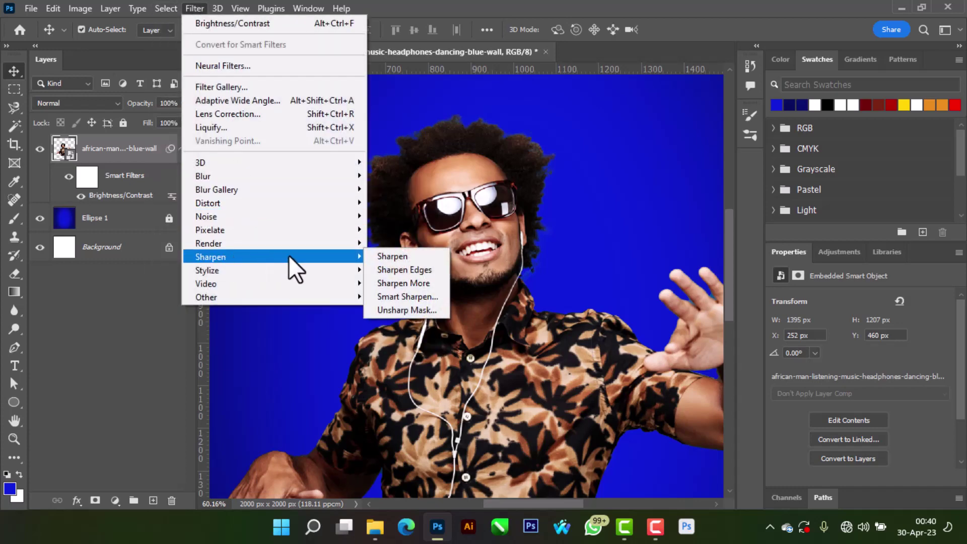
pyautogui.click(410, 255)
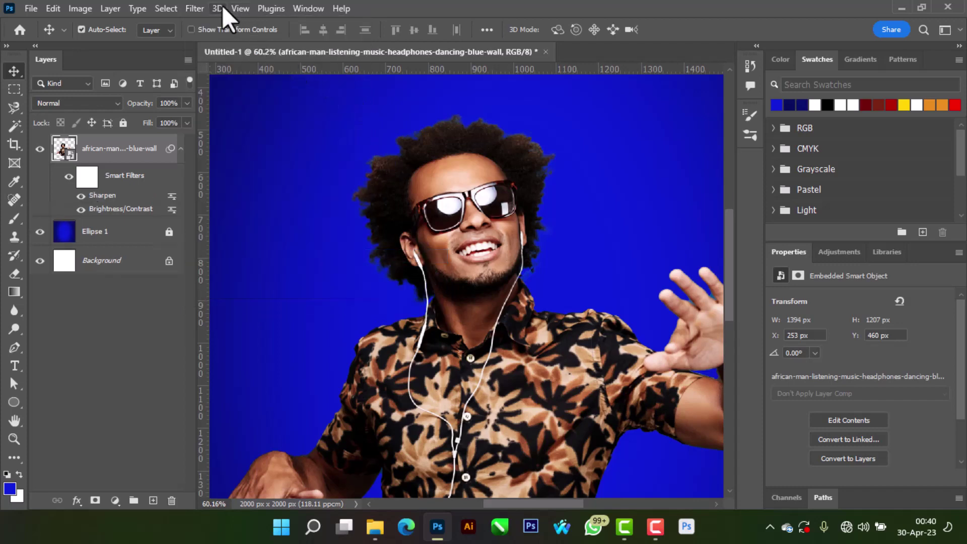
pyautogui.click(194, 8)
pyautogui.click(210, 23)
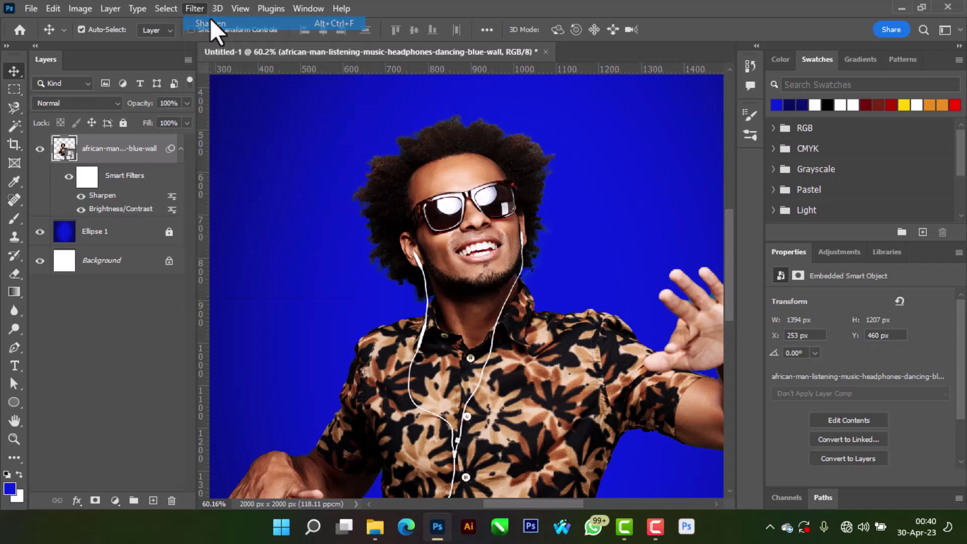
pyautogui.click(198, 4)
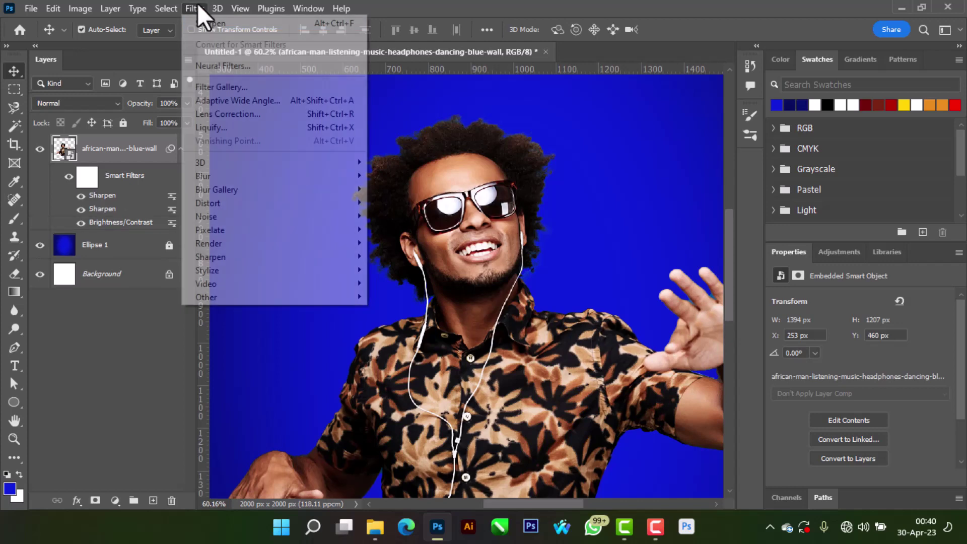
pyautogui.click(214, 22)
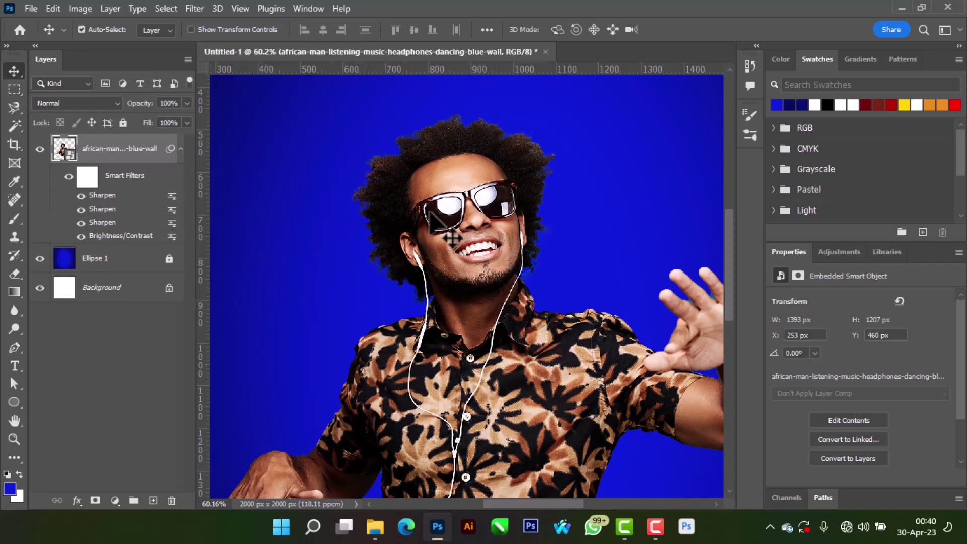
# Step: Move the man up to about X 300 px, Y 401 px and scale him down to about 95.7%, keeping the head end fixed
pyautogui.scroll(3, 437, 217)
pyautogui.scroll(-5, 437, 217)
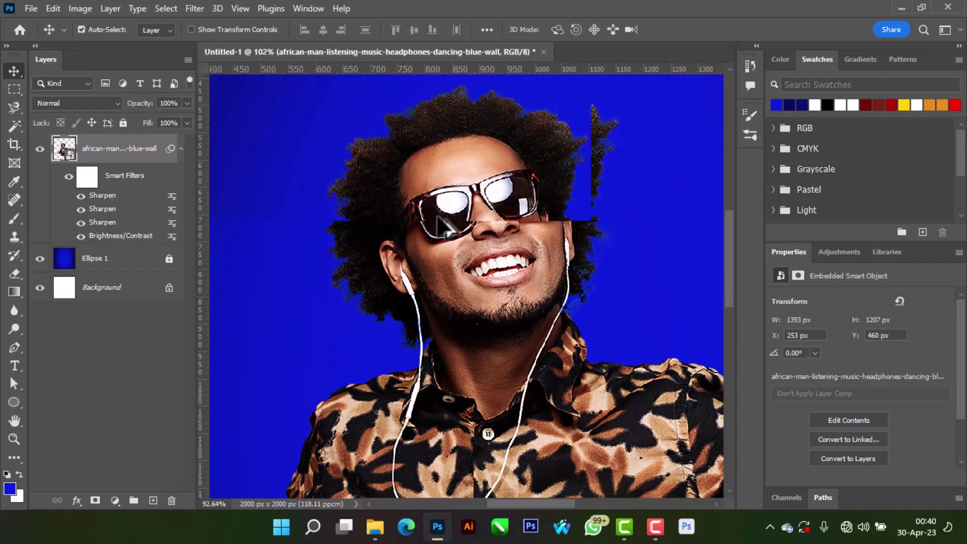
pyautogui.scroll(-4, 439, 214)
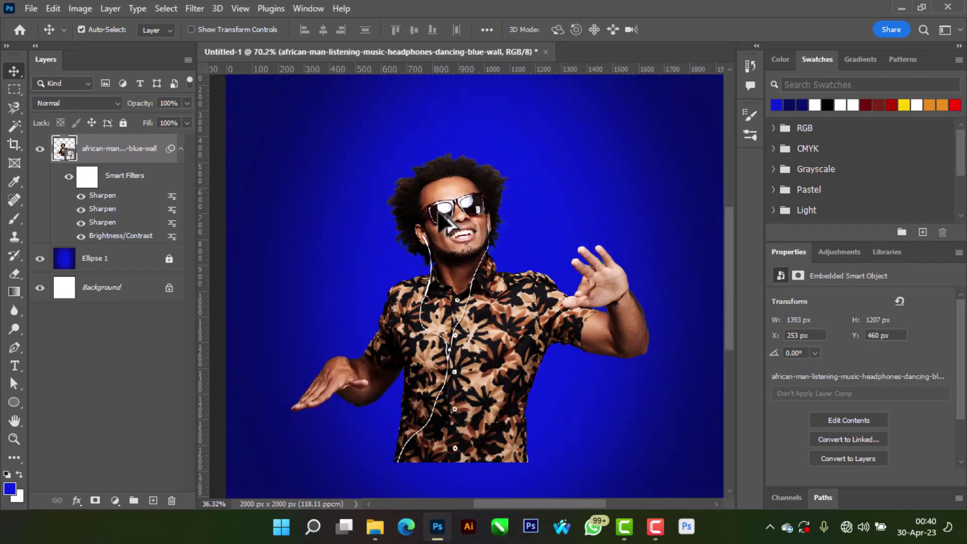
pyautogui.moveTo(448, 211); pyautogui.dragTo(459, 261)
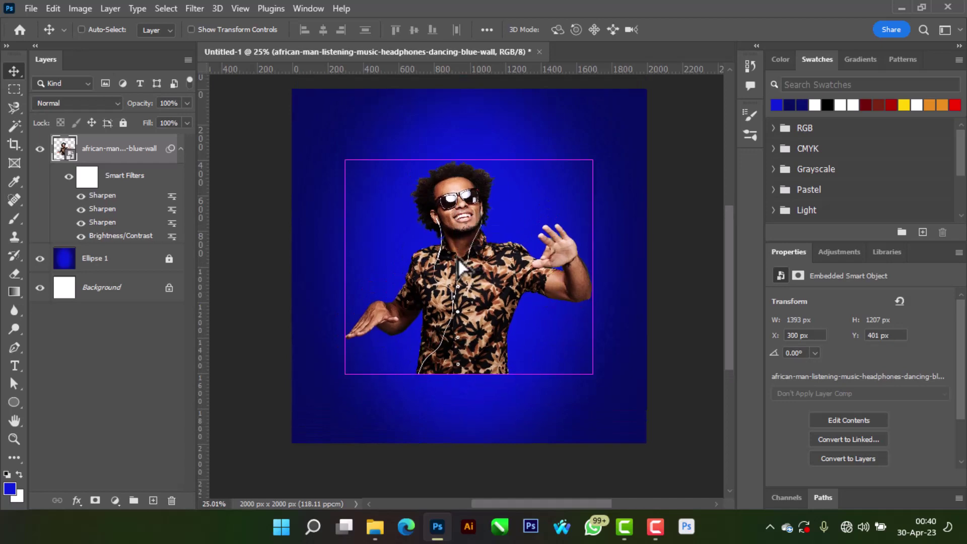
pyautogui.click(495, 213)
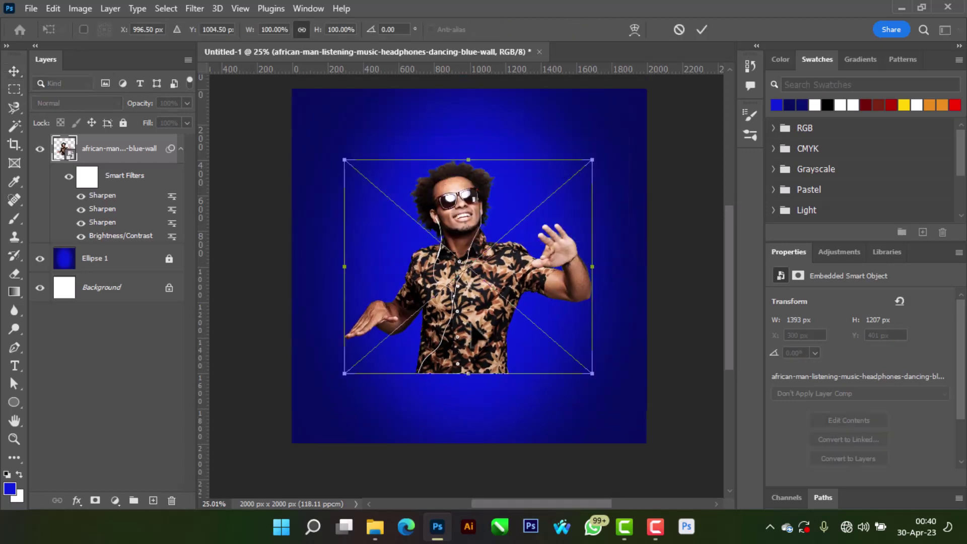
pyautogui.moveTo(471, 380); pyautogui.dragTo(474, 375)
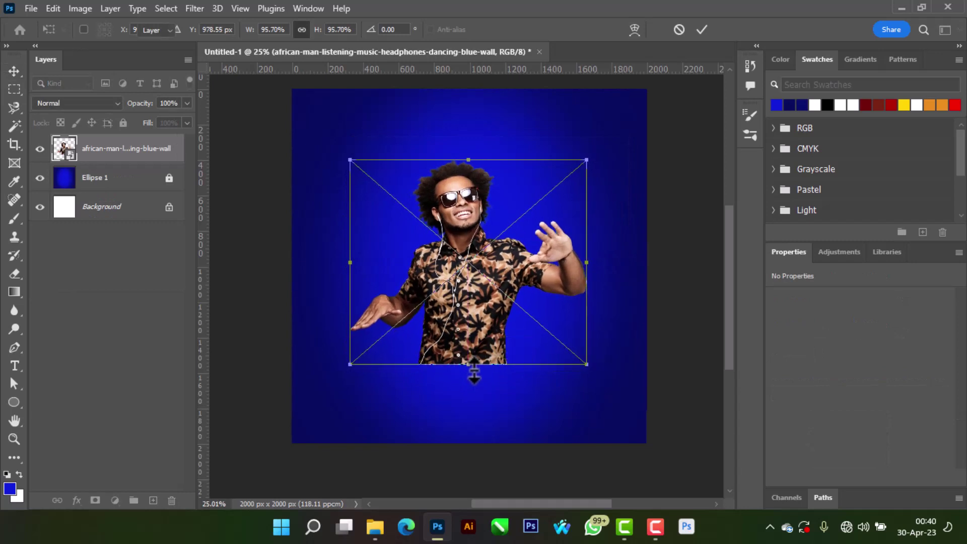
pyautogui.press('Return')
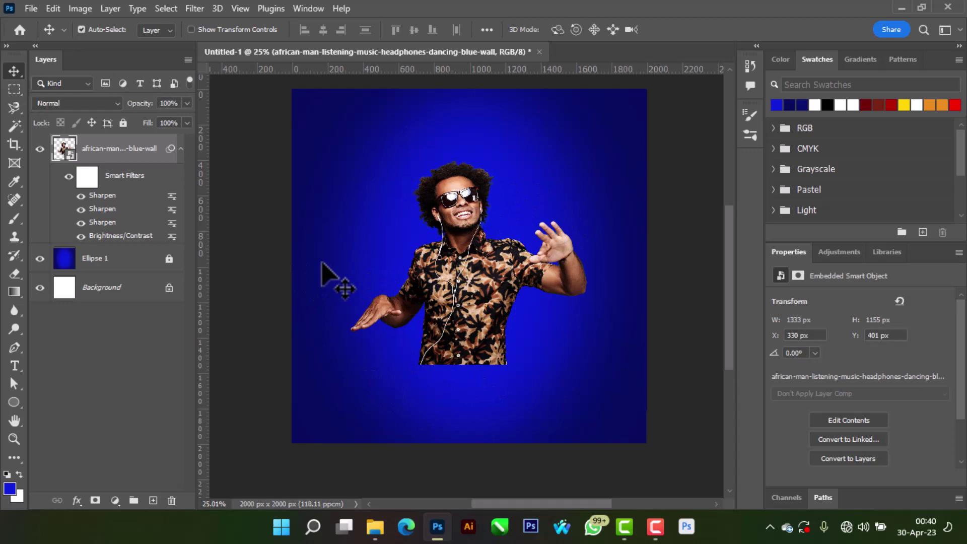
# Step: Add an empty layer above Ellipse 1 and stamp blue texture behind the man with the grunge_07 brush at 878 px
pyautogui.click(123, 258)
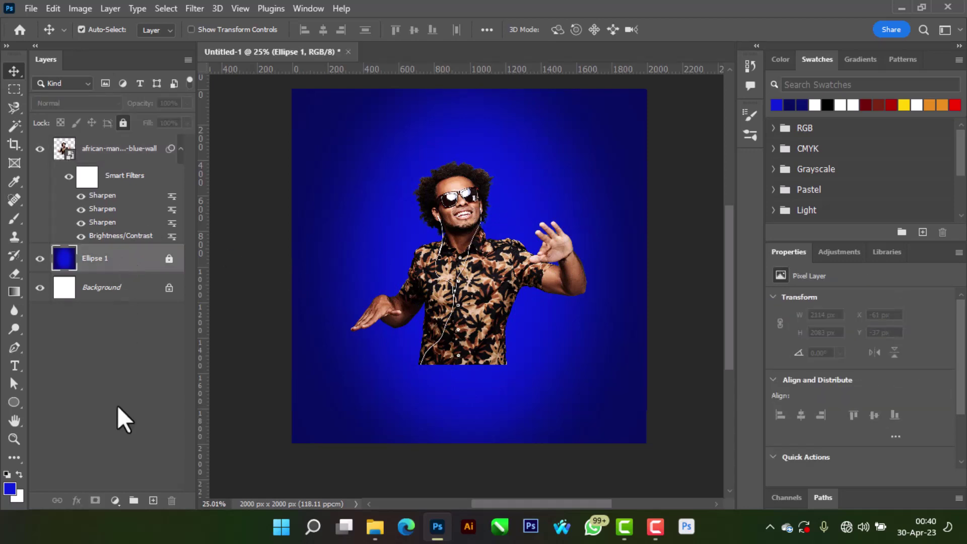
pyautogui.click(153, 501)
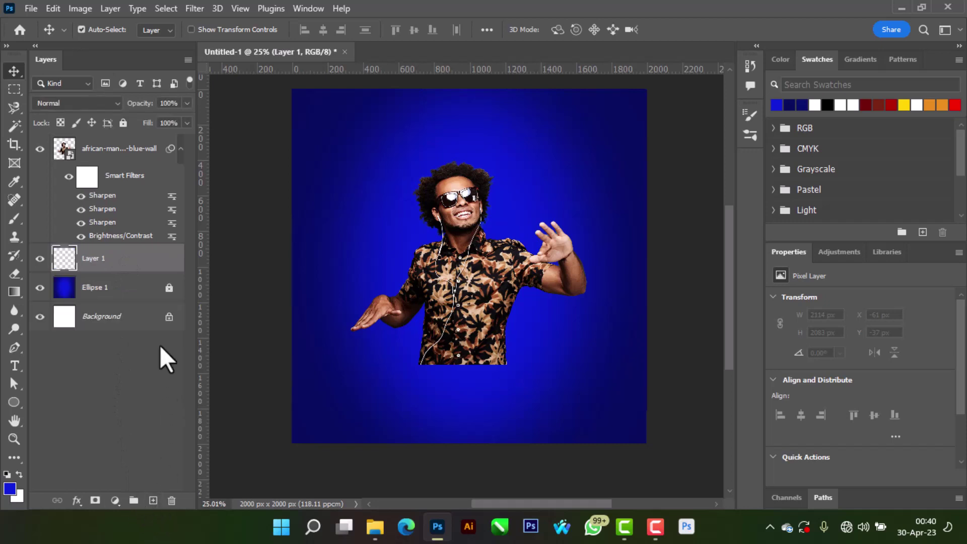
pyautogui.click(13, 219)
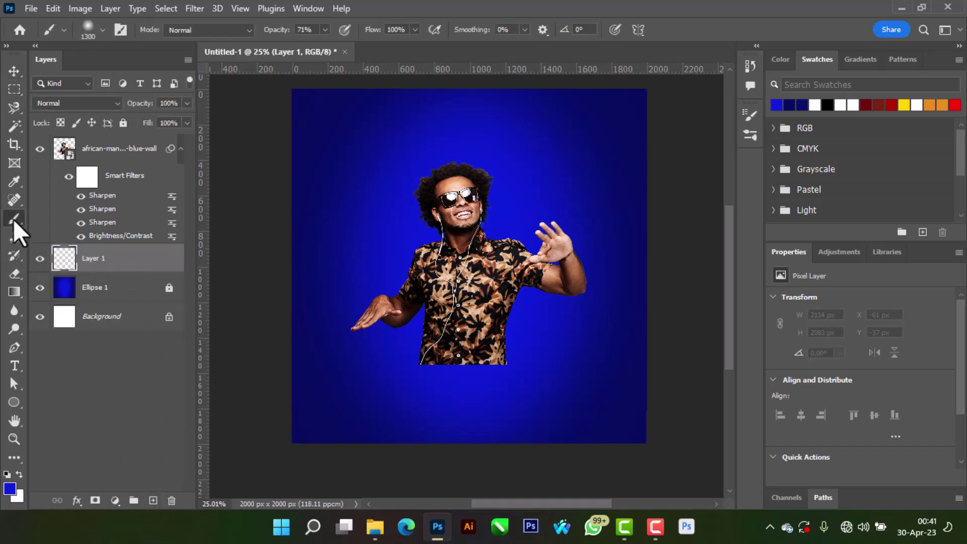
pyautogui.click(750, 135)
pyautogui.click(564, 350)
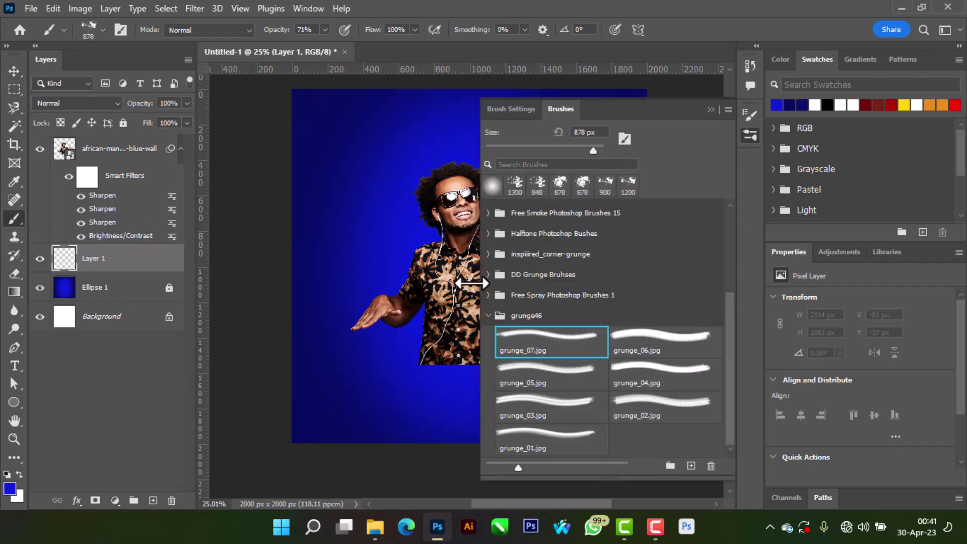
pyautogui.click(710, 109)
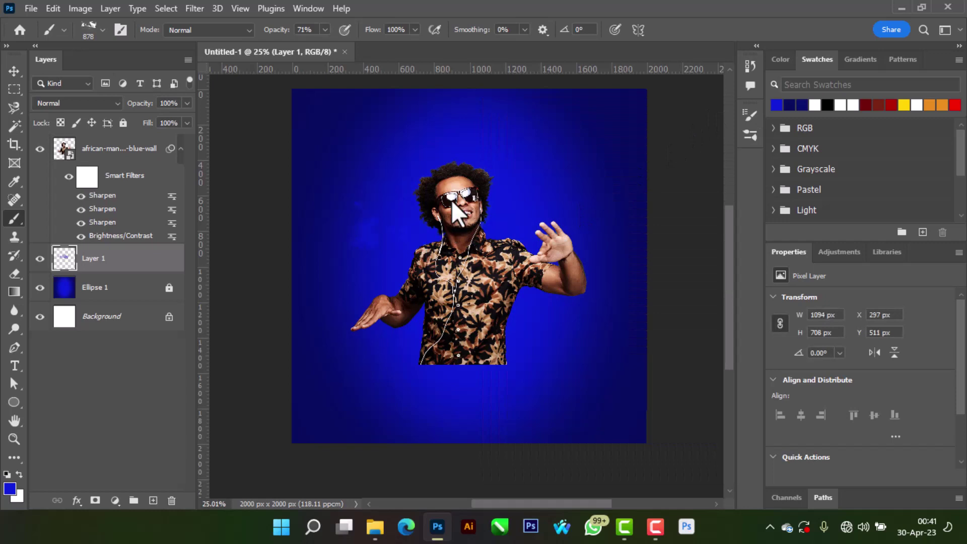
pyautogui.click(380, 282)
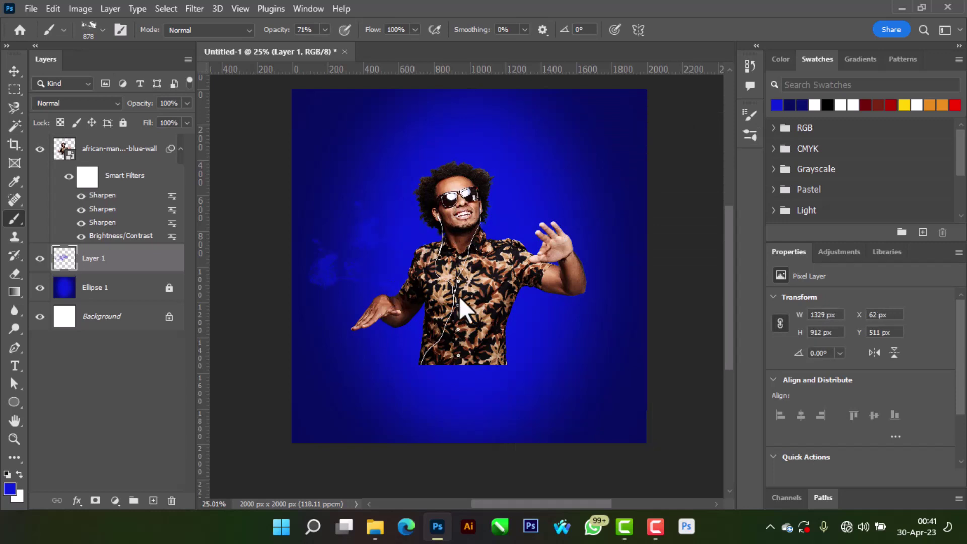
pyautogui.hotkey('ctrl', 'z')
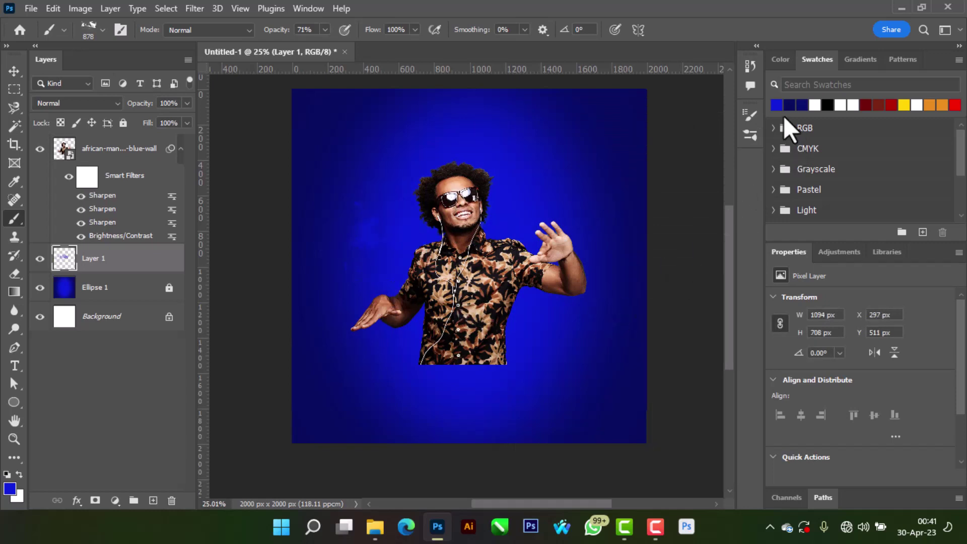
# Step: Switch to the grunge_06 brush, enlarge it to 1300 px and try stamping it at -7° behind the man
pyautogui.click(746, 139)
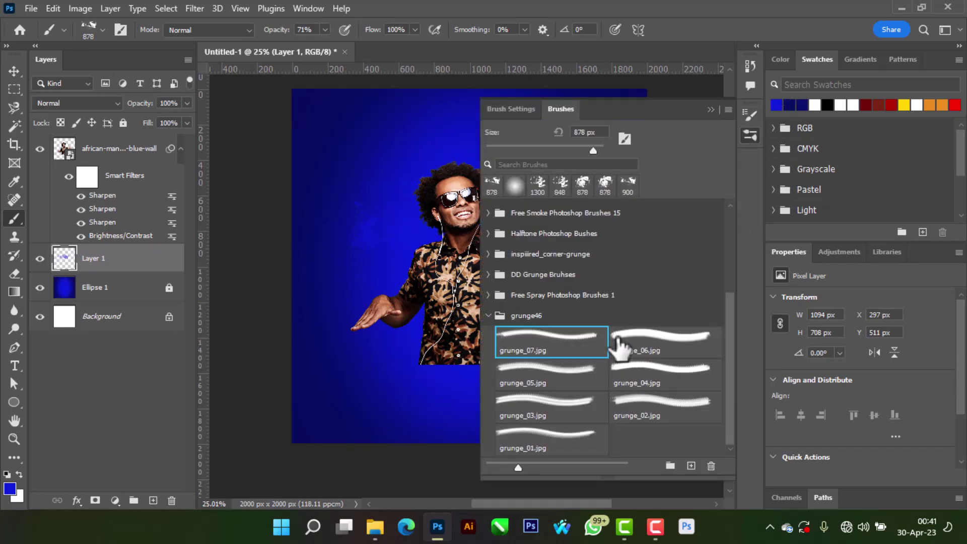
pyautogui.click(639, 342)
pyautogui.click(662, 147)
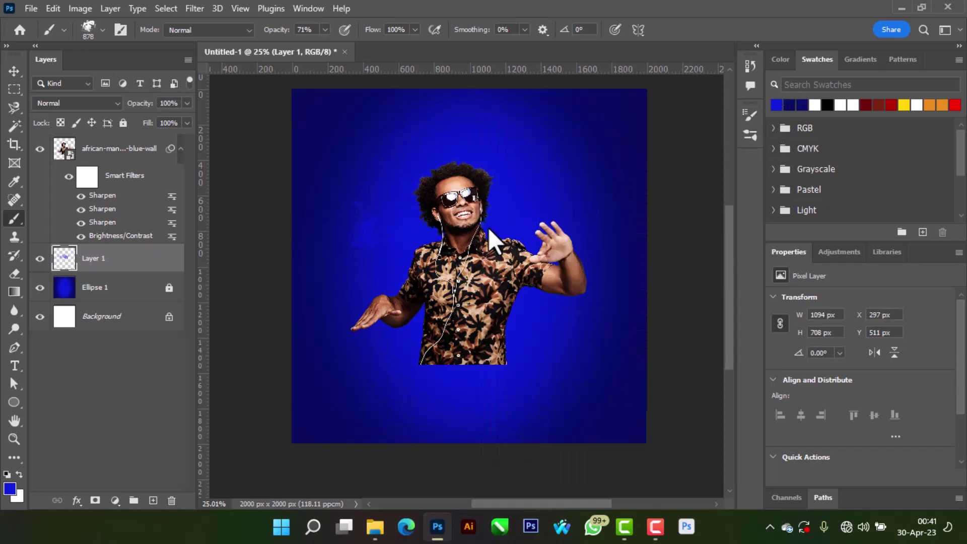
pyautogui.press('Right')
pyautogui.press(']')
pyautogui.press(']')
pyautogui.press(']')
pyautogui.press(']')
pyautogui.press(']')
pyautogui.click(487, 230)
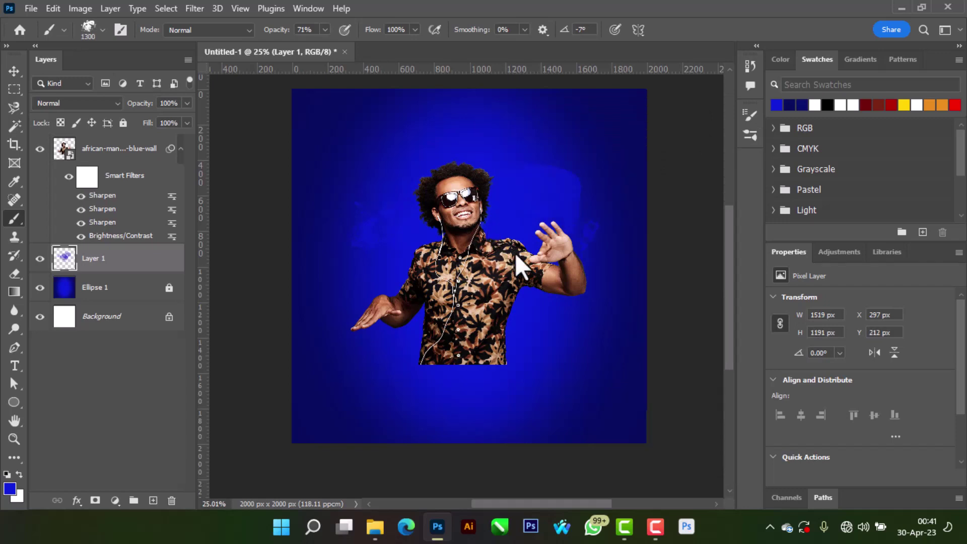
pyautogui.hotkey('ctrl', 'z')
# Step: Rotate the brush to -53° and stamp blue grunge texture behind the man's torso and raised arm
pyautogui.press('Right')
pyautogui.press('Right')
pyautogui.press('Right')
pyautogui.press('Right')
pyautogui.press('Right')
pyautogui.press('Right')
pyautogui.press('Right')
pyautogui.press('Right')
pyautogui.press('Right')
pyautogui.press('Right')
pyautogui.press('Right')
pyautogui.press('Right')
pyautogui.press('Right')
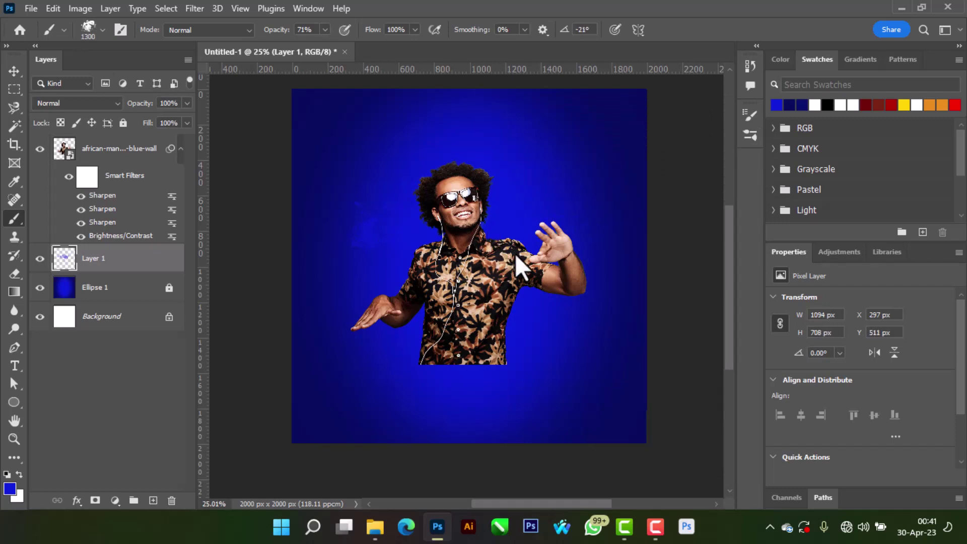
pyautogui.press('Right')
pyautogui.press('Right')
pyautogui.press('Right')
pyautogui.press('Right')
pyautogui.press('Right')
pyautogui.press('Right')
pyautogui.press('Right')
pyautogui.press('Right')
pyautogui.press('Right')
pyautogui.press('Right')
pyautogui.press('Right')
pyautogui.press('Right')
pyautogui.press('Right')
pyautogui.press('Right')
pyautogui.press('Right')
pyautogui.press('Right')
pyautogui.press('Right')
pyautogui.press('Right')
pyautogui.press('Right')
pyautogui.press('Right')
pyautogui.click(499, 259)
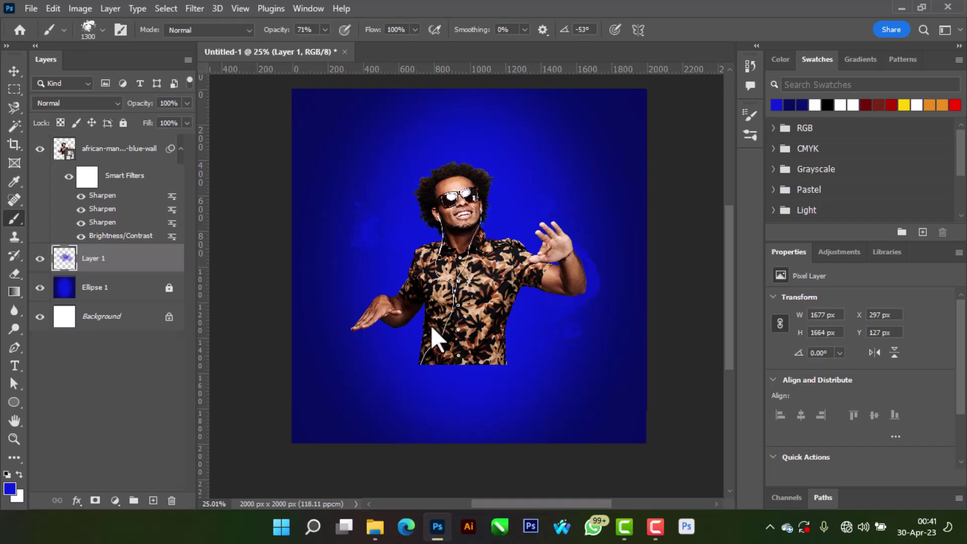
# Step: Try extra grunge stamps around the bottom of the man's torso and undo each one
pyautogui.click(404, 365)
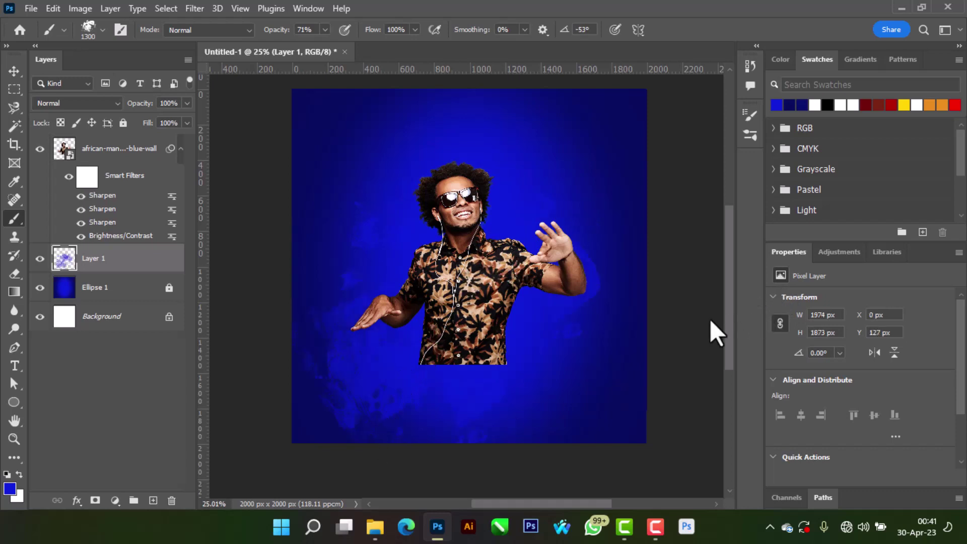
pyautogui.hotkey('ctrl', 'z')
pyautogui.click(476, 360)
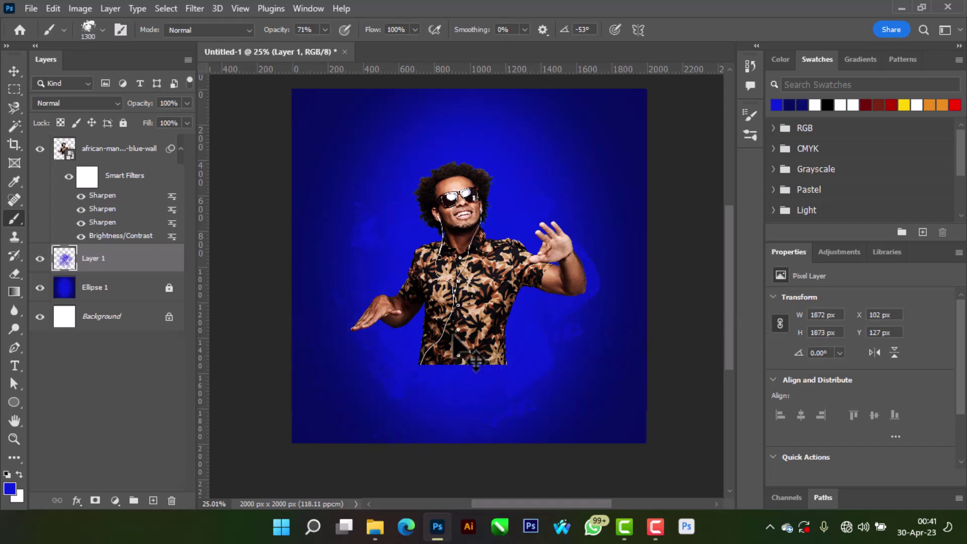
pyautogui.hotkey('ctrl', 'z')
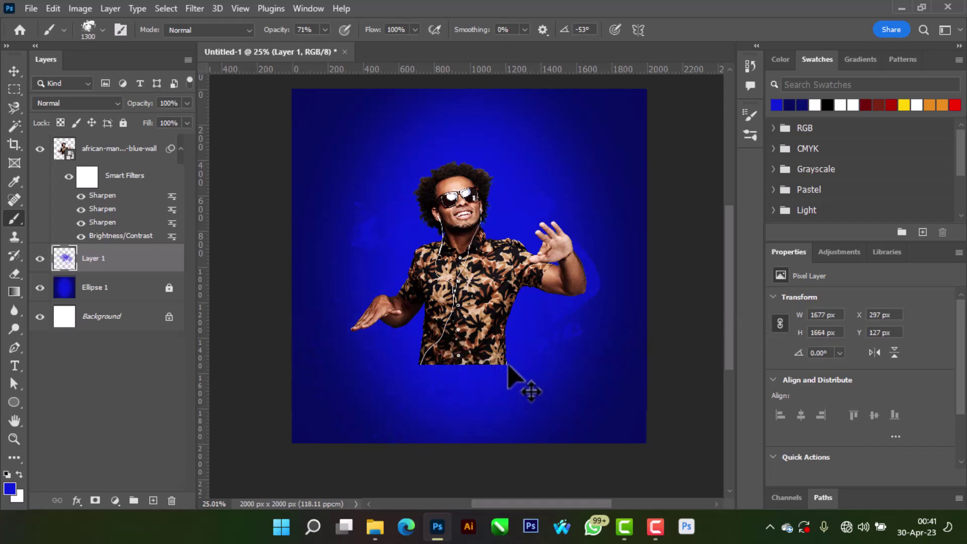
# Step: Switch to the grunge_05 brush, enlarge it to 1300 px and stamp blue texture behind the man's head and below his lowered arm
pyautogui.click(750, 135)
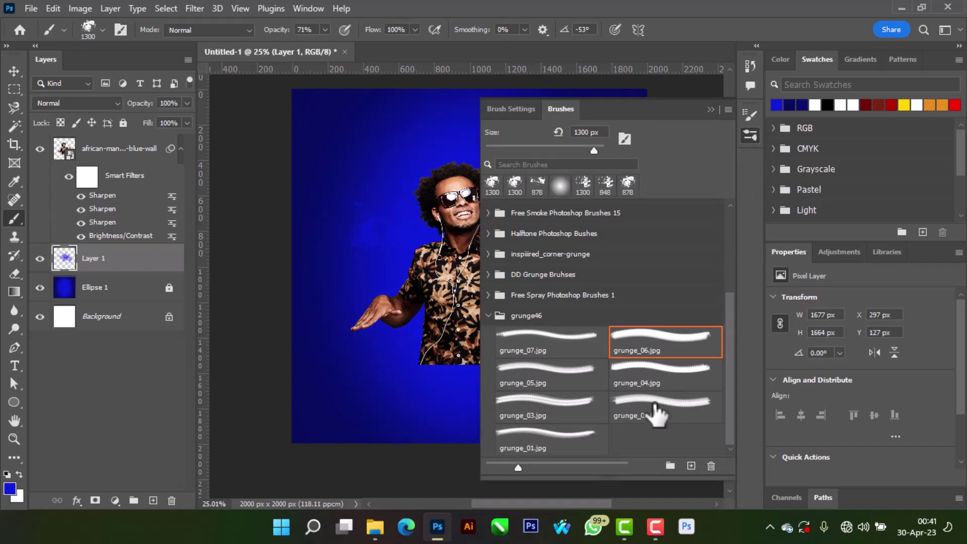
pyautogui.click(535, 375)
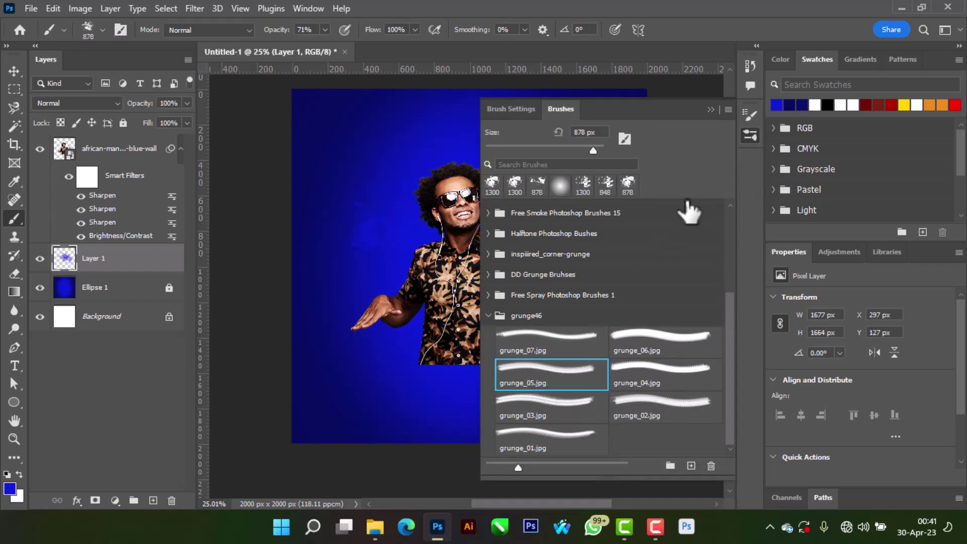
pyautogui.click(710, 109)
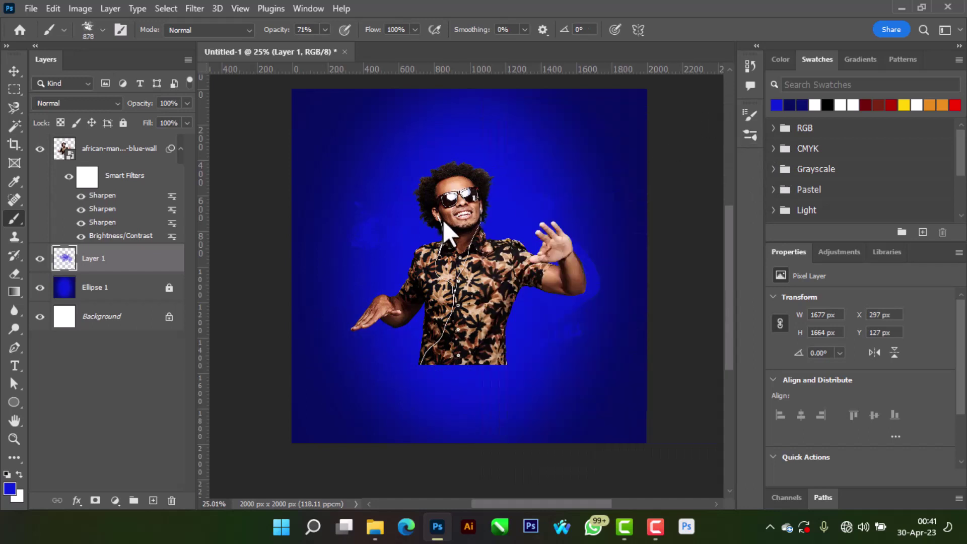
pyautogui.press(']')
pyautogui.press(']')
pyautogui.click(446, 216)
pyautogui.click(430, 365)
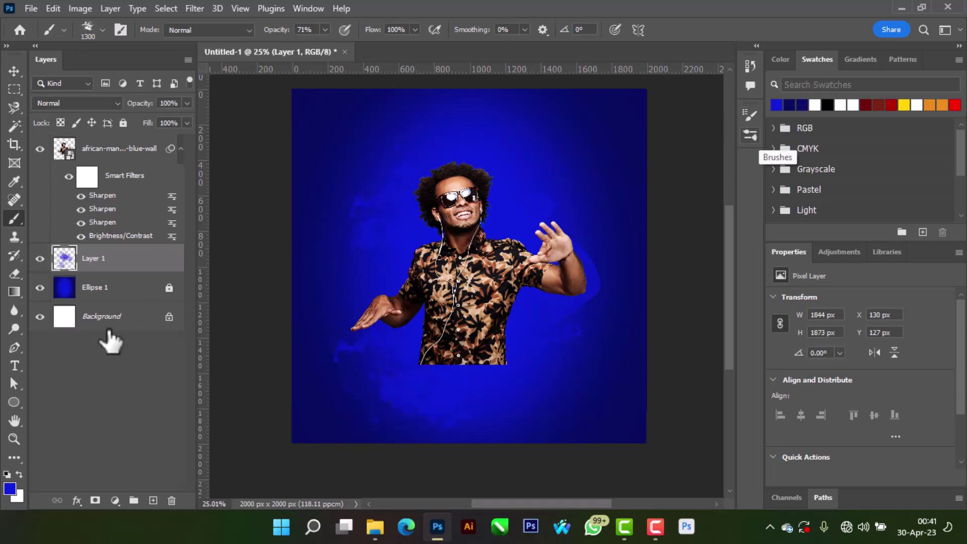
# Step: Add an empty layer above Layer 1 and stamp white grunge texture on it behind the man's lowered arm
pyautogui.click(153, 500)
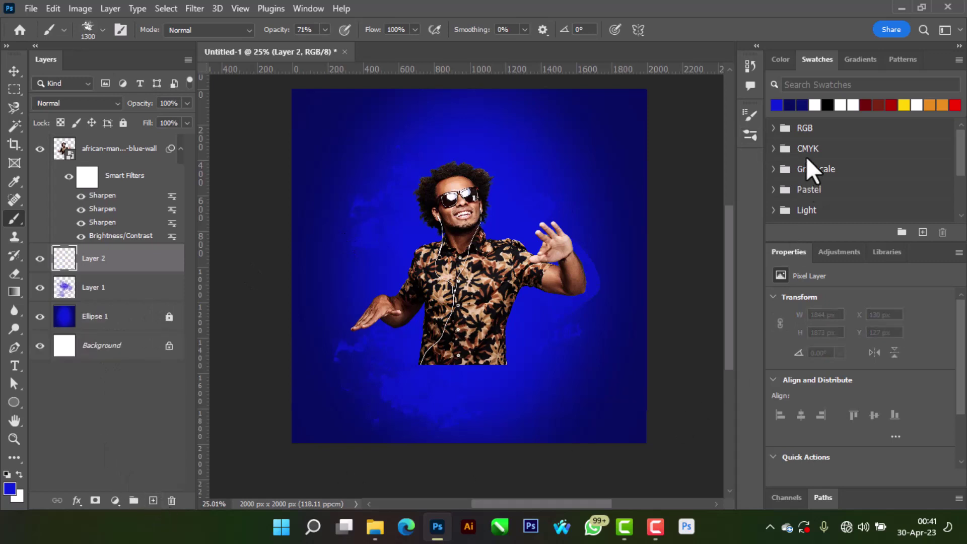
pyautogui.click(816, 105)
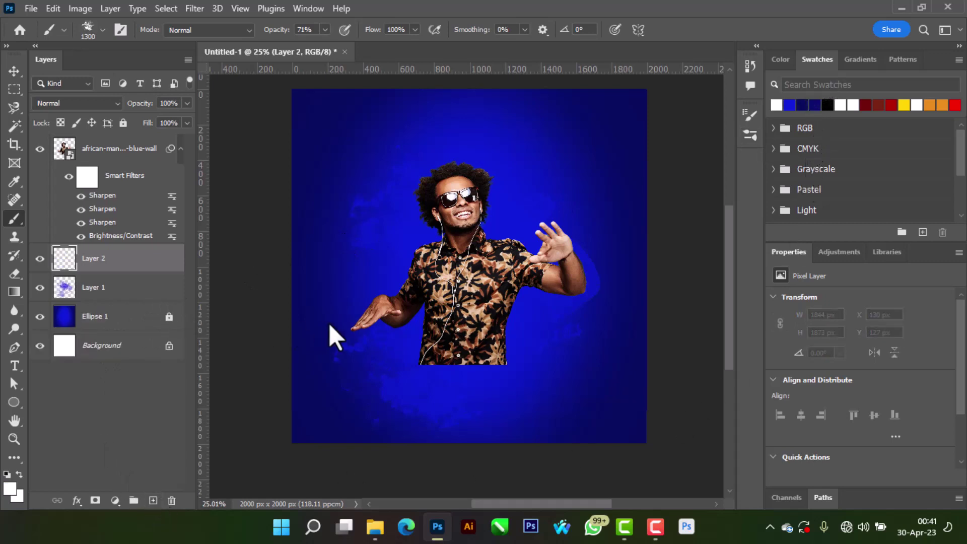
pyautogui.click(423, 301)
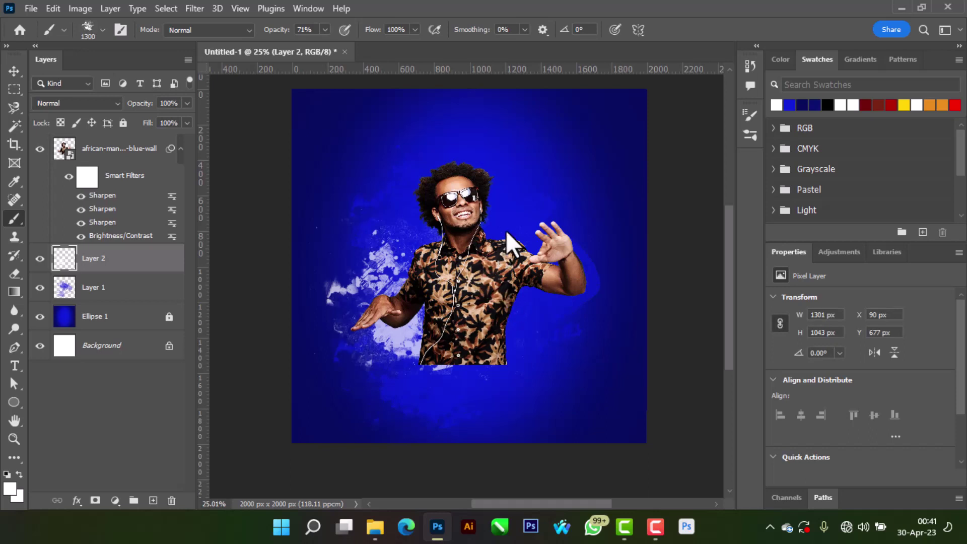
# Step: Rotate the grunge brush to -77° and stamp white texture between the man's head and raised hand
pyautogui.press('Right')
pyautogui.press('Right')
pyautogui.press('Right')
pyautogui.press('Right')
pyautogui.press('Right')
pyautogui.press('Right')
pyautogui.press('Right')
pyautogui.press('Right')
pyautogui.press('Right')
pyautogui.press('Right')
pyautogui.press('Right')
pyautogui.press('Right')
pyautogui.press('Right')
pyautogui.press('Right')
pyautogui.press('Right')
pyautogui.press('Right')
pyautogui.press('Right')
pyautogui.press('Right')
pyautogui.press('Right')
pyautogui.press('Right')
pyautogui.press('Right')
pyautogui.press('Right')
pyautogui.press('Right')
pyautogui.press('Right')
pyautogui.press('Right')
pyautogui.press('Right')
pyautogui.press('Right')
pyautogui.press('Right')
pyautogui.press('Right')
pyautogui.press('Right')
pyautogui.press('Right')
pyautogui.press('Right')
pyautogui.press('Right')
pyautogui.press('Right')
pyautogui.press('Right')
pyautogui.press('Right')
pyautogui.press('Right')
pyautogui.press('Right')
pyautogui.press('Right')
pyautogui.press('Right')
pyautogui.press('Right')
pyautogui.click(505, 231)
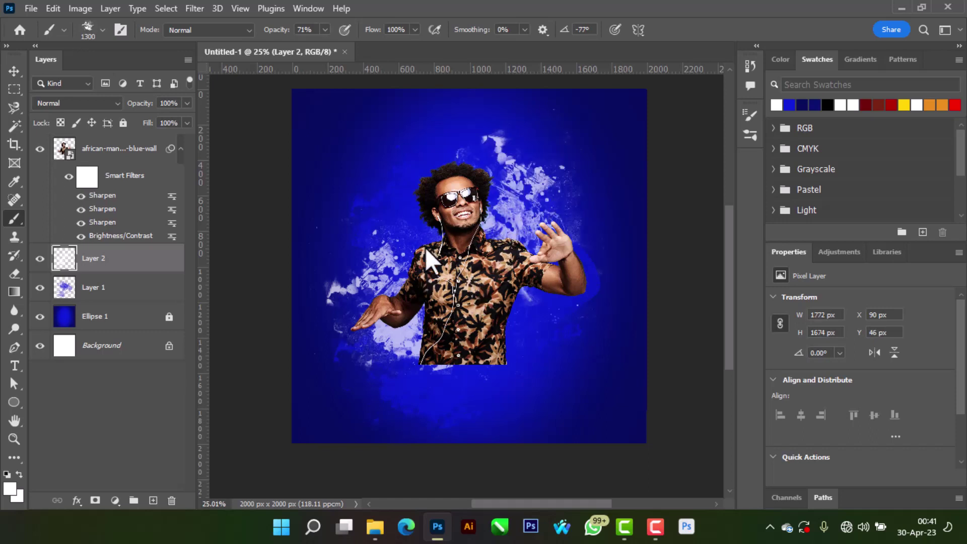
# Step: Switch to the grunge_03 brush at 878 px, try a white stamp beside the man's head and undo it
pyautogui.click(742, 140)
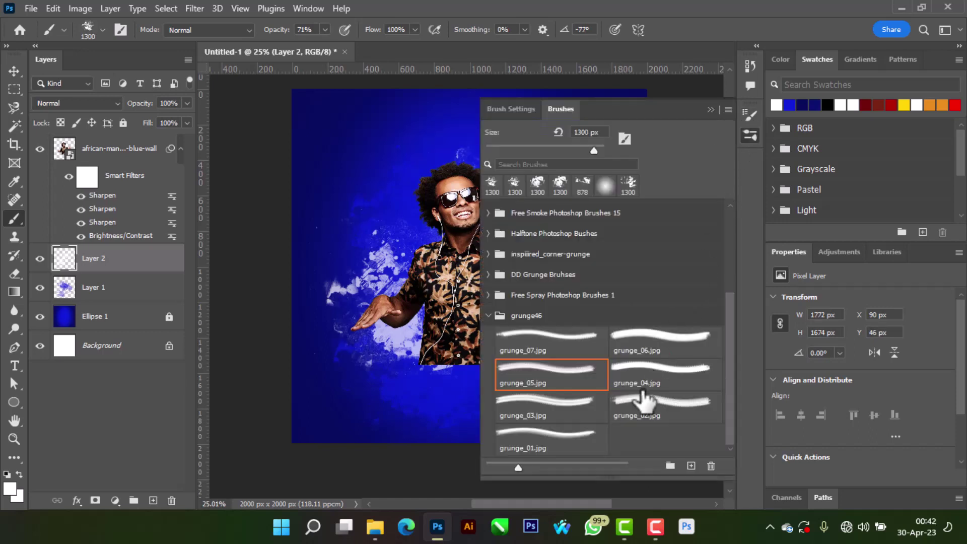
pyautogui.click(574, 402)
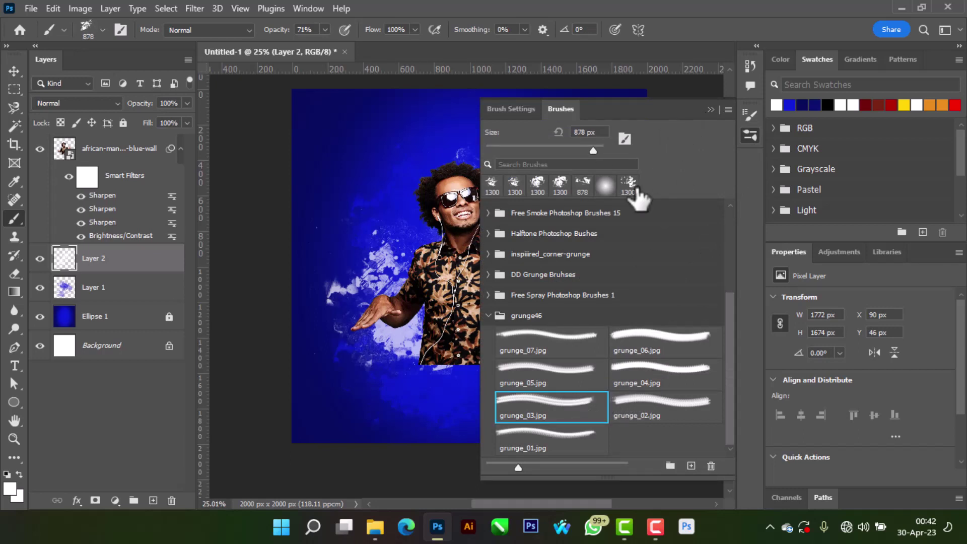
pyautogui.click(710, 109)
pyautogui.click(430, 216)
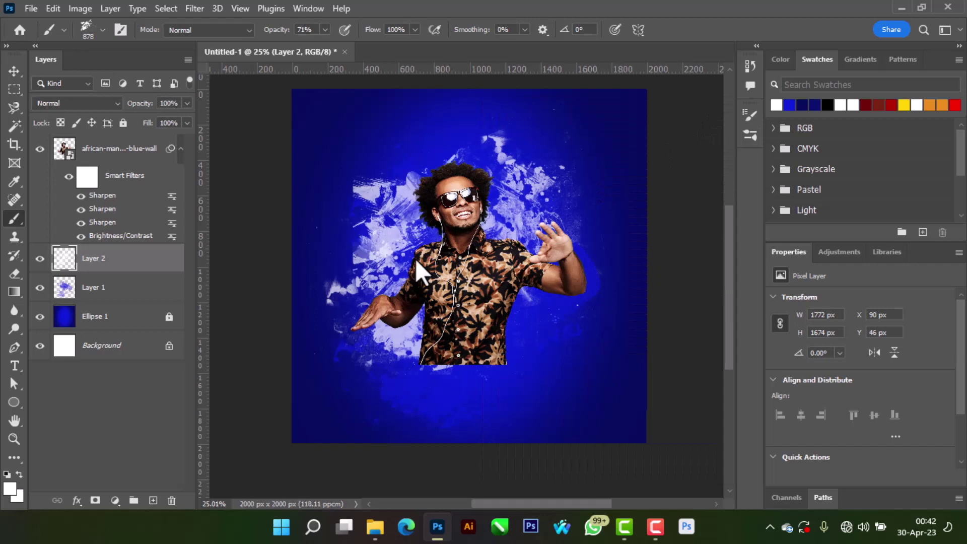
pyautogui.hotkey('ctrl', 'z')
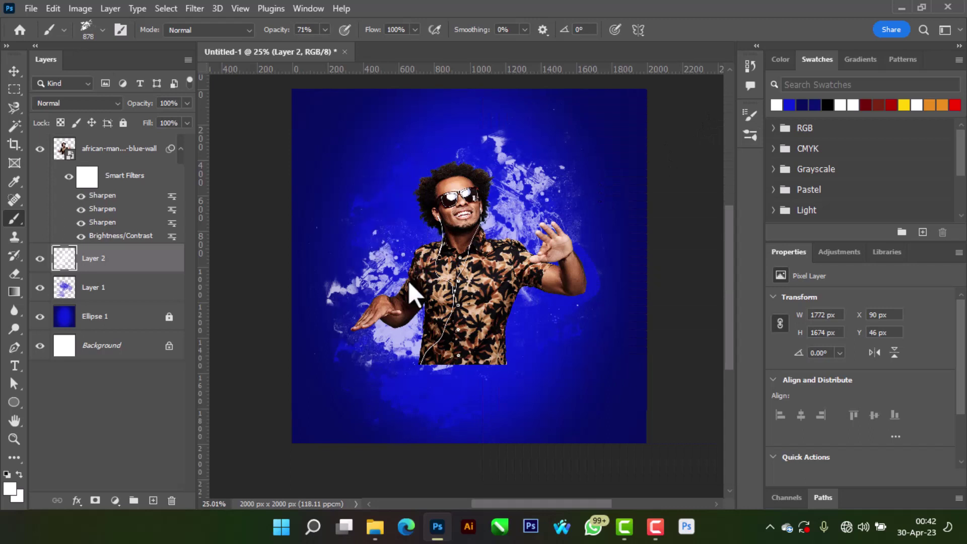
# Step: Rotate the grunge_03 brush to 42°, try white stamps behind the man's shoulder and beside his lower torso, and undo both
pyautogui.press('Right')
pyautogui.press('Right')
pyautogui.press('Right')
pyautogui.press('Right')
pyautogui.press('Right')
pyautogui.press('Right')
pyautogui.press('Right')
pyautogui.press('Right')
pyautogui.press('Right')
pyautogui.press('Right')
pyautogui.press('Right')
pyautogui.press('Right')
pyautogui.press('Right')
pyautogui.press('Right')
pyautogui.press('Right')
pyautogui.press('Right')
pyautogui.click(435, 259)
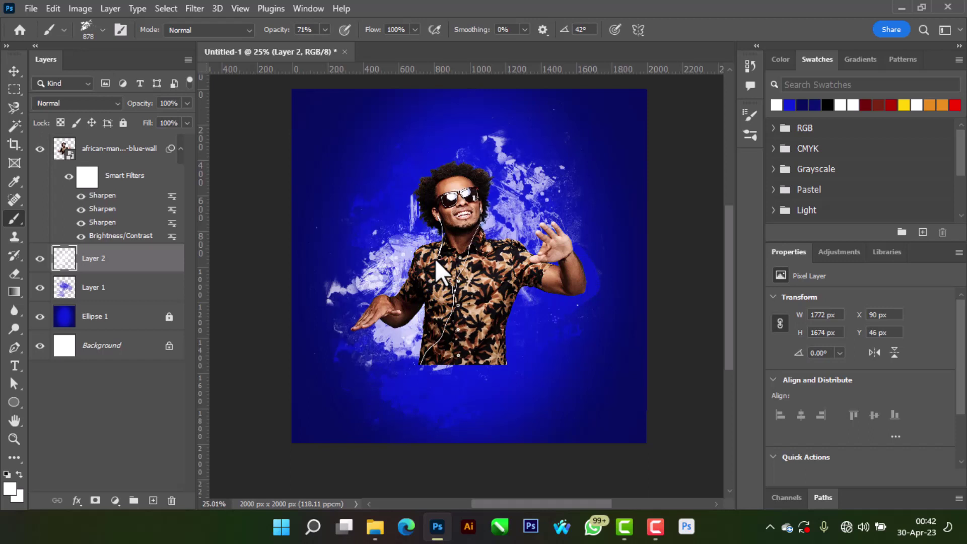
pyautogui.hotkey('ctrl', 'z')
pyautogui.click(533, 336)
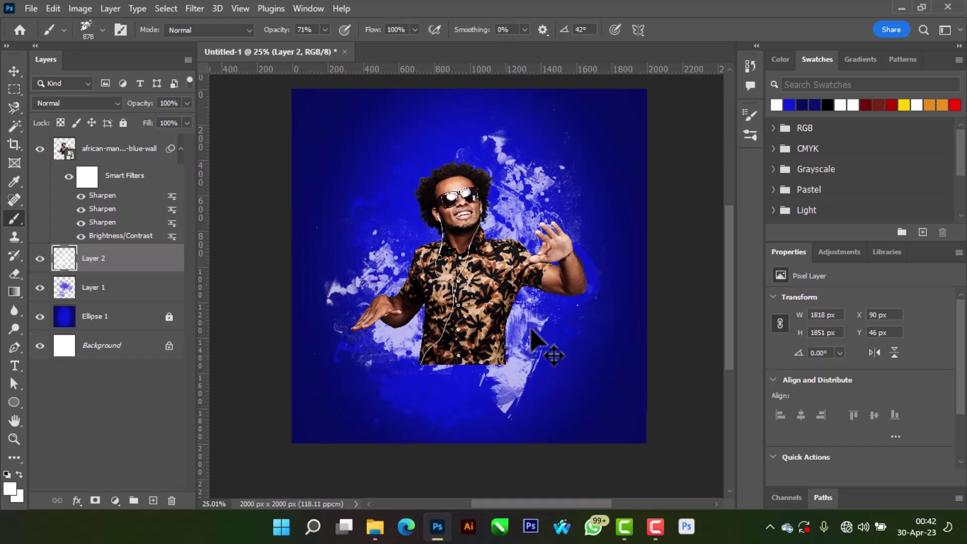
pyautogui.hotkey('ctrl', 'z')
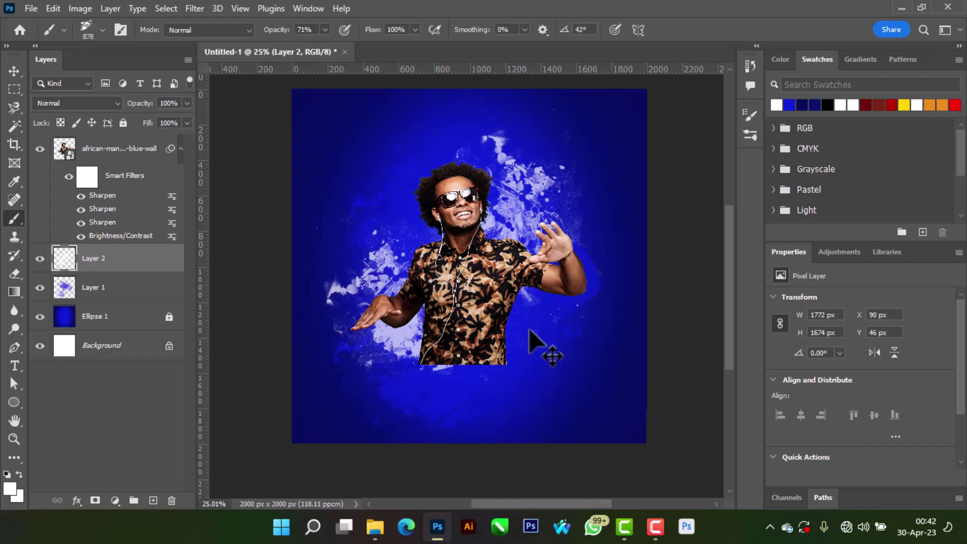
# Step: Switch to the grunge_07 brush at 878 px and stamp white texture above the lowered arm's shoulder, undoing the trial stamps
pyautogui.click(746, 134)
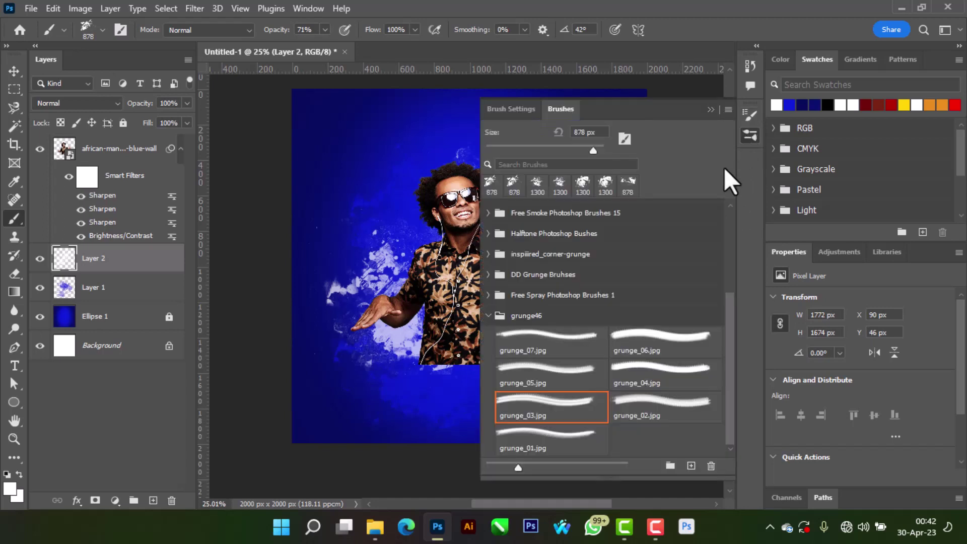
pyautogui.click(558, 350)
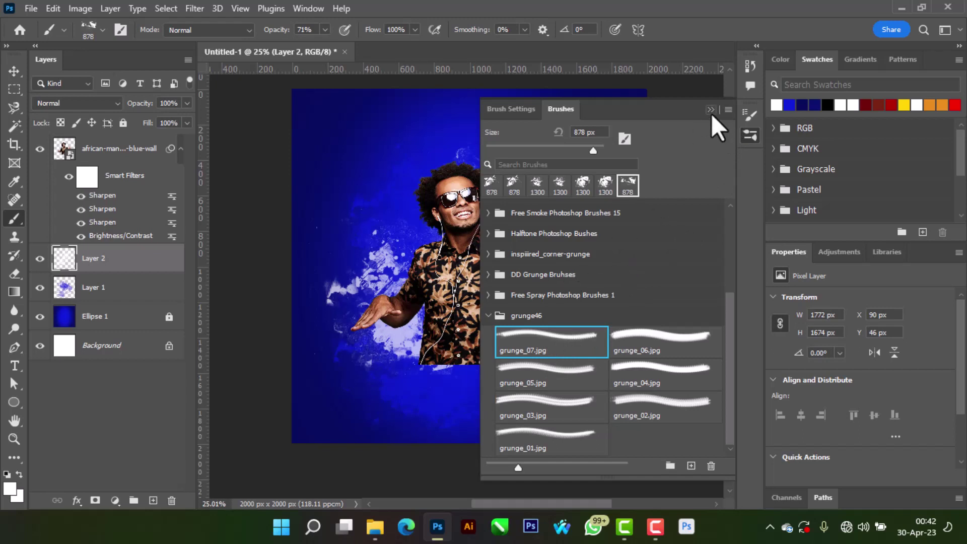
pyautogui.click(710, 111)
pyautogui.click(511, 335)
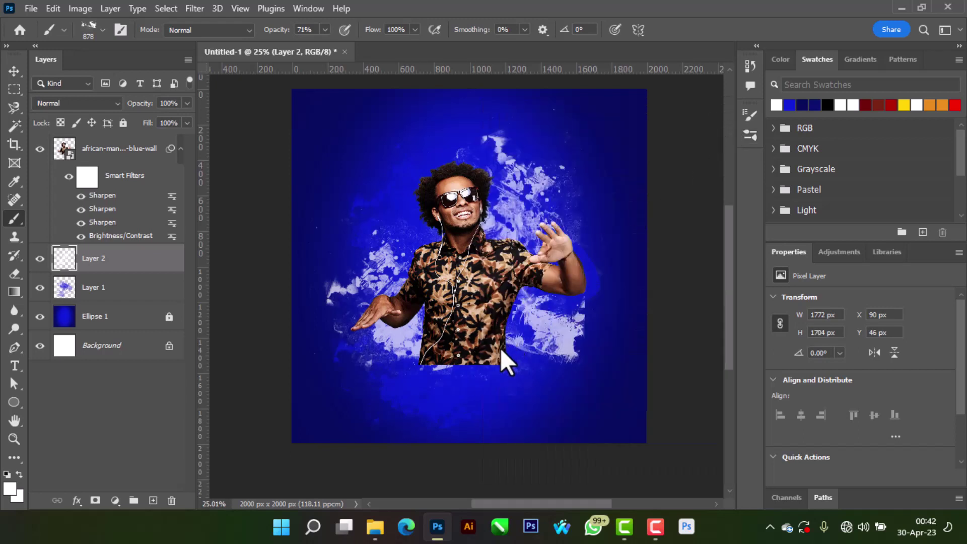
pyautogui.hotkey('ctrl', 'z')
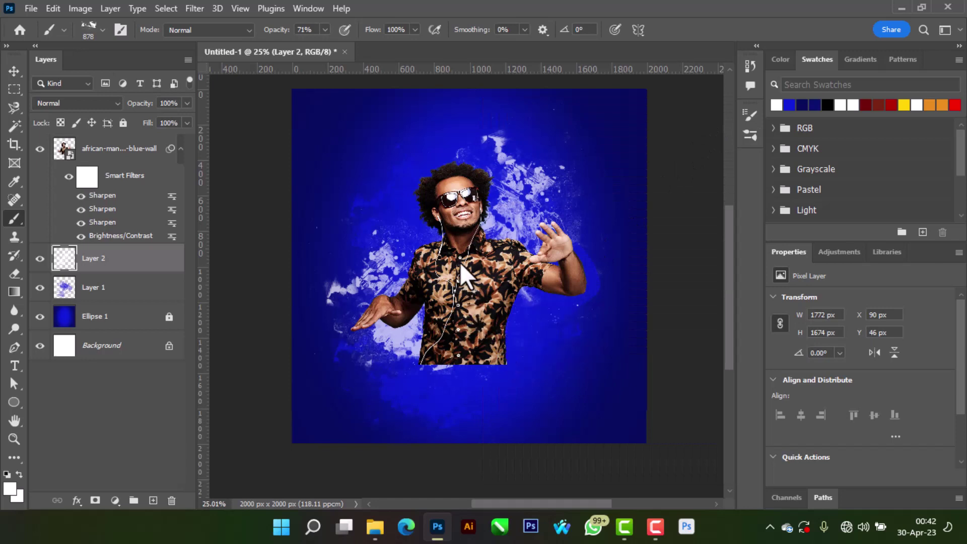
pyautogui.click(460, 244)
pyautogui.hotkey('ctrl', 'z')
pyautogui.click(456, 249)
pyautogui.hotkey('ctrl', 'z')
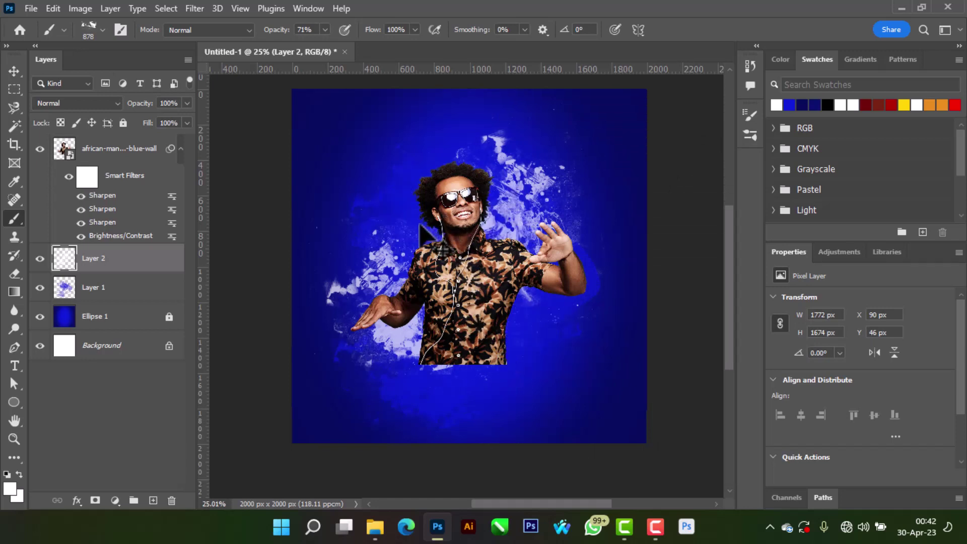
pyautogui.click(443, 247)
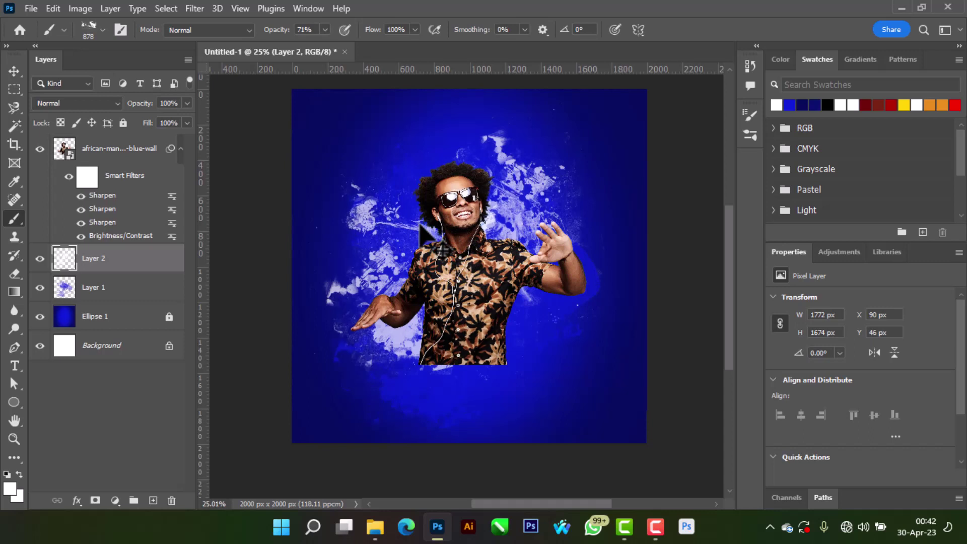
# Step: Set the foreground colour to blue and stamp grunge texture beside the man's torso and, with grunge_03, in the canvas's lower-right corner
pyautogui.click(789, 105)
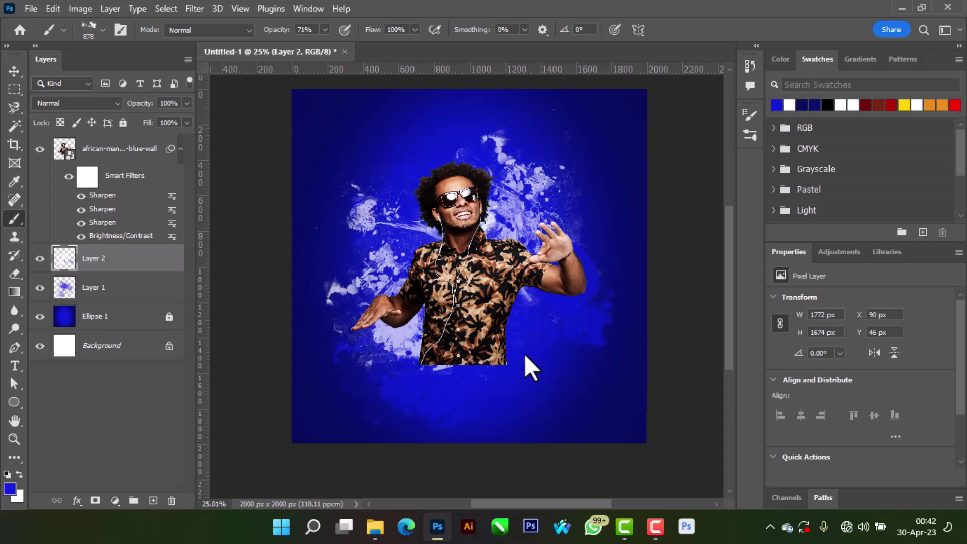
pyautogui.click(753, 132)
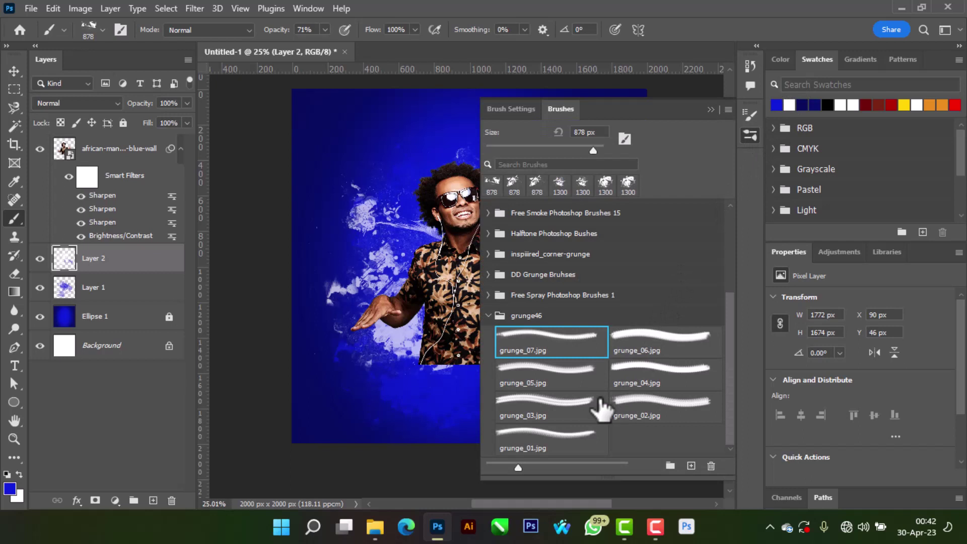
pyautogui.click(558, 418)
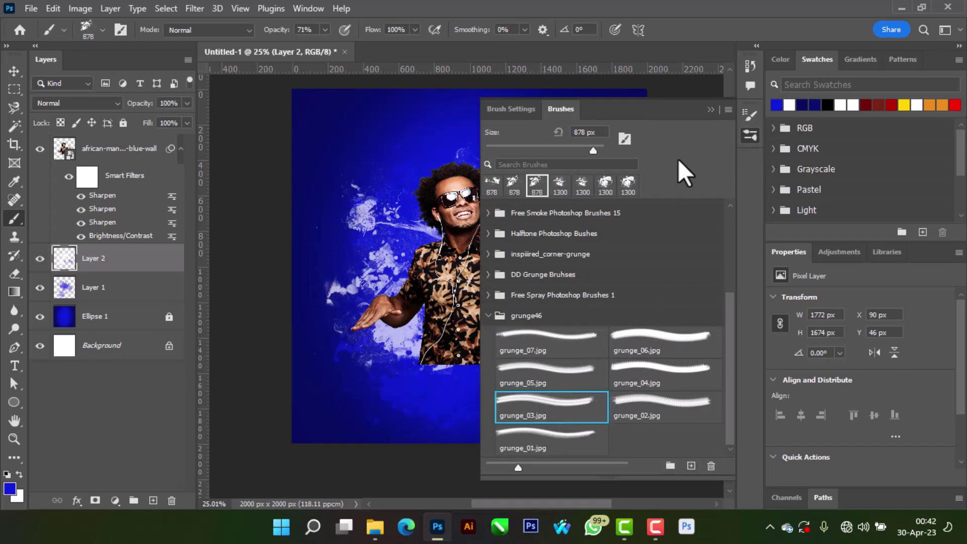
pyautogui.click(710, 109)
pyautogui.click(514, 335)
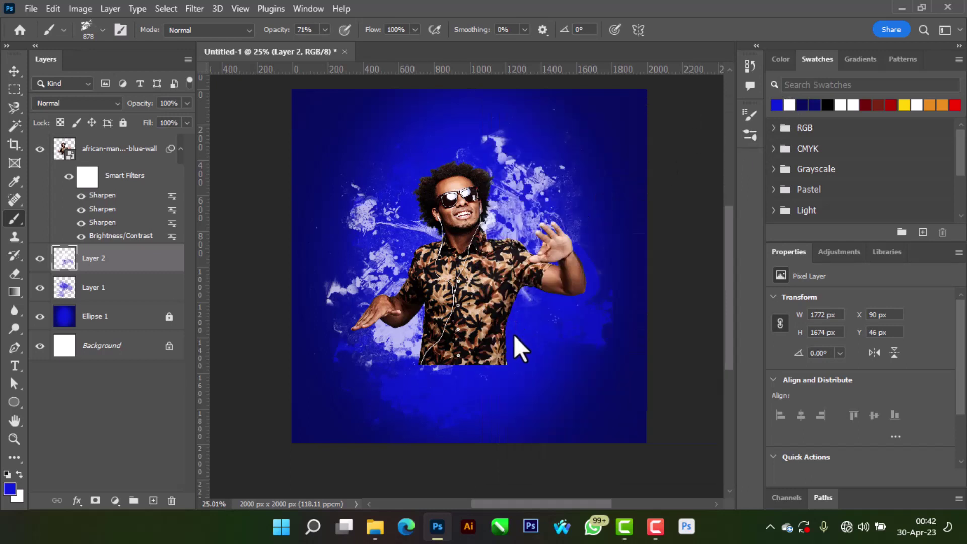
pyautogui.click(617, 436)
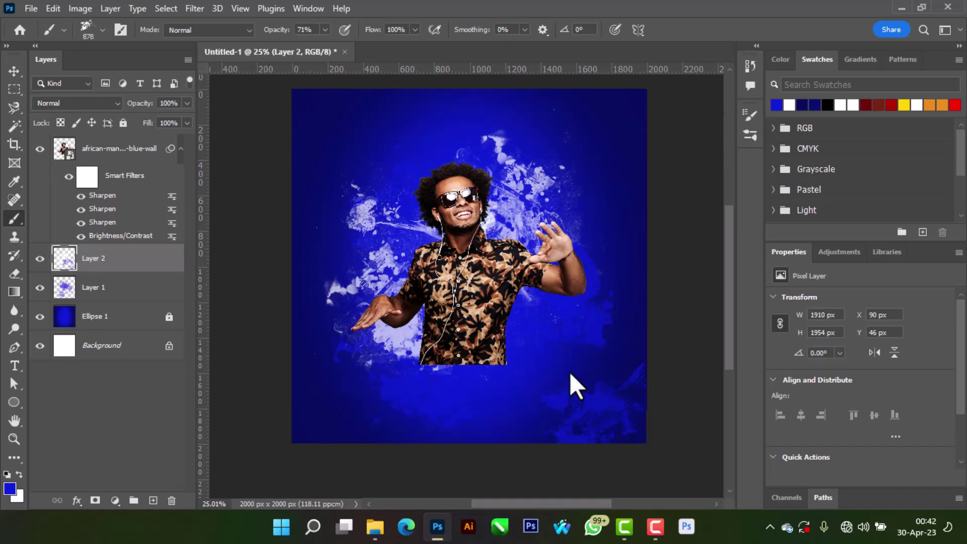
# Step: Try a blue grunge_03 stamp in the canvas's upper-left area, undo it and switch to the grunge_06 brush
pyautogui.click(362, 201)
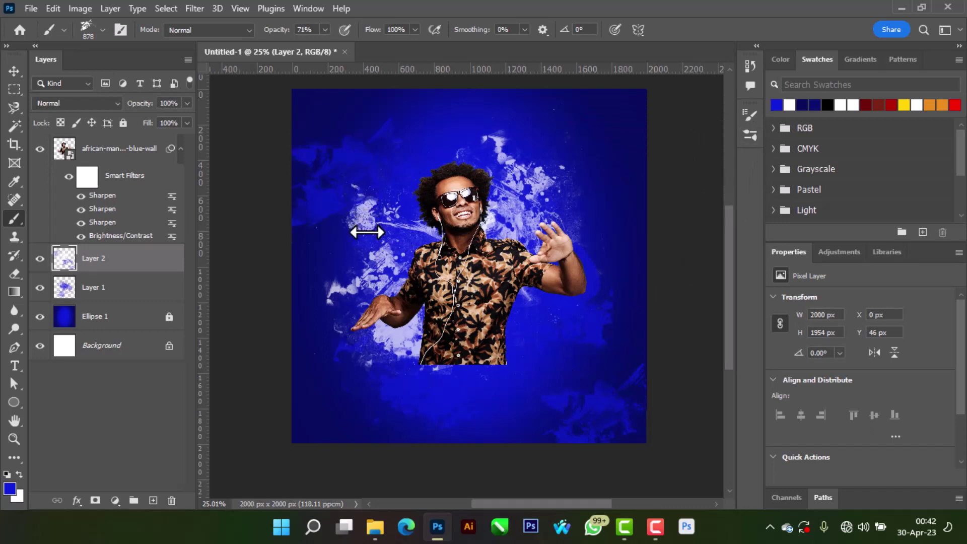
pyautogui.hotkey('ctrl', 'z')
pyautogui.click(750, 136)
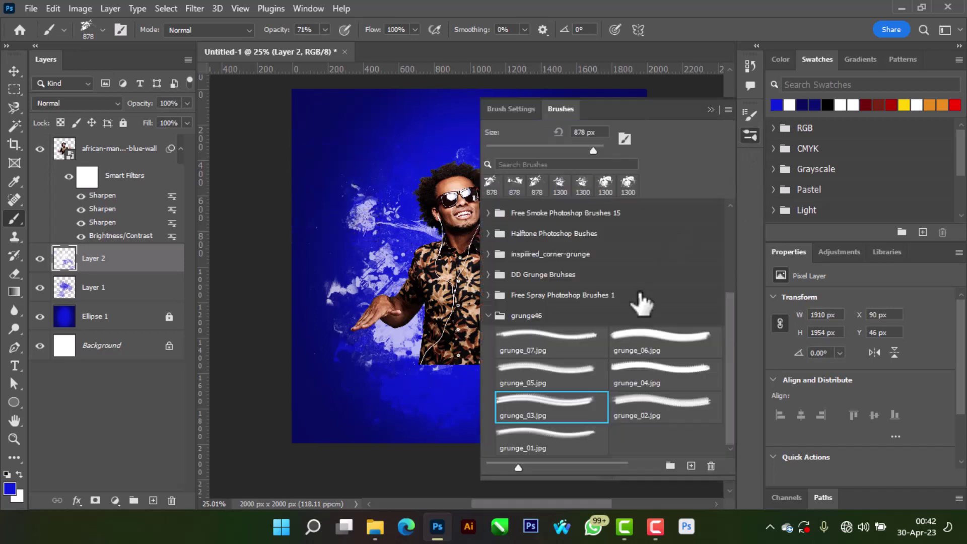
pyautogui.click(657, 333)
pyautogui.click(710, 112)
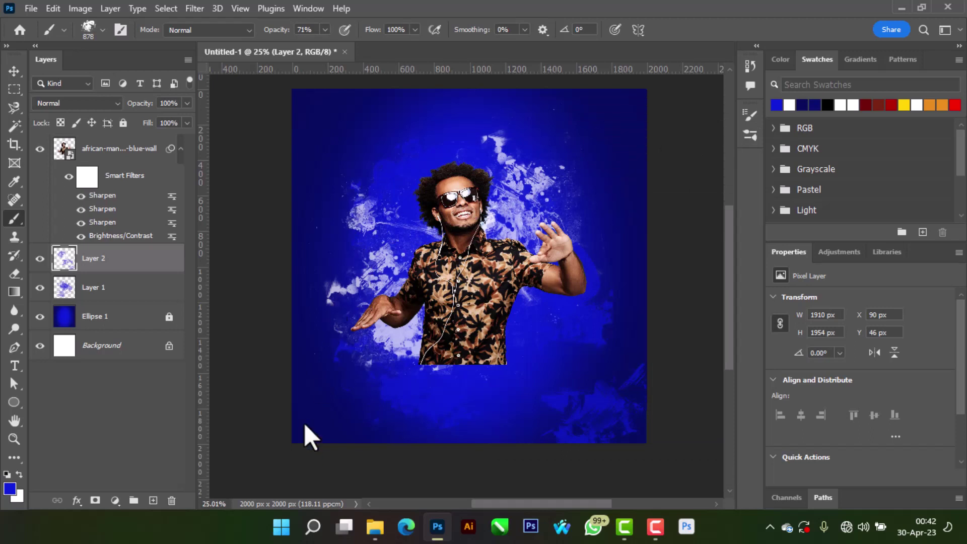
# Step: Switch to the grunge_04 brush at 878 px and stamp blue texture in the canvas's lower-left corner, redoing the trial stamps
pyautogui.click(752, 136)
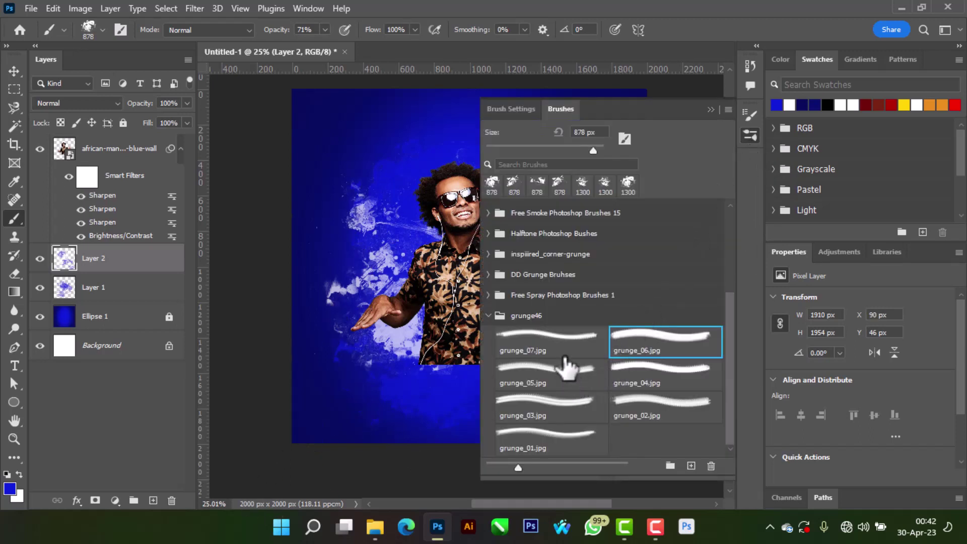
pyautogui.click(647, 387)
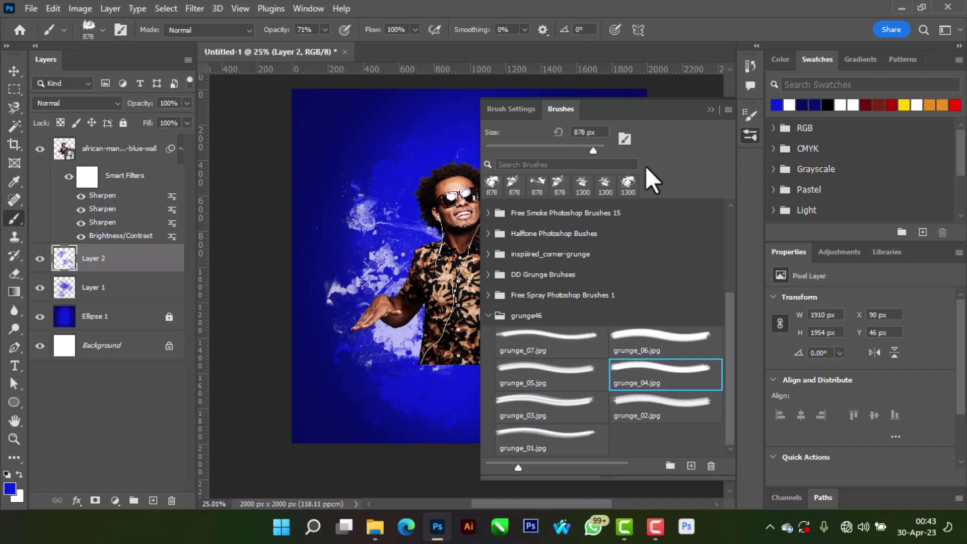
pyautogui.click(710, 110)
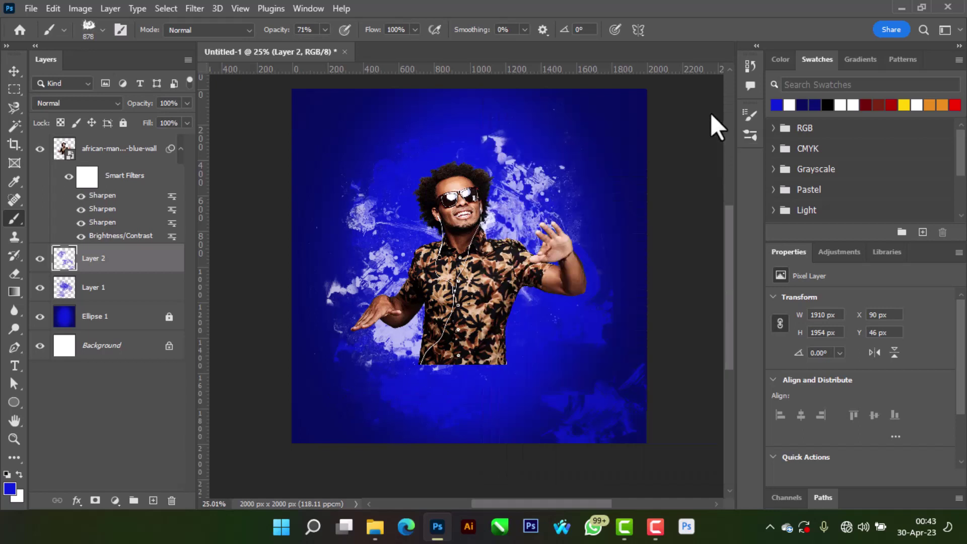
pyautogui.click(304, 434)
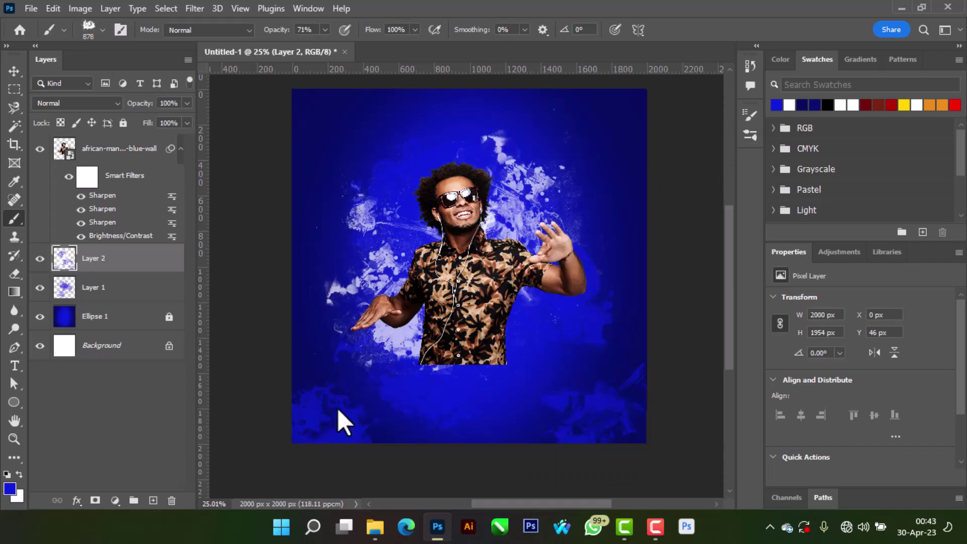
pyautogui.click(337, 409)
pyautogui.click(323, 422)
pyautogui.click(322, 429)
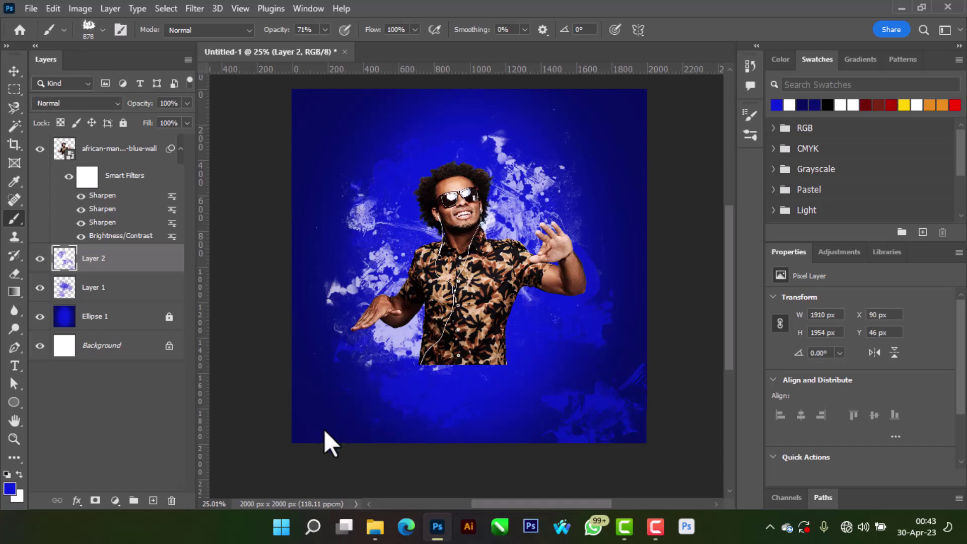
pyautogui.click(331, 425)
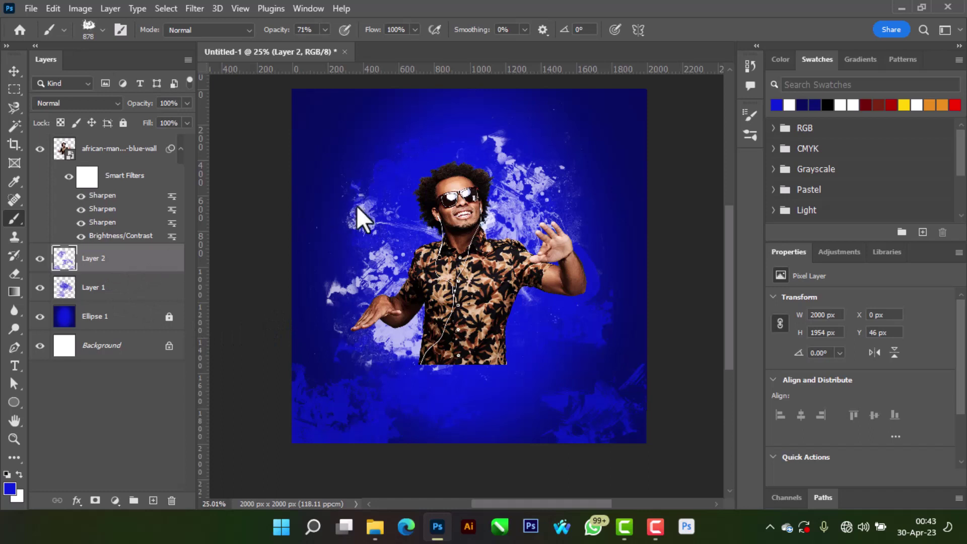
# Step: Switch to another recent grunge brush at 878 px and stamp blue texture on Layer 2 in the canvas's upper-right area
pyautogui.scroll(1, 439, 191)
pyautogui.scroll(1, 428, 249)
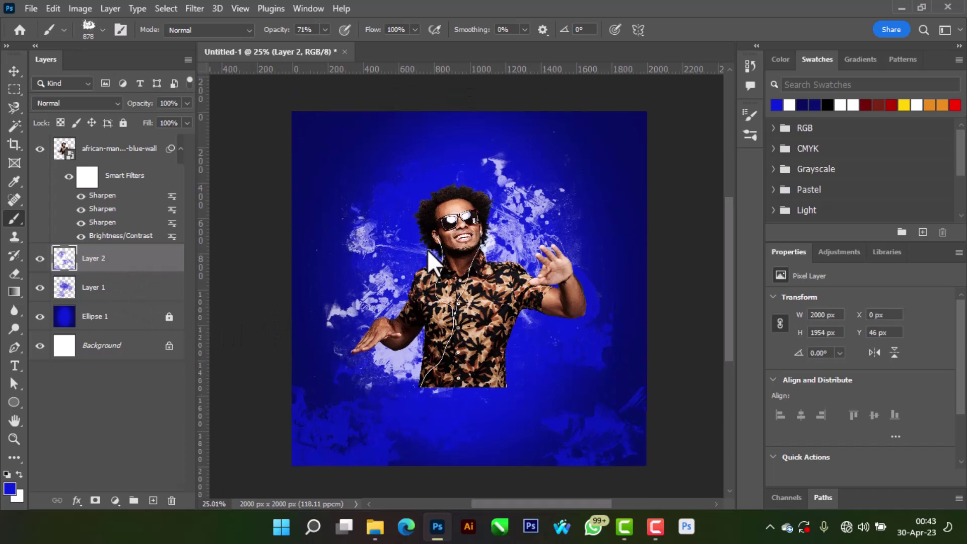
pyautogui.click(751, 134)
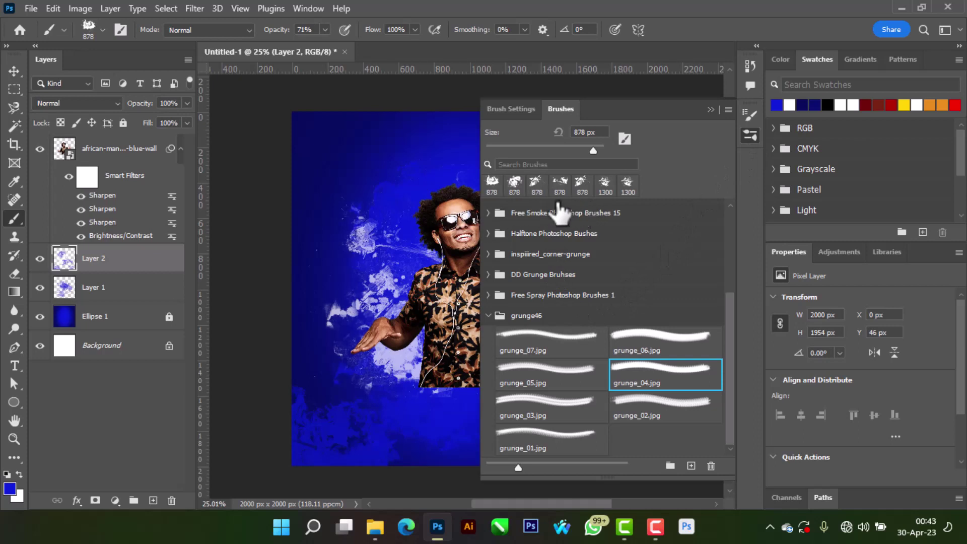
pyautogui.click(492, 185)
pyautogui.click(710, 110)
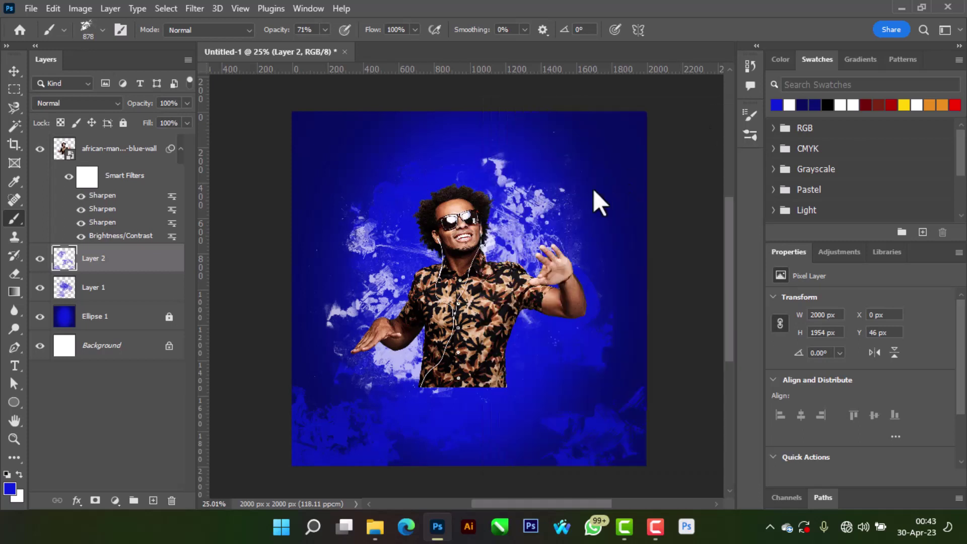
pyautogui.click(597, 212)
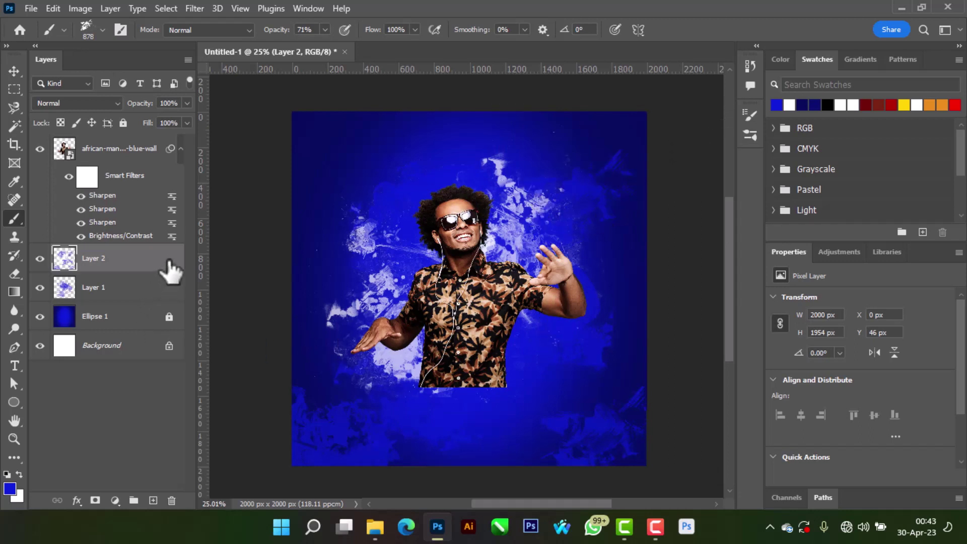
# Step: Try placing Layer 2 beneath Layer 1 and restore its original stacking order
pyautogui.moveTo(171, 267); pyautogui.dragTo(168, 241)
pyautogui.hotkey('ctrl', '[')
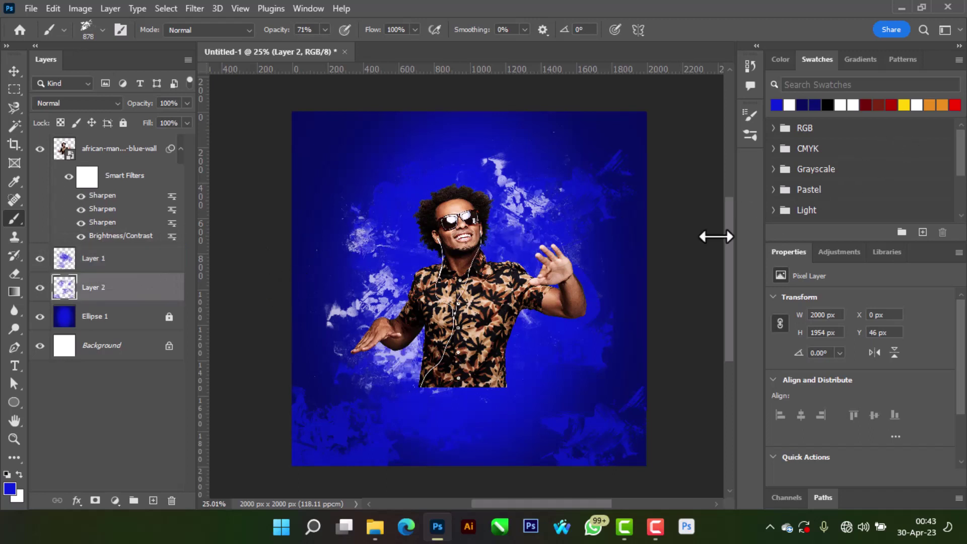
pyautogui.hotkey('ctrl', ']')
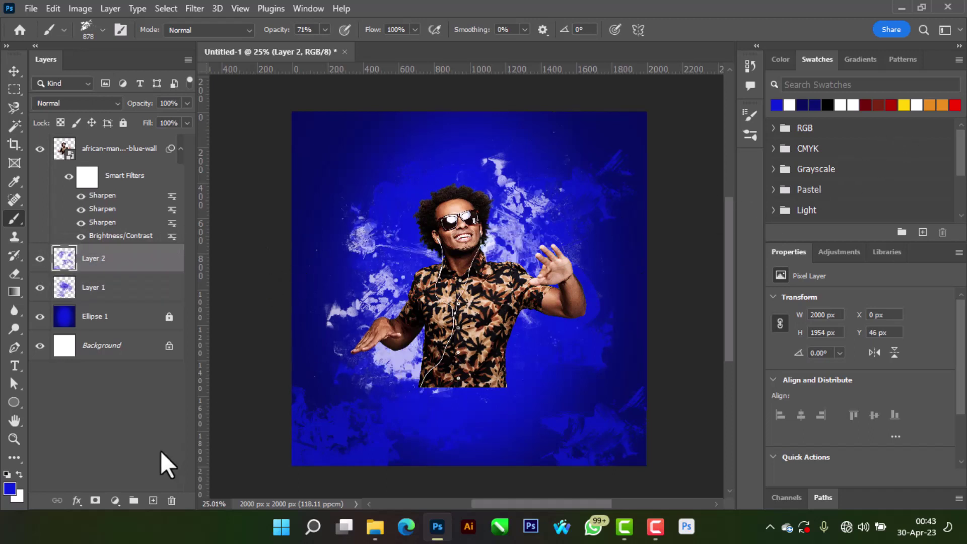
pyautogui.hotkey('ctrl', '[')
pyautogui.hotkey('ctrl', ']')
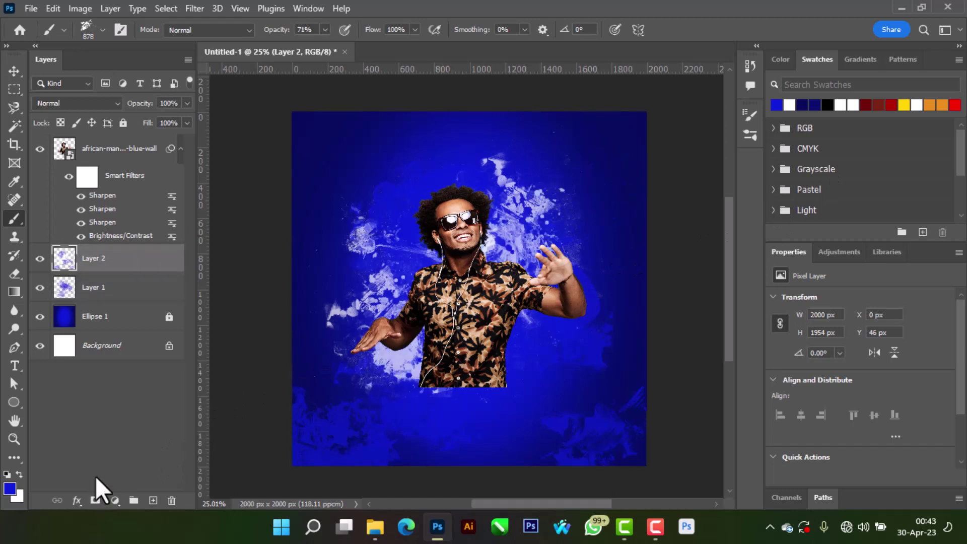
# Step: Stamp blue grunge texture above the man's raised hand on a new layer and move that layer below Layer 2
pyautogui.click(153, 501)
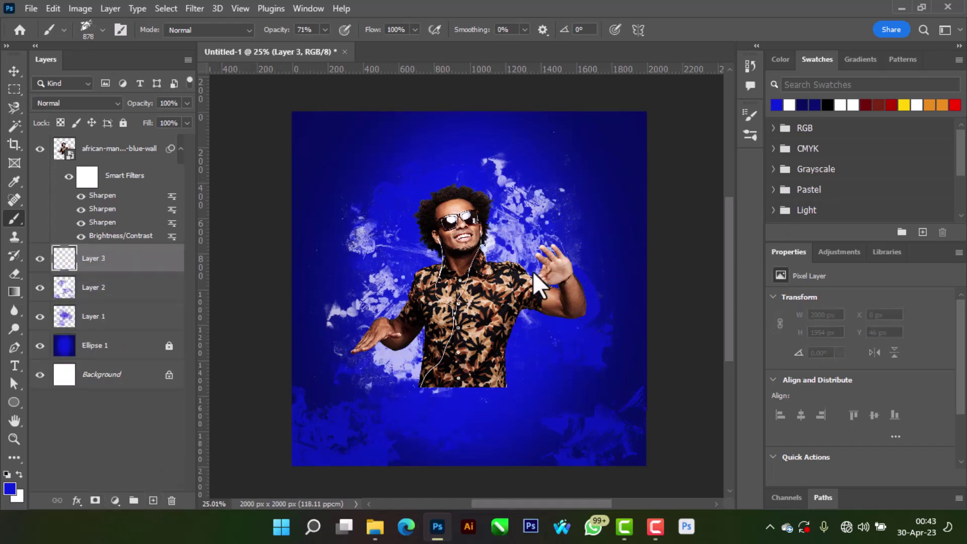
pyautogui.click(552, 200)
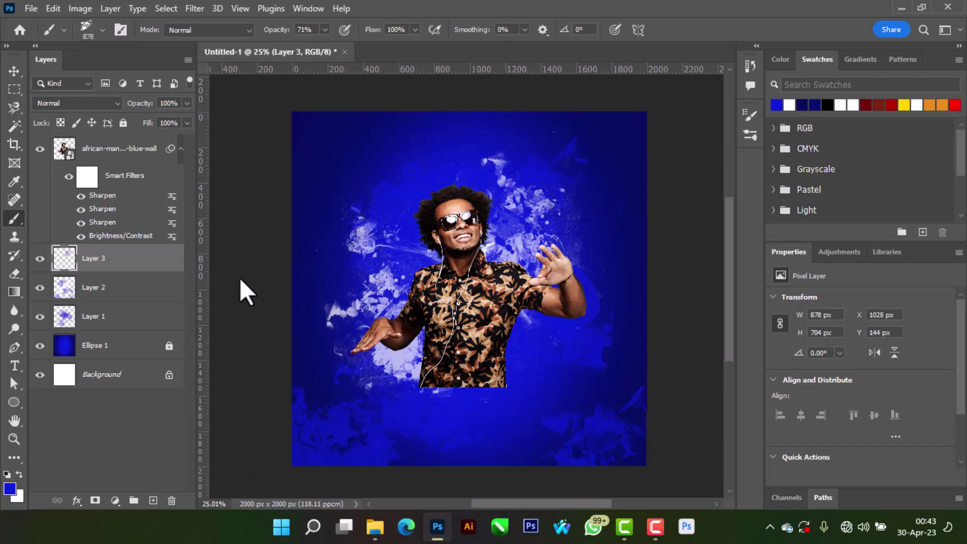
pyautogui.moveTo(157, 272); pyautogui.dragTo(155, 305)
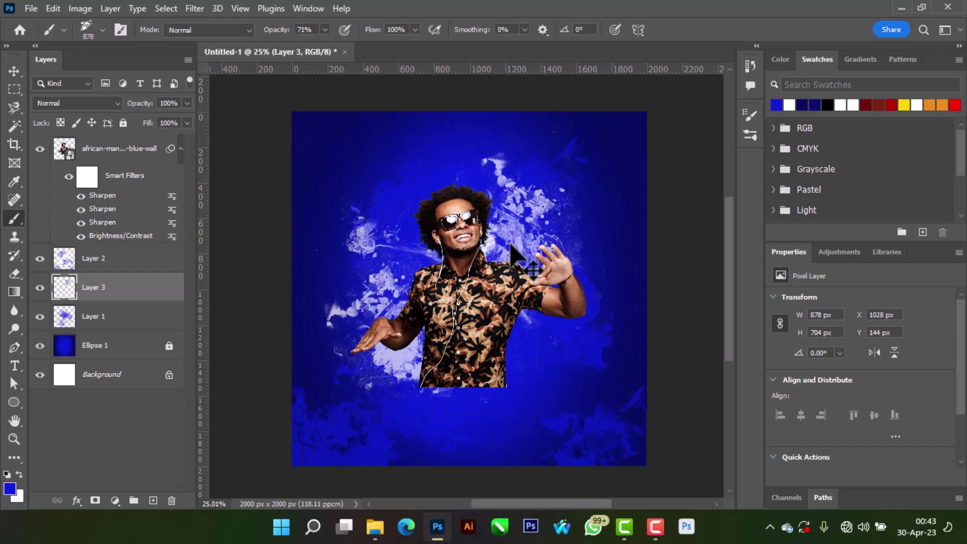
# Step: Group Layer 1, Layer 2 and Layer 3 and name the group BRUSH
pyautogui.click(142, 262)
pyautogui.keyDown('shift'); pyautogui.click(126, 319); pyautogui.keyUp('shift')
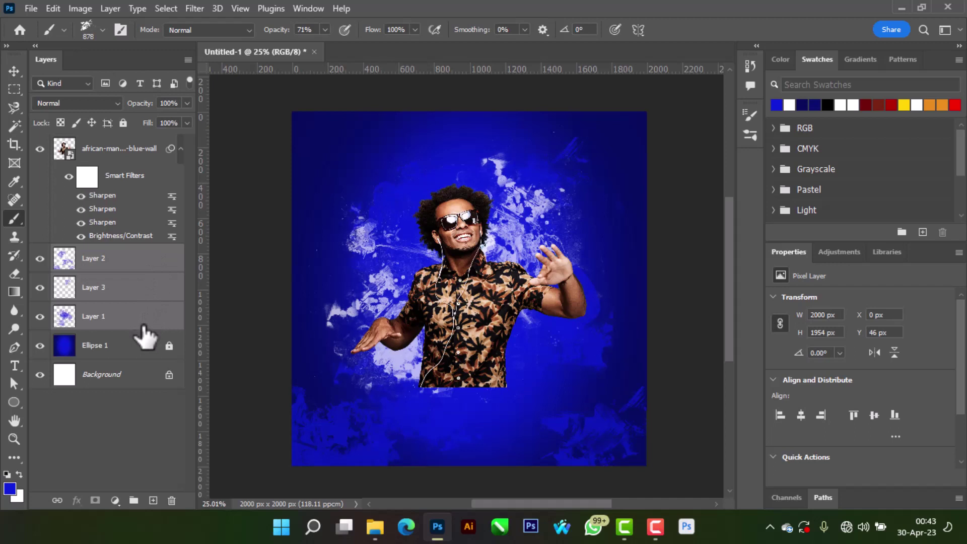
pyautogui.hotkey('ctrl', 'g')
pyautogui.doubleClick(96, 253)
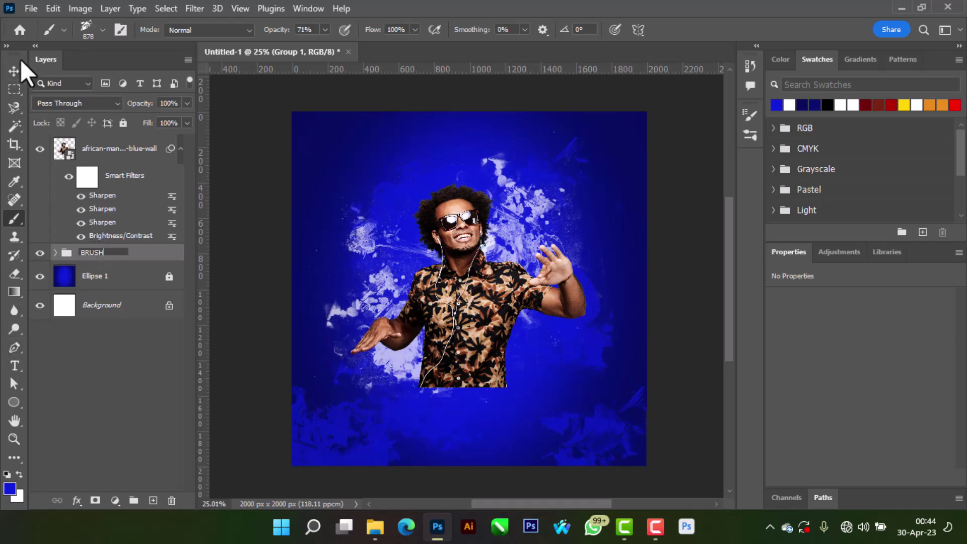
pyautogui.click(12, 74)
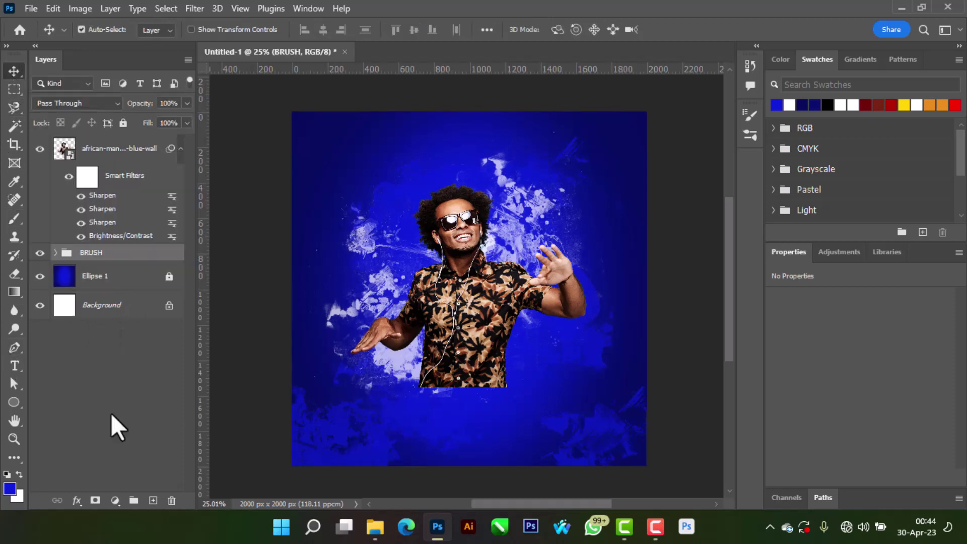
# Step: On a new layer above the BRUSH group, paint black shading along the canvas edges with the Soft Round brush at 878 px
pyautogui.click(131, 468)
pyautogui.click(140, 254)
pyautogui.click(153, 500)
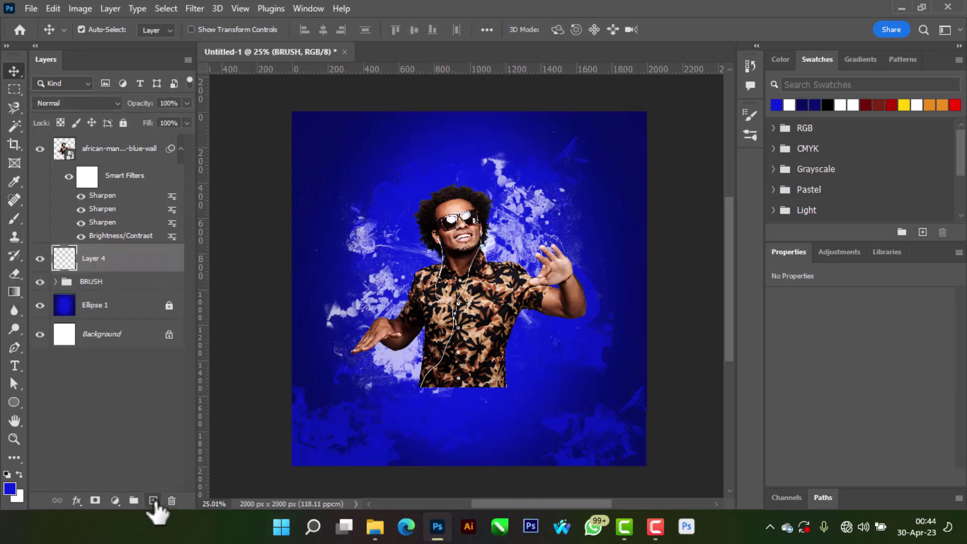
pyautogui.click(10, 217)
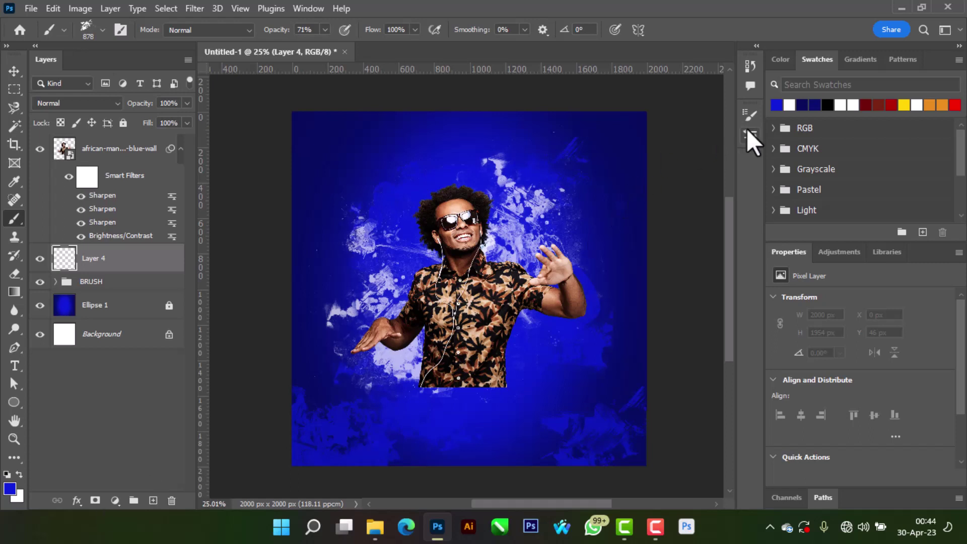
pyautogui.click(828, 104)
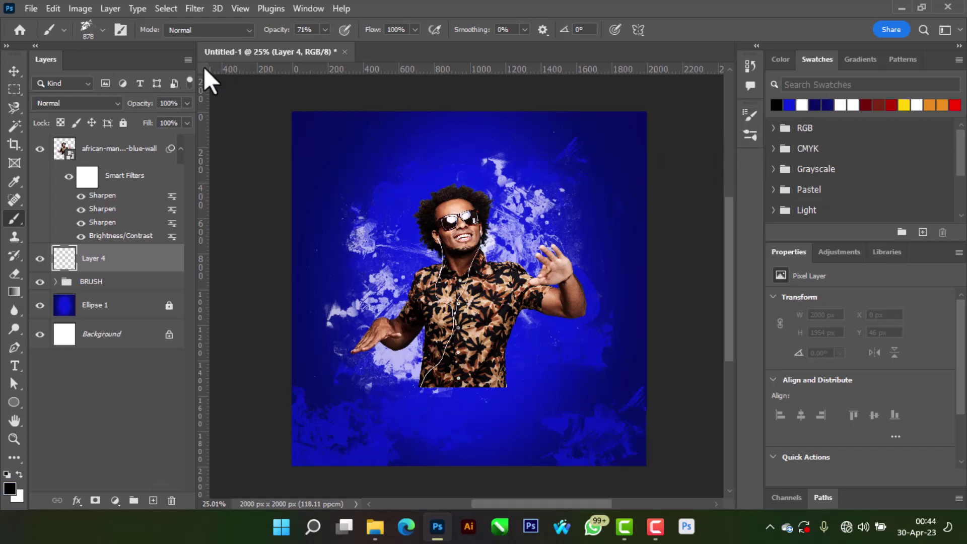
pyautogui.click(103, 30)
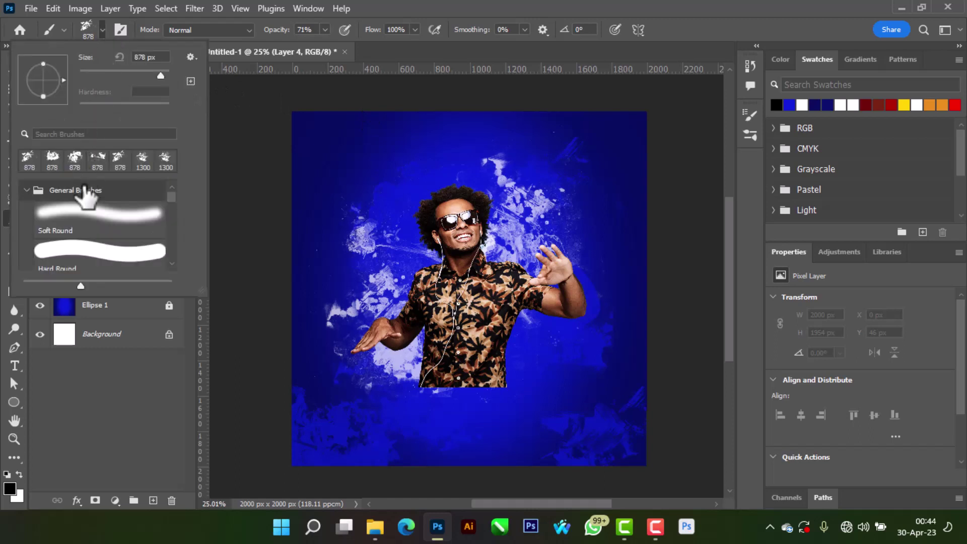
pyautogui.click(72, 226)
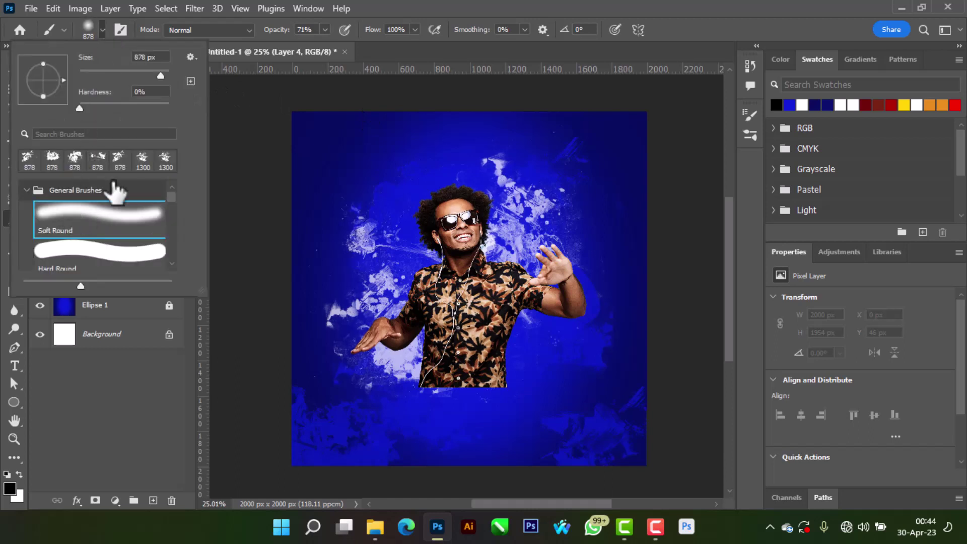
pyautogui.click(102, 30)
pyautogui.moveTo(314, 128)
pyautogui.mouseDown()
pyautogui.moveTo(269, 185)
pyautogui.moveTo(295, 157)
pyautogui.moveTo(283, 173)
pyautogui.moveTo(250, 359)
pyautogui.moveTo(268, 330)
pyautogui.moveTo(267, 391)
pyautogui.moveTo(369, 462)
pyautogui.moveTo(361, 453)
pyautogui.moveTo(508, 509)
pyautogui.moveTo(620, 452)
pyautogui.mouseUp()
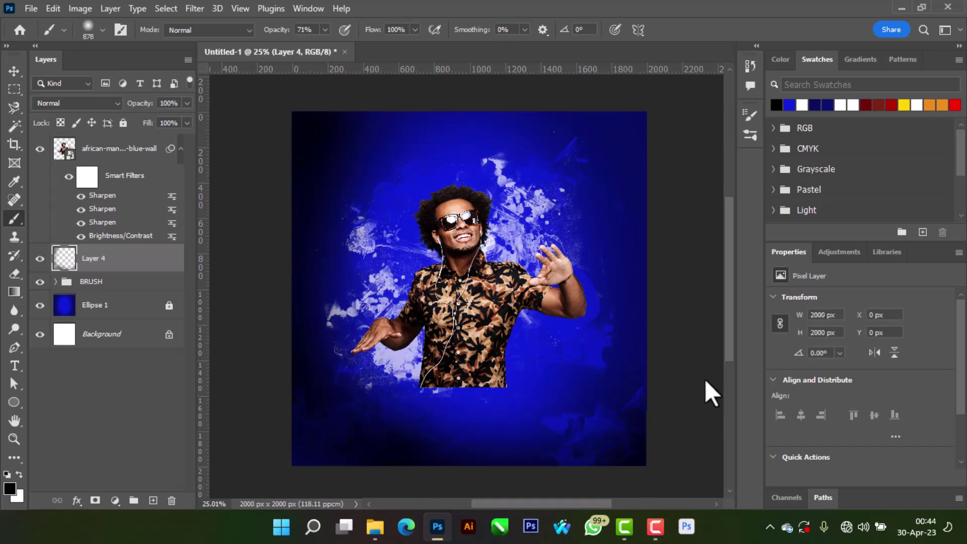
pyautogui.moveTo(666, 400)
pyautogui.mouseDown()
pyautogui.moveTo(680, 316)
pyautogui.moveTo(679, 177)
pyautogui.moveTo(667, 143)
pyautogui.mouseUp()
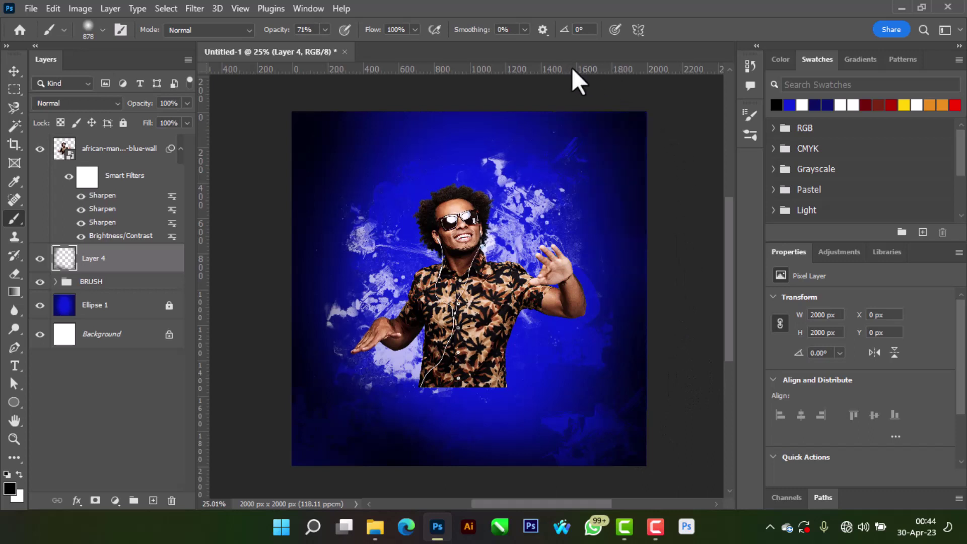
pyautogui.moveTo(388, 123); pyautogui.dragTo(526, 118)
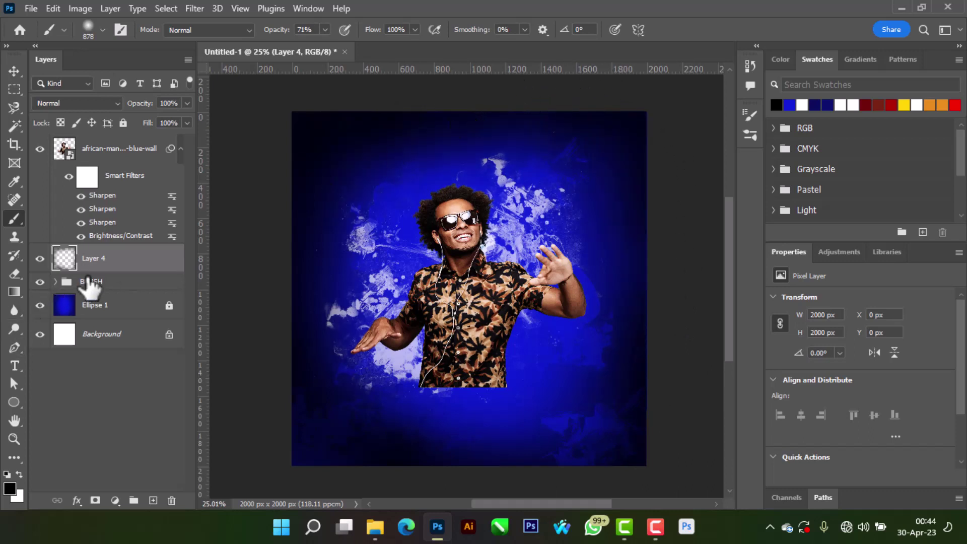
# Step: Add a layer mask to the black shading layer, mask out the shading around the man and set the layer opacity to 63%
pyautogui.moveTo(145, 103); pyautogui.dragTo(137, 103)
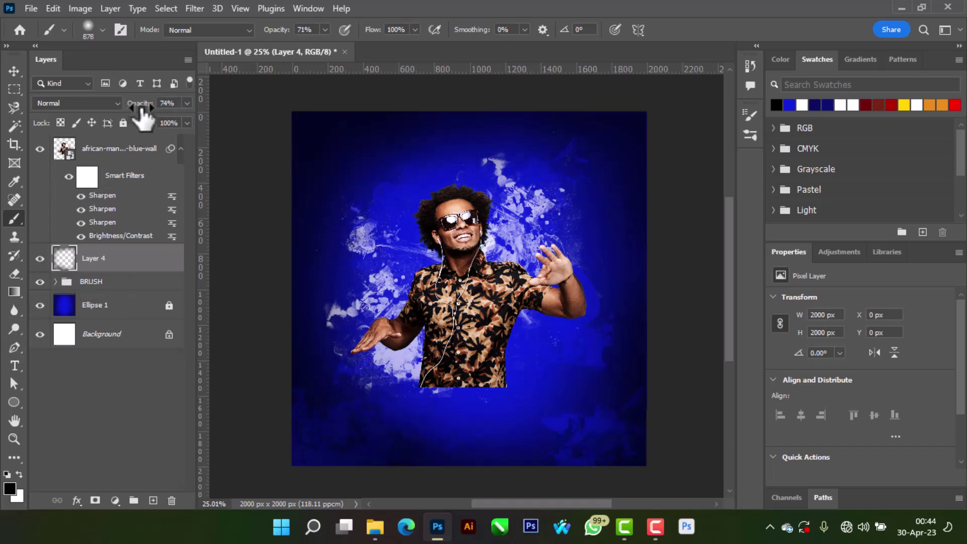
pyautogui.click(95, 500)
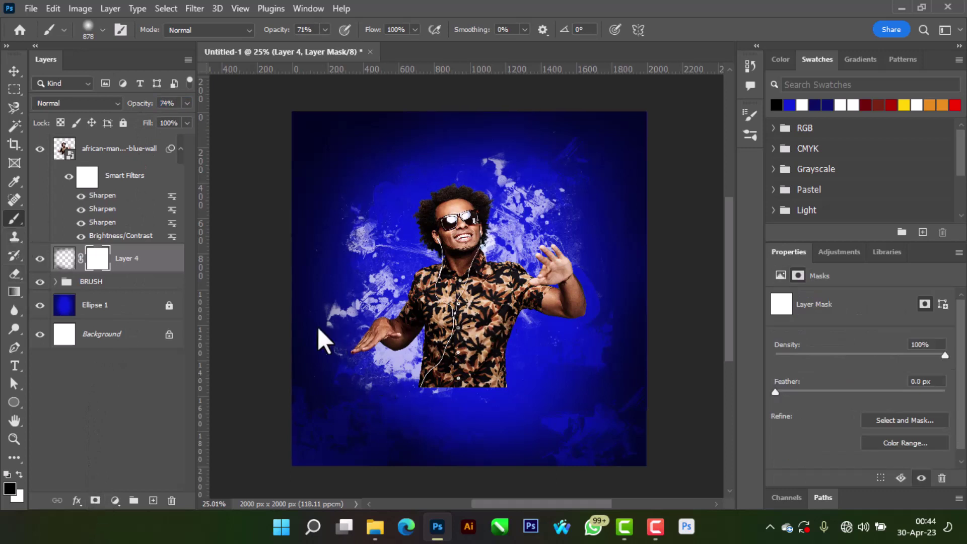
pyautogui.click(425, 333)
pyautogui.moveTo(426, 333)
pyautogui.mouseDown()
pyautogui.moveTo(418, 363)
pyautogui.moveTo(442, 373)
pyautogui.moveTo(446, 348)
pyautogui.moveTo(403, 323)
pyautogui.moveTo(400, 290)
pyautogui.moveTo(415, 224)
pyautogui.moveTo(436, 189)
pyautogui.moveTo(401, 208)
pyautogui.mouseUp()
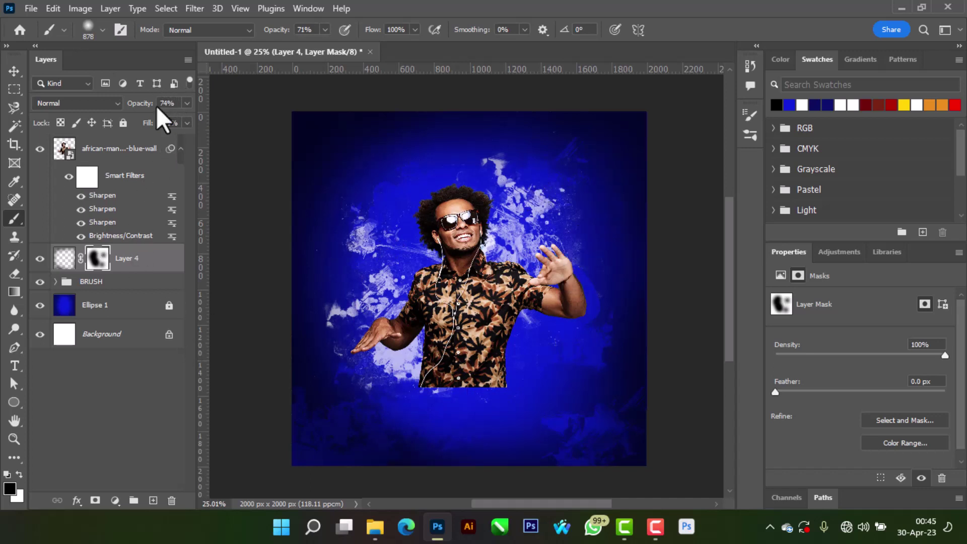
pyautogui.moveTo(149, 104); pyautogui.dragTo(144, 104)
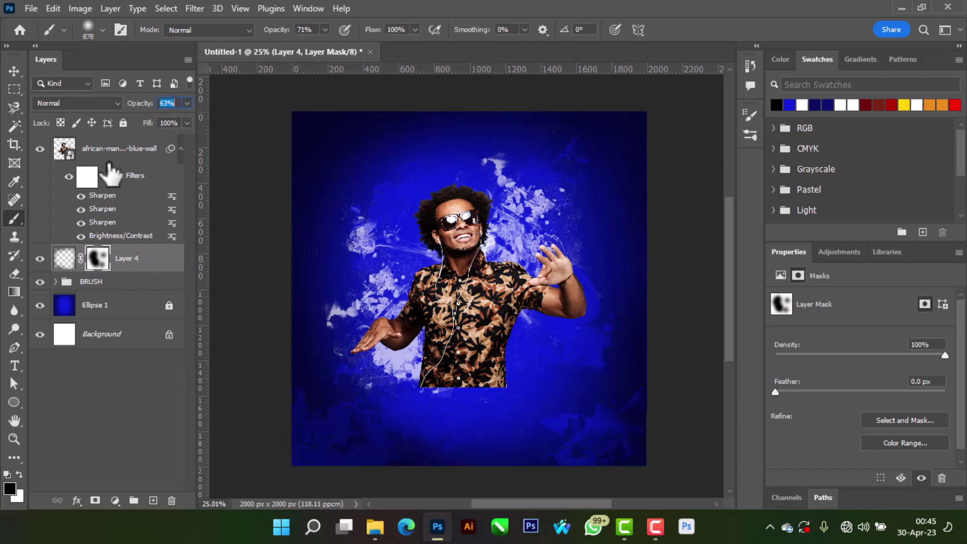
pyautogui.click(13, 71)
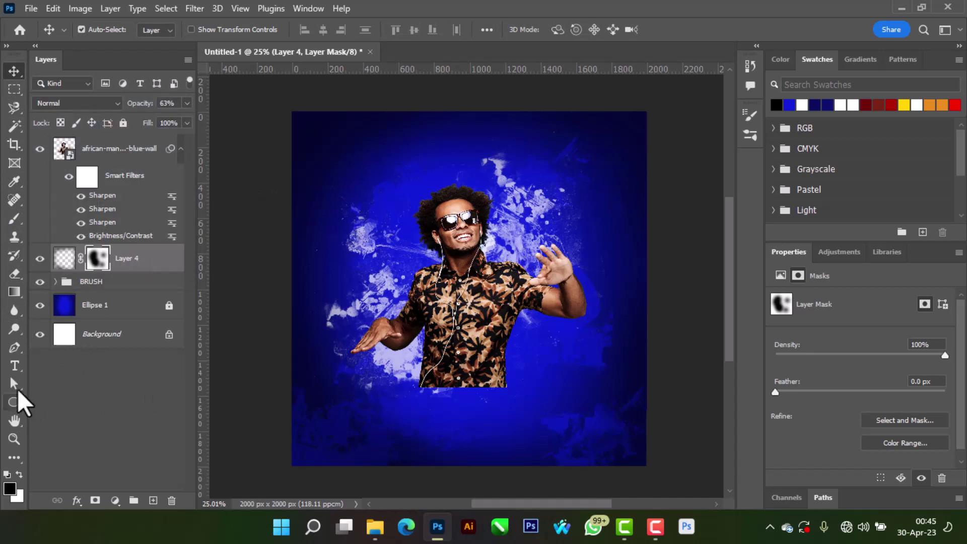
# Step: Add the white Montserrat Regular text BIRTHDAY beside the man's head, on a layer behind him
pyautogui.click(15, 369)
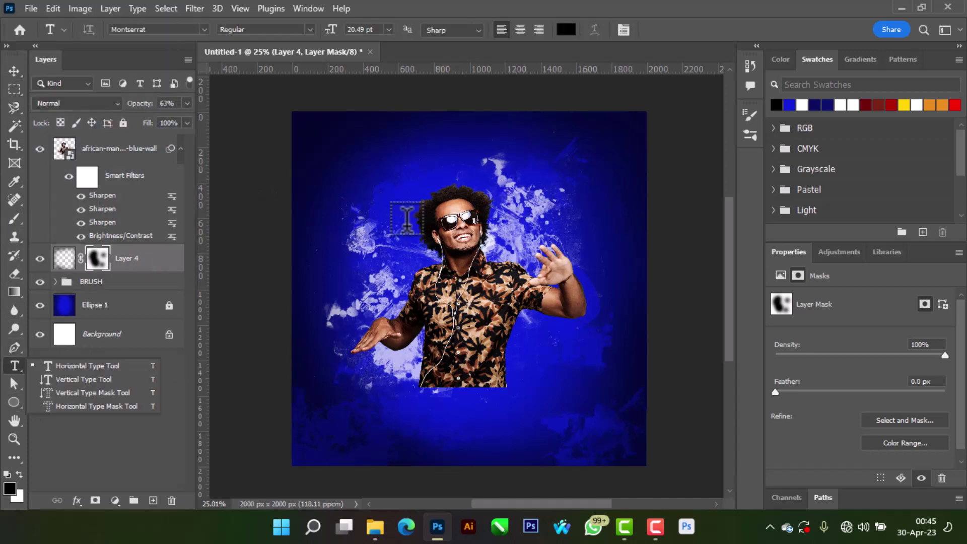
pyautogui.click(70, 367)
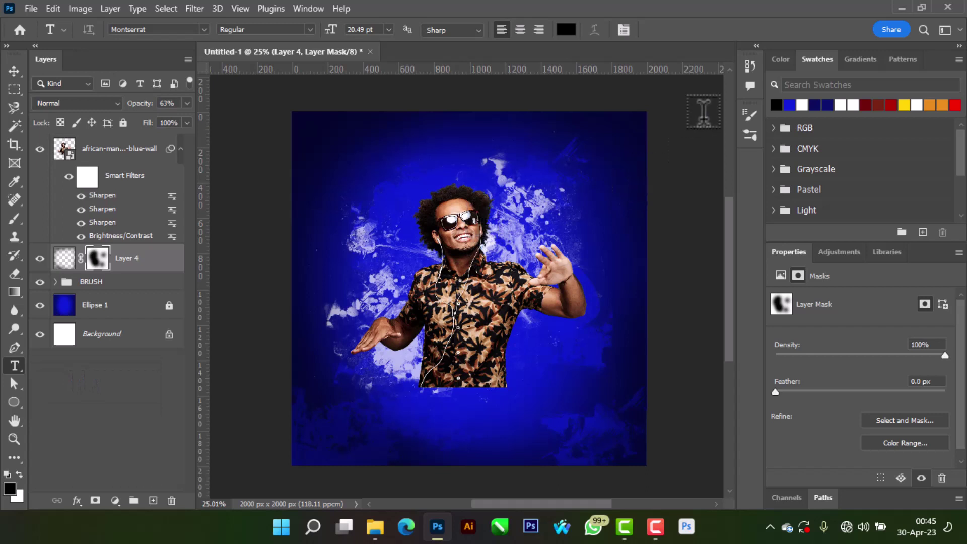
pyautogui.click(802, 105)
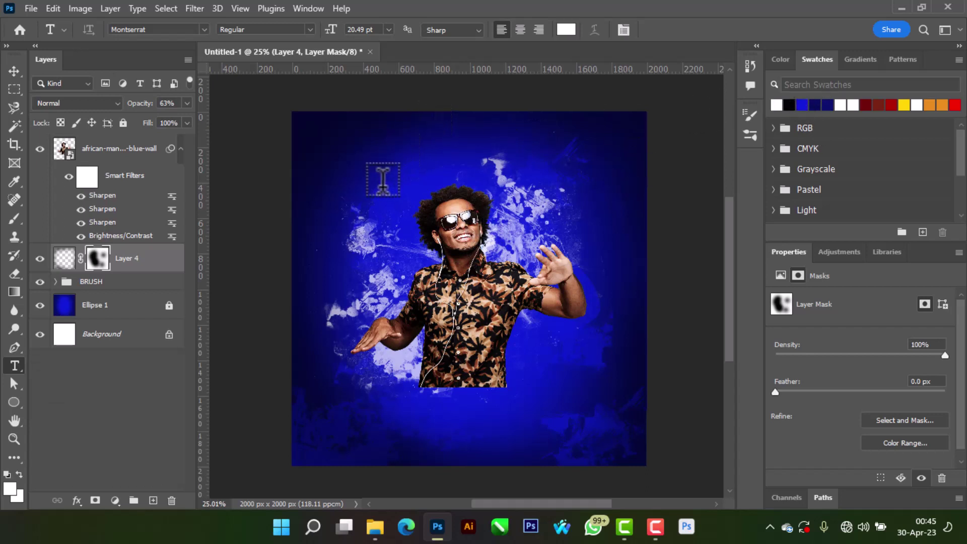
pyautogui.click(374, 227)
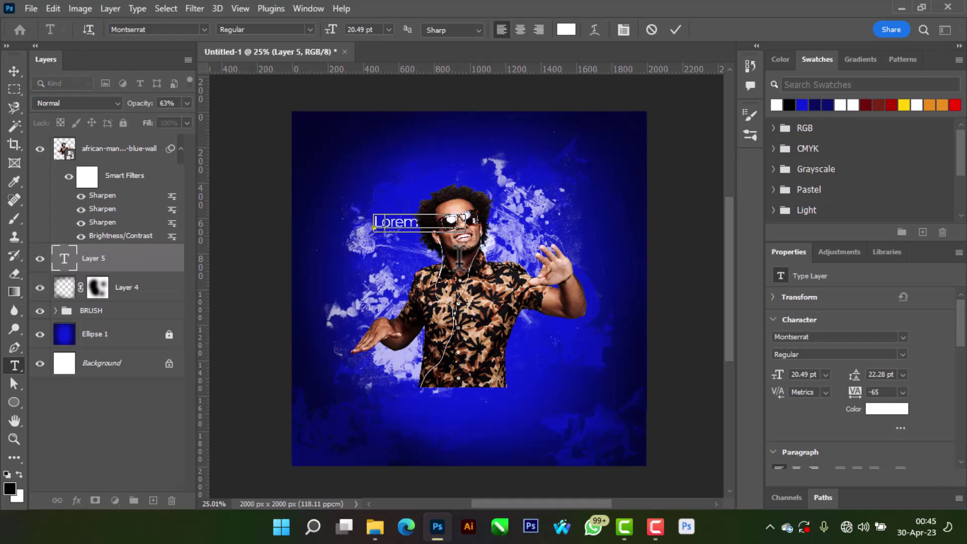
pyautogui.write('BIRTH')
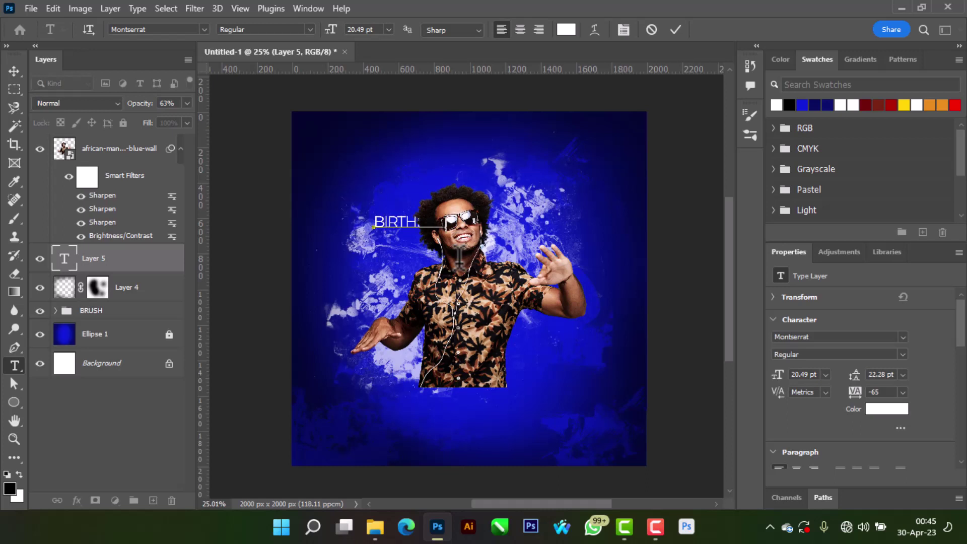
pyautogui.click(675, 30)
pyautogui.click(14, 71)
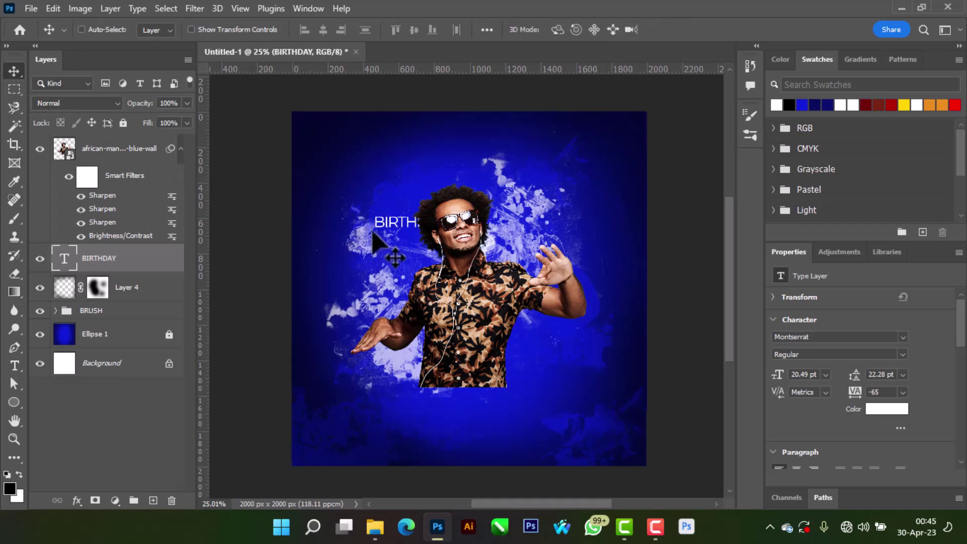
# Step: Scale the BIRTHDAY text up to about 356% so that it extends on both sides of the man's head
pyautogui.click(381, 238)
pyautogui.hotkey('ctrl', 't')
pyautogui.moveTo(443, 229); pyautogui.dragTo(604, 267)
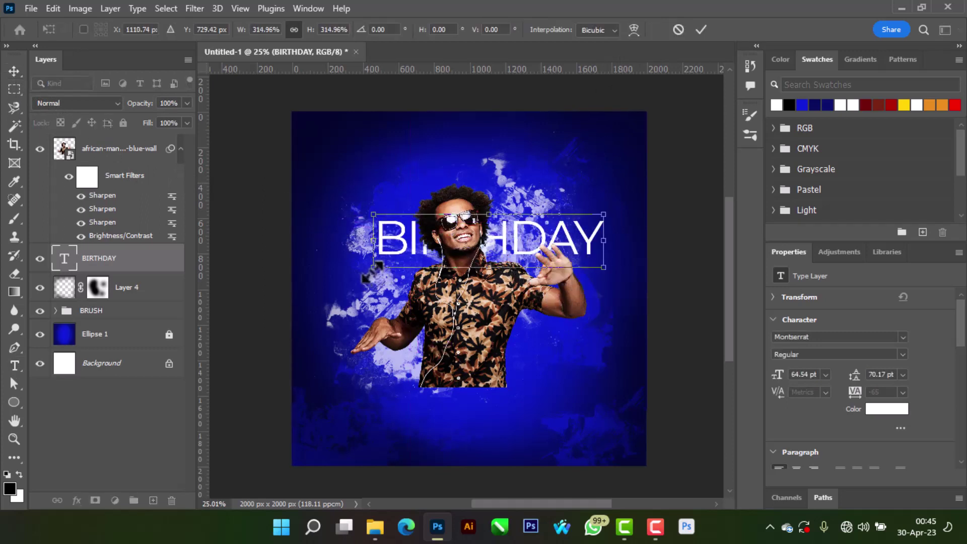
pyautogui.moveTo(375, 269); pyautogui.dragTo(345, 294)
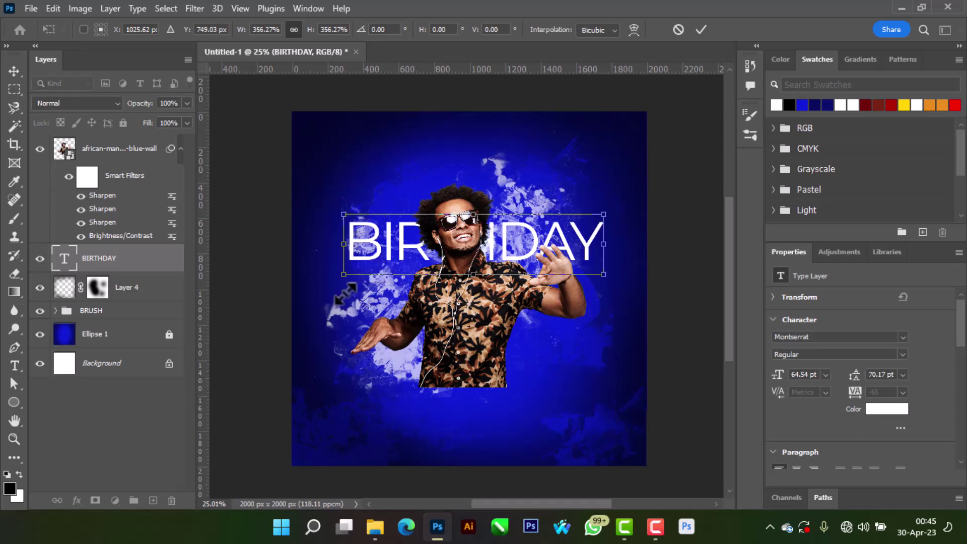
pyautogui.click(701, 29)
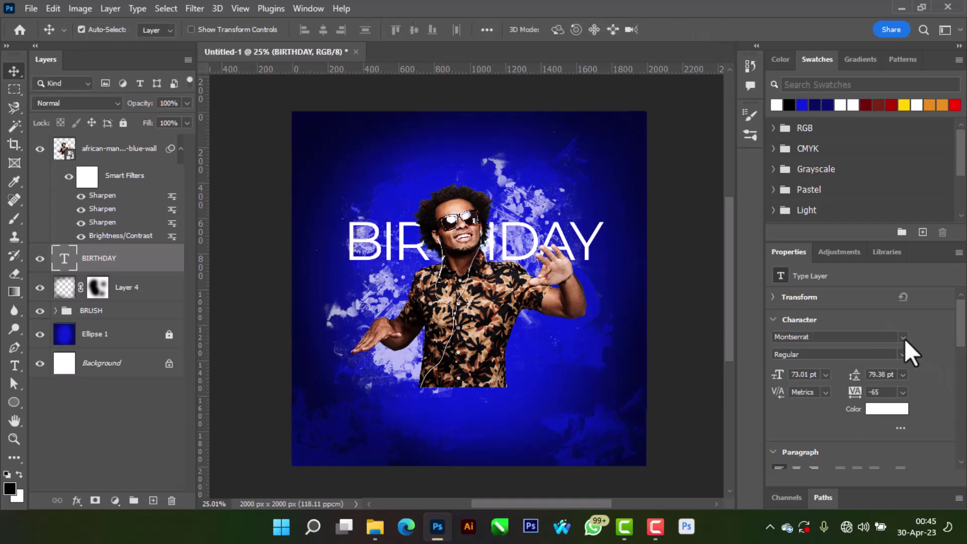
# Step: Change the font of the BIRTHDAY text to Antonio
pyautogui.click(905, 338)
pyautogui.write('Albegos')
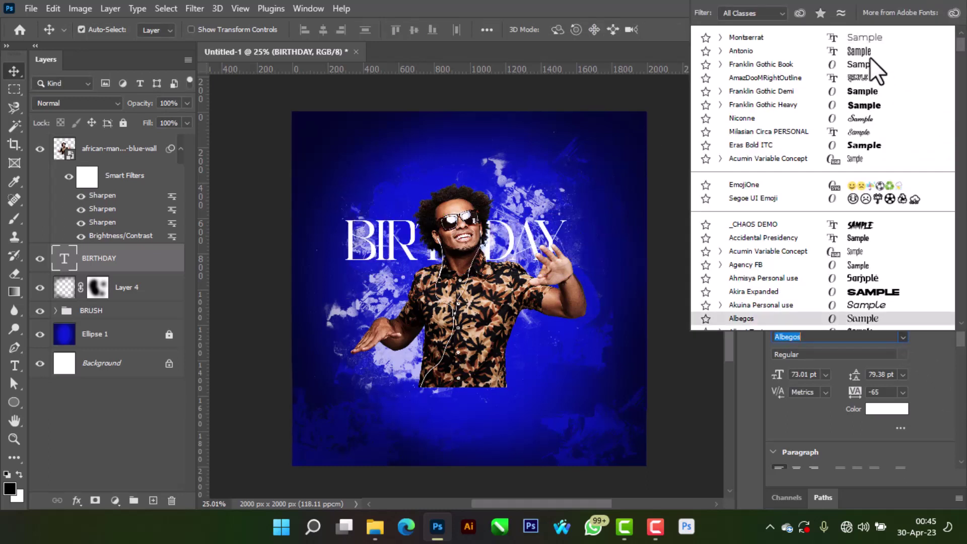
pyautogui.click(868, 50)
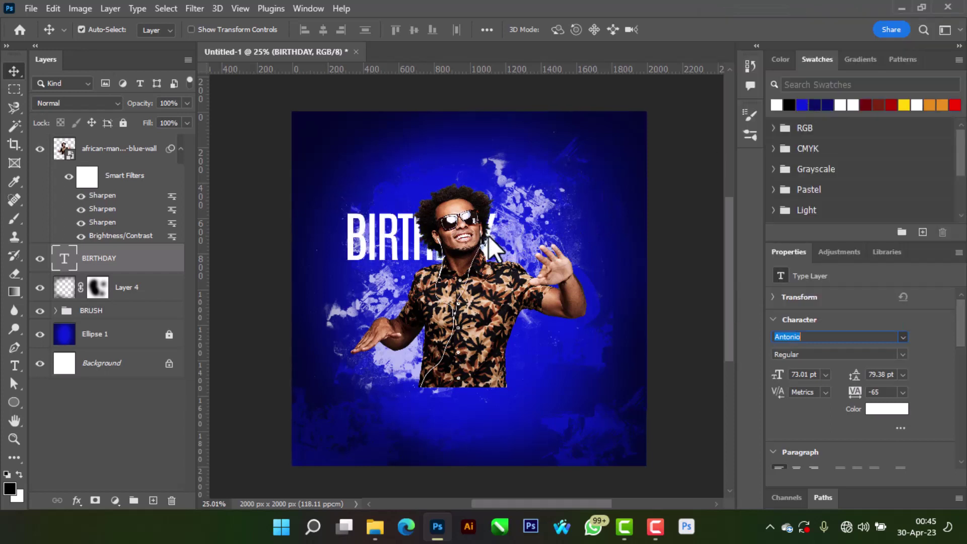
pyautogui.press('Return')
# Step: Scale the BIRTHDAY text up to about 160% and centre it horizontally on the canvas behind the man's head
pyautogui.hotkey('ctrl', 't')
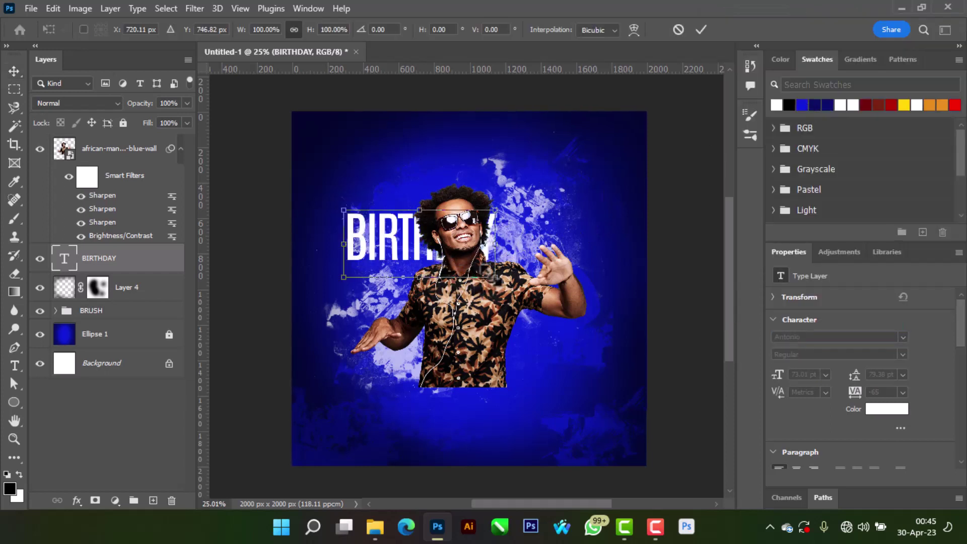
pyautogui.moveTo(488, 272); pyautogui.dragTo(566, 272)
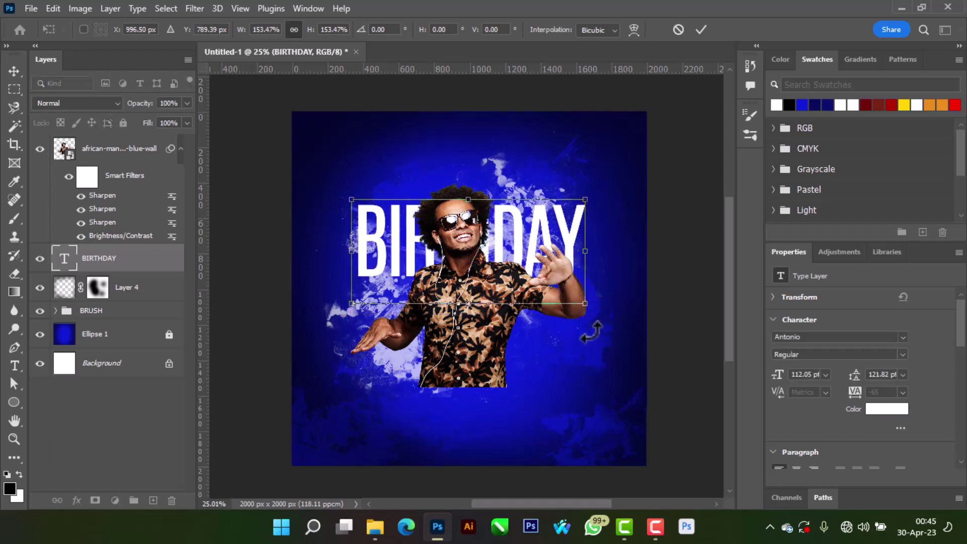
pyautogui.moveTo(585, 303); pyautogui.dragTo(594, 308)
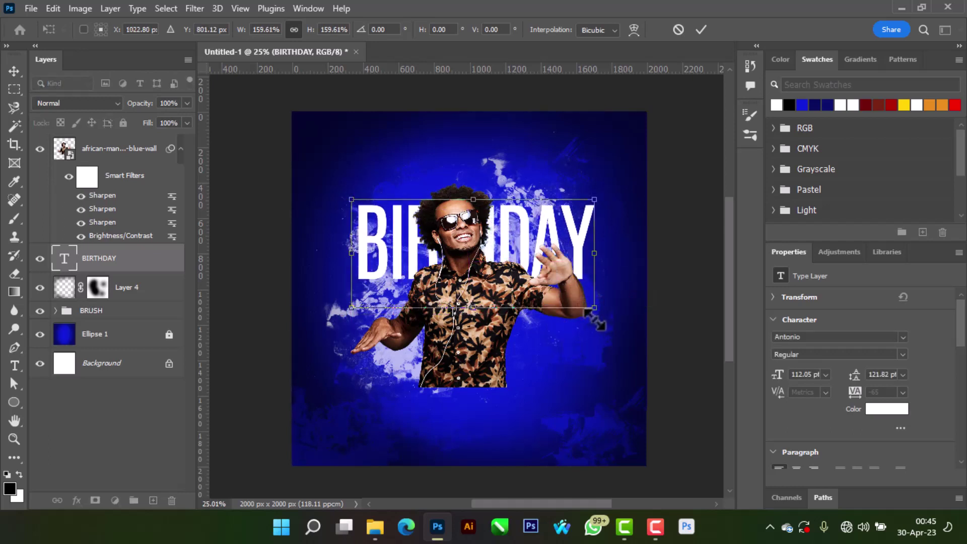
pyautogui.moveTo(584, 230); pyautogui.dragTo(580, 238)
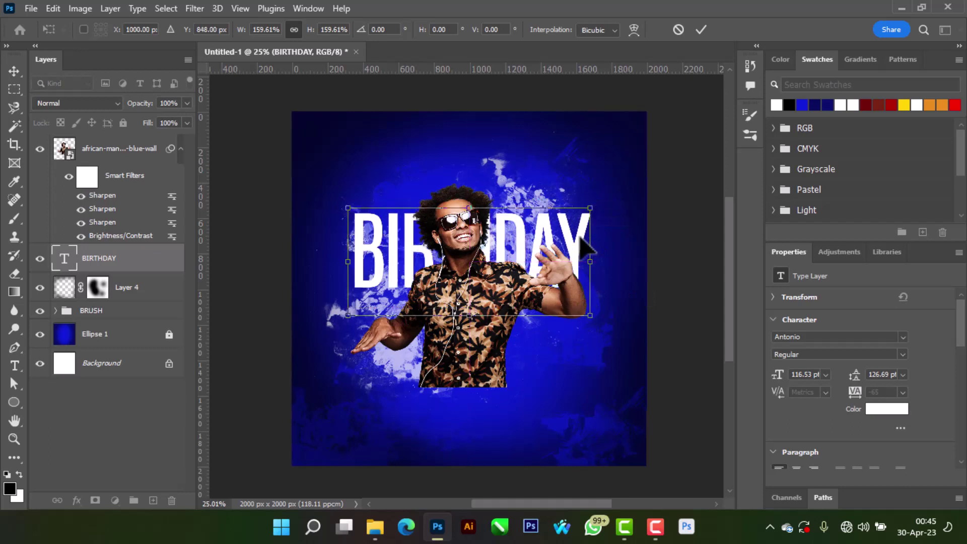
pyautogui.click(701, 29)
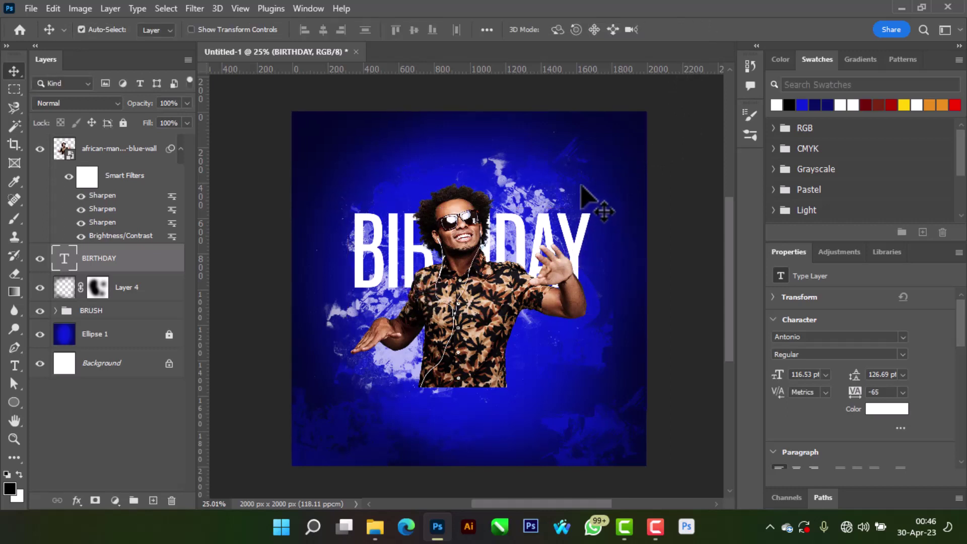
# Step: Skew the BIRTHDAY text vertically by about -9.3° so it rises to the right, and shift it slightly down behind the man
pyautogui.hotkey('ctrl', 't')
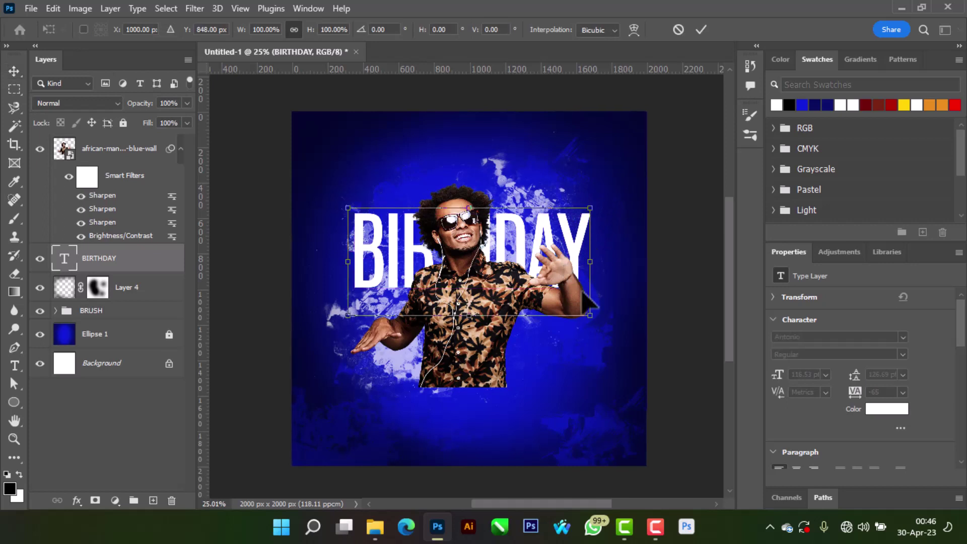
pyautogui.moveTo(598, 339); pyautogui.dragTo(606, 313)
pyautogui.hotkey('ctrl', 'z')
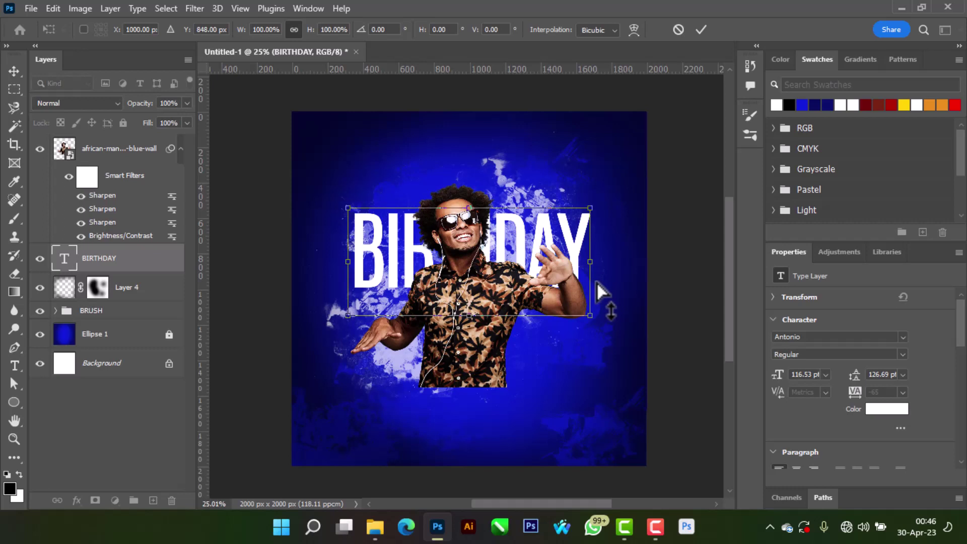
pyautogui.moveTo(598, 283); pyautogui.dragTo(601, 242)
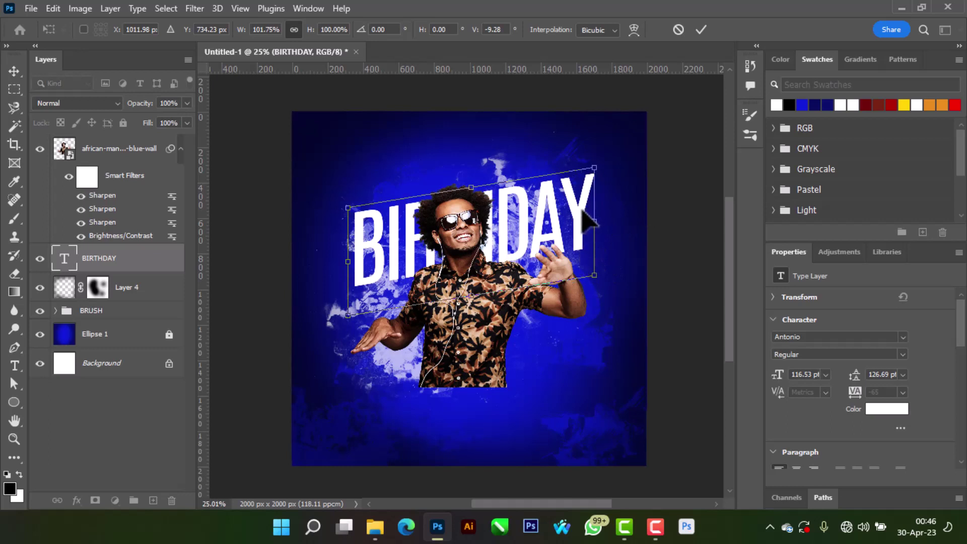
pyautogui.moveTo(583, 210); pyautogui.dragTo(578, 228)
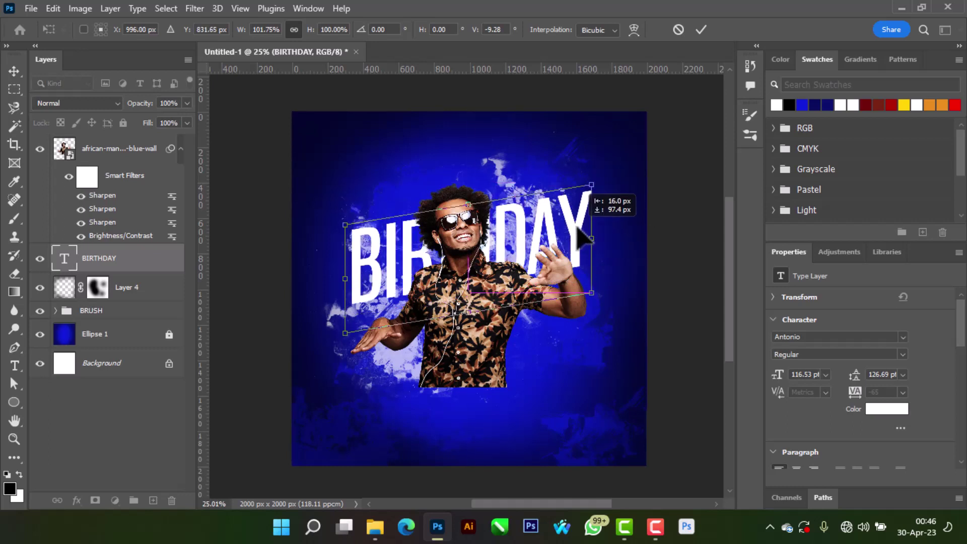
pyautogui.click(704, 29)
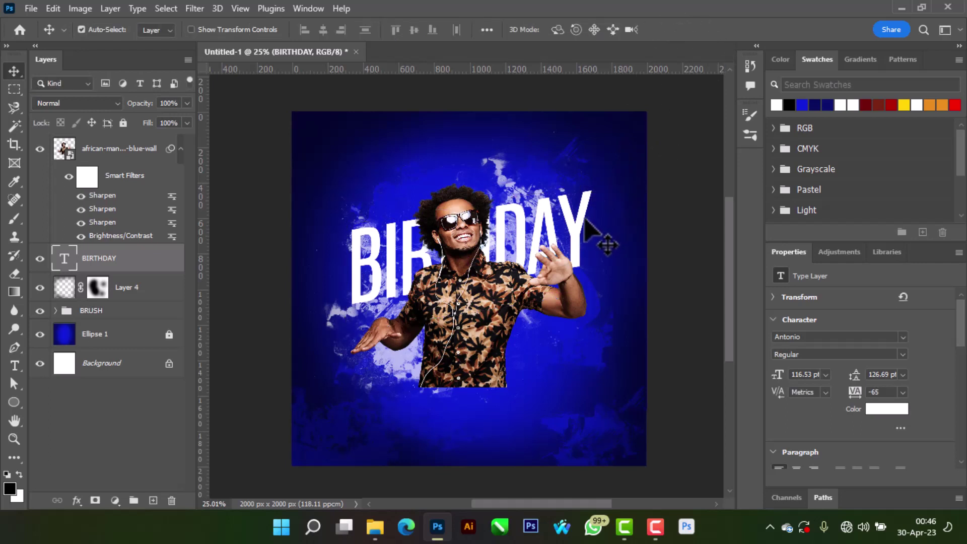
# Step: Add a black drop shadow to the BIRTHDAY text with a distance of 53 px, a size of 29 px and increased opacity
pyautogui.click(77, 500)
pyautogui.click(85, 500)
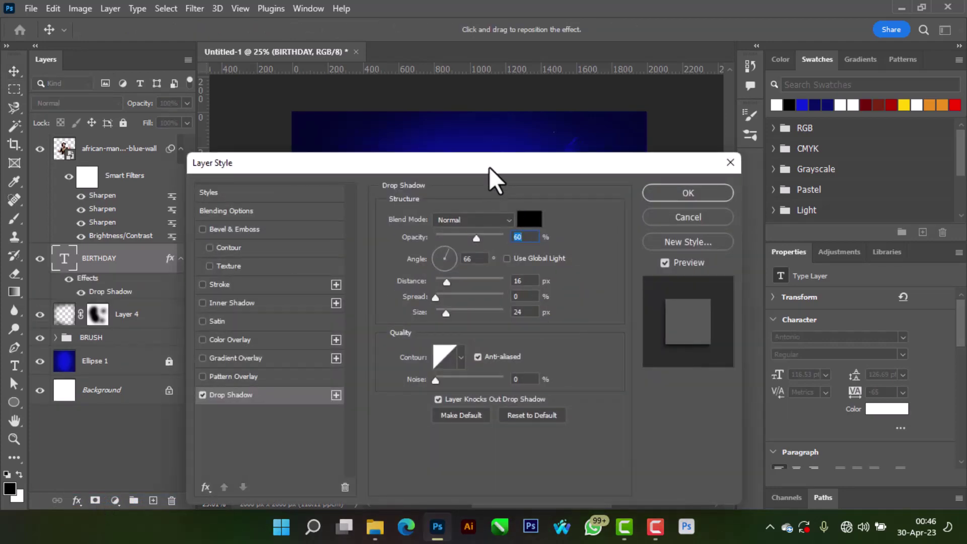
pyautogui.moveTo(488, 168); pyautogui.dragTo(663, 312)
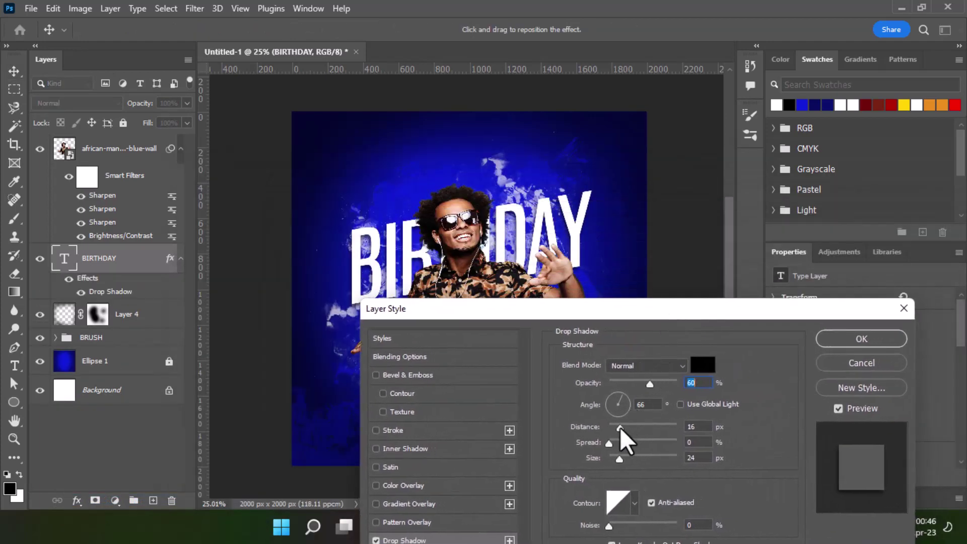
pyautogui.moveTo(620, 428); pyautogui.dragTo(639, 425)
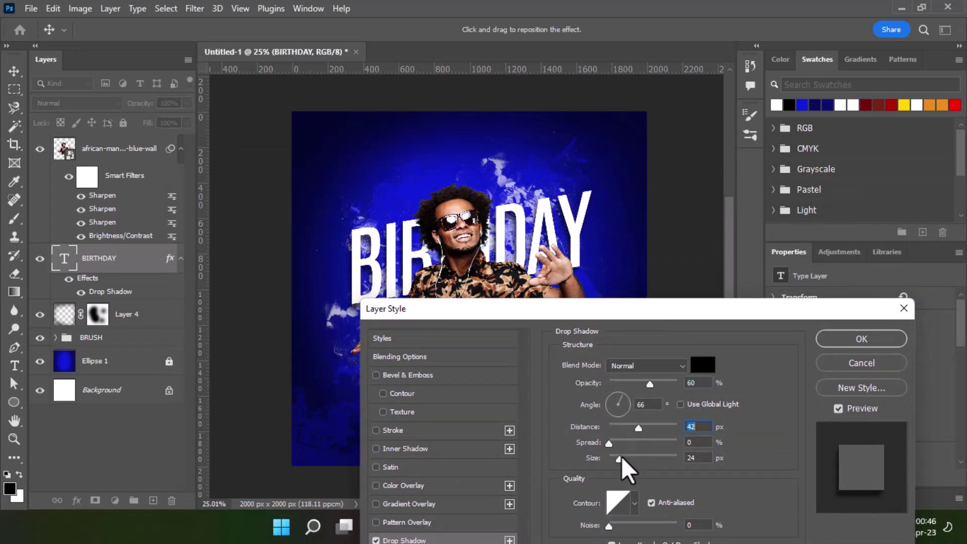
pyautogui.moveTo(621, 456); pyautogui.dragTo(621, 457)
pyautogui.moveTo(640, 426); pyautogui.dragTo(645, 426)
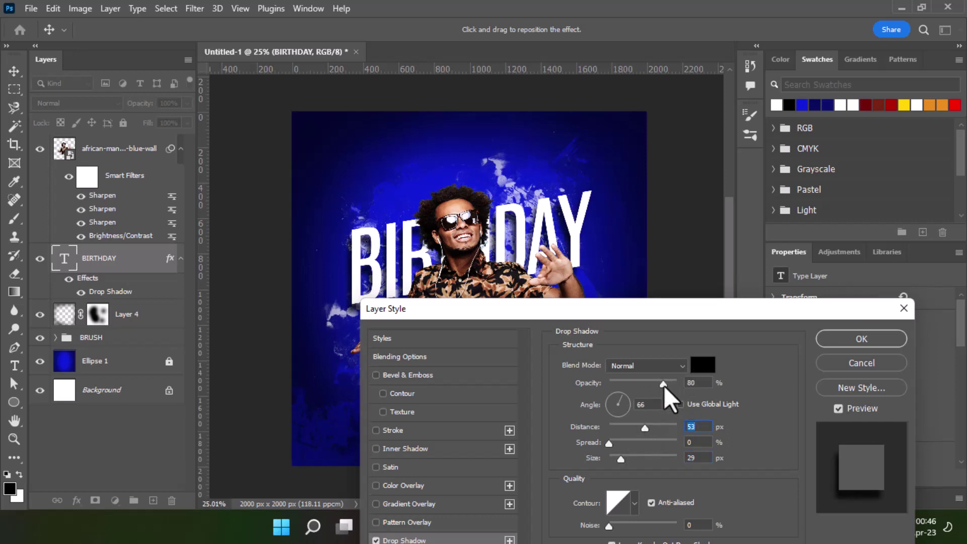
pyautogui.moveTo(663, 386); pyautogui.dragTo(657, 387)
pyautogui.moveTo(721, 310); pyautogui.dragTo(586, 233)
pyautogui.click(708, 264)
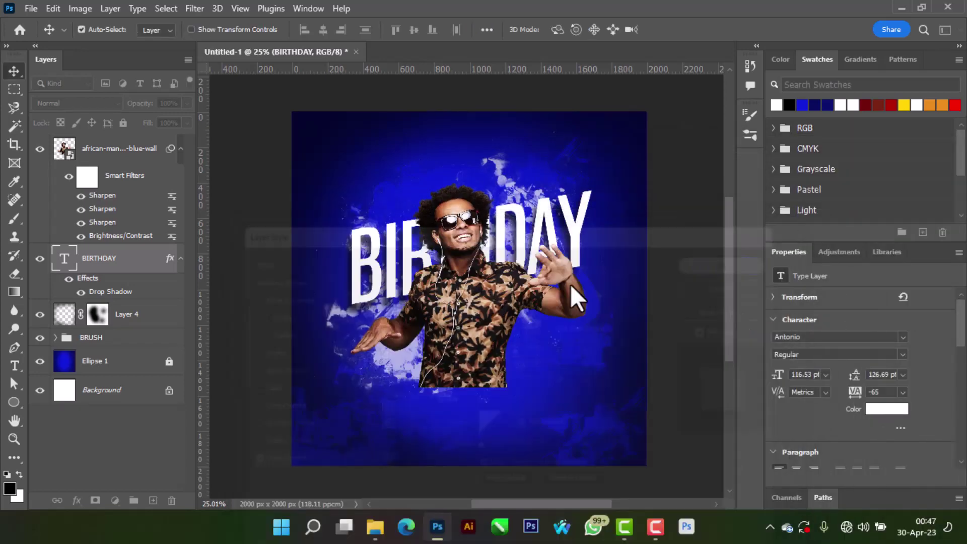
# Step: Move the cut-out man slightly up and to the right, to about X 358 px and Y 345 px
pyautogui.moveTo(479, 297); pyautogui.dragTo(480, 291)
pyautogui.click(484, 292)
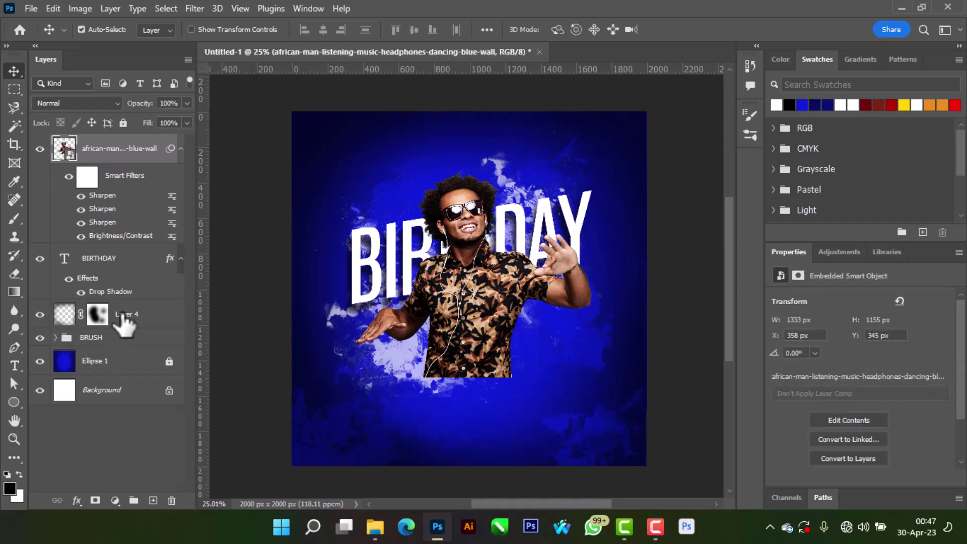
# Step: Create a new empty layer directly above Layer 1 inside the BRUSH group
pyautogui.click(56, 337)
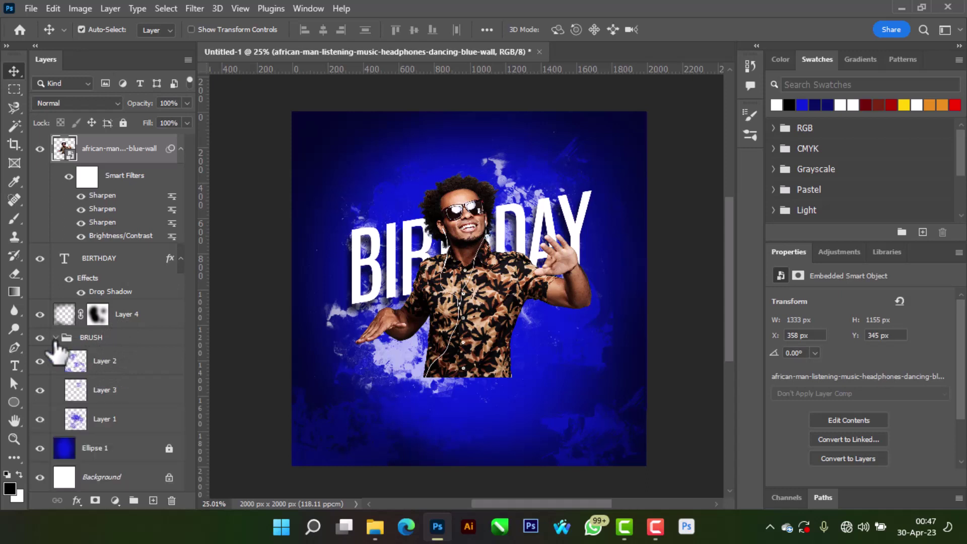
pyautogui.click(103, 363)
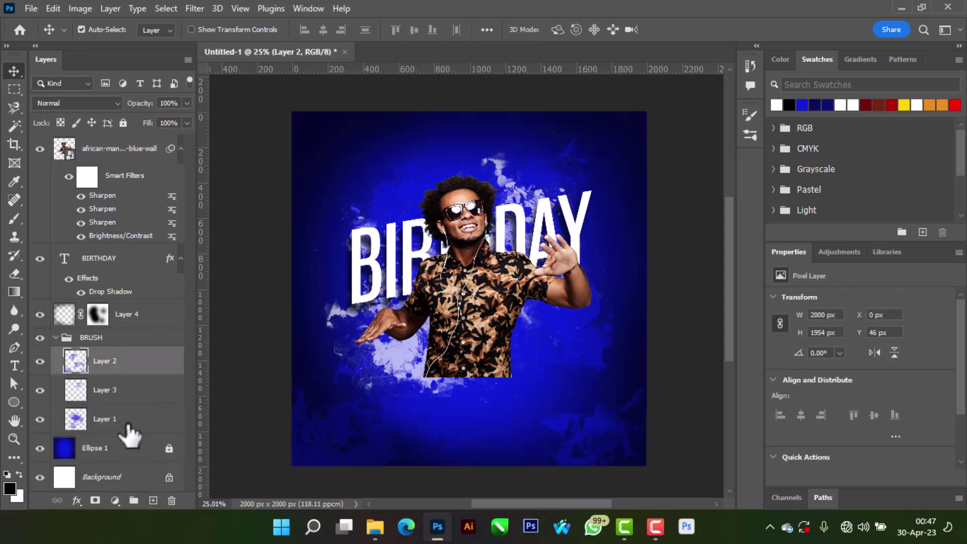
pyautogui.click(123, 423)
pyautogui.click(153, 500)
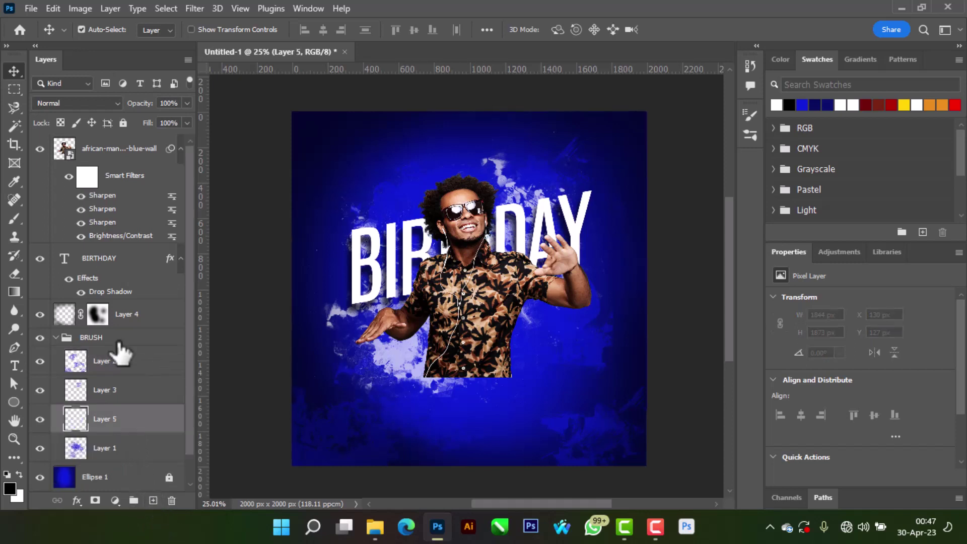
# Step: Stamp blue grunge texture behind the left part of the BIRTHDAY text with the grunge_06.jpg brush at 878 px
pyautogui.click(15, 219)
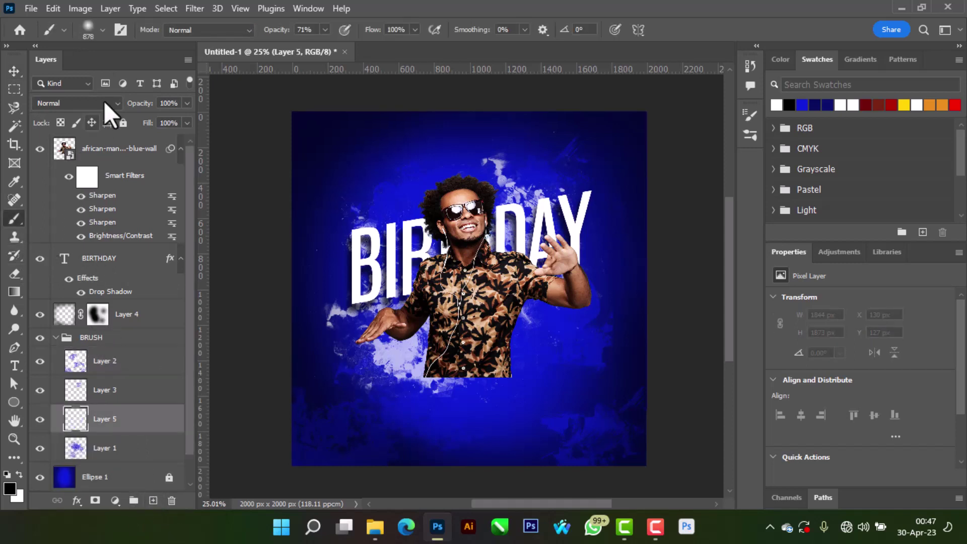
pyautogui.click(750, 136)
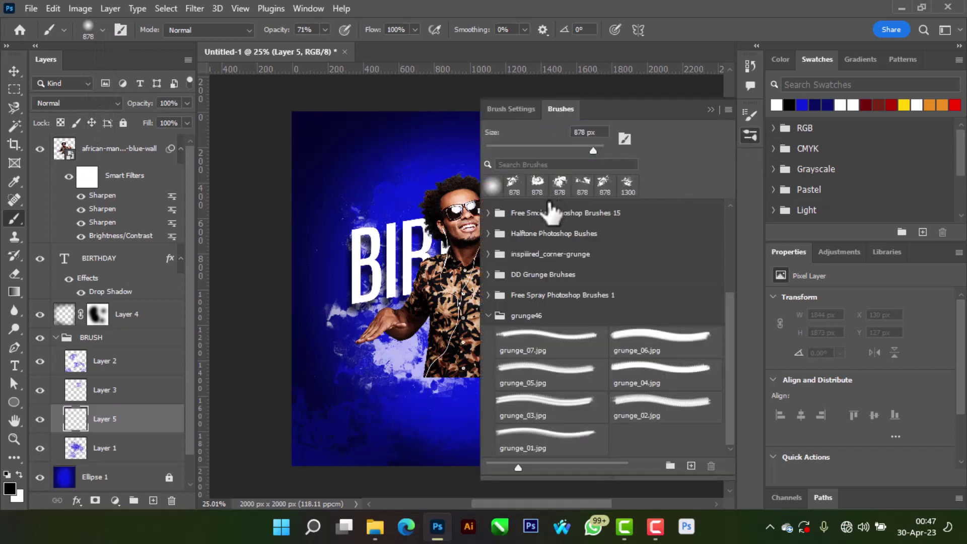
pyautogui.click(662, 340)
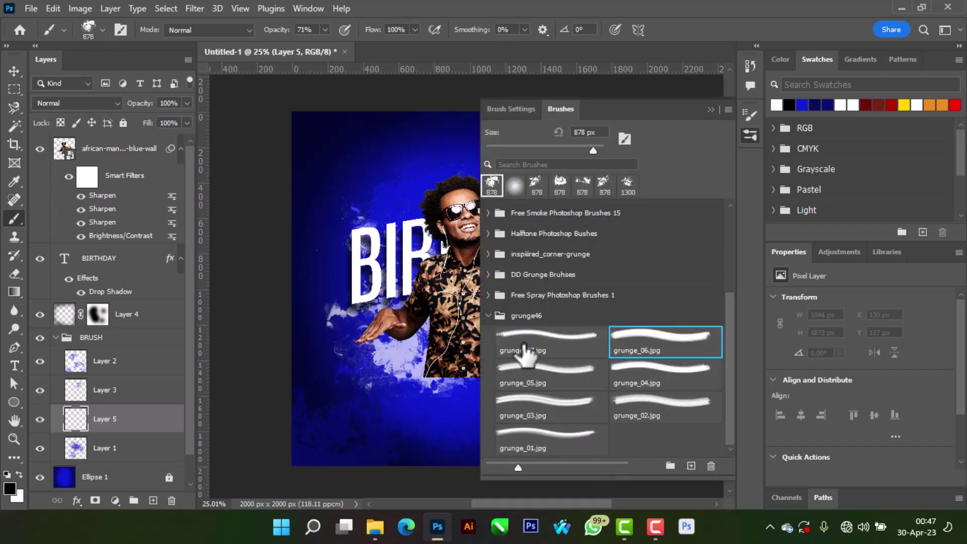
pyautogui.click(710, 109)
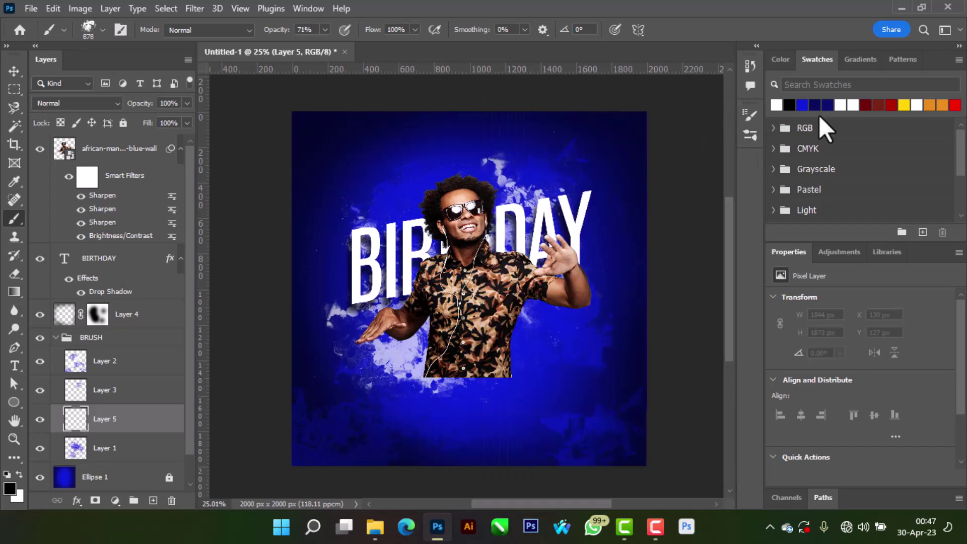
pyautogui.click(802, 105)
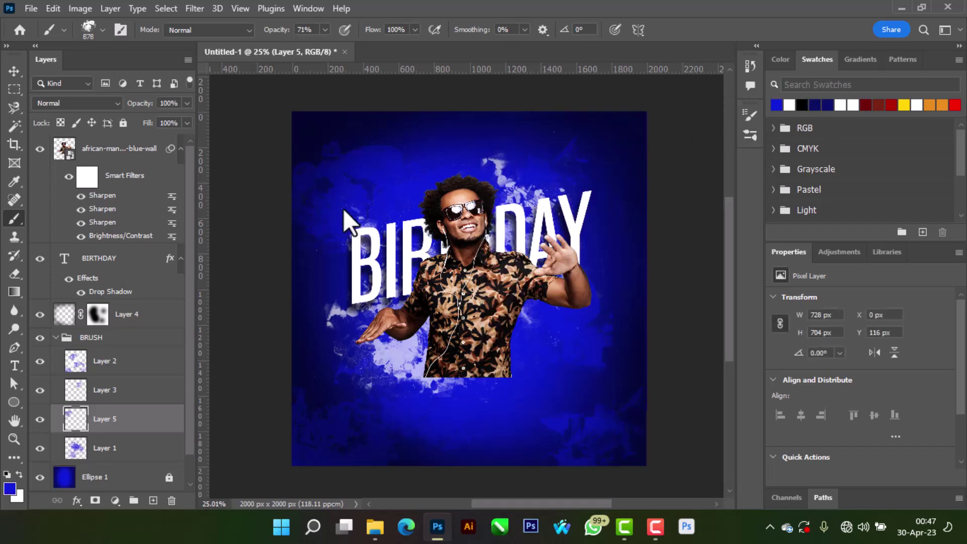
pyautogui.click(375, 268)
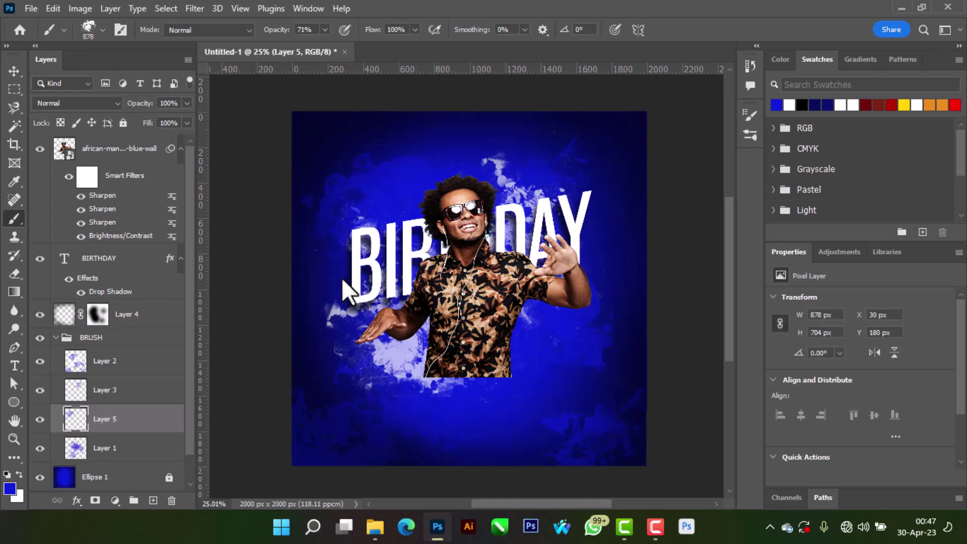
# Step: Stamp blue grunge on both sides of the man with the grunge_07.jpg brush at 878 px, rotated to -85°
pyautogui.click(748, 141)
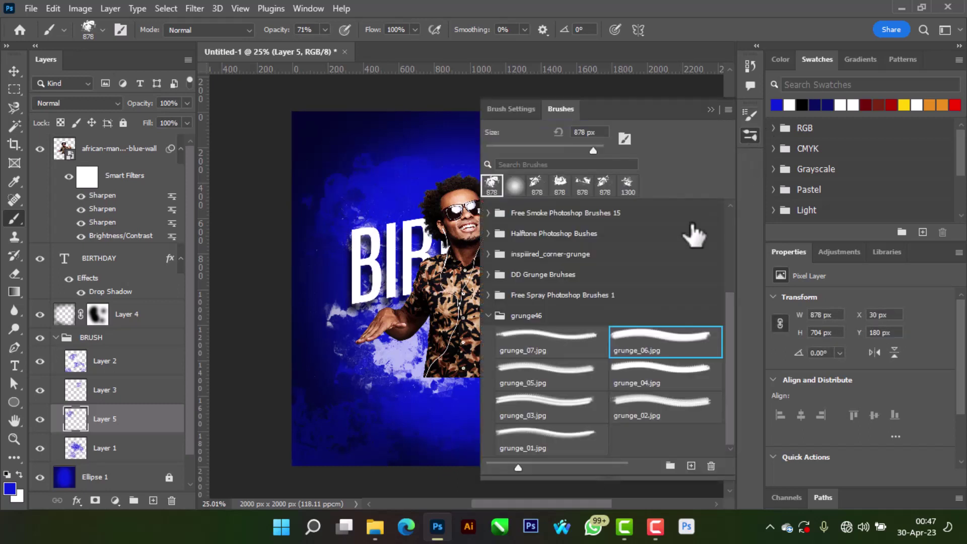
pyautogui.click(589, 190)
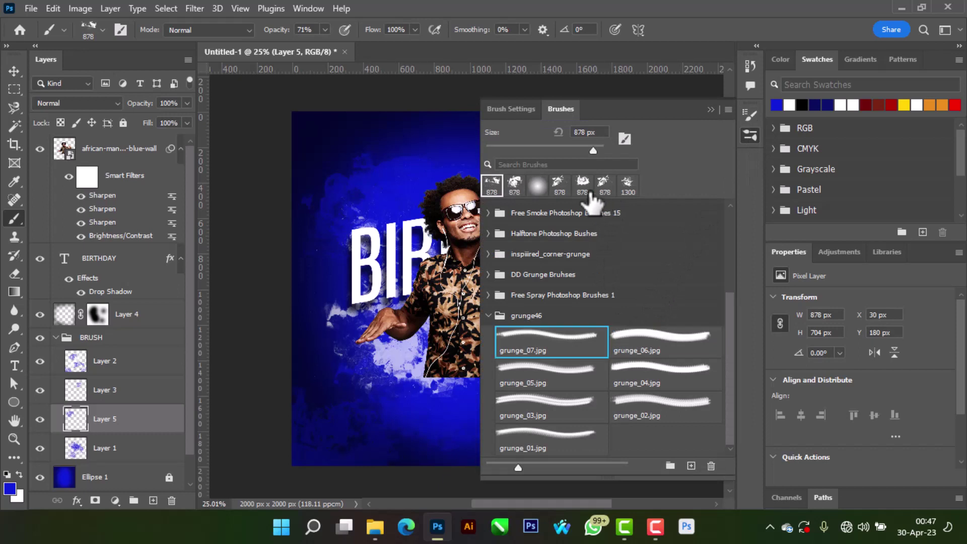
pyautogui.click(712, 109)
pyautogui.click(389, 292)
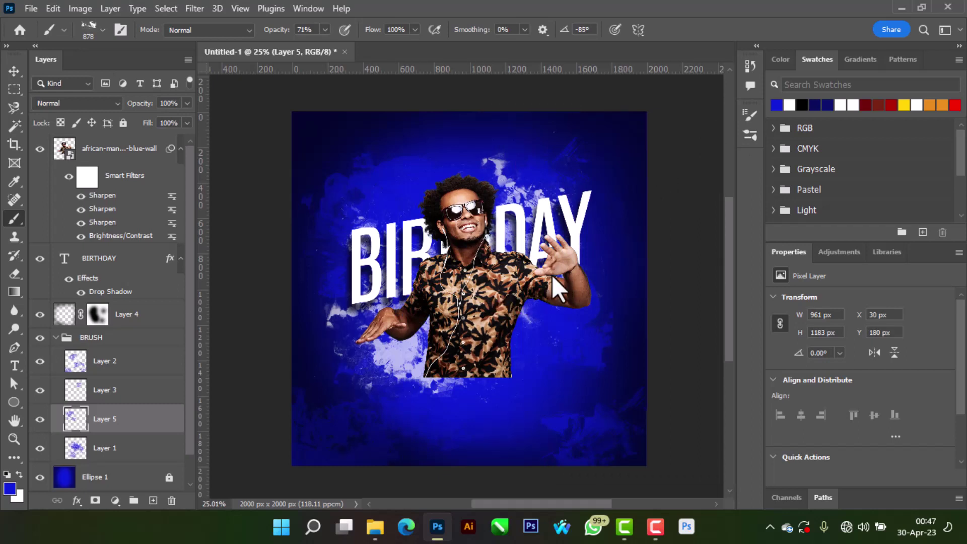
pyautogui.click(564, 248)
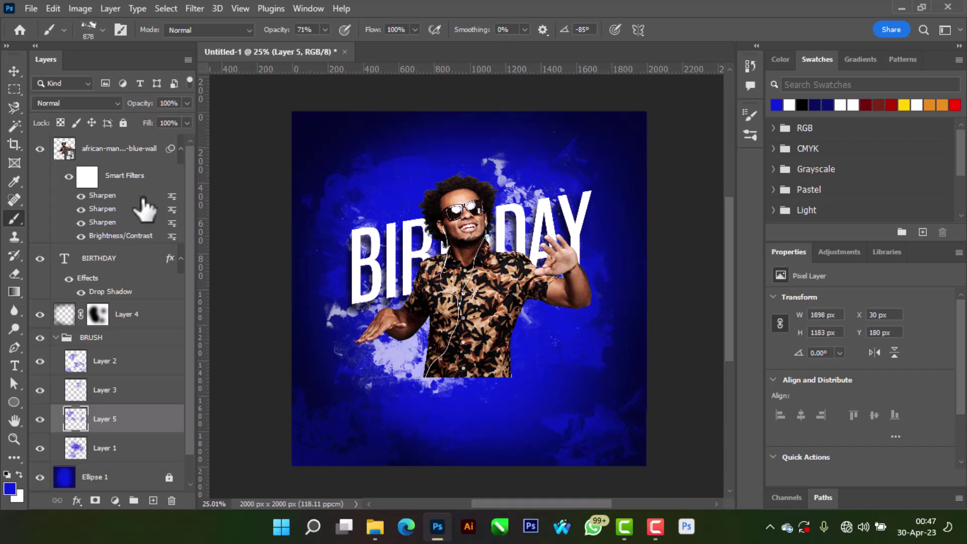
pyautogui.click(12, 72)
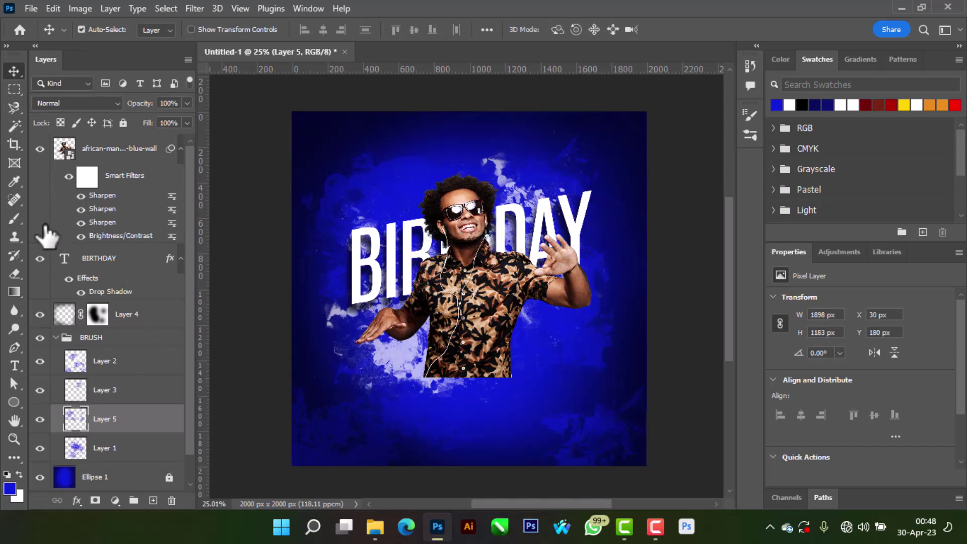
# Step: Stamp white grunge texture behind the man's chest with the grunge_07.jpg brush rotated to -51°
pyautogui.click(15, 220)
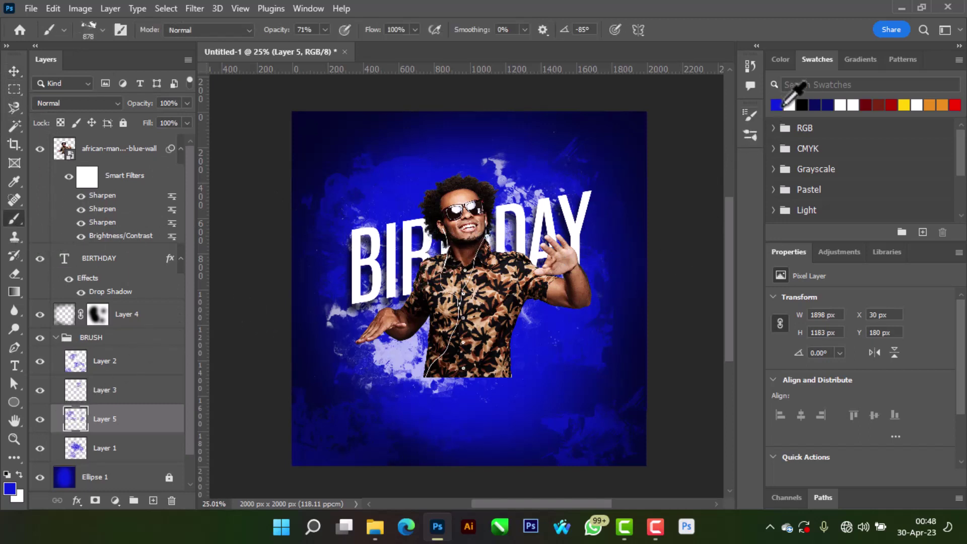
pyautogui.click(789, 105)
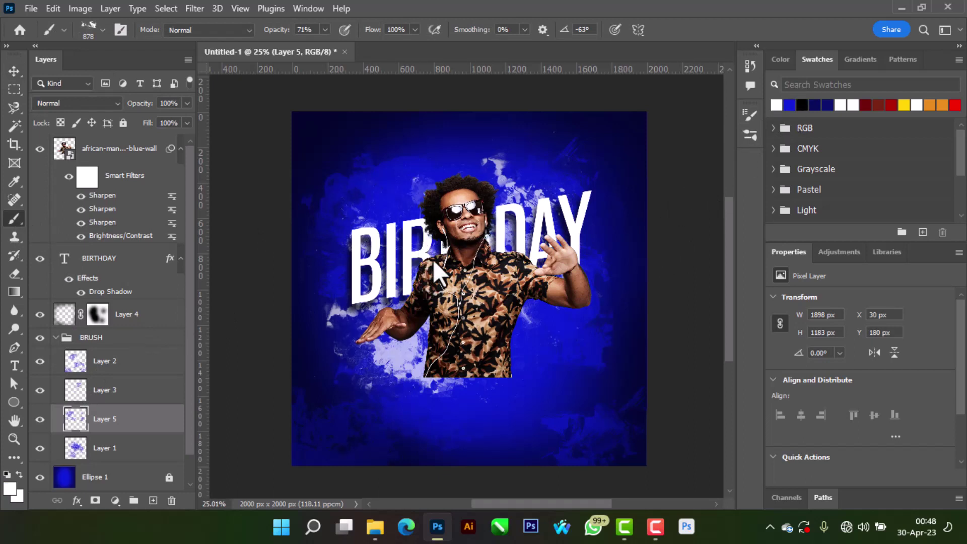
pyautogui.press('Right')
pyautogui.press('Right')
pyautogui.press('Right')
pyautogui.press('Right')
pyautogui.press('Right')
pyautogui.press('Right')
pyautogui.press('Right')
pyautogui.press('Right')
pyautogui.press('Right')
pyautogui.press('Right')
pyautogui.press('Right')
pyautogui.press('Right')
pyautogui.click(433, 258)
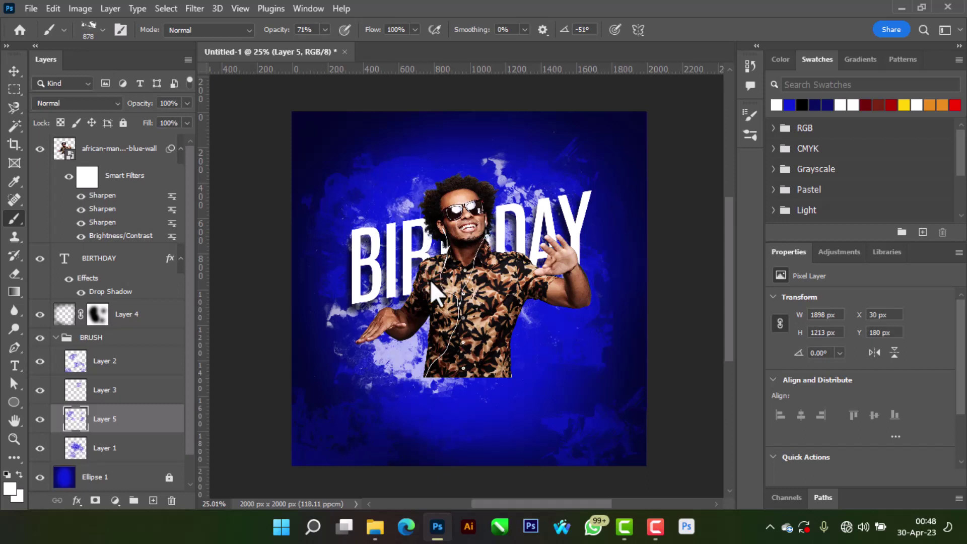
# Step: Stamp white grunge texture behind the man's waist and raised arm with the recently used splatter brush at 878 px and 0°
pyautogui.click(544, 342)
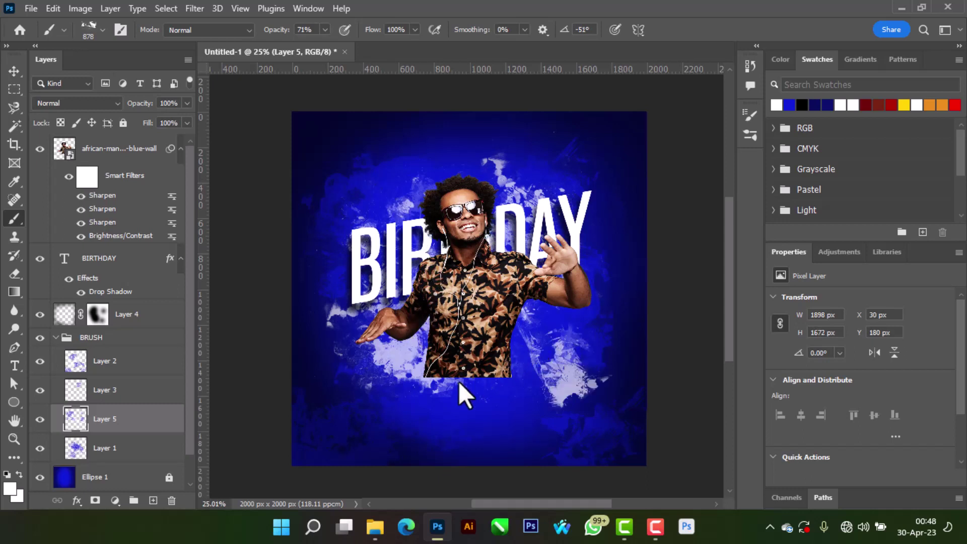
pyautogui.hotkey('ctrl', 'z')
pyautogui.click(750, 136)
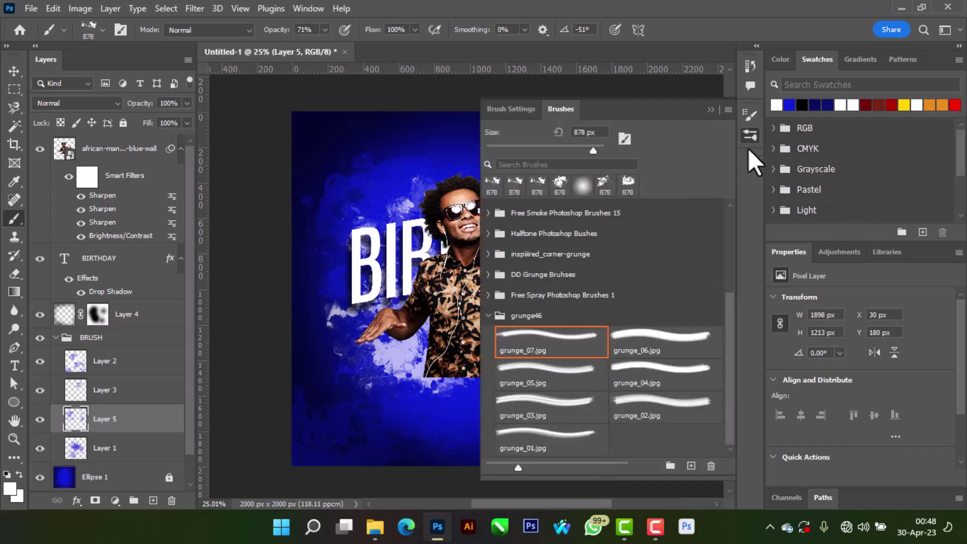
pyautogui.click(550, 406)
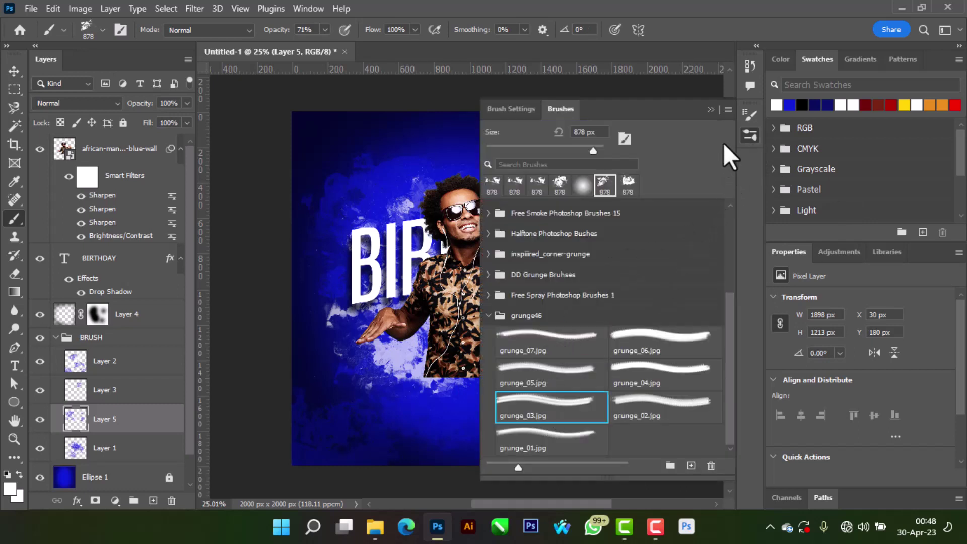
pyautogui.click(560, 186)
pyautogui.click(710, 110)
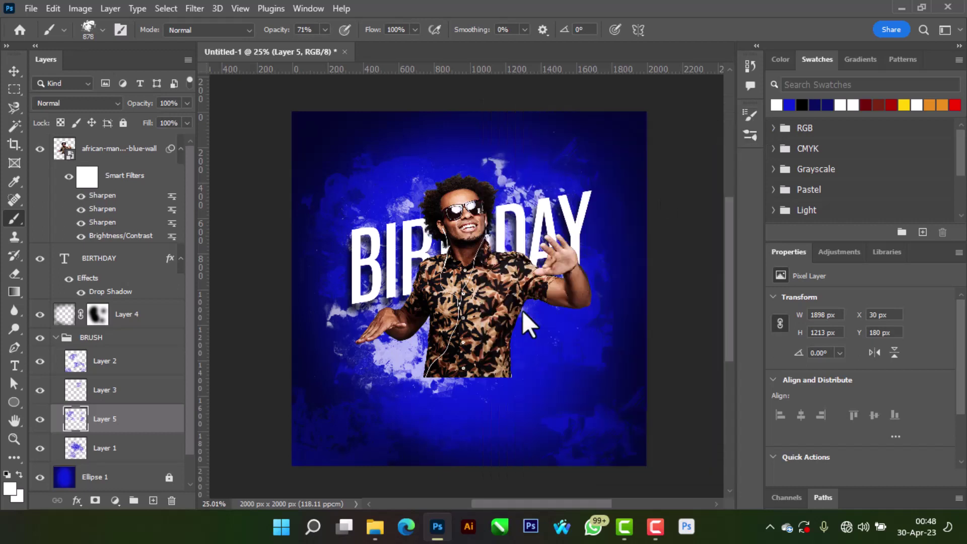
pyautogui.click(522, 333)
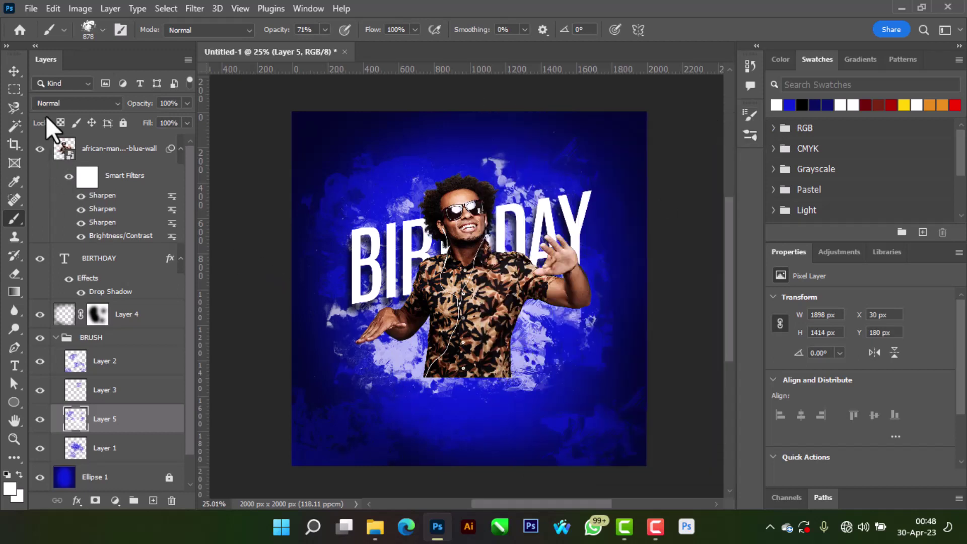
# Step: Collapse the BRUSH group and lock it completely
pyautogui.click(14, 71)
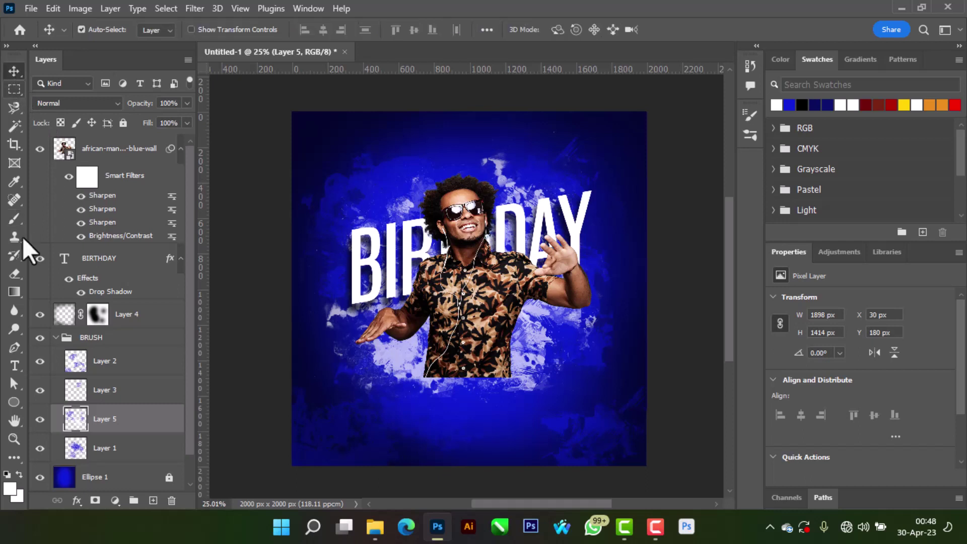
pyautogui.click(56, 337)
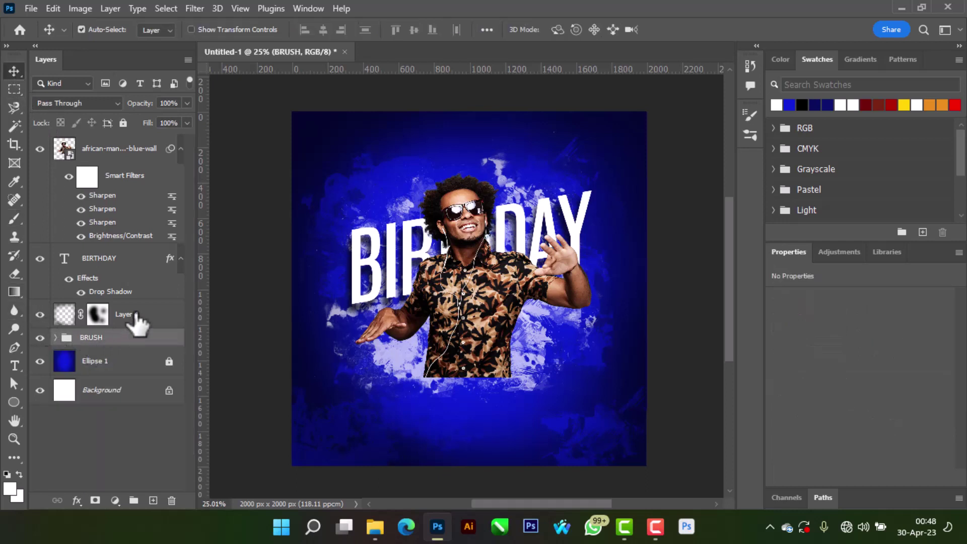
pyautogui.click(124, 125)
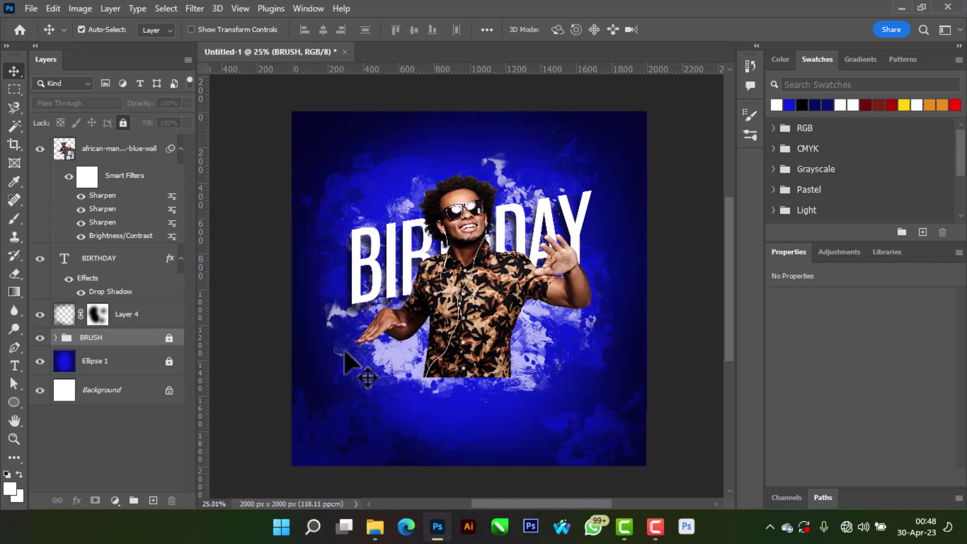
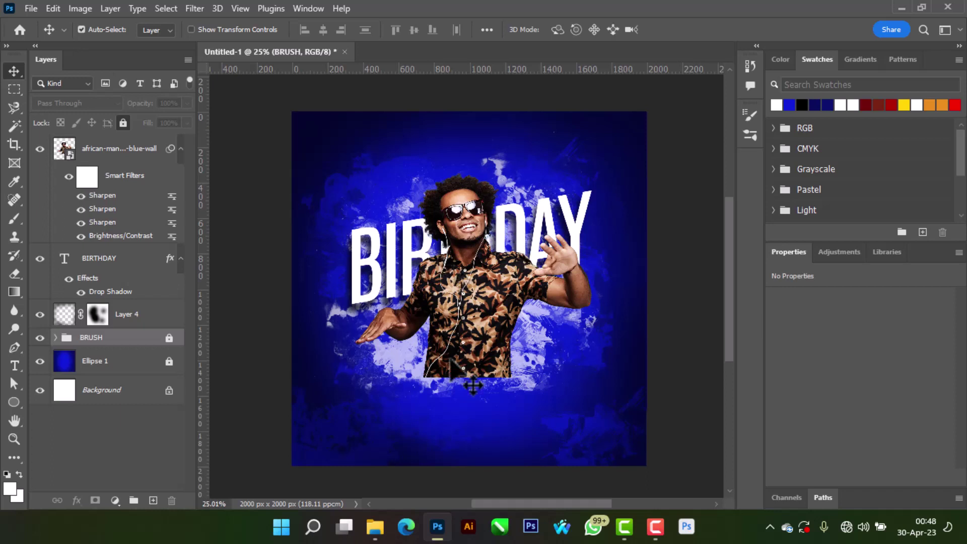
# Step: Open the Toxic 3D editable text effect PSD from Documents > work tools > 3D TEXT > toxic-3d-editable-text-effect
pyautogui.click(32, 6)
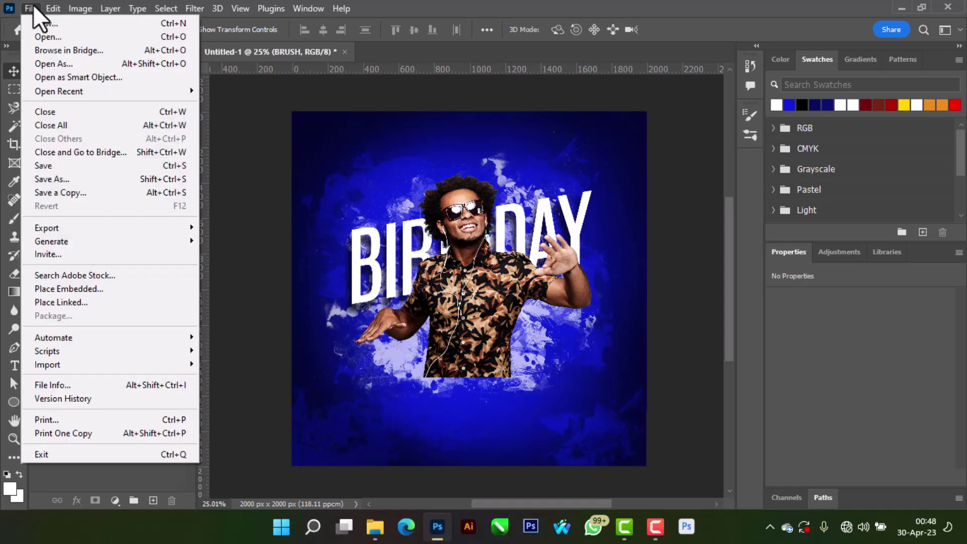
pyautogui.click(47, 38)
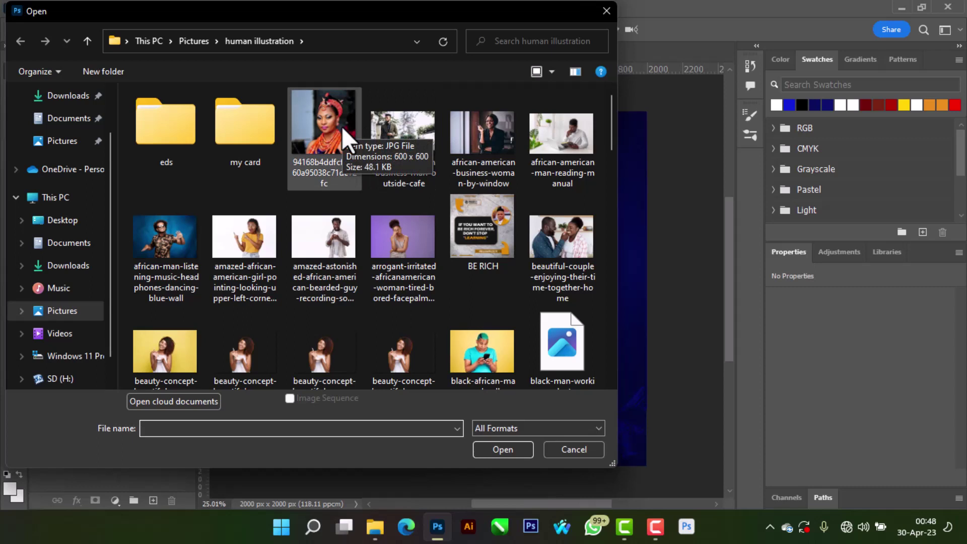
pyautogui.click(192, 41)
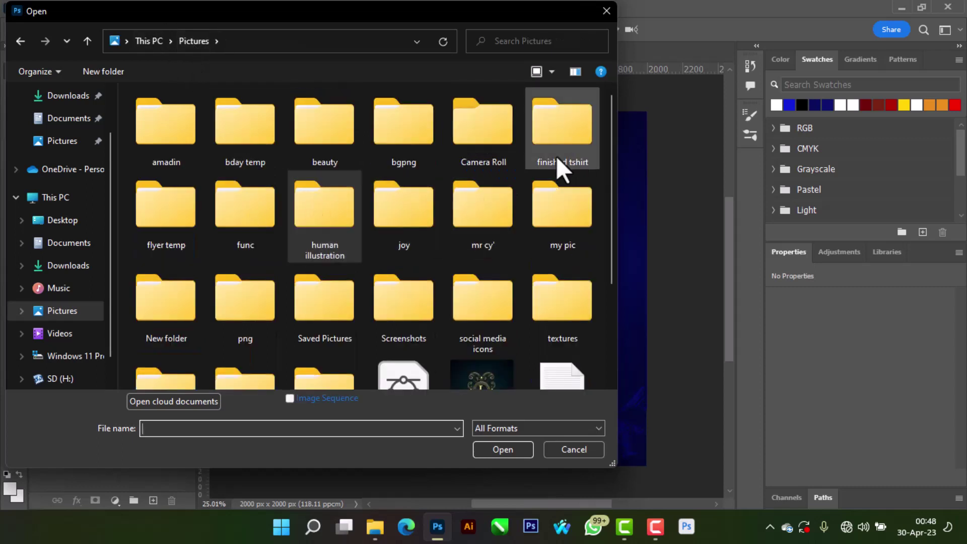
pyautogui.click(83, 120)
pyautogui.doubleClick(263, 223)
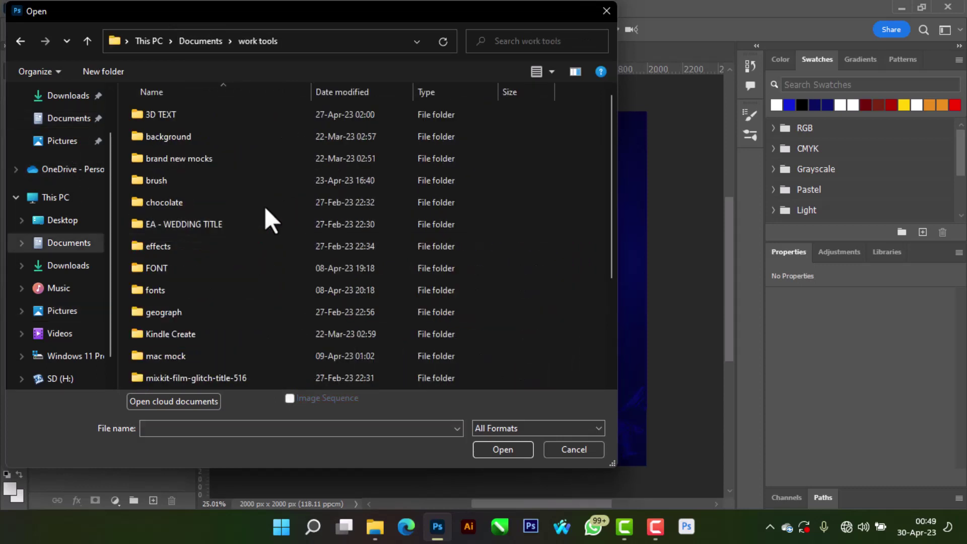
pyautogui.doubleClick(229, 122)
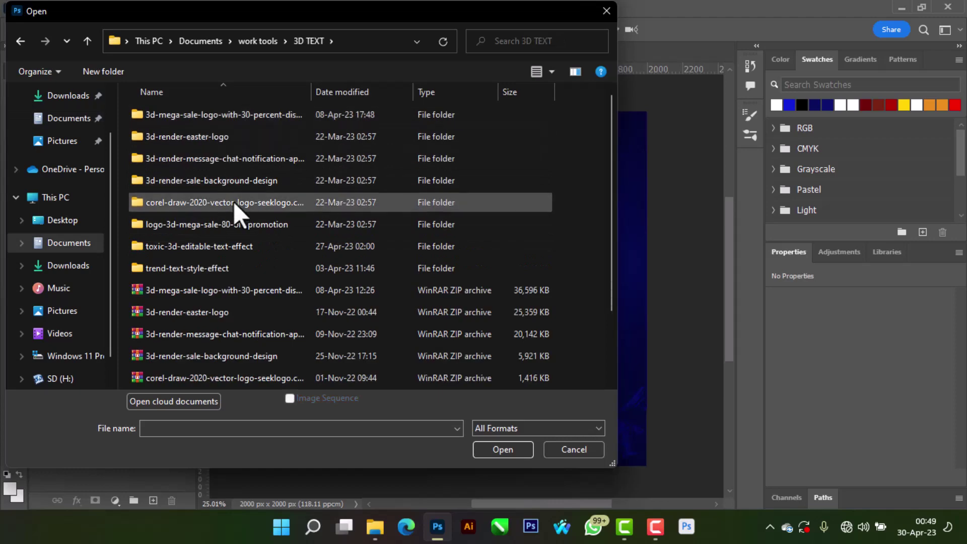
pyautogui.doubleClick(235, 252)
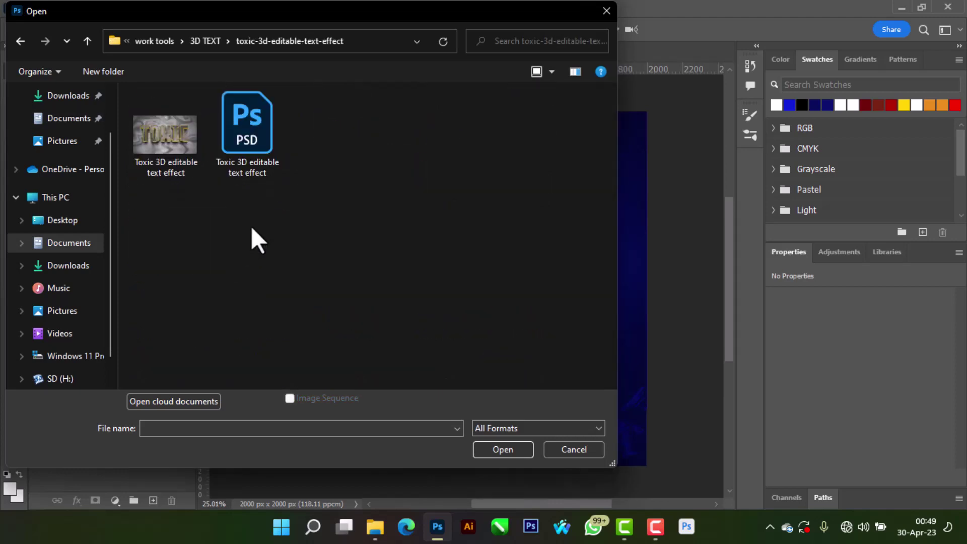
pyautogui.click(262, 128)
pyautogui.doubleClick(262, 128)
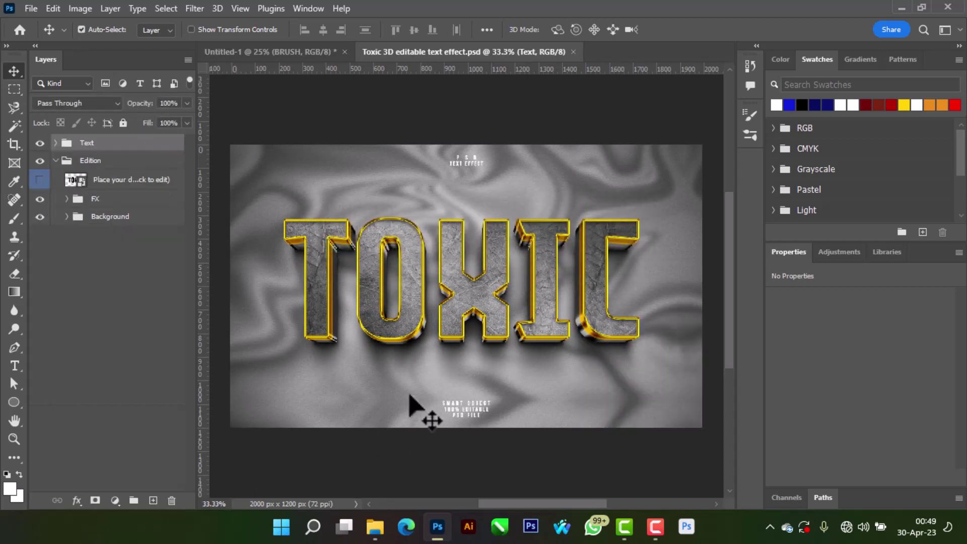
# Step: Hide the template's Text group containing the small caption lines
pyautogui.click(473, 408)
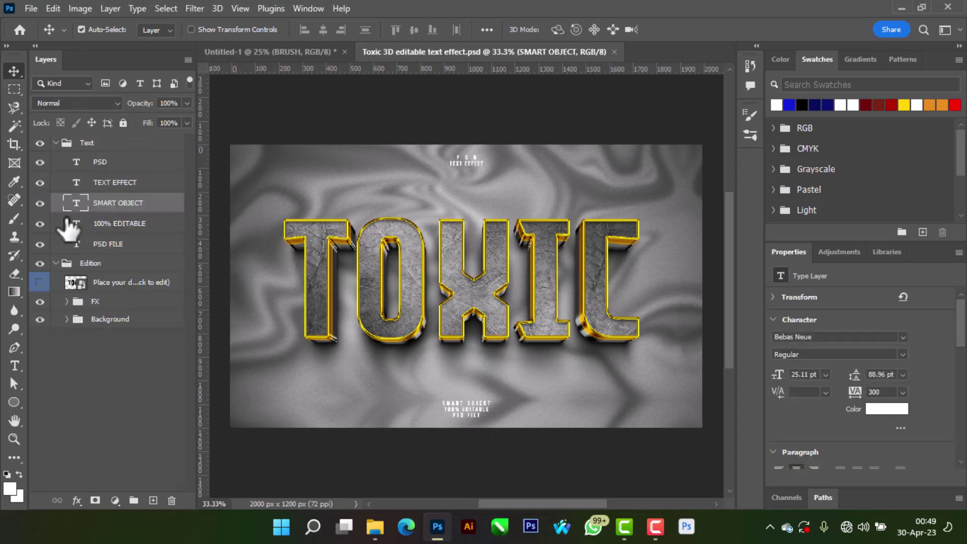
pyautogui.click(55, 143)
pyautogui.click(39, 143)
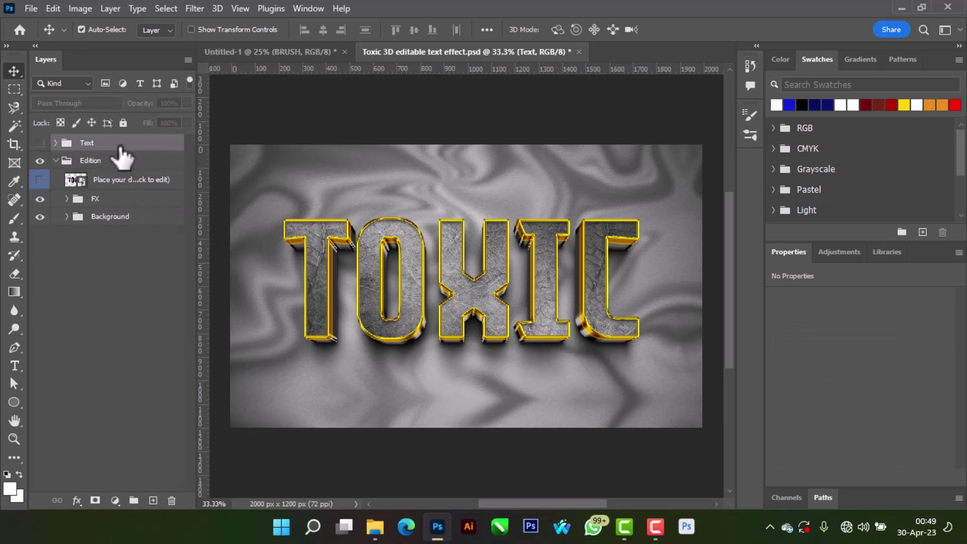
# Step: Inside the template's placeholder smart object, replace the visible TOXIC text with a new BASH text layer in Akira Expanded
pyautogui.doubleClick(77, 180)
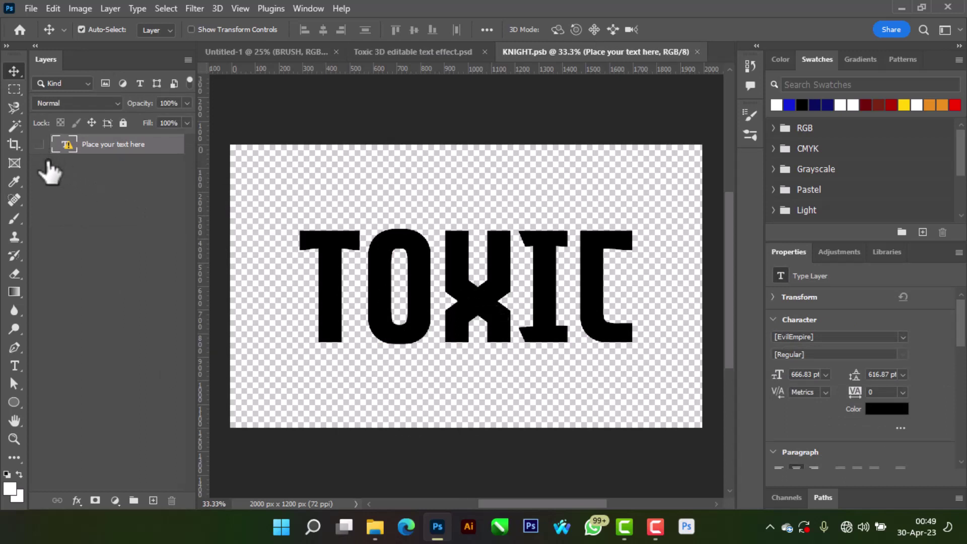
pyautogui.click(39, 145)
pyautogui.click(14, 365)
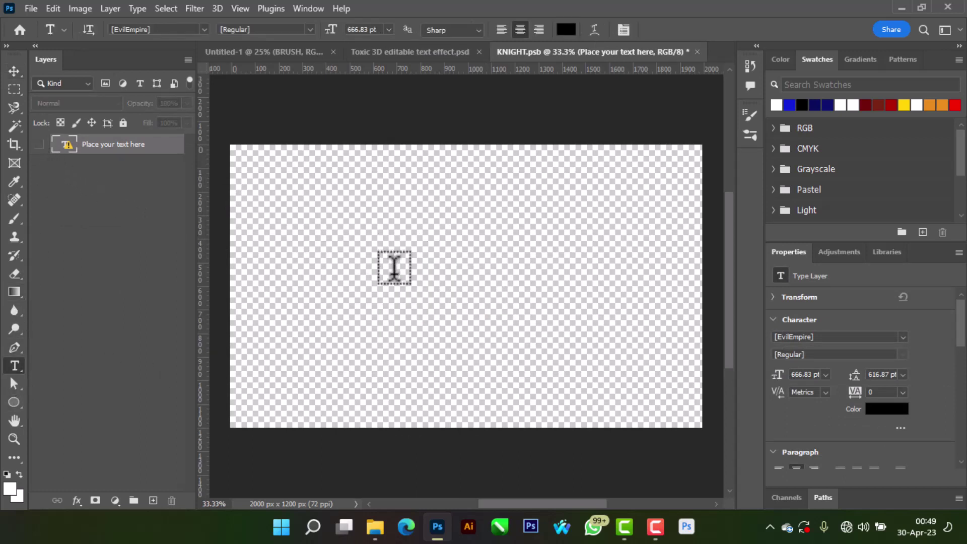
pyautogui.click(449, 307)
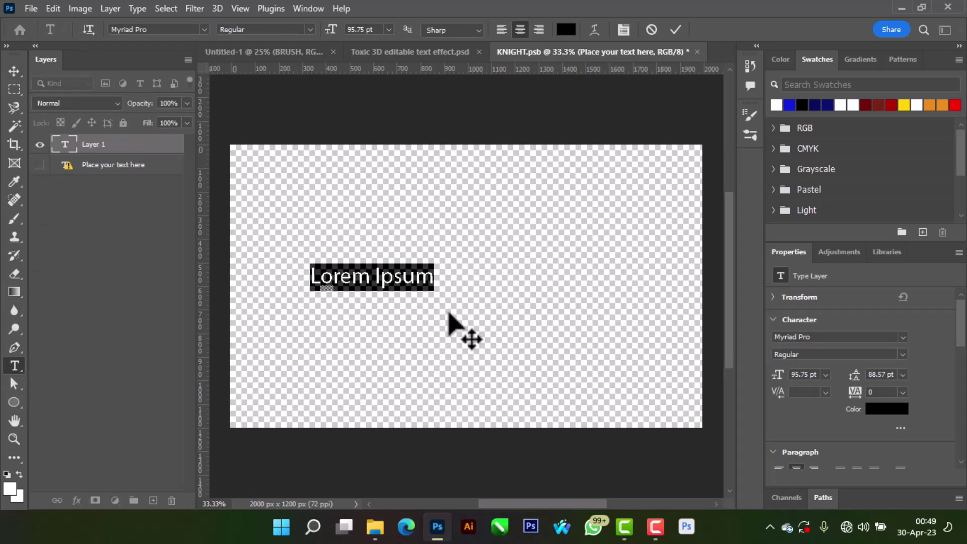
pyautogui.write('BASH')
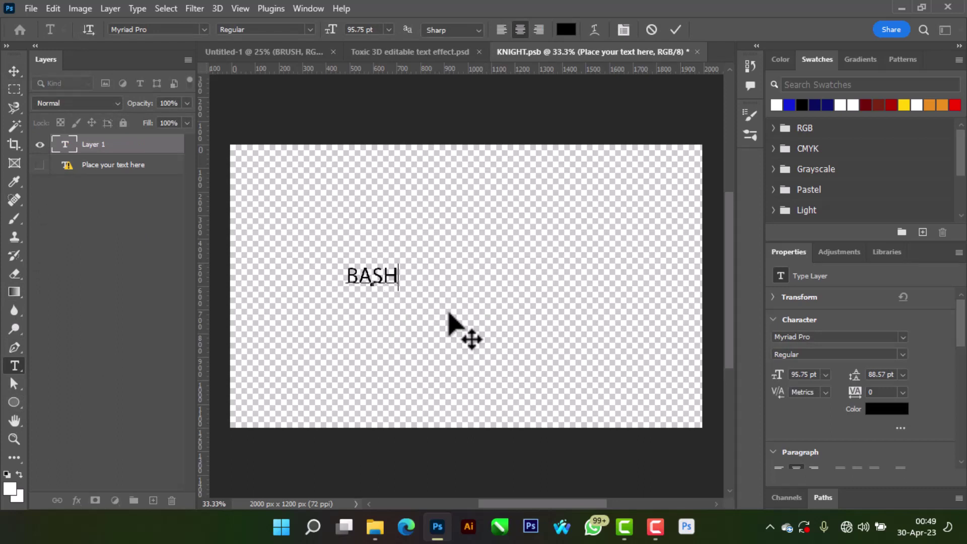
pyautogui.click(676, 27)
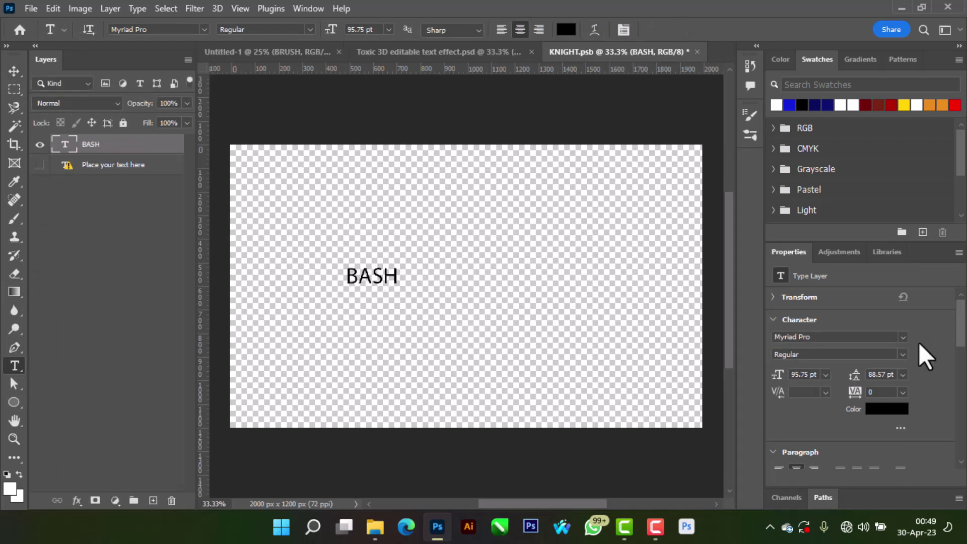
pyautogui.click(899, 334)
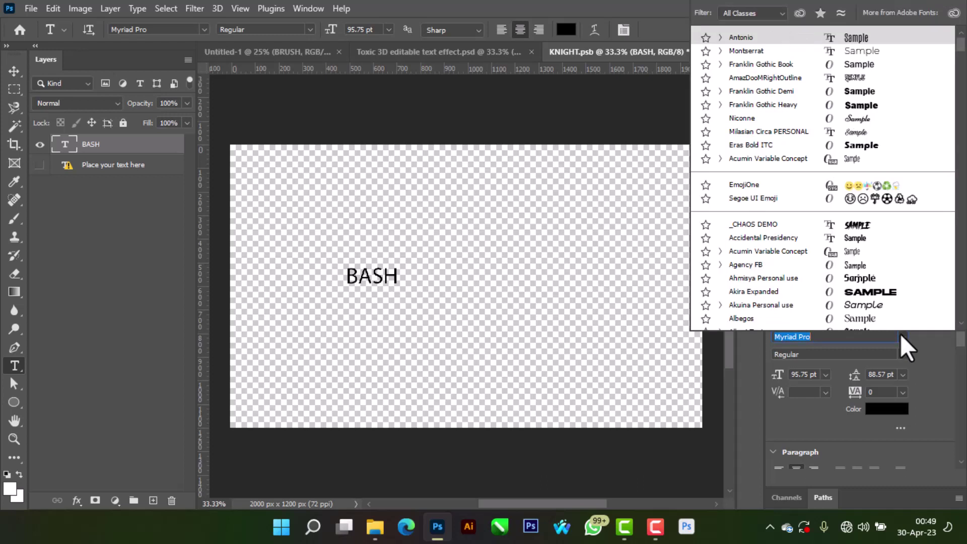
pyautogui.click(888, 294)
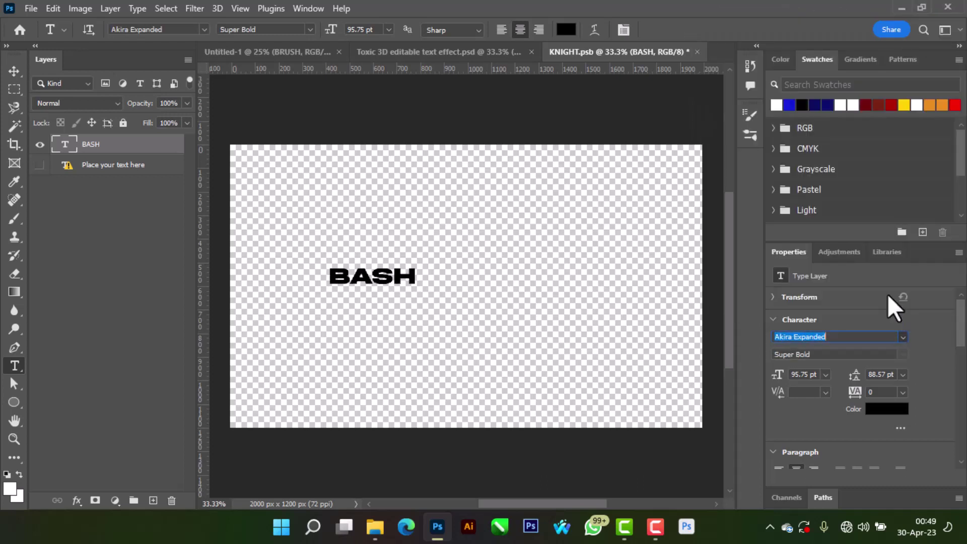
# Step: Scale the BASH text proportionally to about 412%, and save and close the smart object contents
pyautogui.click(10, 73)
pyautogui.hotkey('ctrl', 't')
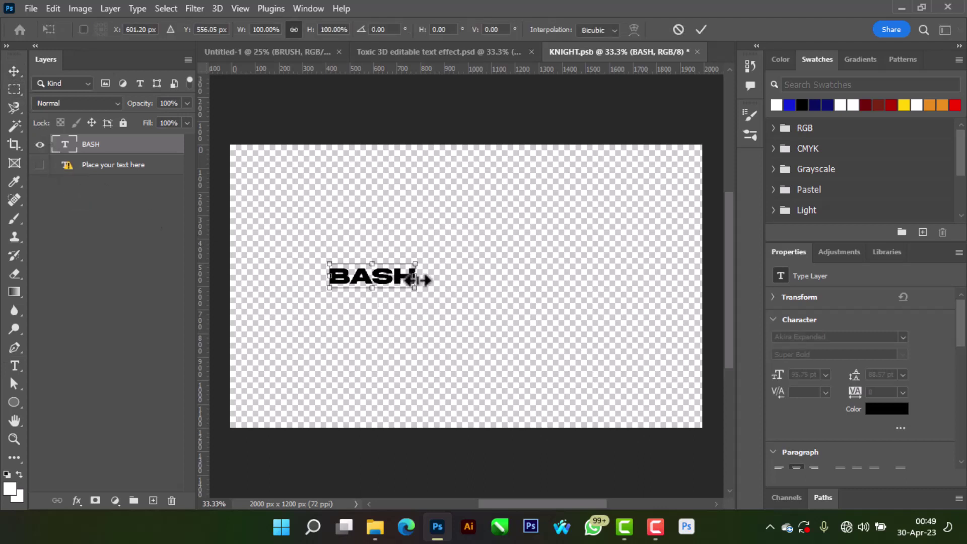
pyautogui.moveTo(421, 280); pyautogui.dragTo(657, 296)
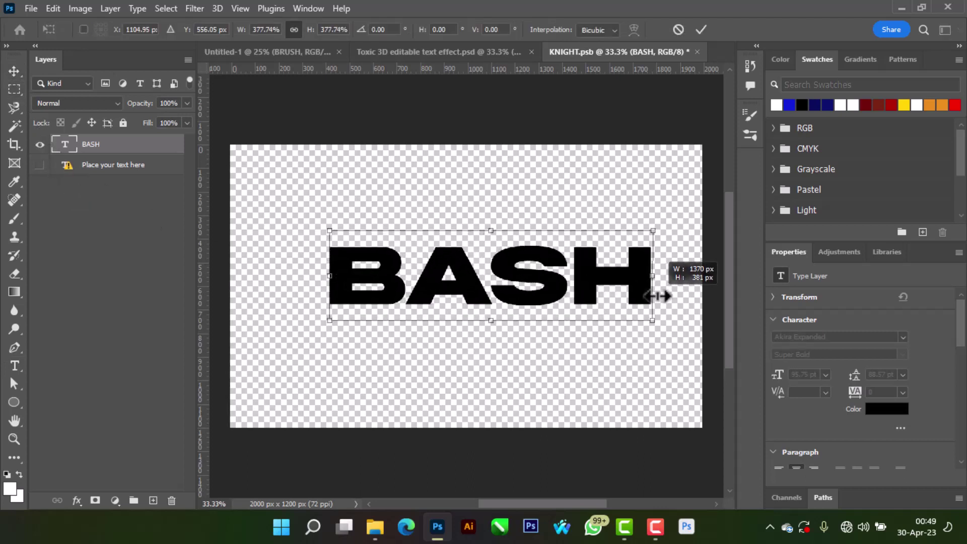
pyautogui.moveTo(328, 276); pyautogui.dragTo(299, 276)
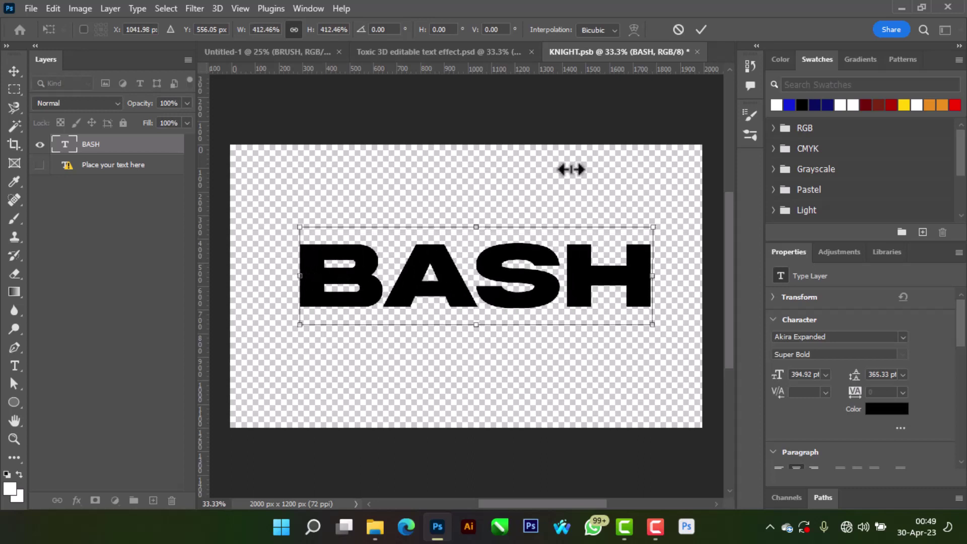
pyautogui.click(703, 27)
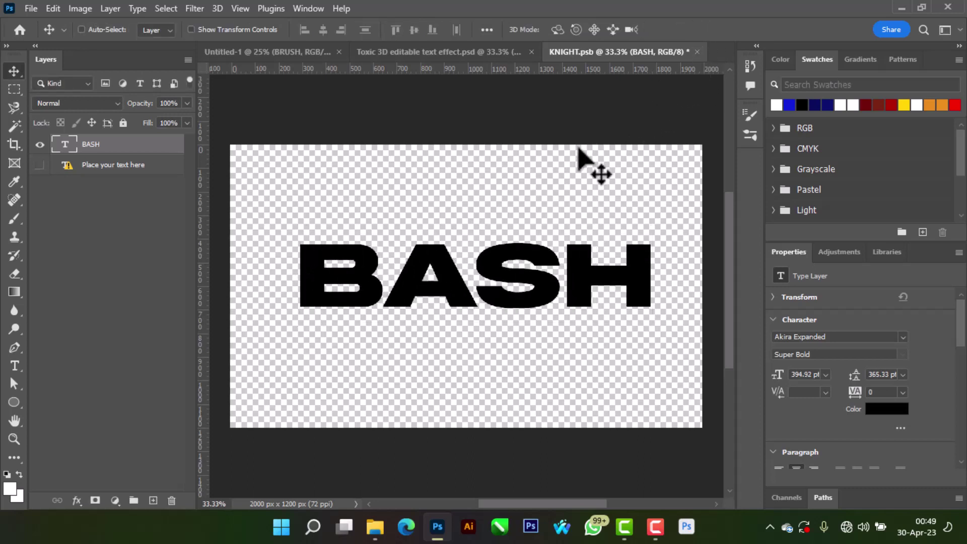
pyautogui.hotkey('ctrl', 's')
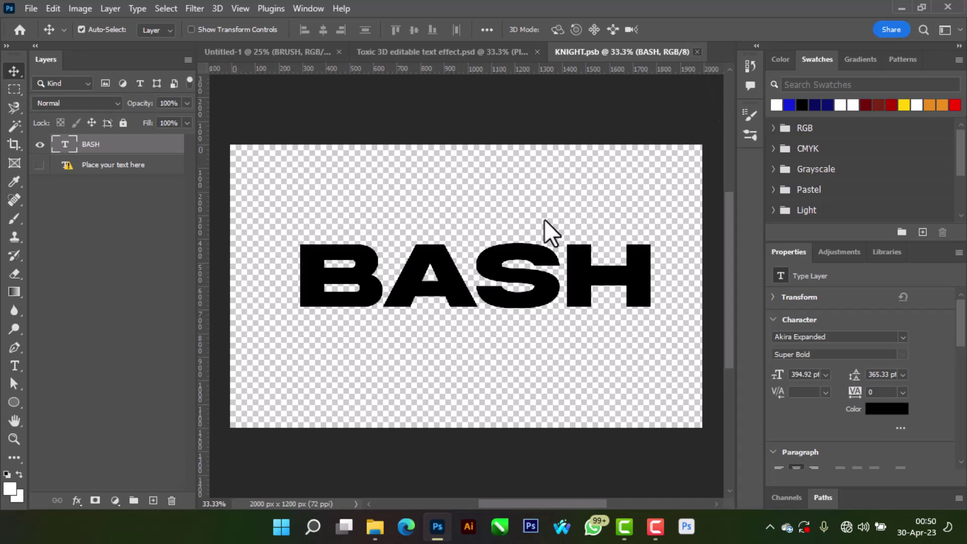
pyautogui.hotkey('ctrl', 'w')
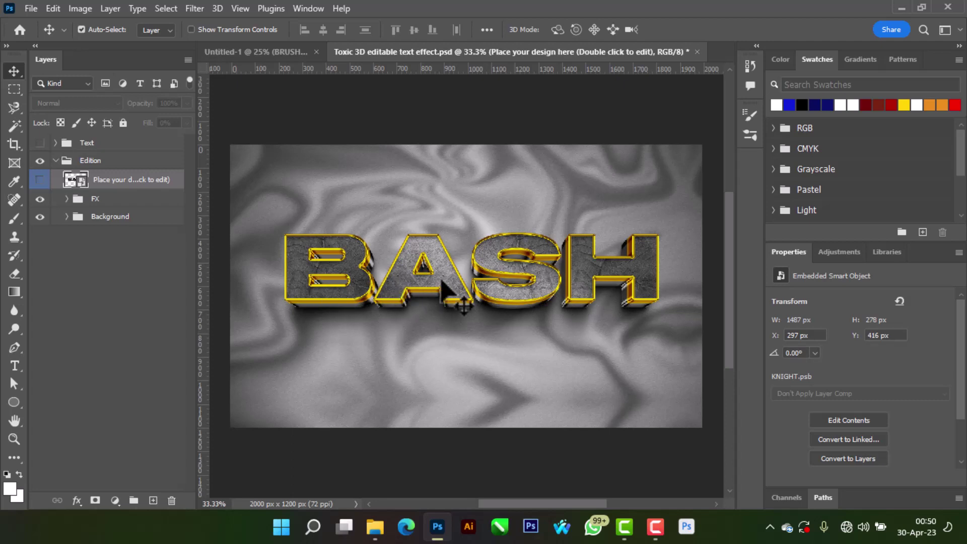
# Step: Hide the Background group of the text effect template and collapse the Edition group
pyautogui.click(39, 216)
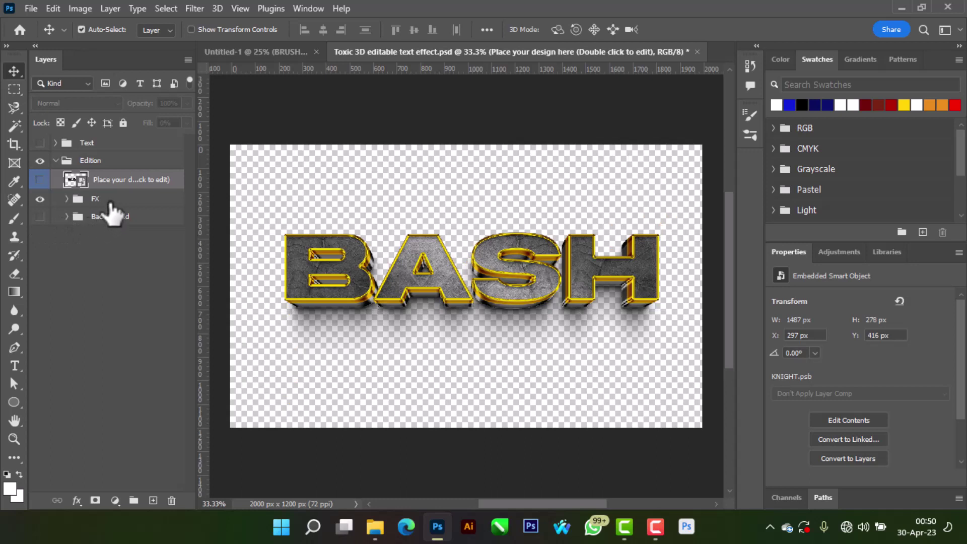
pyautogui.click(54, 162)
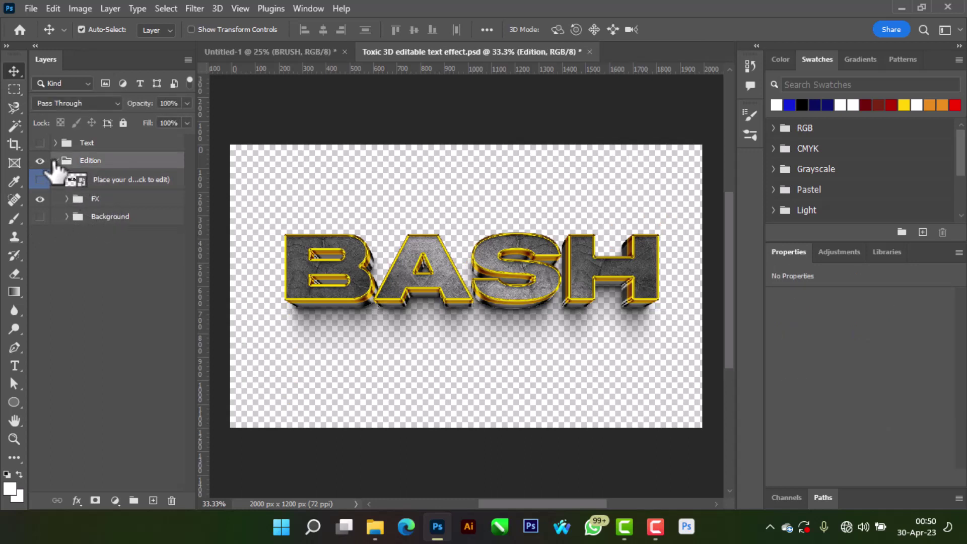
pyautogui.click(55, 161)
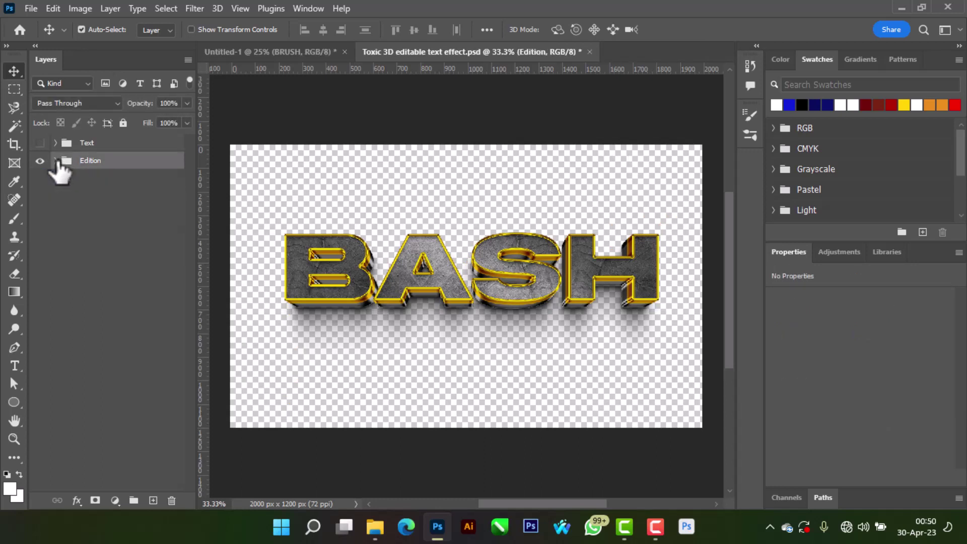
# Step: Copy the Edition group into Untitled-1 over the man's waist and move it to the top of the layer stack
pyautogui.moveTo(92, 164)
pyautogui.mouseDown()
pyautogui.moveTo(108, 158)
pyautogui.moveTo(248, 228)
pyautogui.moveTo(123, 292)
pyautogui.moveTo(89, 171)
pyautogui.moveTo(93, 157)
pyautogui.moveTo(93, 168)
pyautogui.moveTo(233, 48)
pyautogui.moveTo(352, 353)
pyautogui.moveTo(444, 366)
pyautogui.mouseUp()
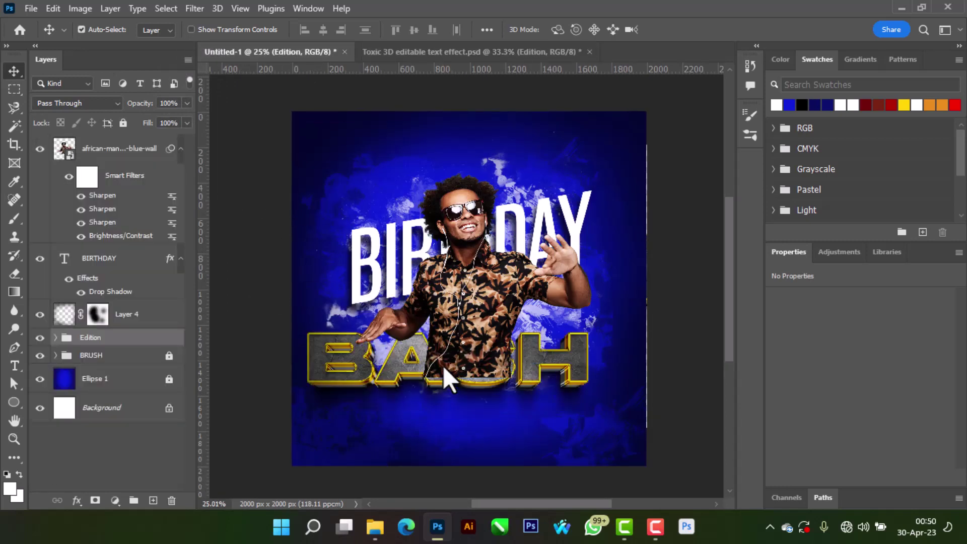
pyautogui.moveTo(157, 353); pyautogui.dragTo(176, 140)
pyautogui.moveTo(177, 140); pyautogui.dragTo(176, 139)
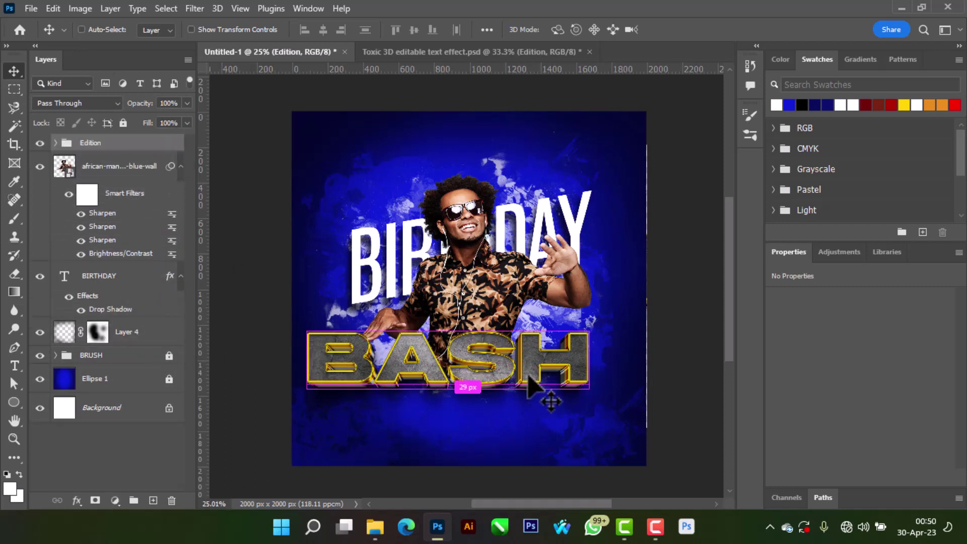
# Step: Move the BASH text group so it is horizontally centred on the canvas at X 1000 px
pyautogui.hotkey('ctrl', 't')
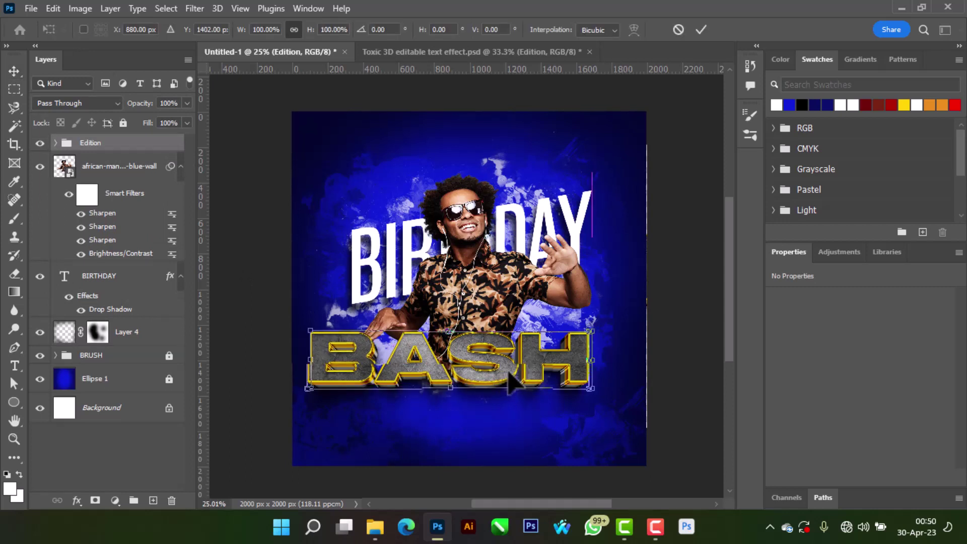
pyautogui.moveTo(498, 372); pyautogui.dragTo(505, 373)
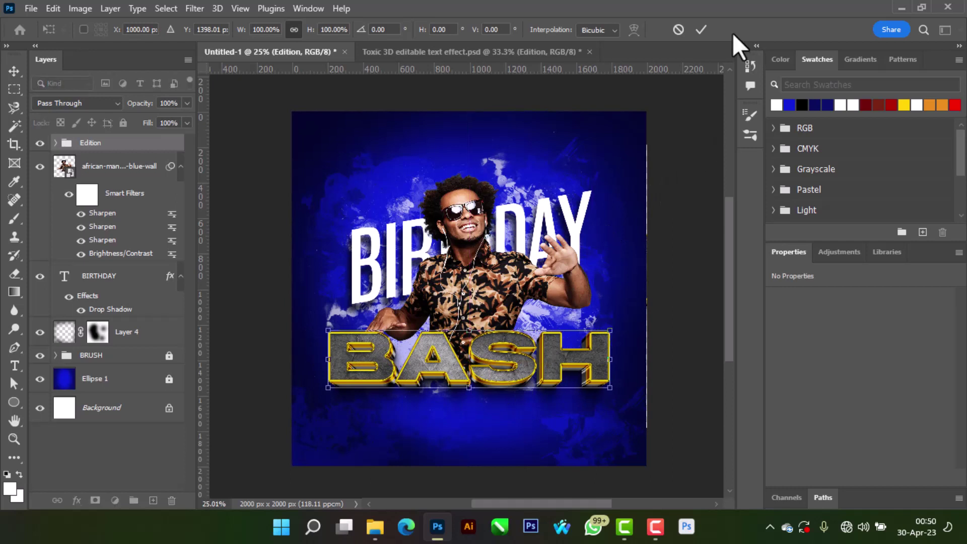
pyautogui.click(700, 30)
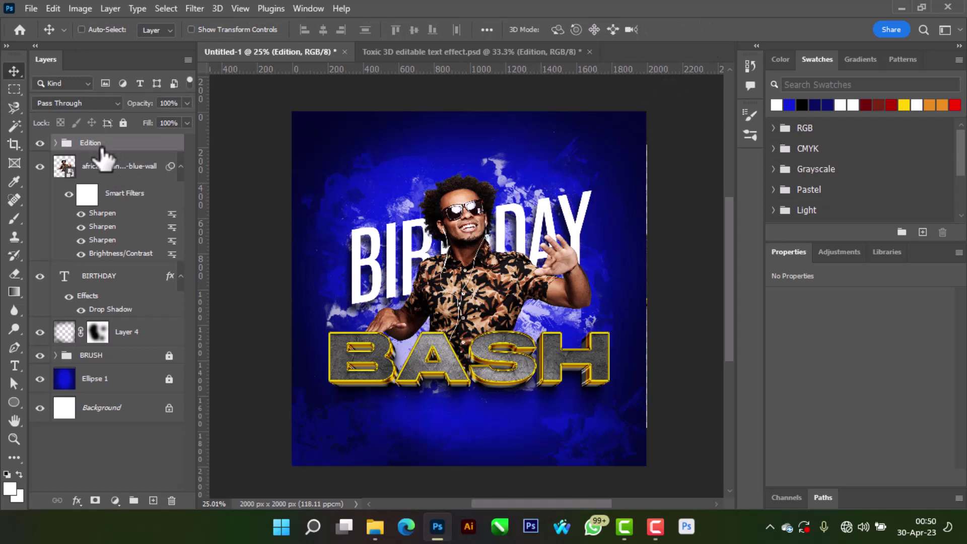
# Step: Duplicate the Edition group and merge the copy into a single layer, with the original group hidden
pyautogui.hotkey('ctrl', 'j')
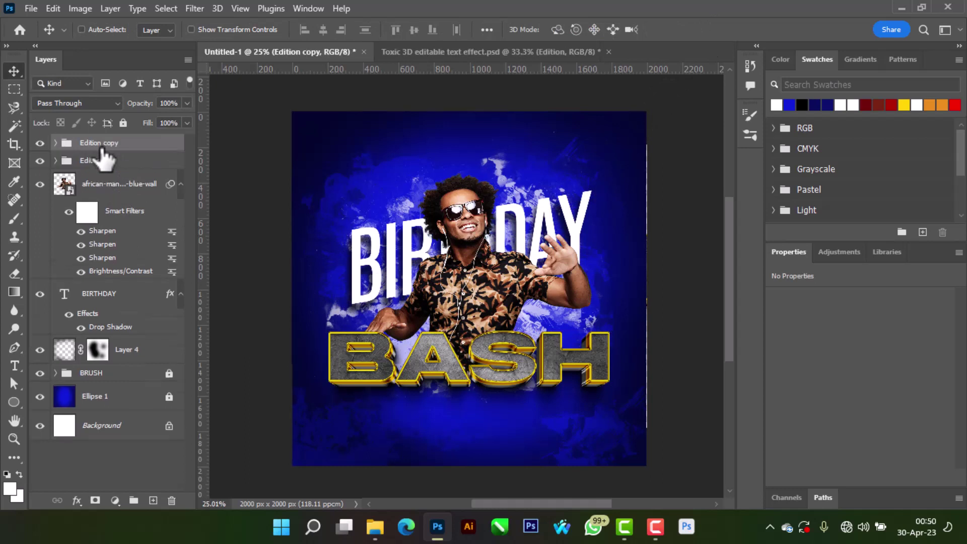
pyautogui.press('ctrl')
pyautogui.hotkey('ctrl', 'e')
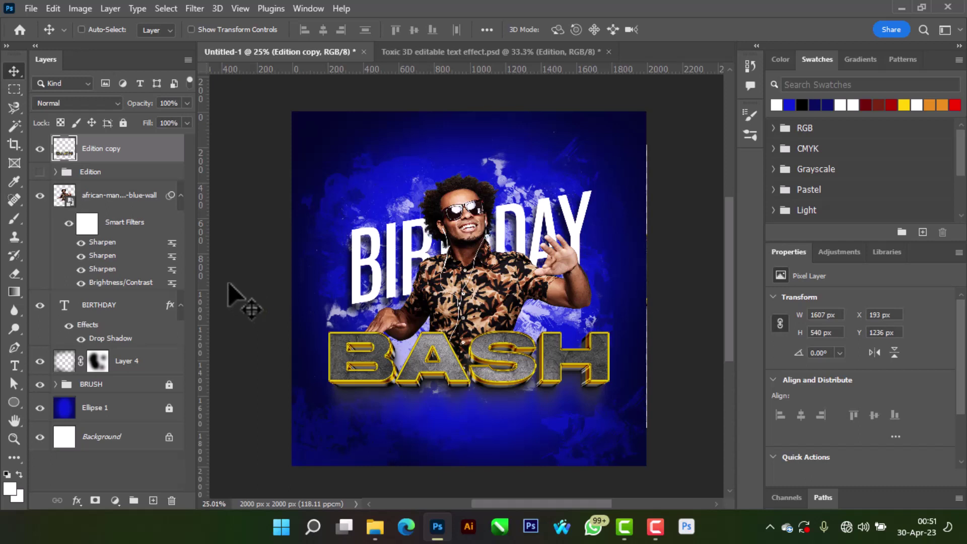
# Step: Scale the merged BASH layer to about 95%, slant and rotate it upward to the right, and centre it horizontally below the man
pyautogui.hotkey('ctrl', 't')
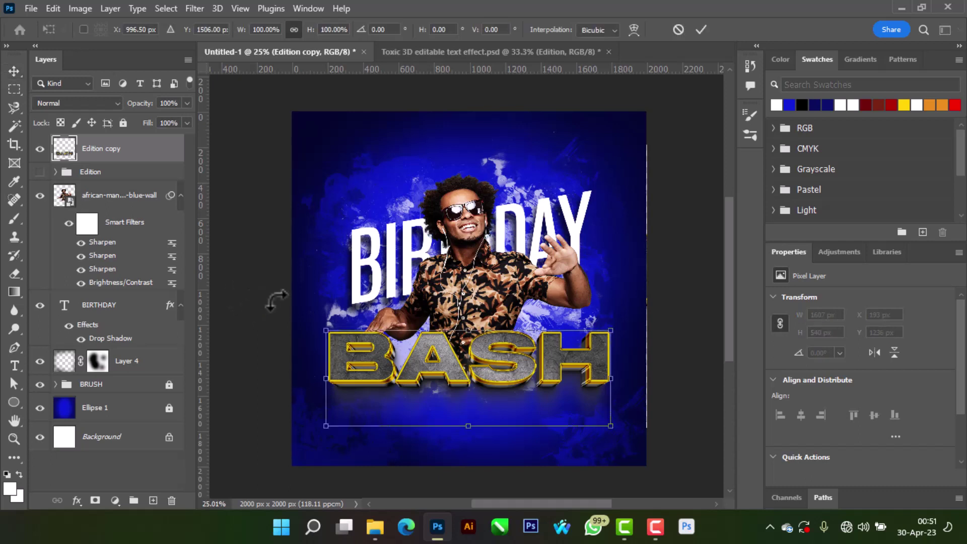
pyautogui.moveTo(611, 425); pyautogui.dragTo(597, 420)
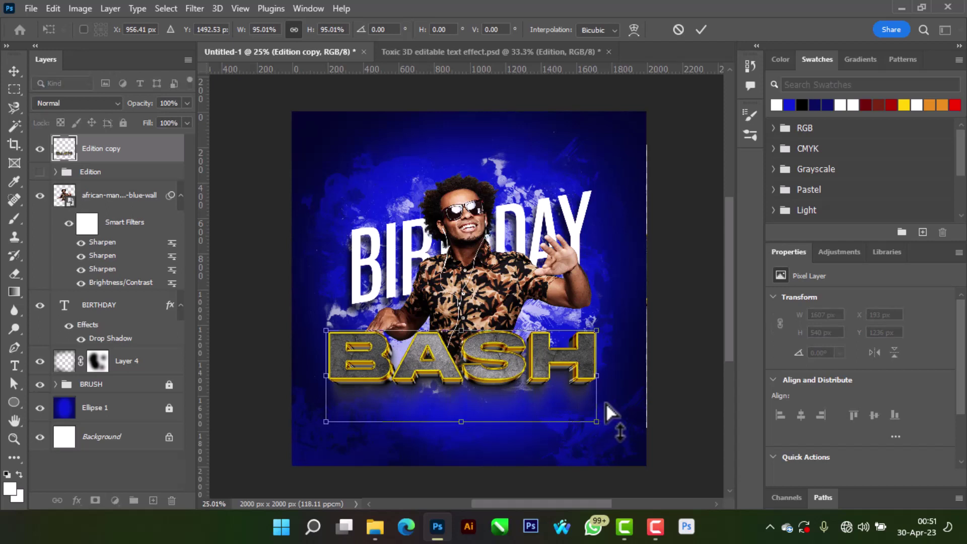
pyautogui.moveTo(605, 403); pyautogui.dragTo(606, 383)
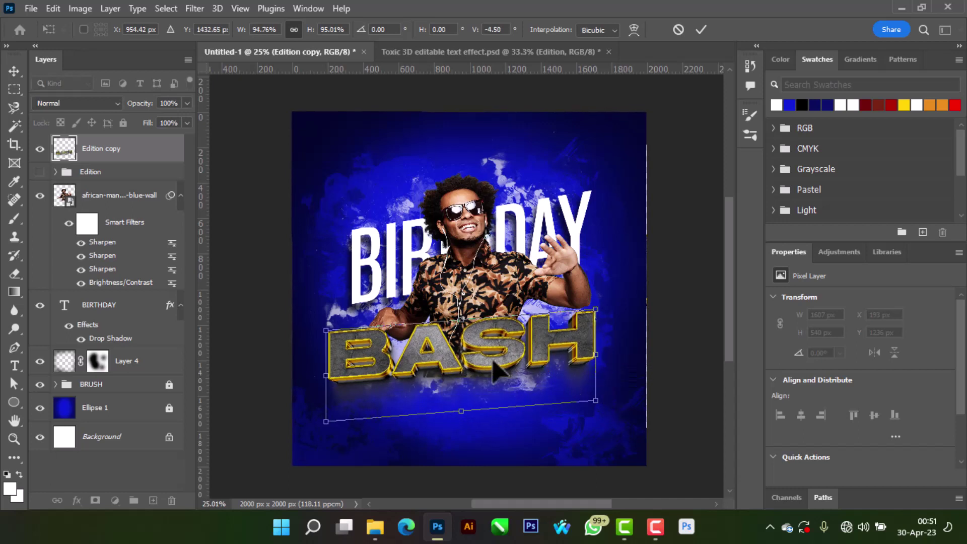
pyautogui.moveTo(495, 375); pyautogui.dragTo(504, 387)
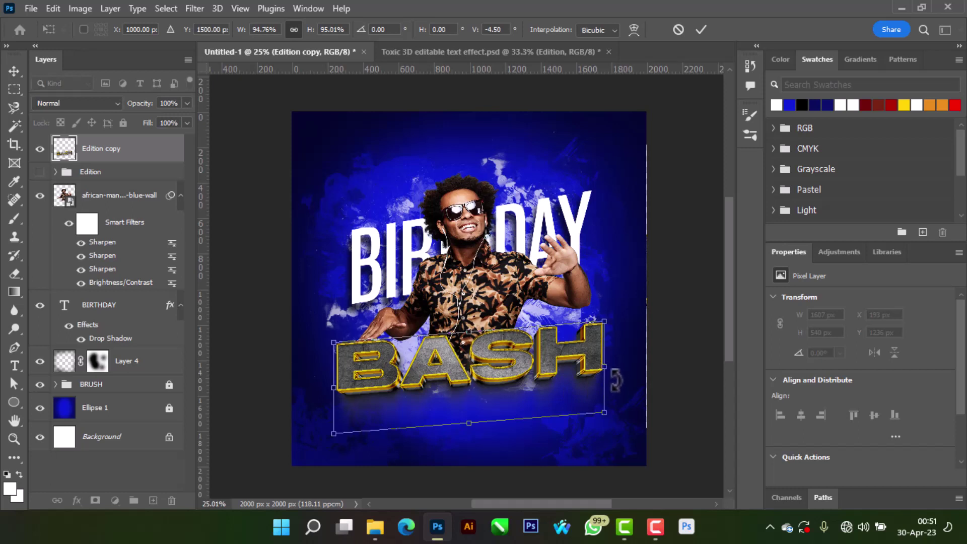
pyautogui.moveTo(615, 380); pyautogui.dragTo(616, 378)
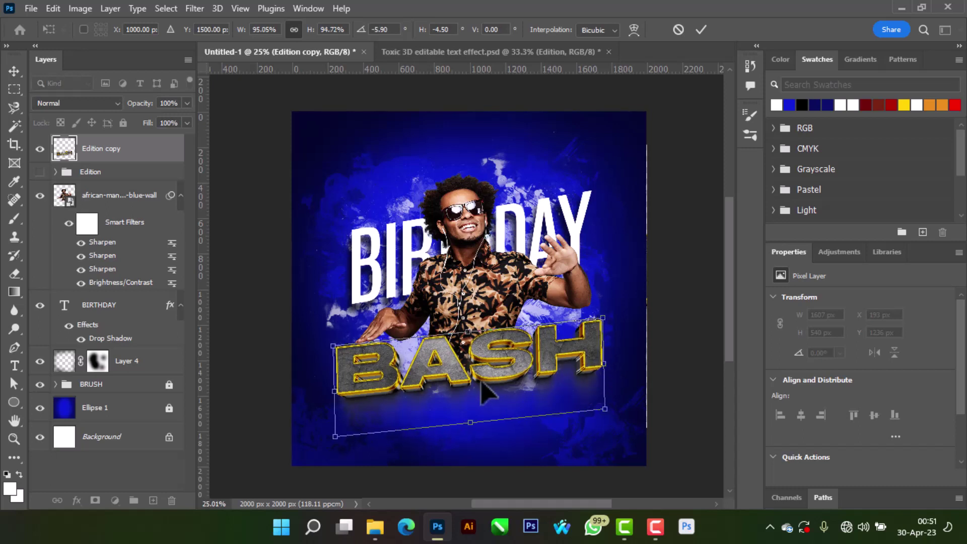
pyautogui.click(698, 30)
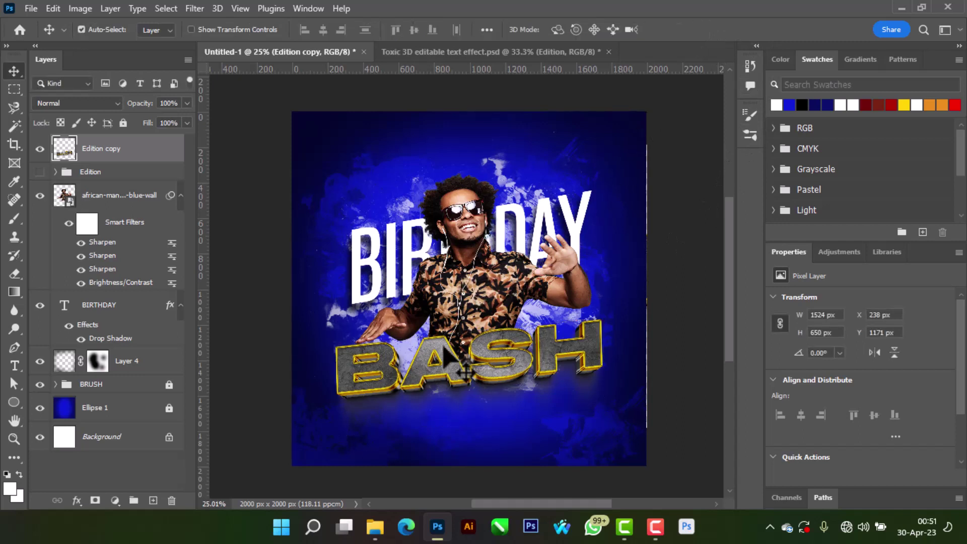
# Step: Nudge the BASH layer slightly upward to a Y position of 1163 px
pyautogui.press('Up')
pyautogui.press('Up')
pyautogui.press('Up')
pyautogui.press('Up')
pyautogui.press('Up')
pyautogui.press('Up')
pyautogui.press('Up')
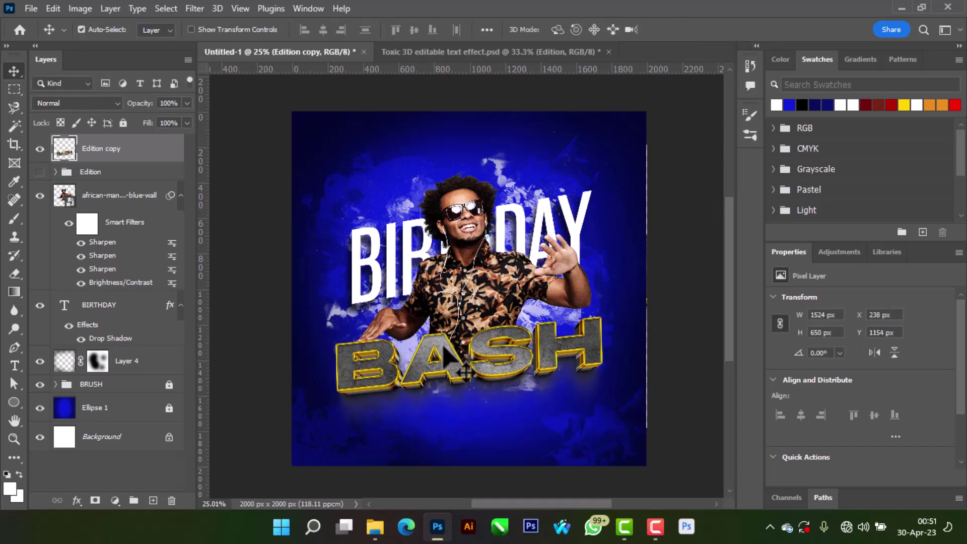
pyautogui.press('Down')
pyautogui.press('Down')
pyautogui.press('Down')
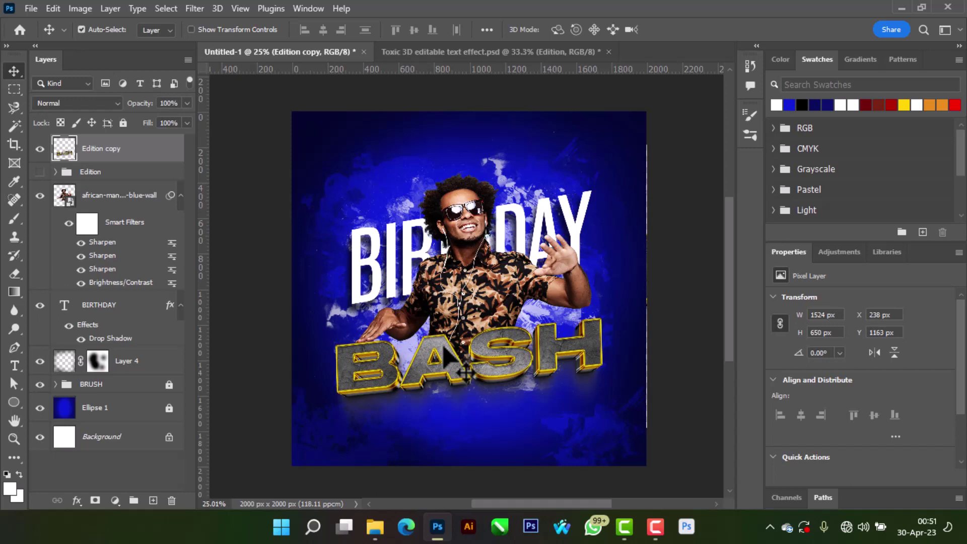
pyautogui.press('ctrl')
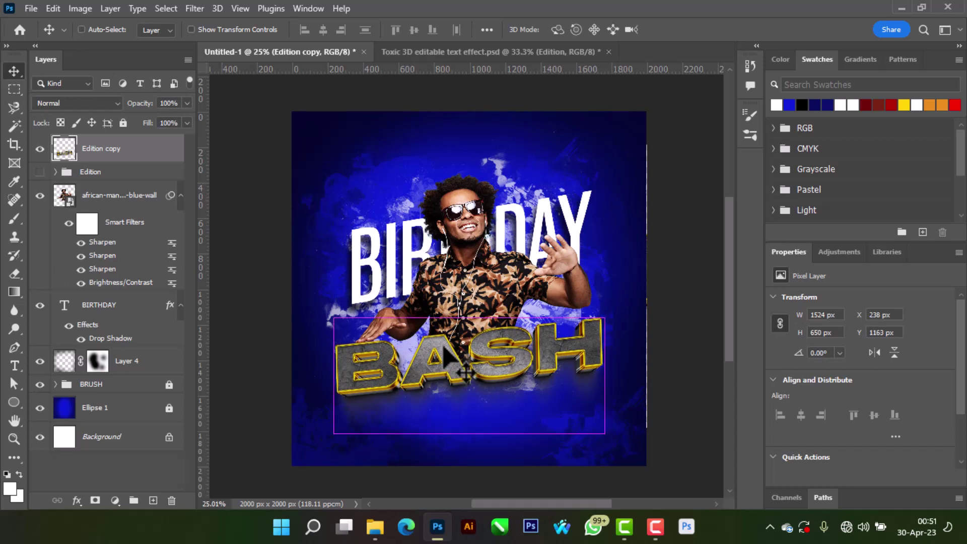
pyautogui.hotkey('ctrl', 't')
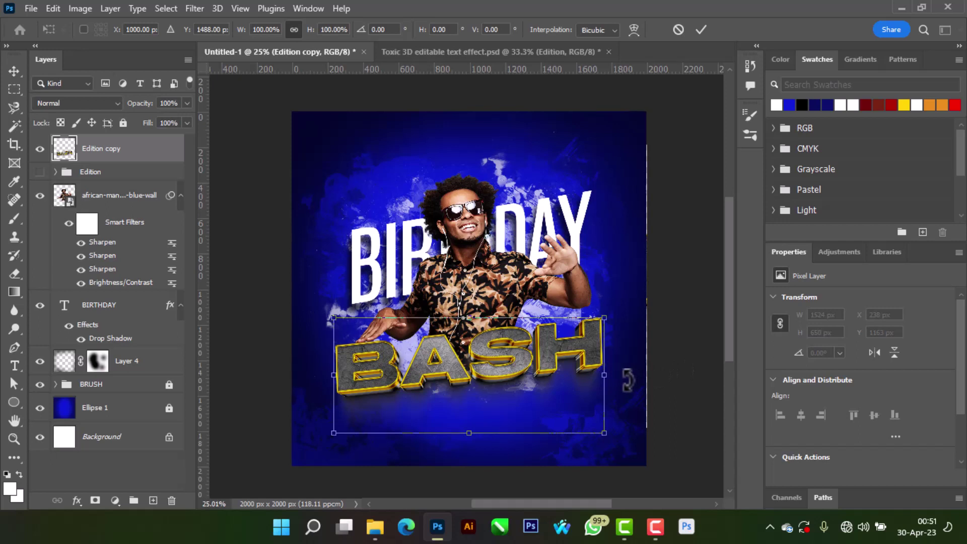
pyautogui.moveTo(628, 385); pyautogui.dragTo(631, 385)
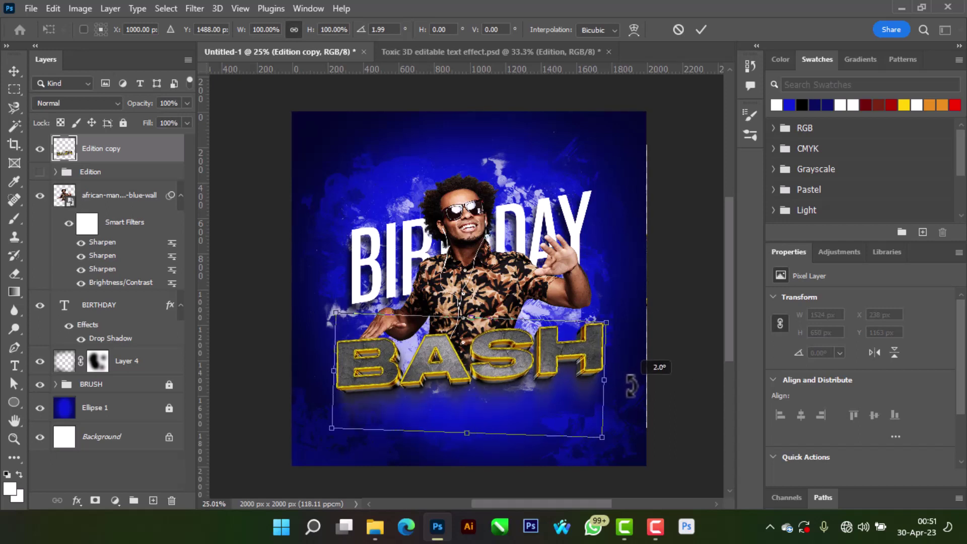
pyautogui.moveTo(631, 385); pyautogui.dragTo(603, 370)
pyautogui.hotkey('ctrl', 'z')
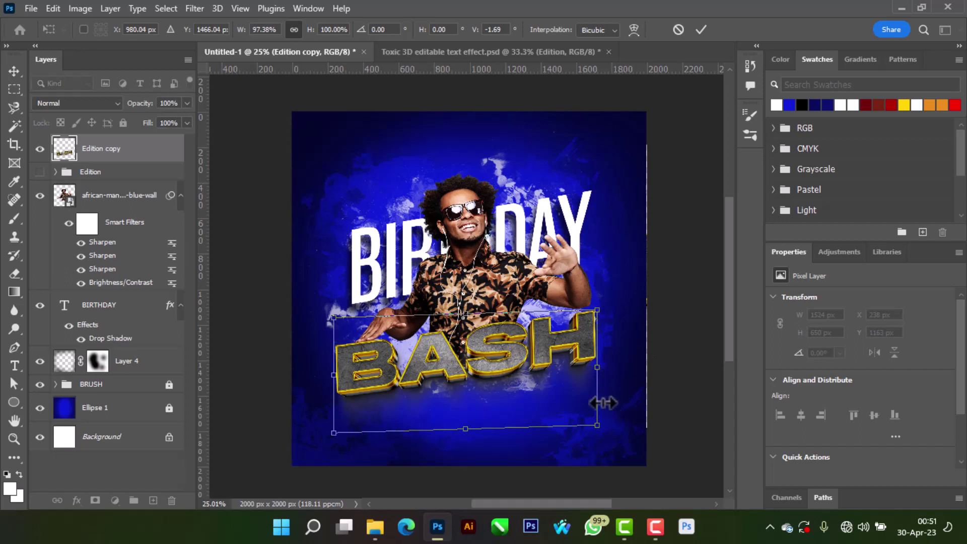
pyautogui.moveTo(597, 425); pyautogui.dragTo(607, 430)
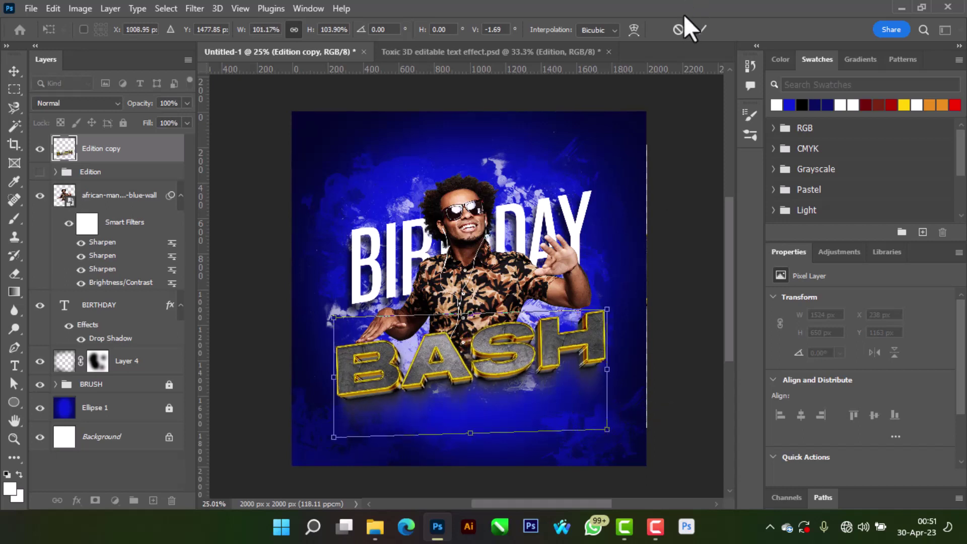
pyautogui.click(678, 30)
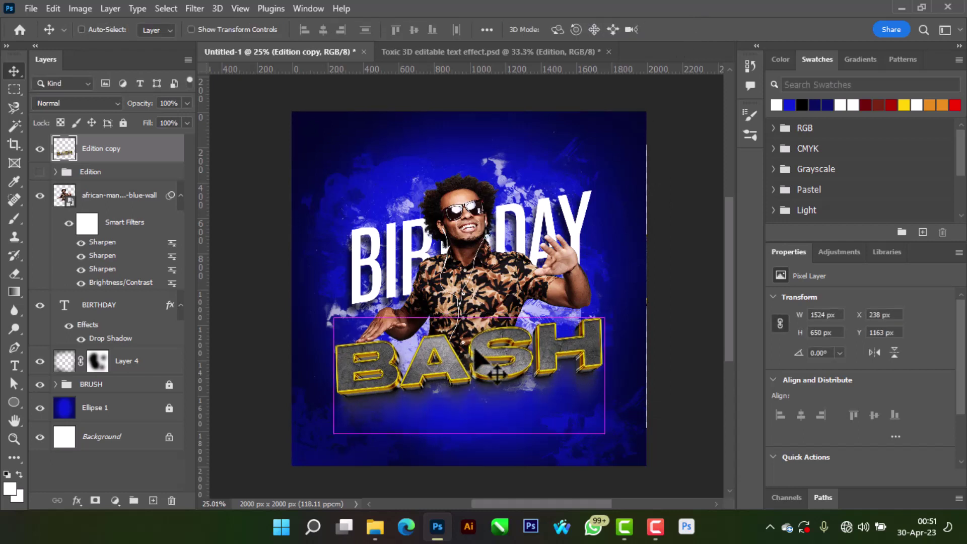
# Step: Undo the BASH layer's nudges and compare it with its untransformed state, keeping the scaled and slanted version
pyautogui.hotkey('ctrl', 'z')
pyautogui.hotkey('ctrl', 'z')
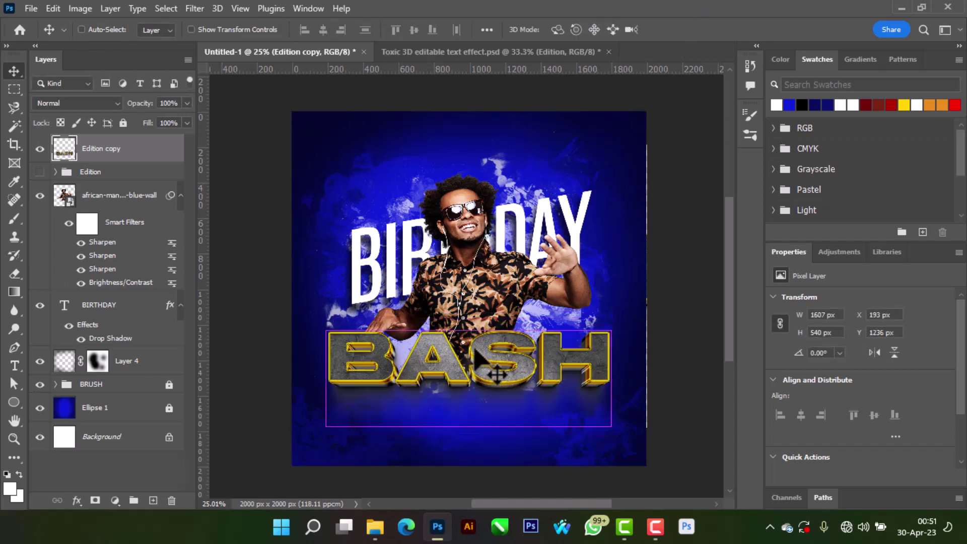
pyautogui.hotkey('ctrl', 'shift', 'z')
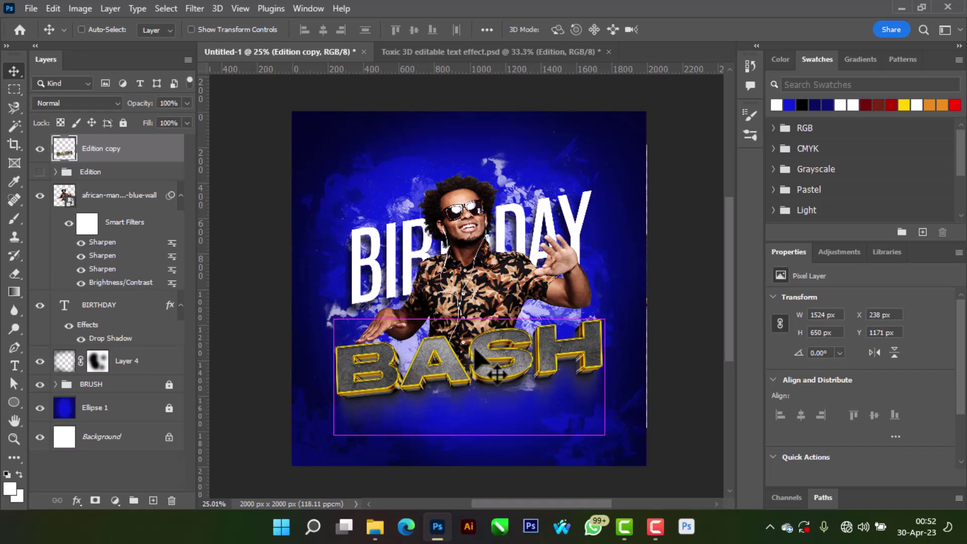
pyautogui.hotkey('ctrl', 'z')
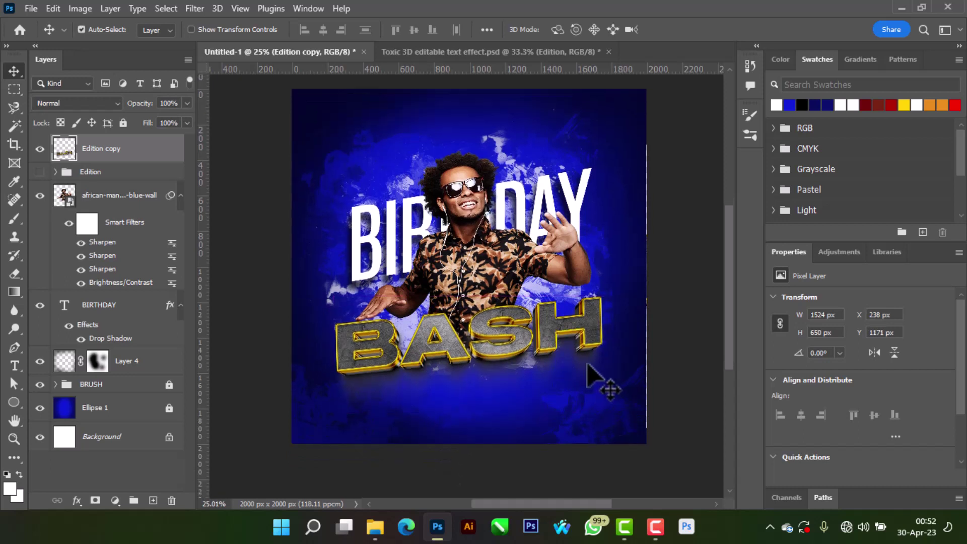
pyautogui.hotkey('ctrl', 'shift', 'z')
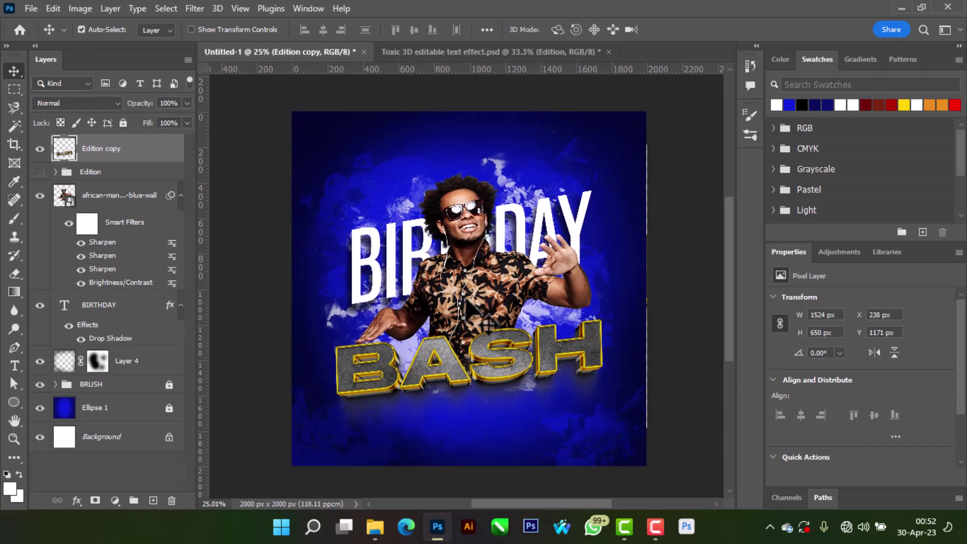
# Step: Place the yellow disc-jockey logo from the png folder in Pictures into the flyer as an embedded image
pyautogui.click(32, 9)
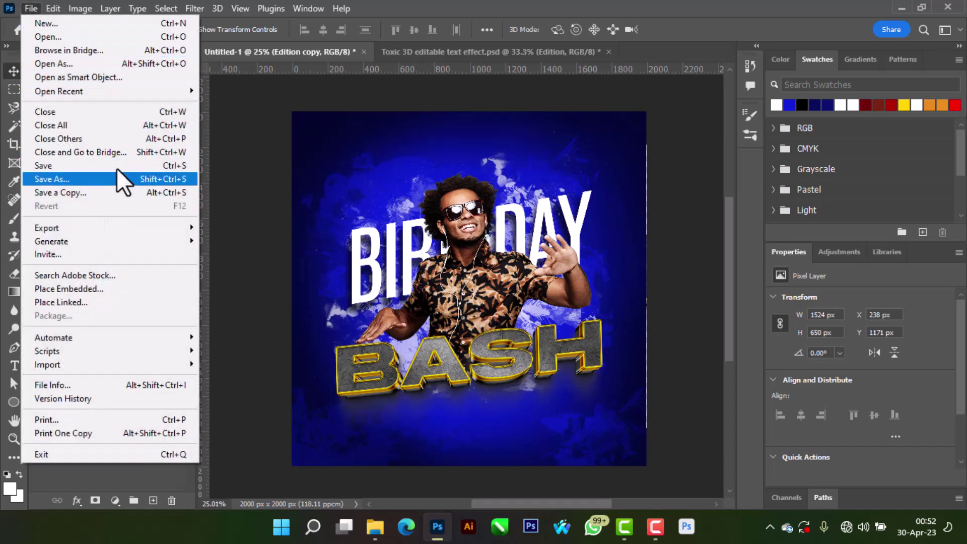
pyautogui.click(114, 289)
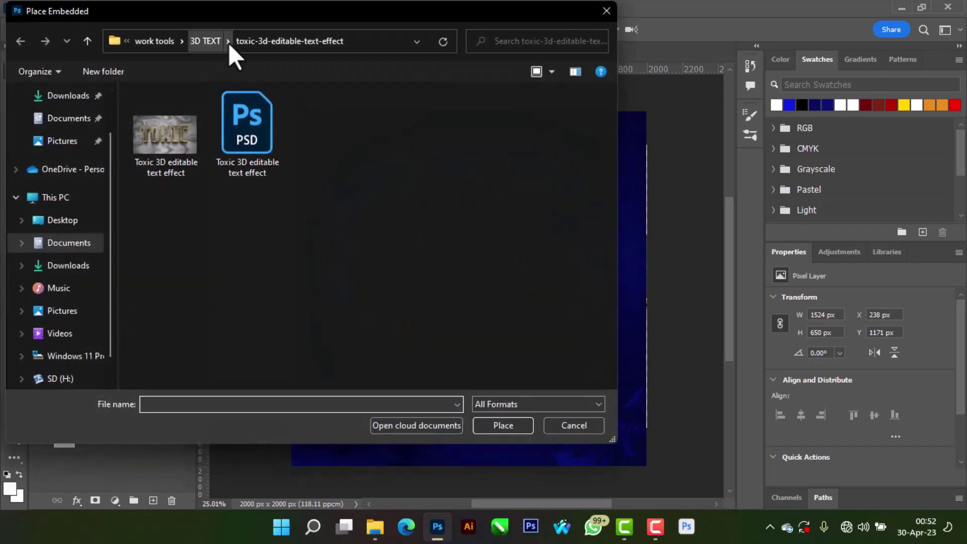
pyautogui.click(156, 42)
pyautogui.click(93, 141)
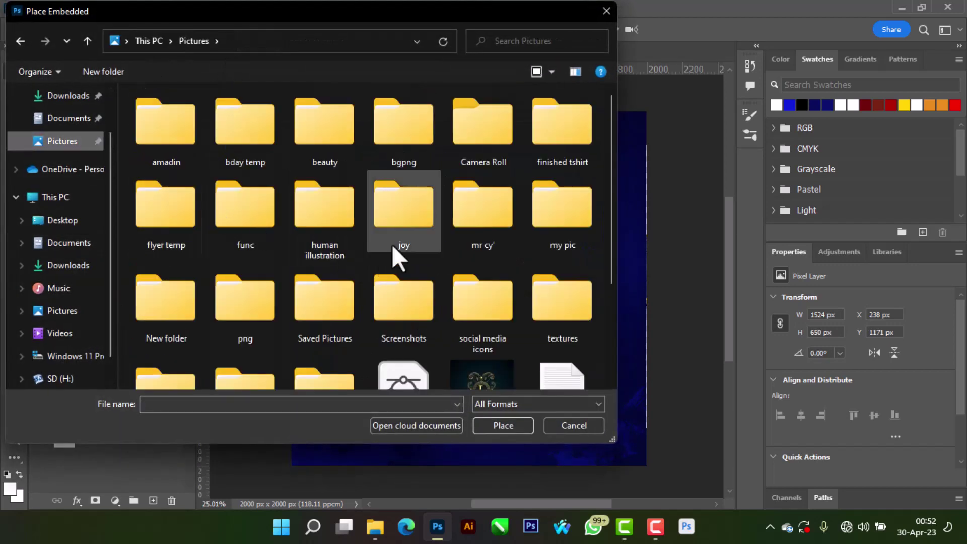
pyautogui.doubleClick(264, 311)
pyautogui.scroll(-10, 346, 249)
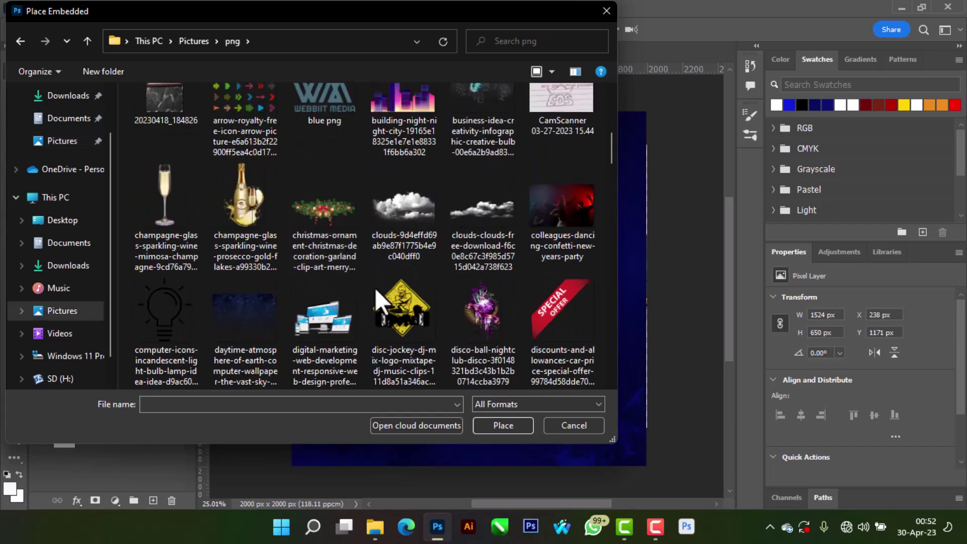
pyautogui.click(414, 314)
pyautogui.doubleClick(414, 315)
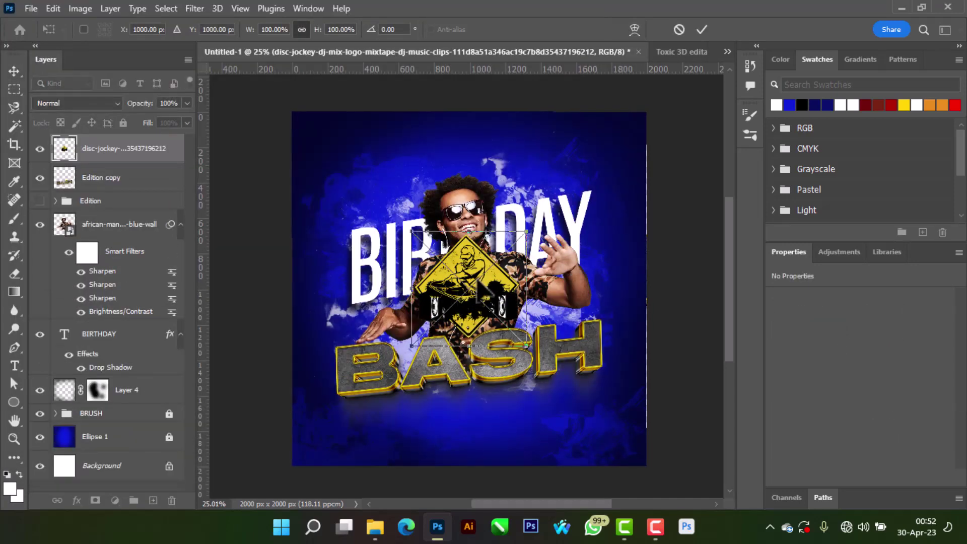
# Step: Shrink the disc-jockey logo to about 48% and position it in the lower-left corner of the canvas
pyautogui.moveTo(413, 358); pyautogui.dragTo(343, 439)
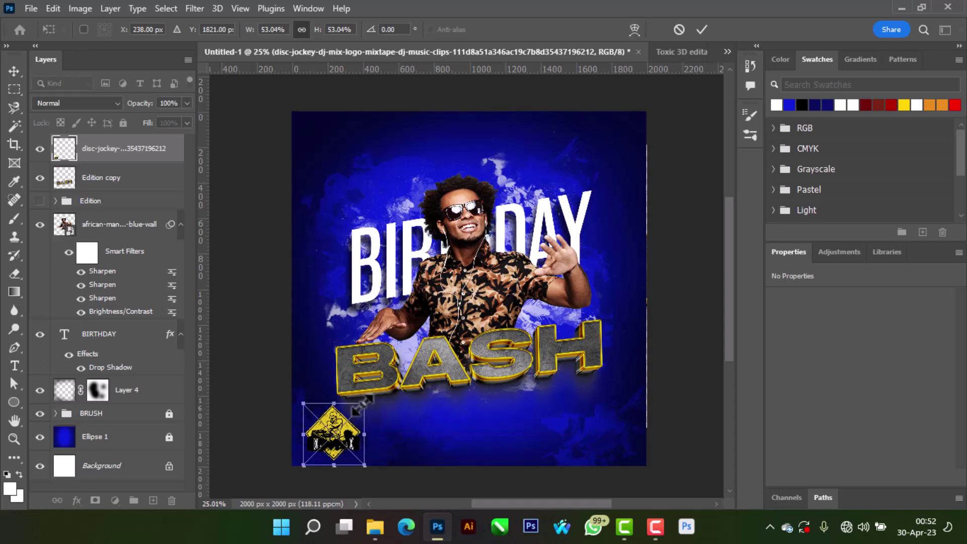
pyautogui.moveTo(363, 404); pyautogui.dragTo(359, 409)
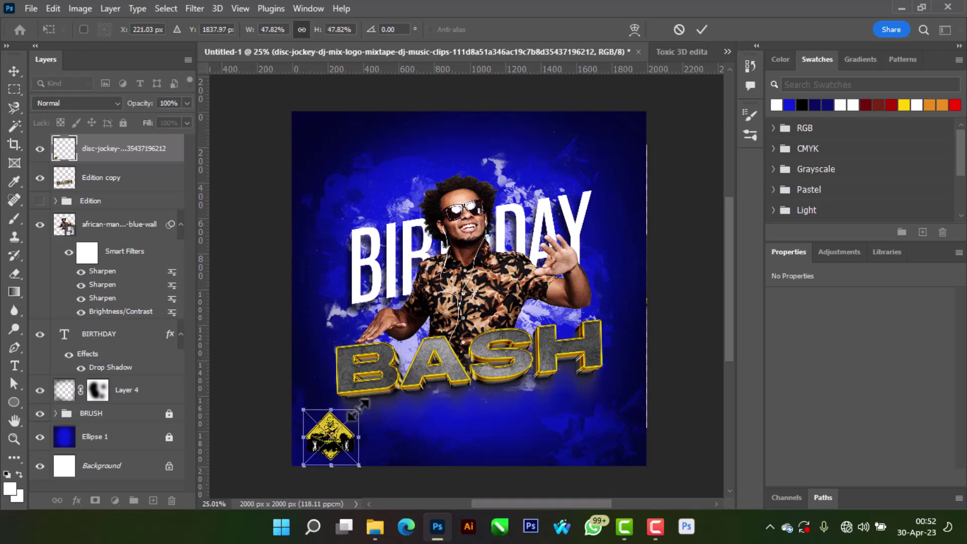
pyautogui.press('Return')
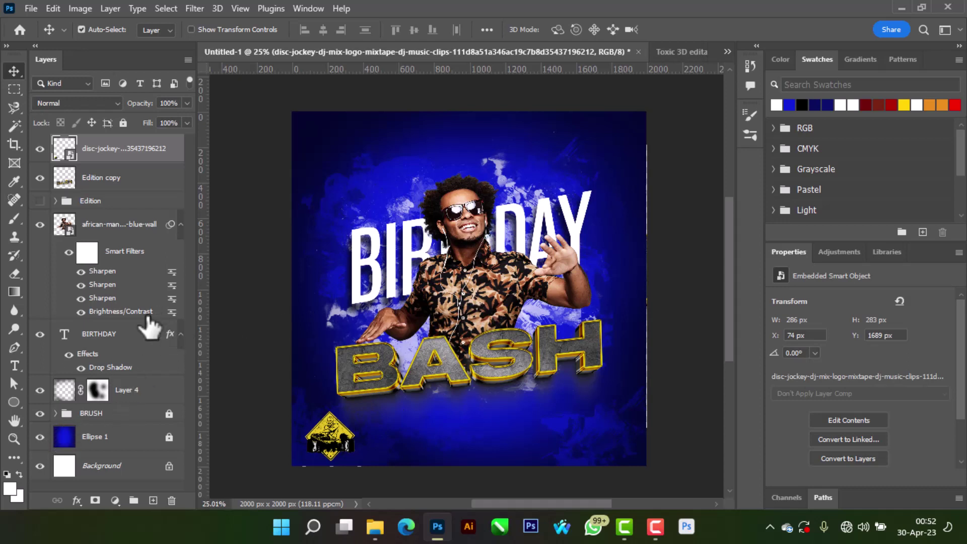
# Step: Place the disco-ball-nightclub image from the png folder in Pictures as an embedded image directly above the BRUSH group
pyautogui.click(104, 417)
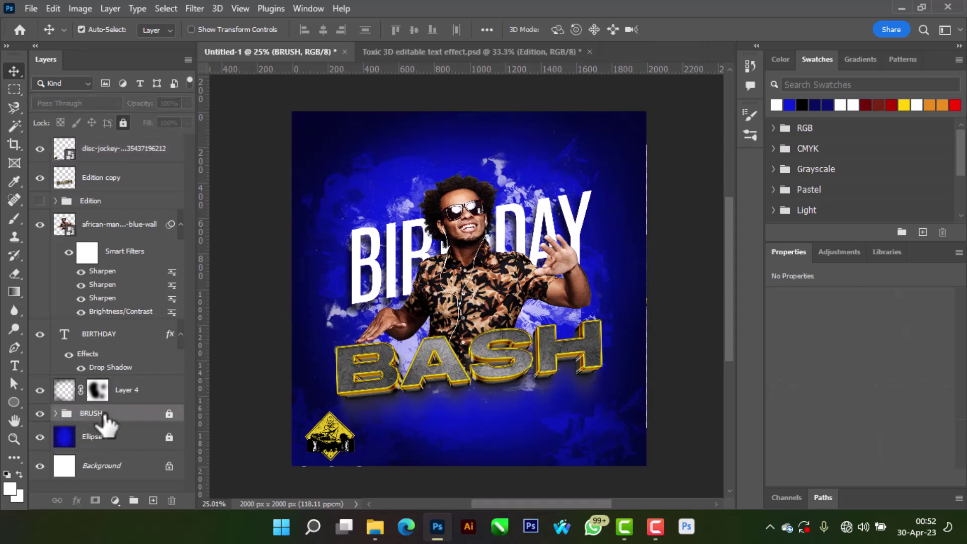
pyautogui.click(127, 382)
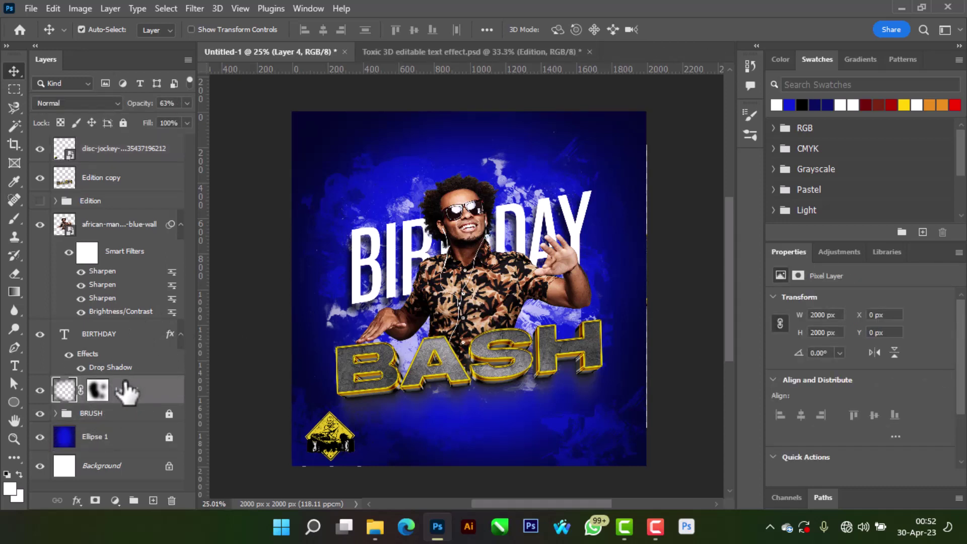
pyautogui.click(123, 418)
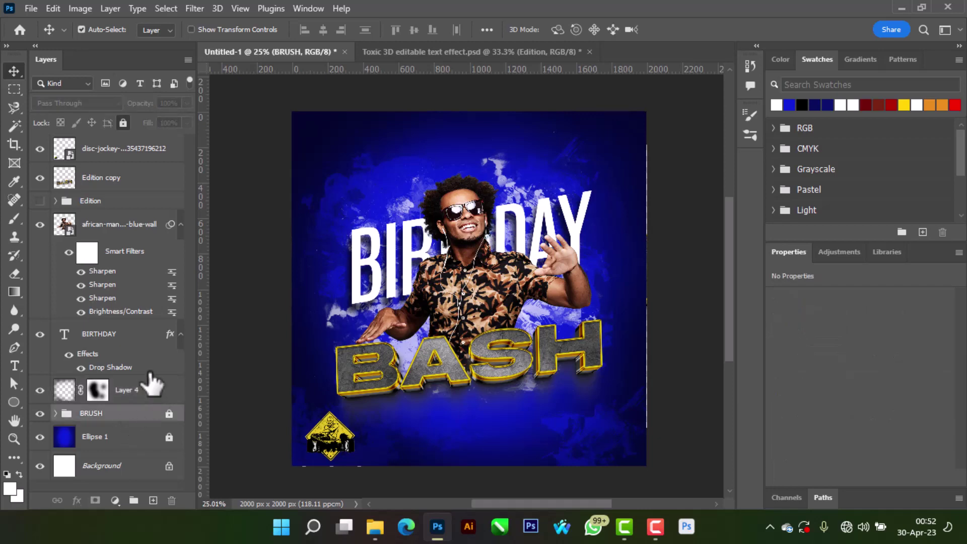
pyautogui.click(28, 8)
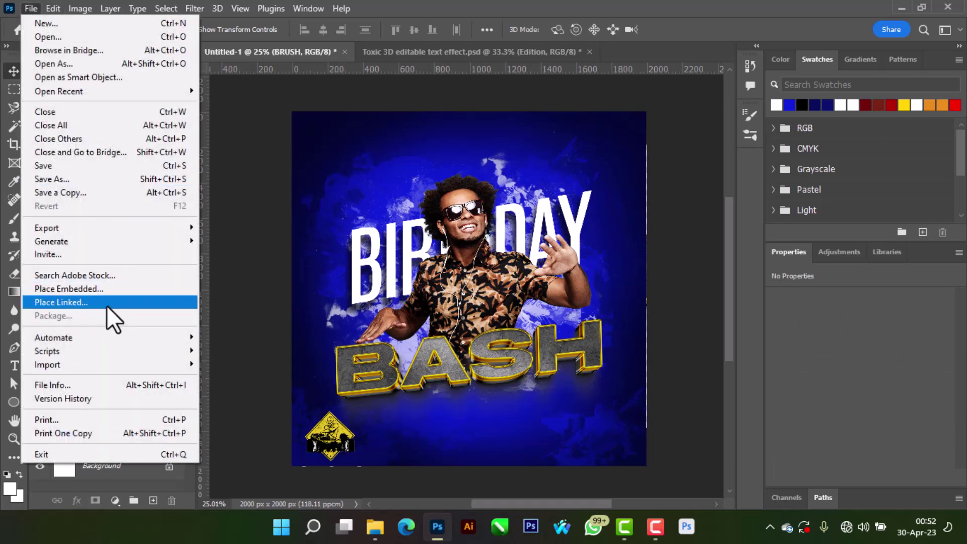
pyautogui.click(110, 291)
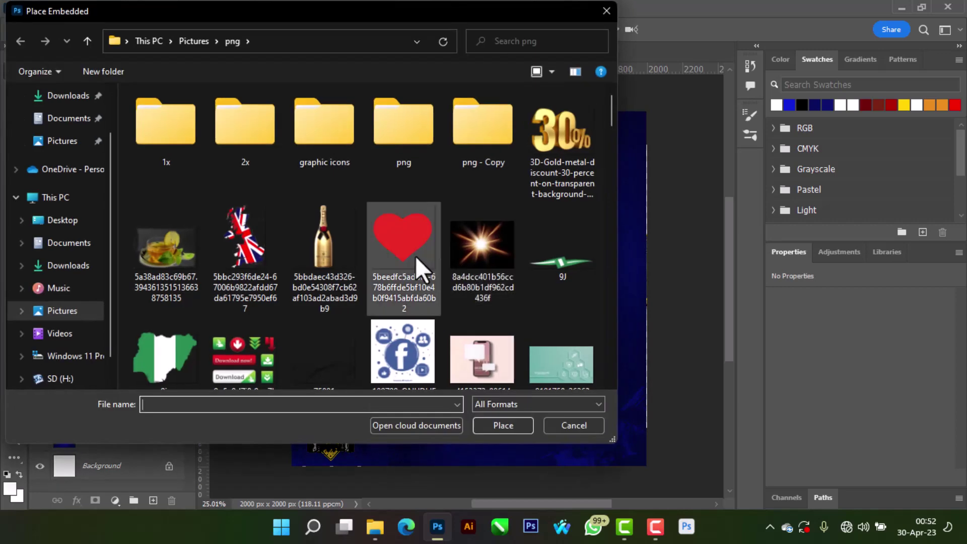
pyautogui.scroll(-1, 409, 268)
pyautogui.scroll(-10, 410, 268)
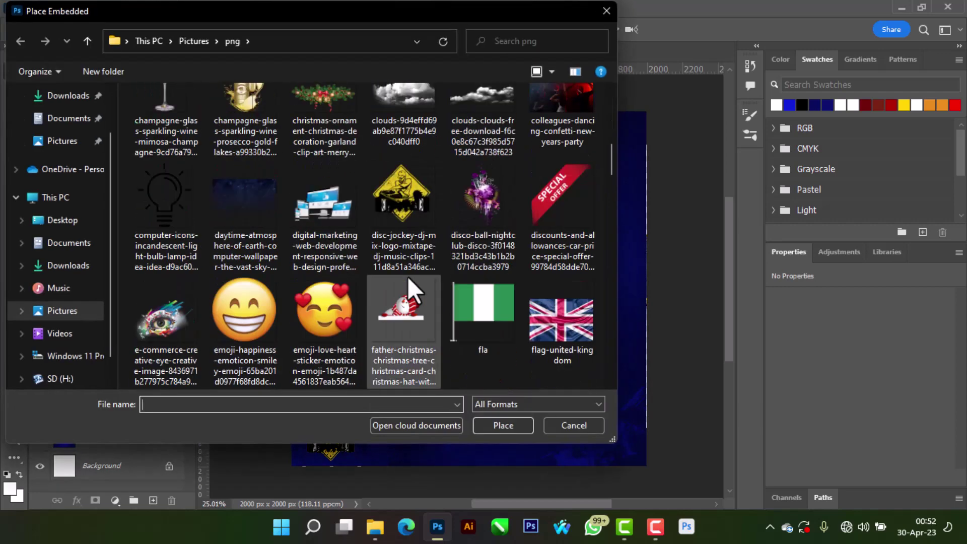
pyautogui.doubleClick(467, 212)
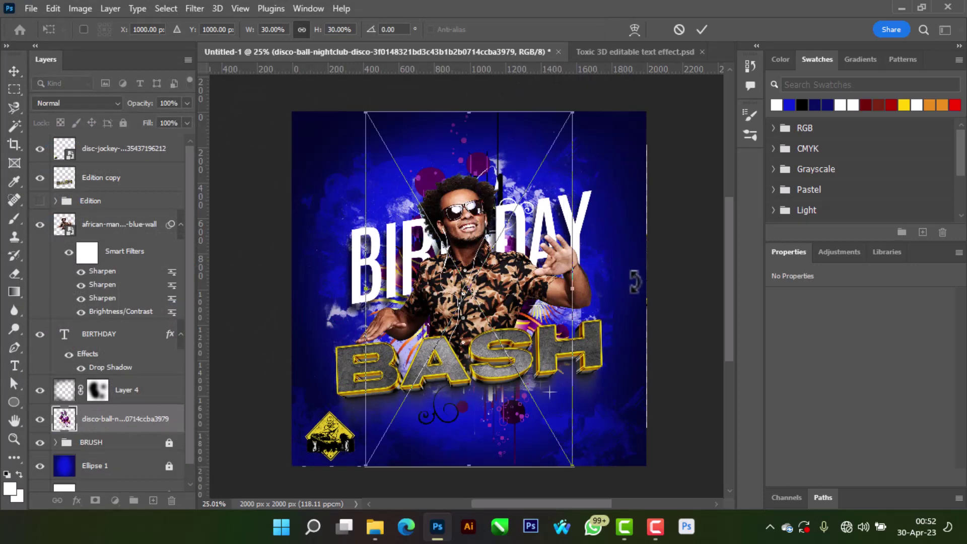
# Step: Rotate the disco-ball image to about -17°, enlarge it to about 34.5%, and position it behind the man and the titles
pyautogui.moveTo(634, 281); pyautogui.dragTo(619, 234)
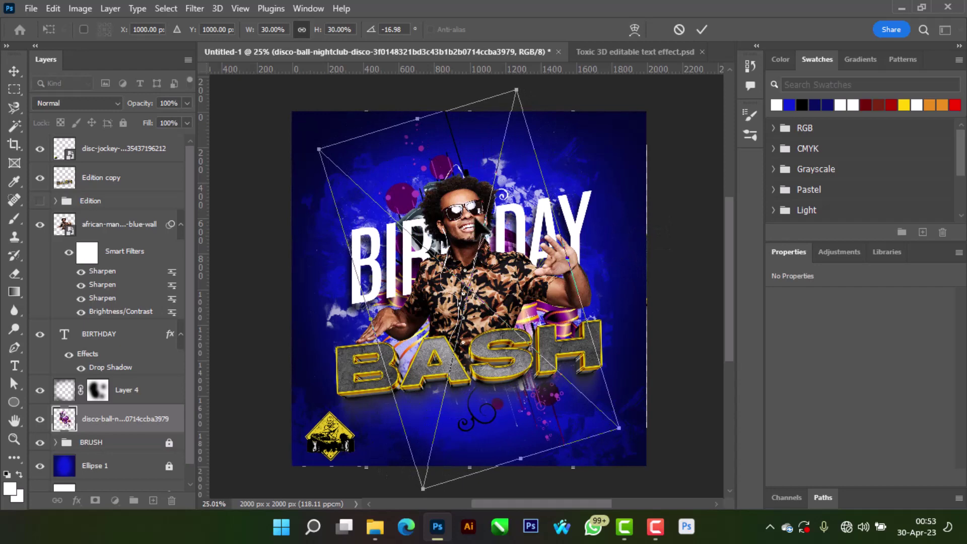
pyautogui.moveTo(313, 142); pyautogui.dragTo(297, 121)
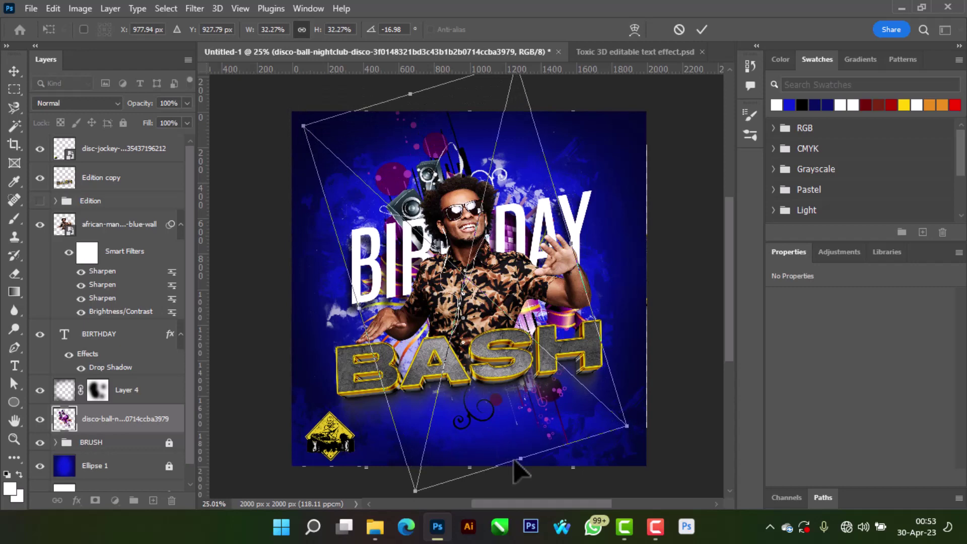
pyautogui.moveTo(520, 458); pyautogui.dragTo(522, 484)
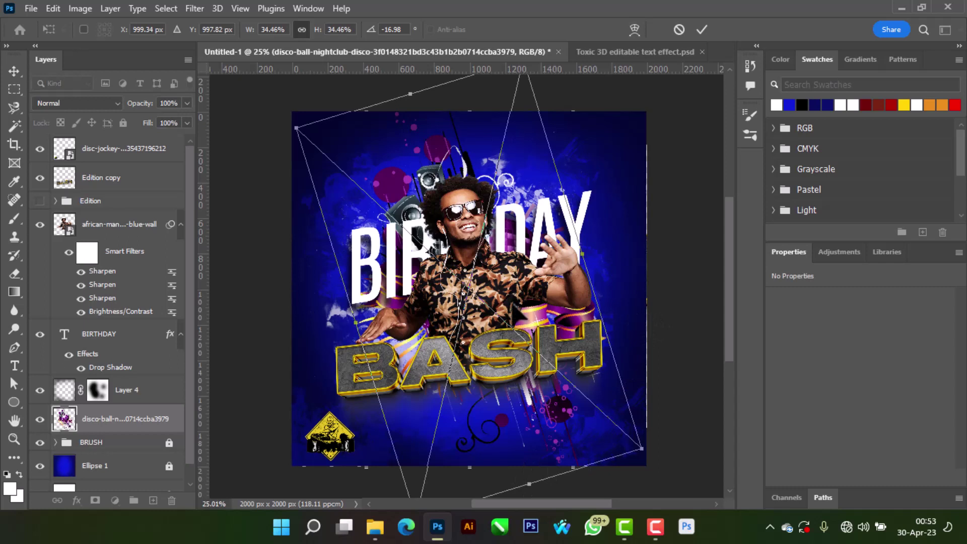
pyautogui.moveTo(514, 310); pyautogui.dragTo(508, 310)
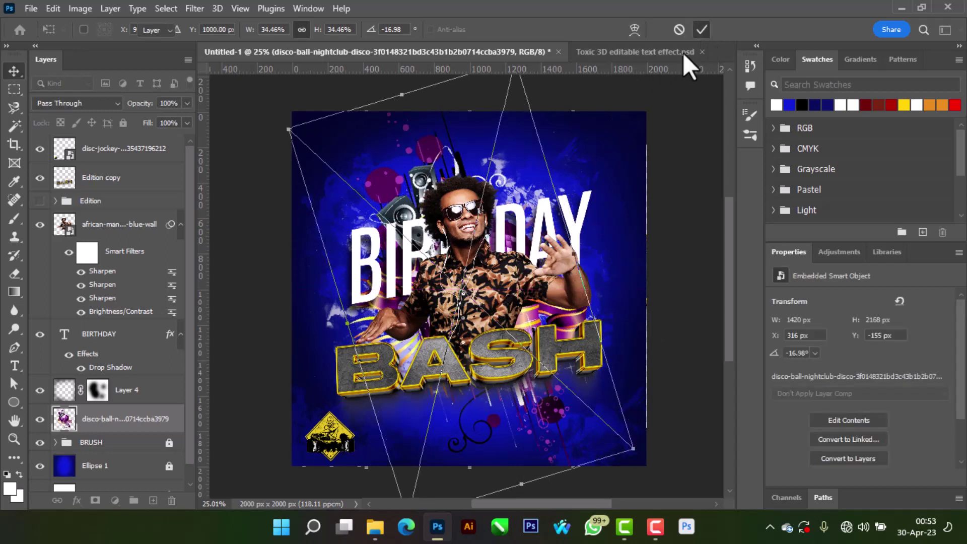
pyautogui.click(701, 29)
pyautogui.scroll(2, 538, 271)
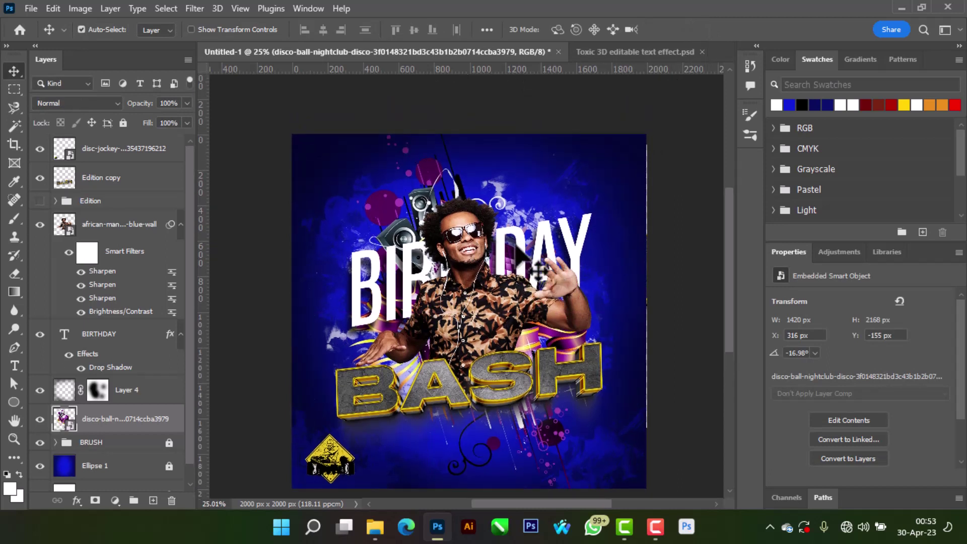
pyautogui.scroll(-3, 514, 238)
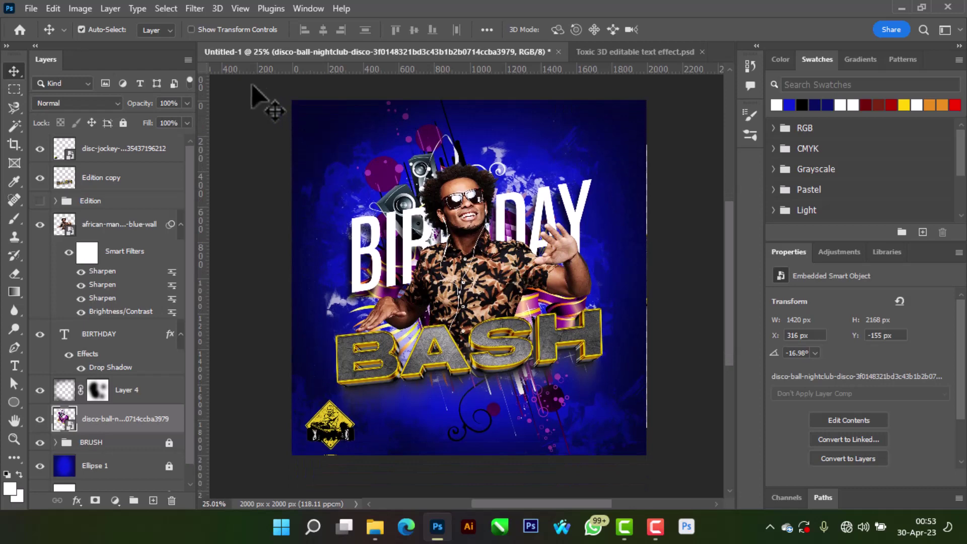
# Step: Try the Darken blend mode on the disco-ball layer, and set its blend mode to Dissolve
pyautogui.click(86, 99)
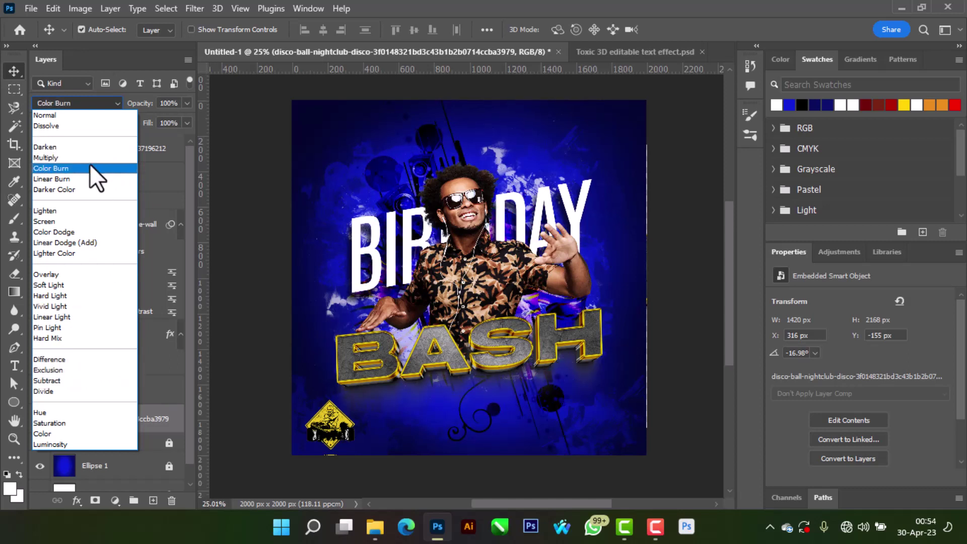
pyautogui.click(102, 144)
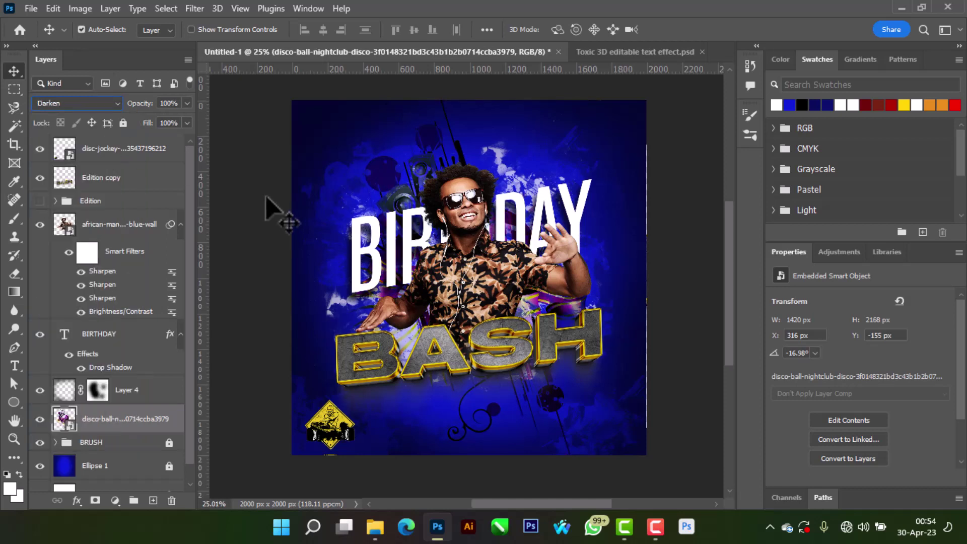
pyautogui.click(99, 107)
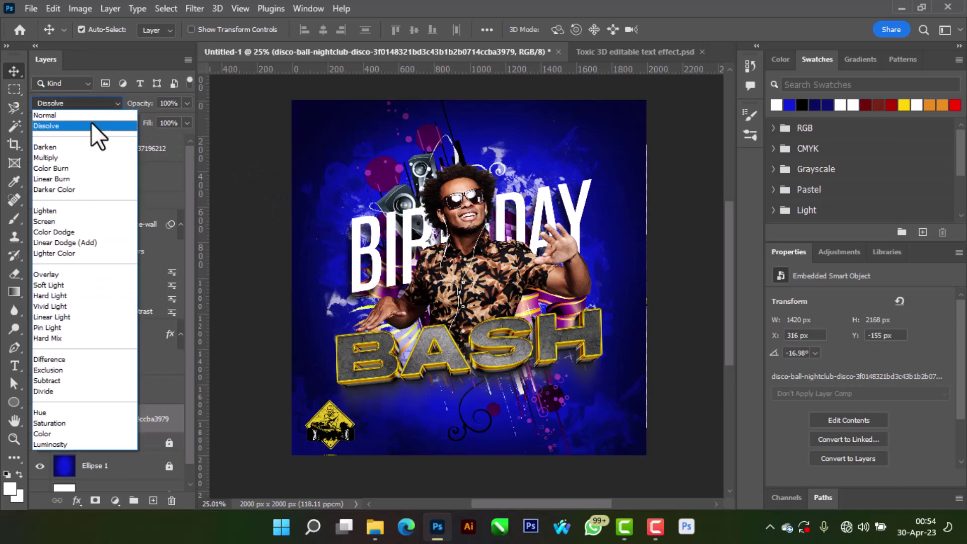
pyautogui.click(92, 125)
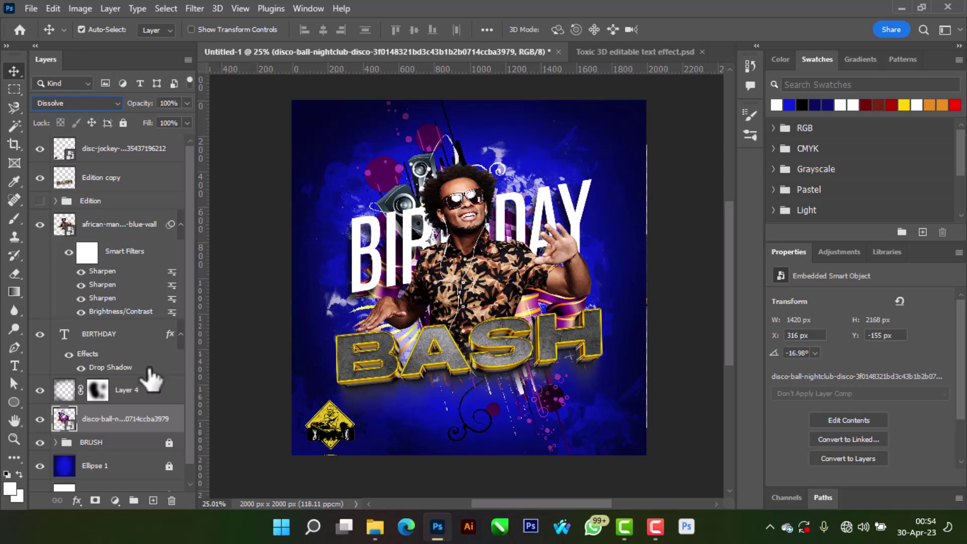
# Step: Add the white horizontal text "GROOVE STREET CLUB" in Akira Expanded Super Bold at 95.75 pt
pyautogui.click(16, 360)
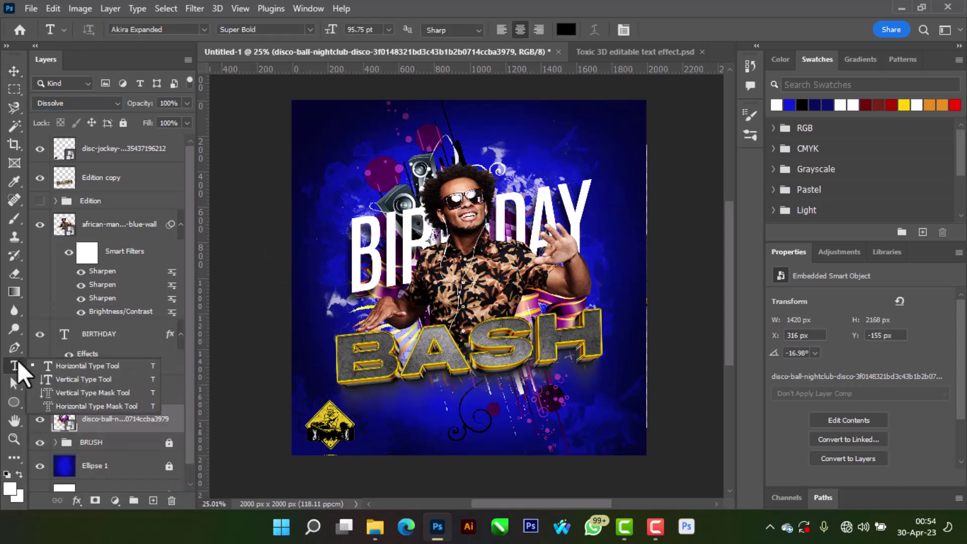
pyautogui.click(92, 366)
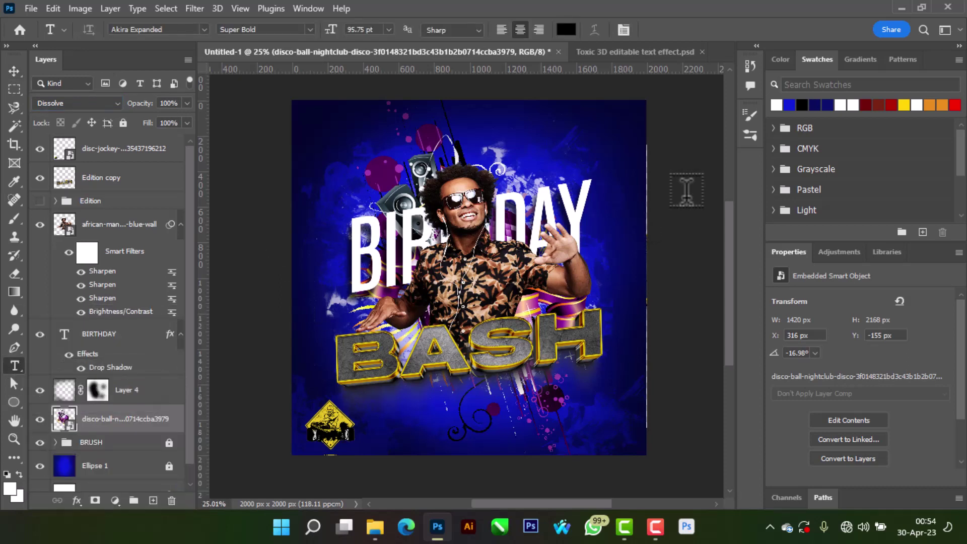
pyautogui.click(776, 104)
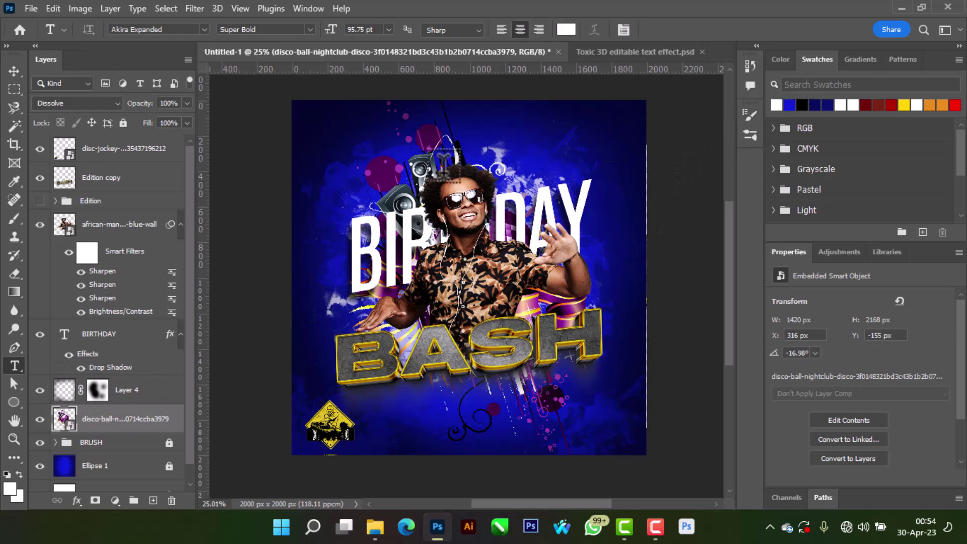
pyautogui.click(457, 187)
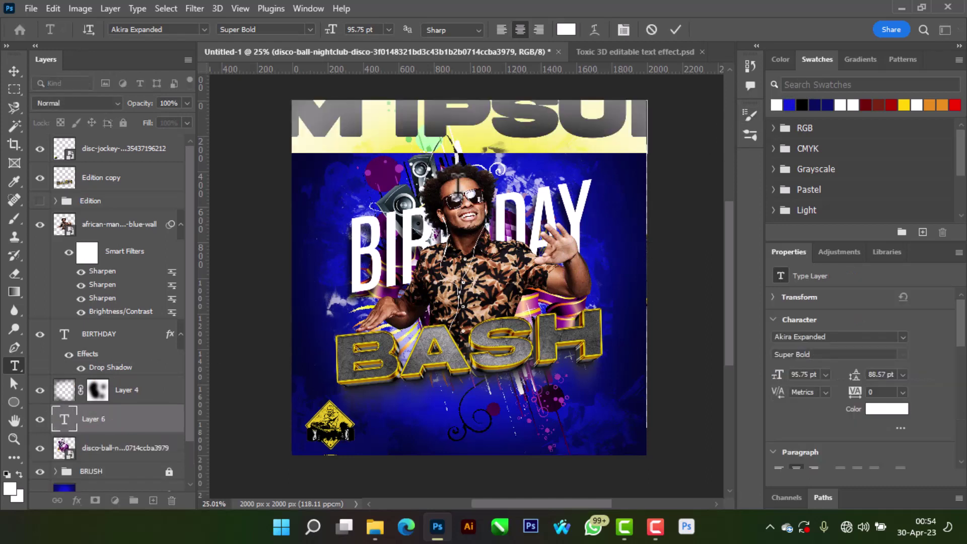
pyautogui.write('G')
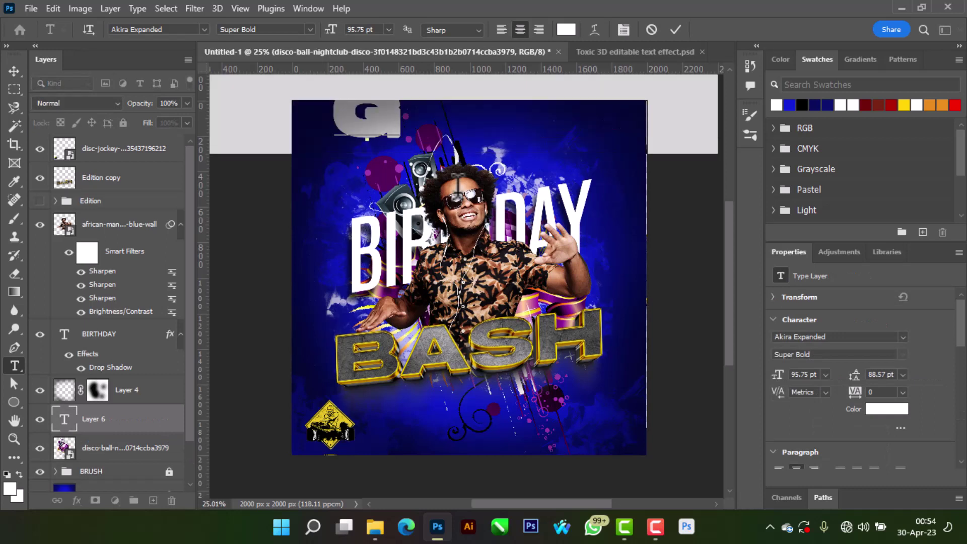
pyautogui.write('ROO')
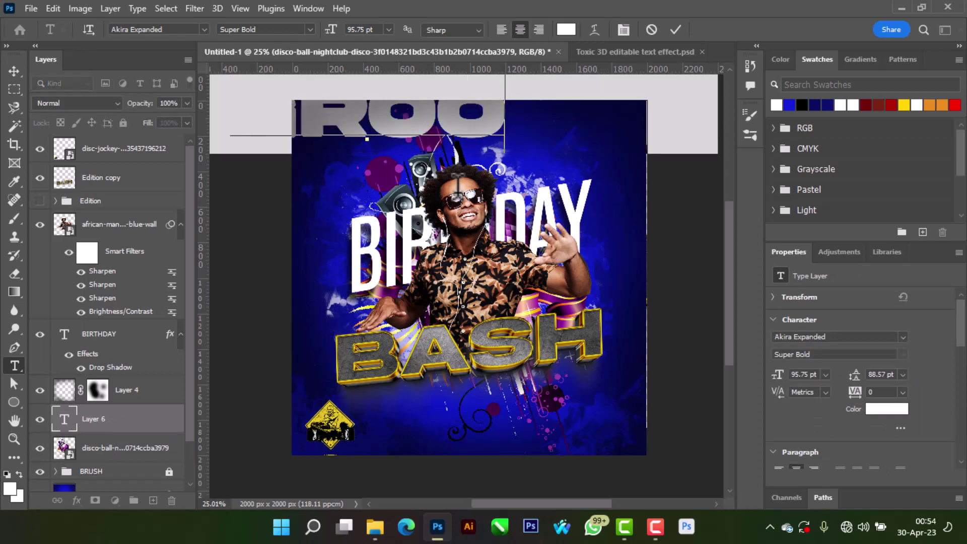
pyautogui.write('VE STRE')
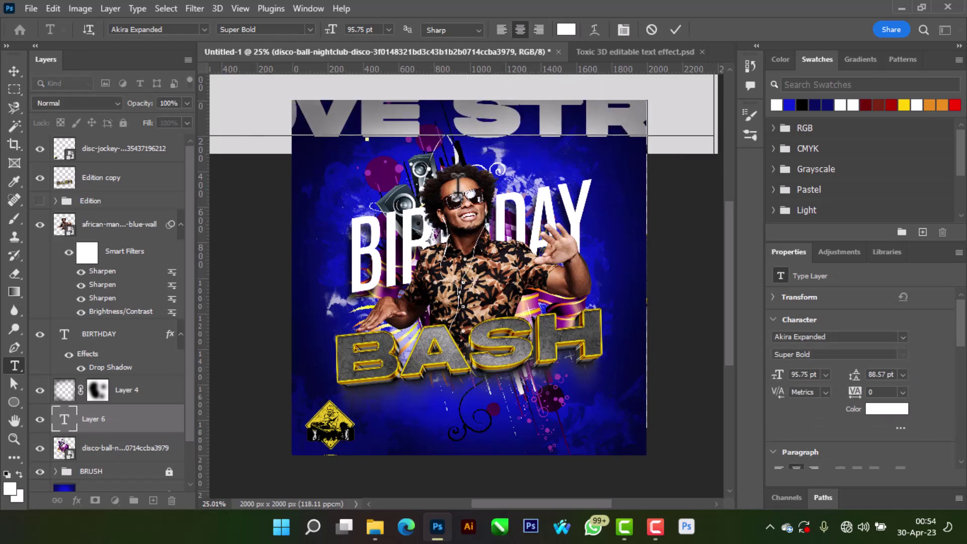
pyautogui.write('E')
pyautogui.write('T')
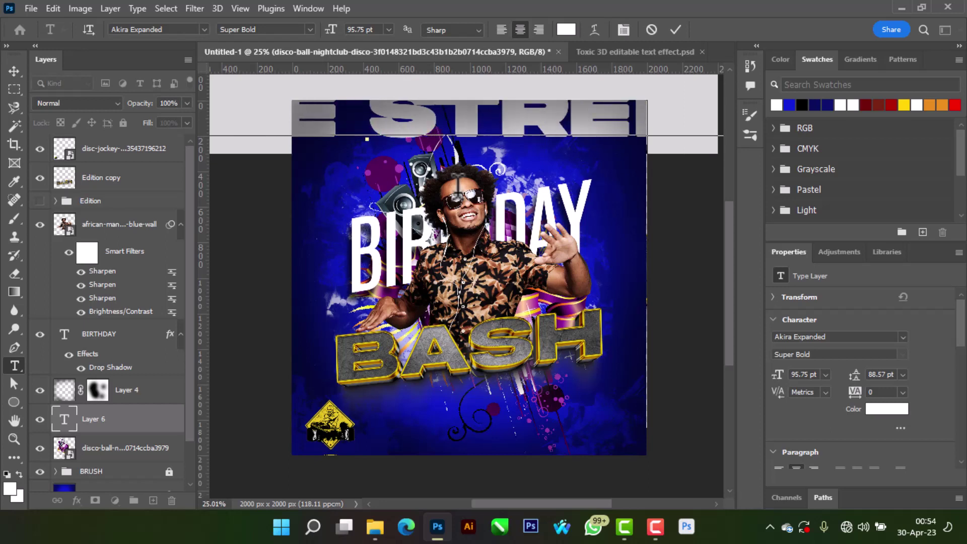
pyautogui.write(' GAN')
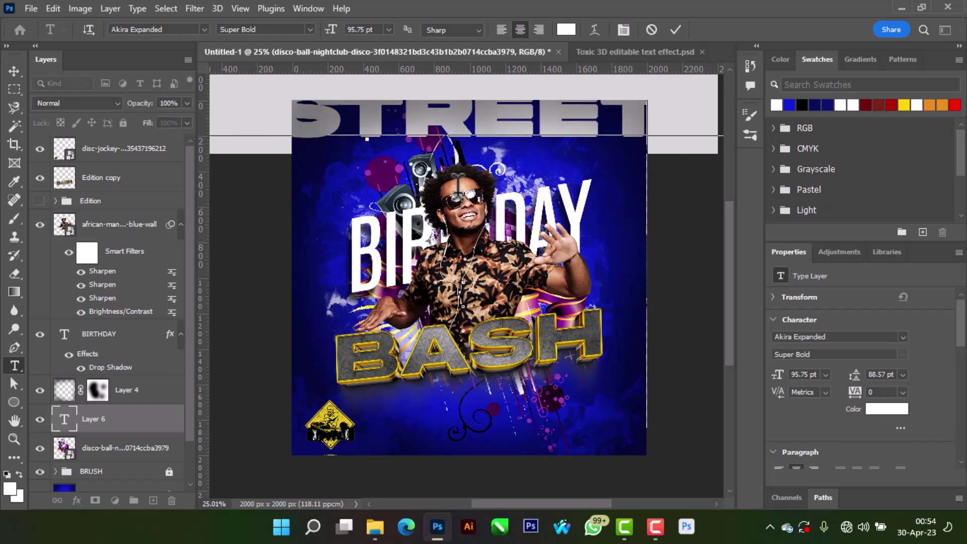
pyautogui.click(675, 30)
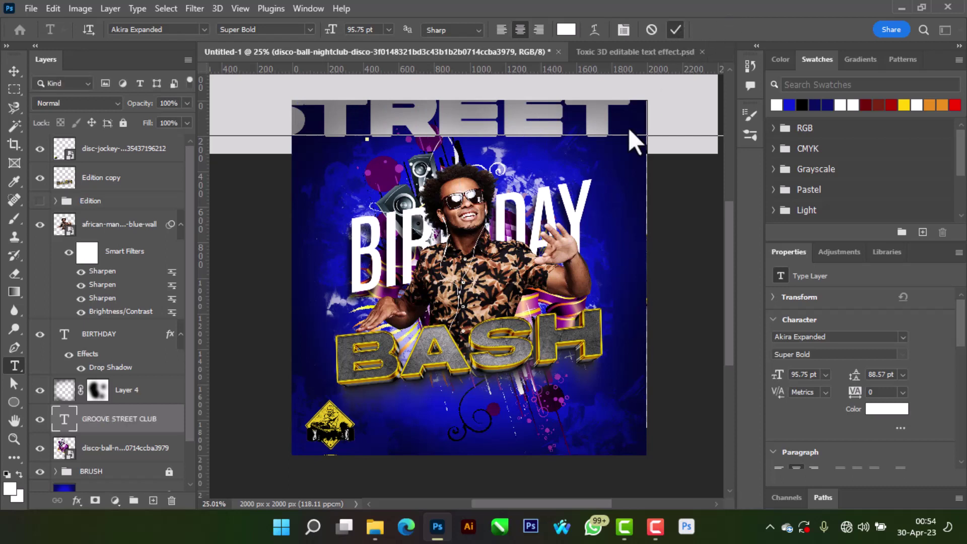
# Step: Scale the GROOVE STREET CLUB text down to about 28% and position it on one line above the man's head
pyautogui.click(11, 68)
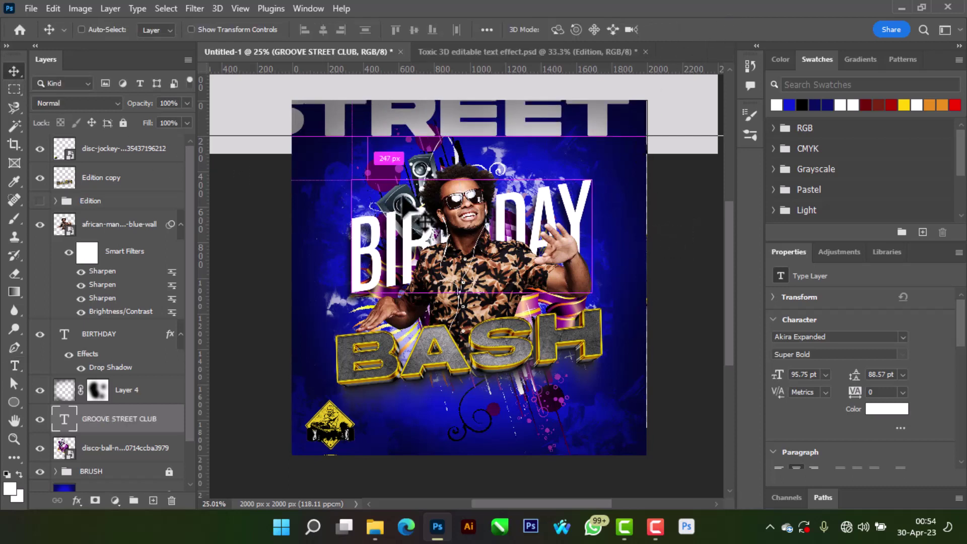
pyautogui.hotkey('ctrl', 't')
pyautogui.scroll(-1, 506, 153)
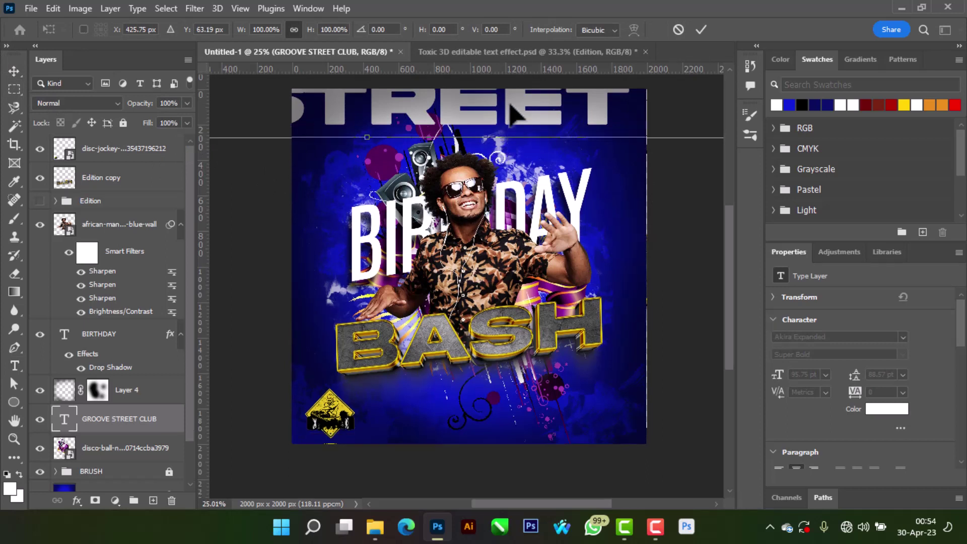
pyautogui.moveTo(506, 128); pyautogui.dragTo(471, 274)
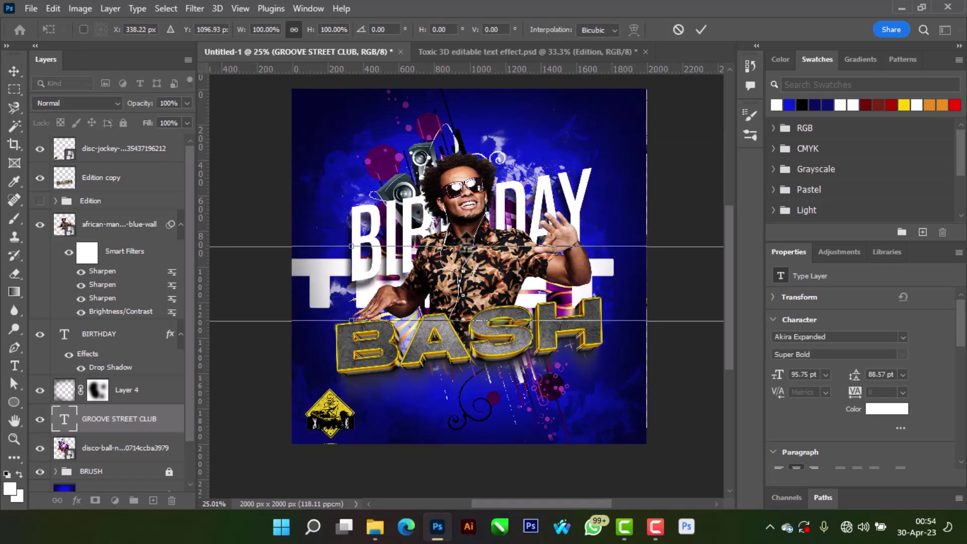
pyautogui.moveTo(466, 237); pyautogui.dragTo(583, 131)
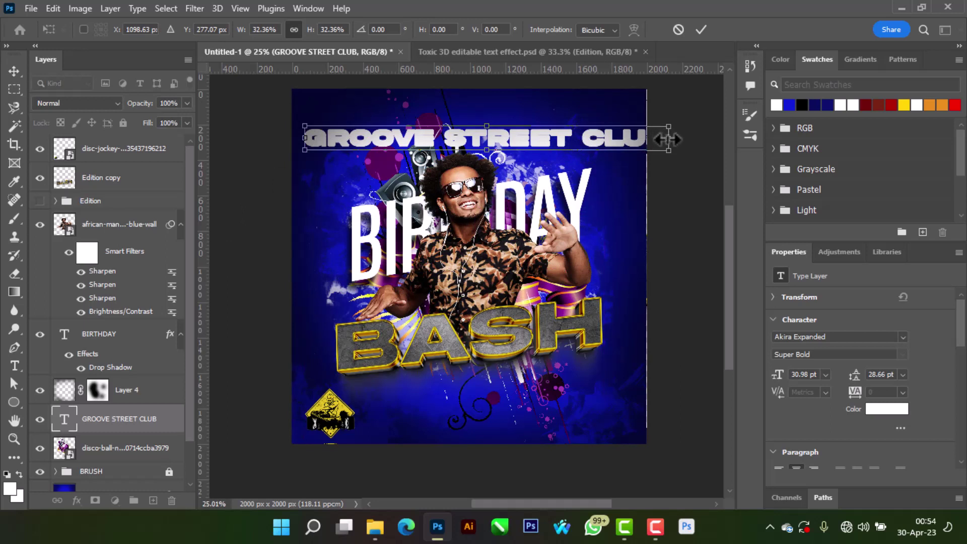
pyautogui.moveTo(667, 139); pyautogui.dragTo(621, 139)
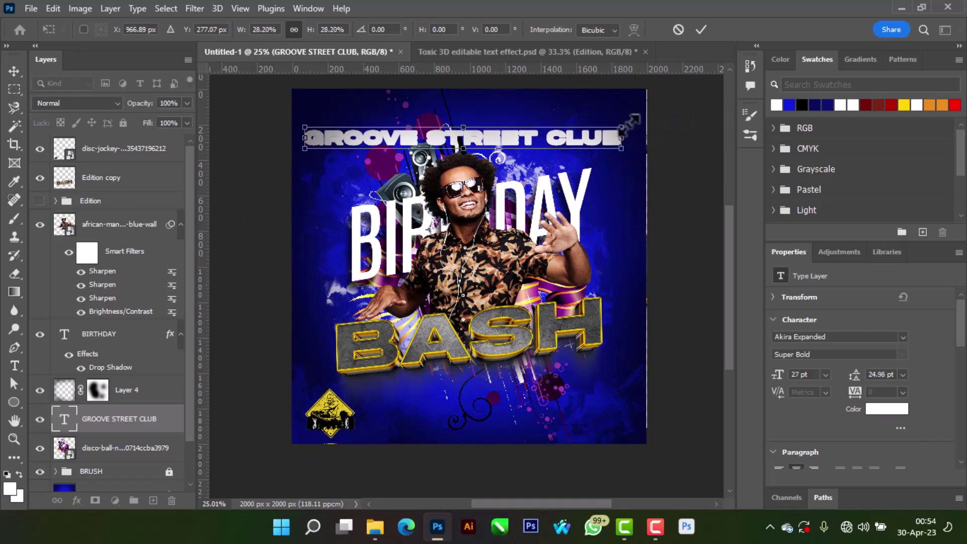
pyautogui.click(700, 30)
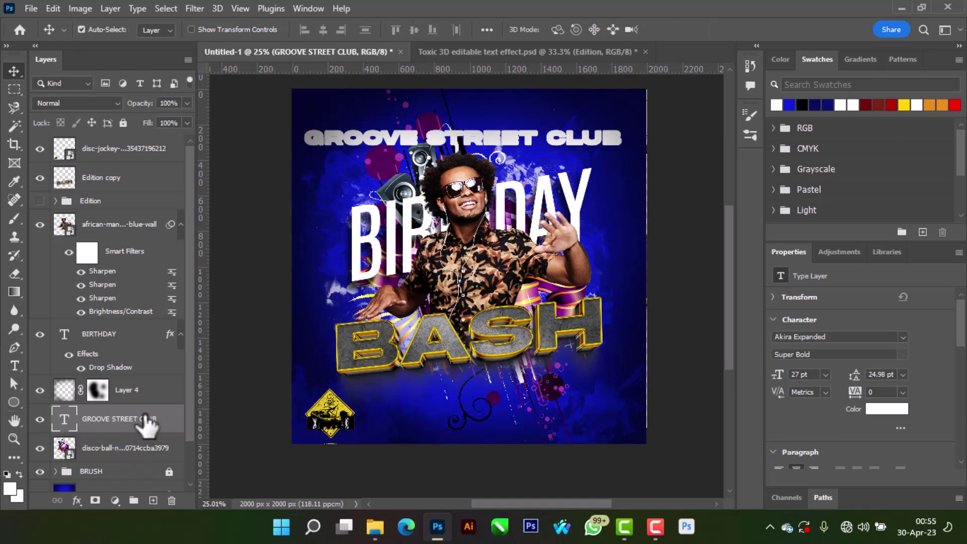
# Step: Move the GROOVE STREET CLUB layer above Layer 4 and shift the text slightly up and to the right
pyautogui.moveTo(145, 425); pyautogui.dragTo(146, 382)
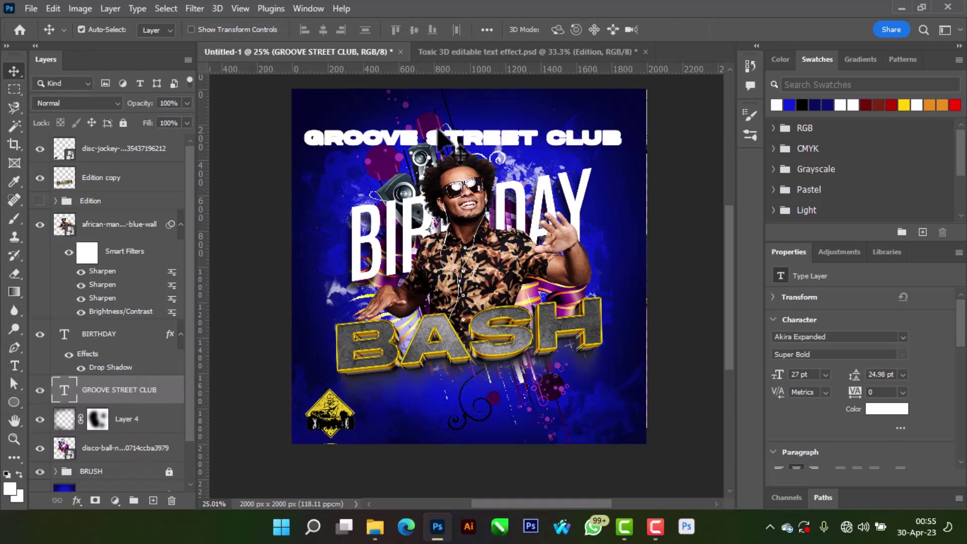
pyautogui.moveTo(461, 142); pyautogui.dragTo(467, 130)
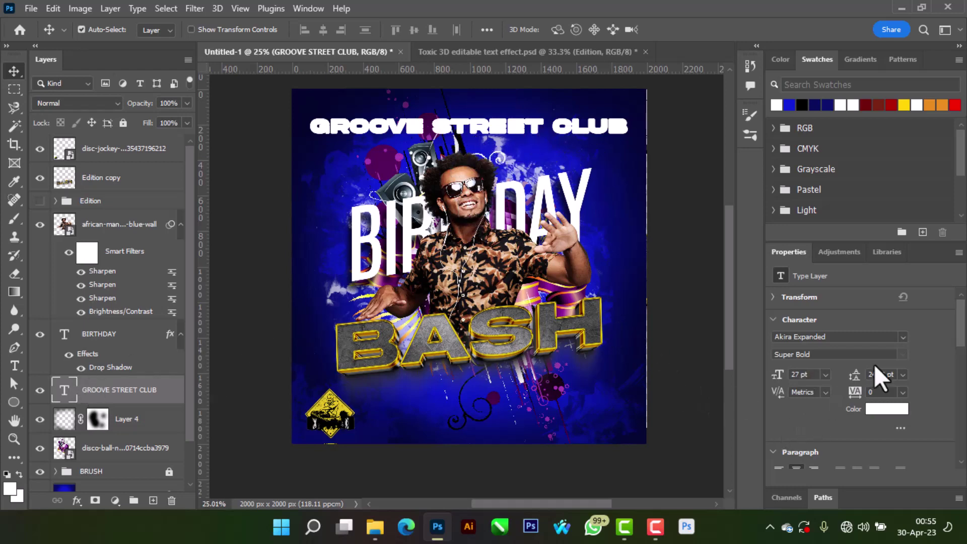
# Step: Change the GROOVE STREET CLUB text to Montserrat SemiBold and shift it slightly up and to the left
pyautogui.click(903, 336)
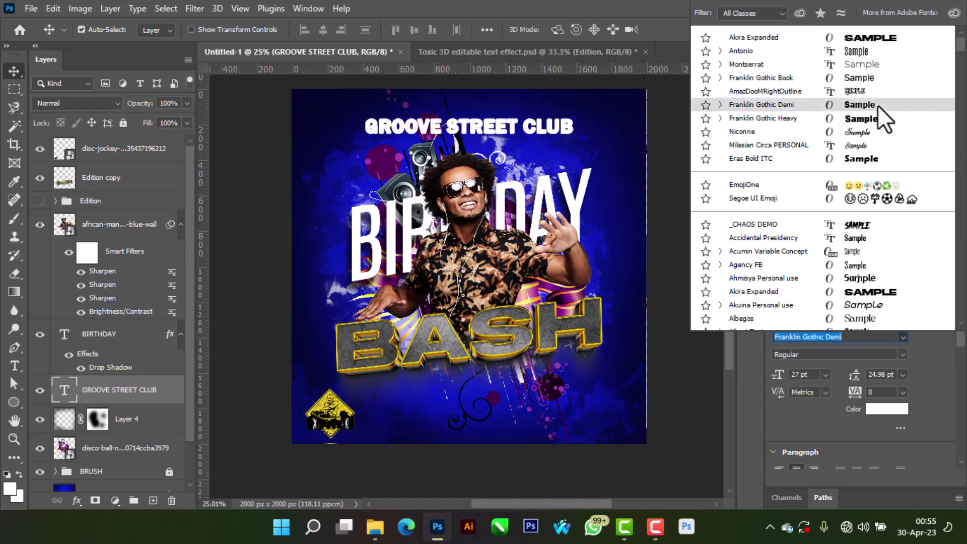
pyautogui.click(875, 65)
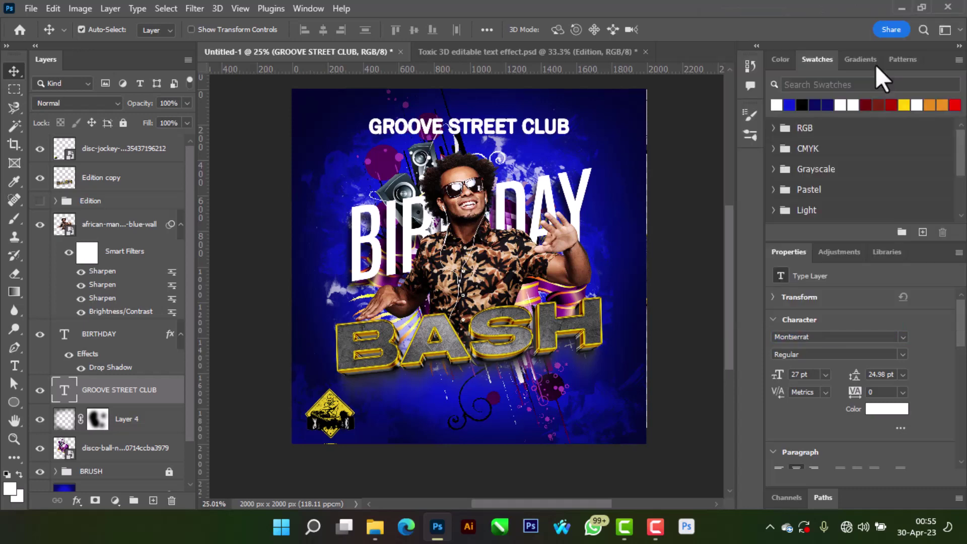
pyautogui.click(902, 354)
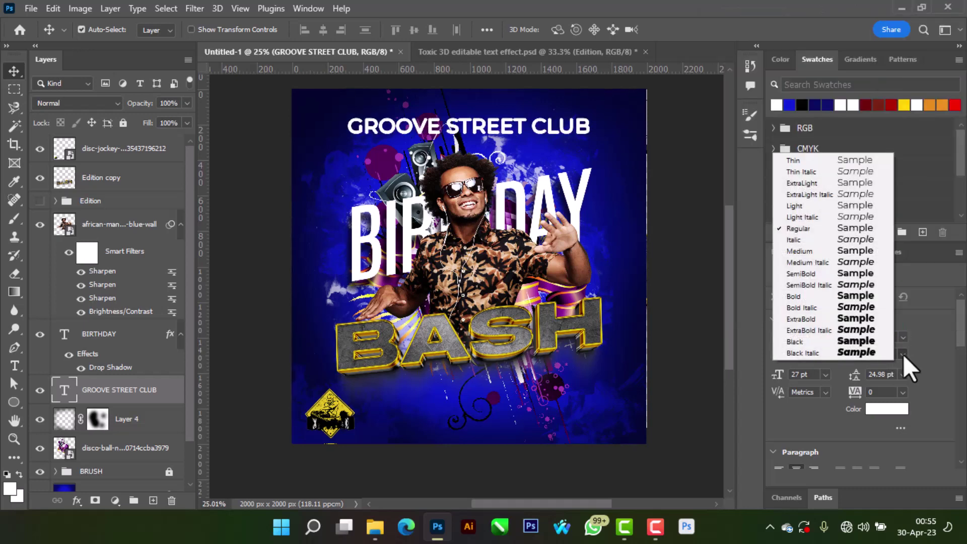
pyautogui.click(855, 300)
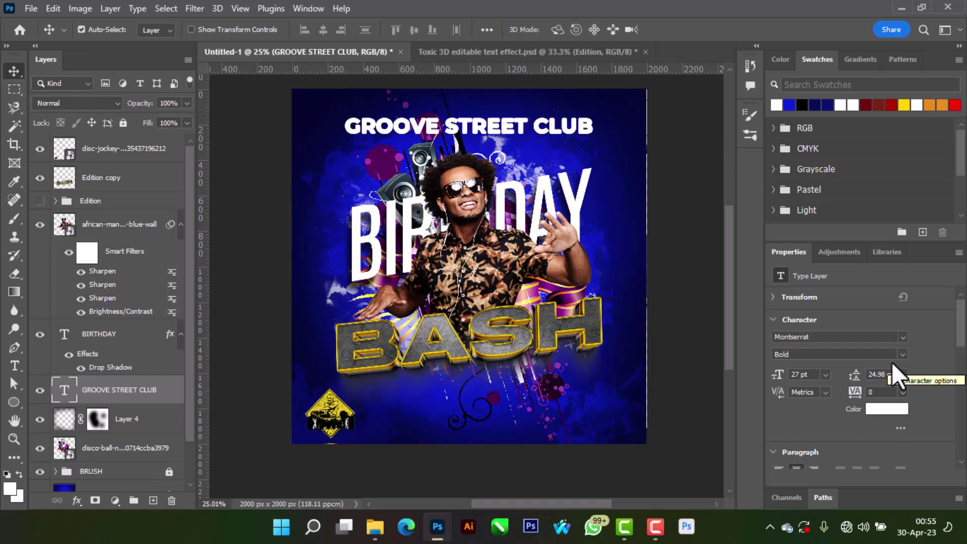
pyautogui.click(902, 354)
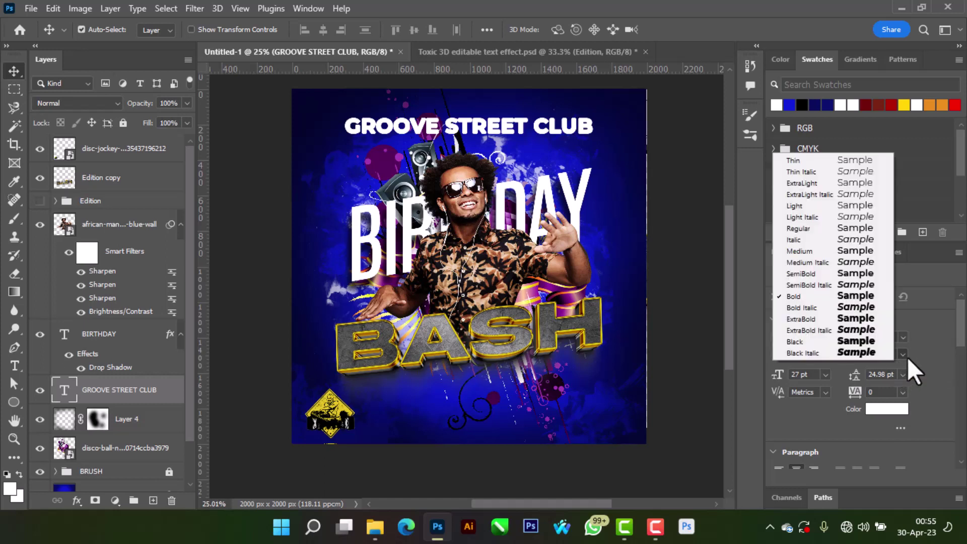
pyautogui.click(868, 319)
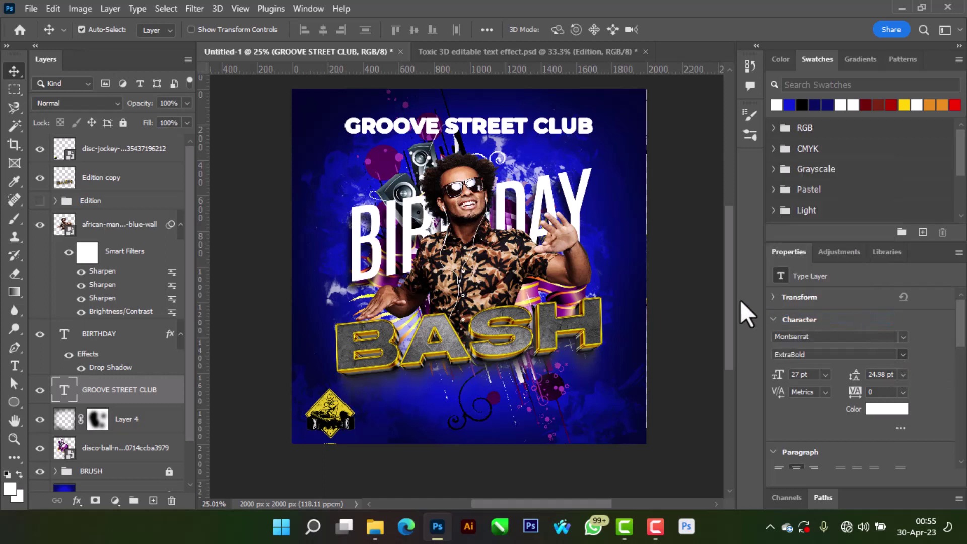
pyautogui.click(900, 354)
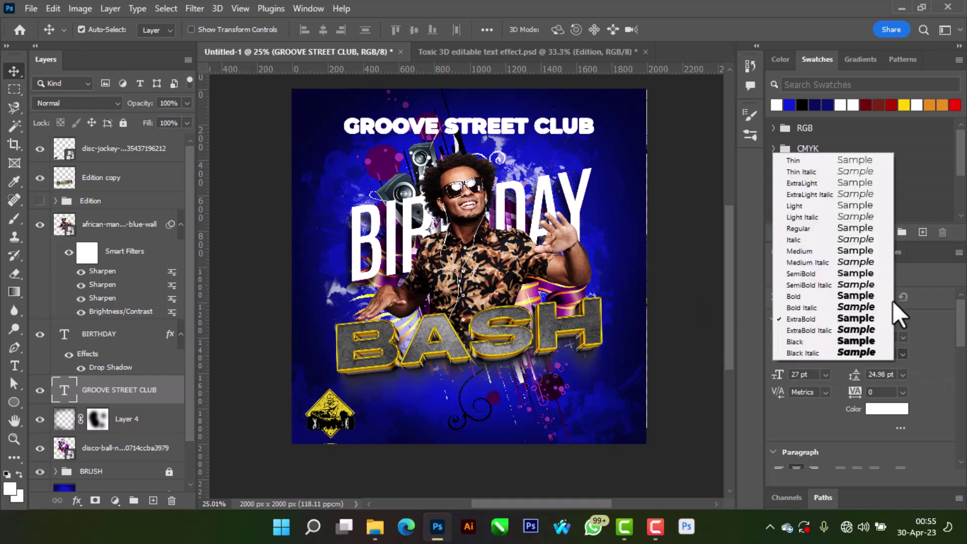
pyautogui.click(861, 272)
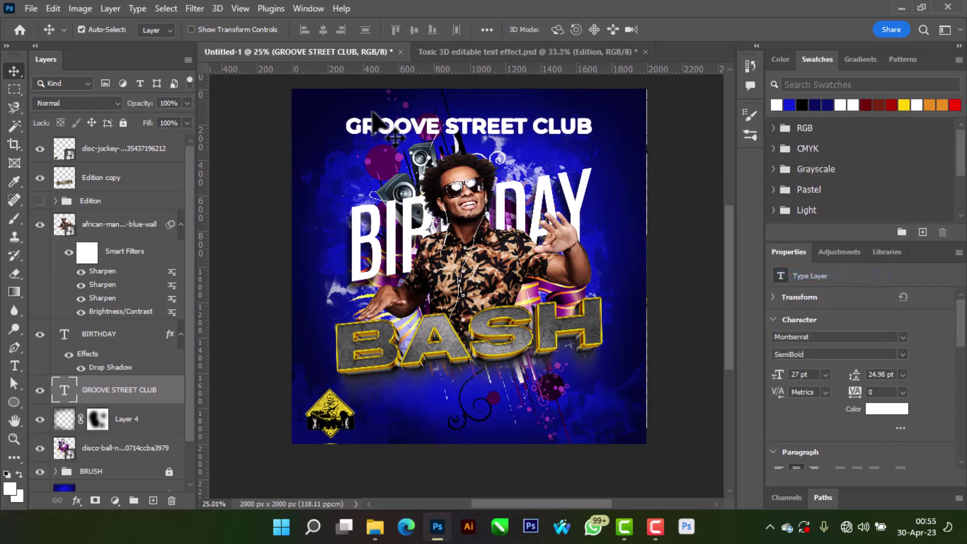
pyautogui.moveTo(466, 129); pyautogui.dragTo(462, 131)
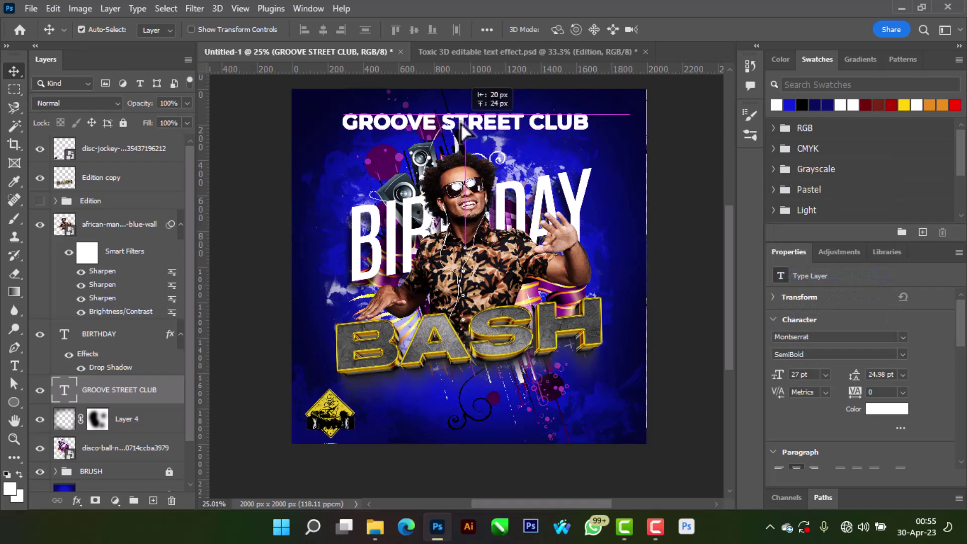
# Step: Set the disco-ball layer's blend mode to Darken
pyautogui.click(426, 185)
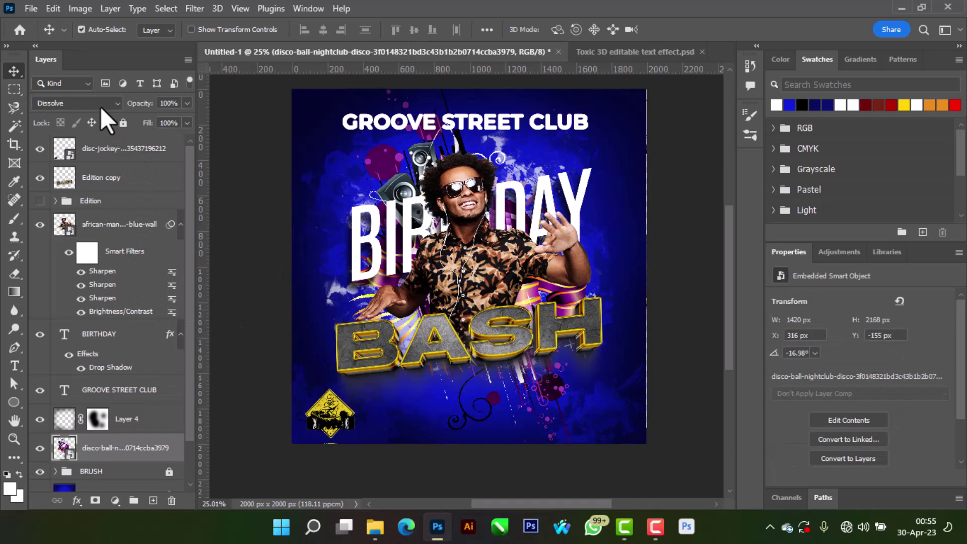
pyautogui.click(100, 107)
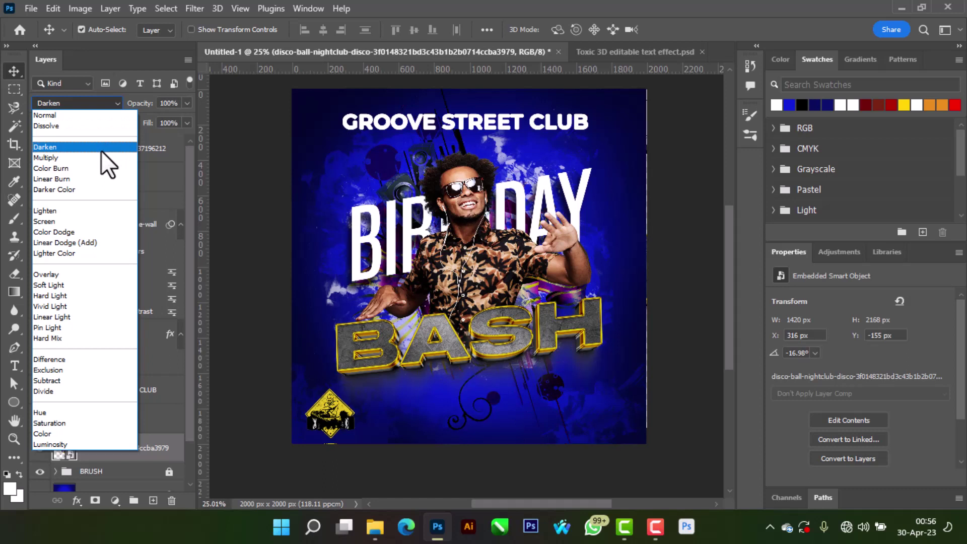
pyautogui.click(101, 148)
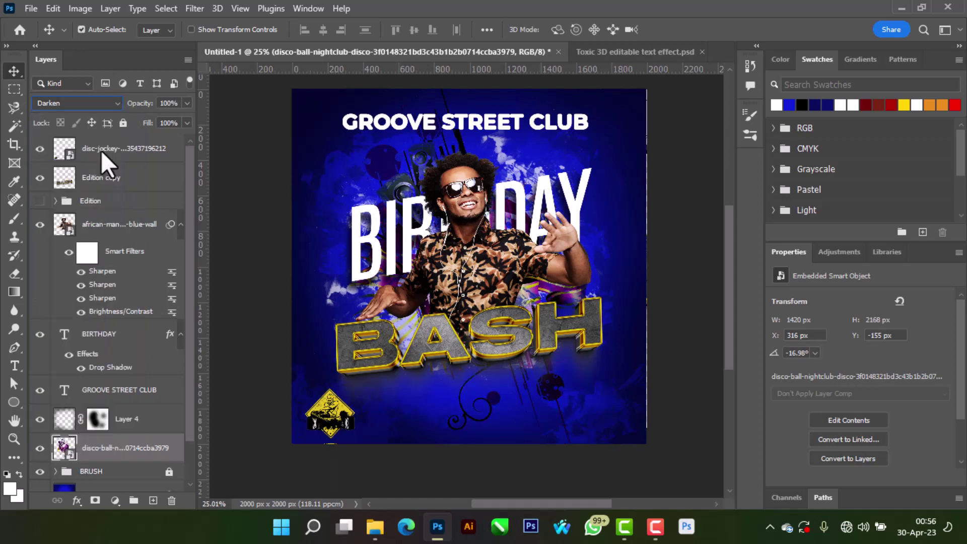
# Step: Add a black drop shadow to the GROOVE STREET CLUB text with a 33 px distance, reducing the shadow's size and opacity slightly
pyautogui.click(470, 118)
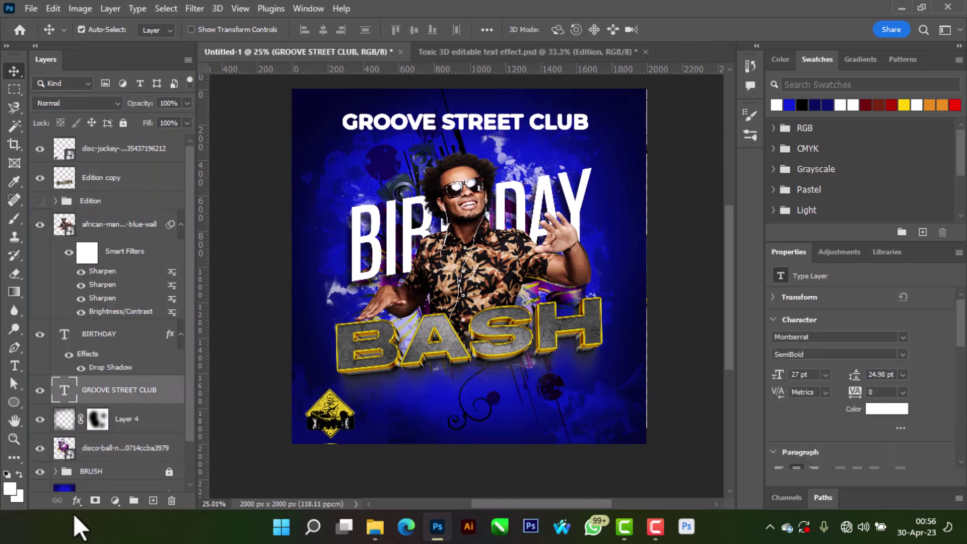
pyautogui.click(77, 500)
pyautogui.click(428, 288)
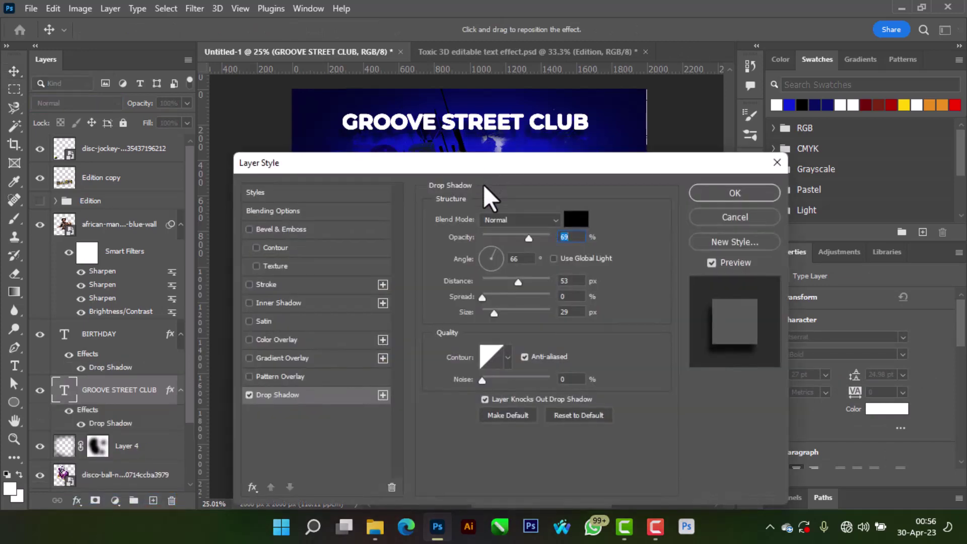
pyautogui.moveTo(487, 168); pyautogui.dragTo(487, 182)
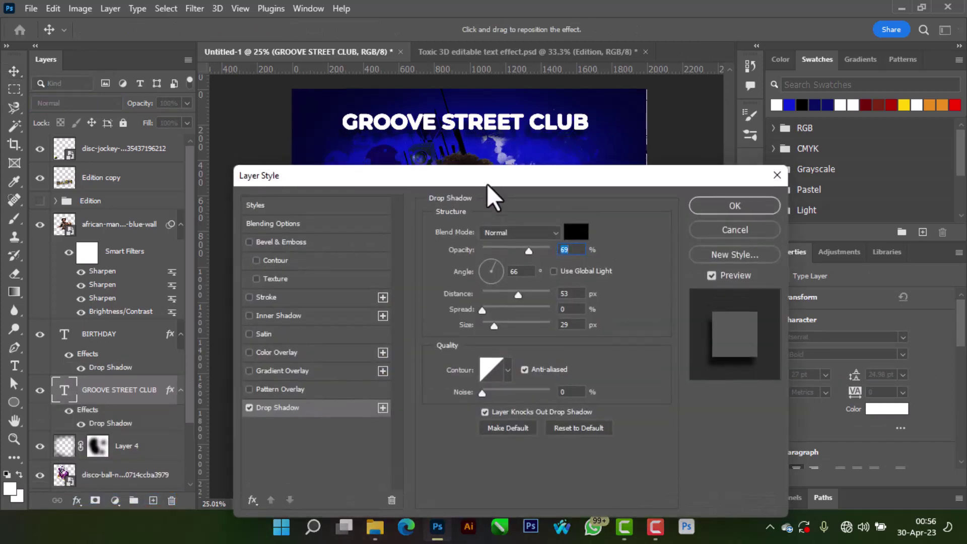
pyautogui.moveTo(518, 294); pyautogui.dragTo(509, 294)
pyautogui.click(506, 295)
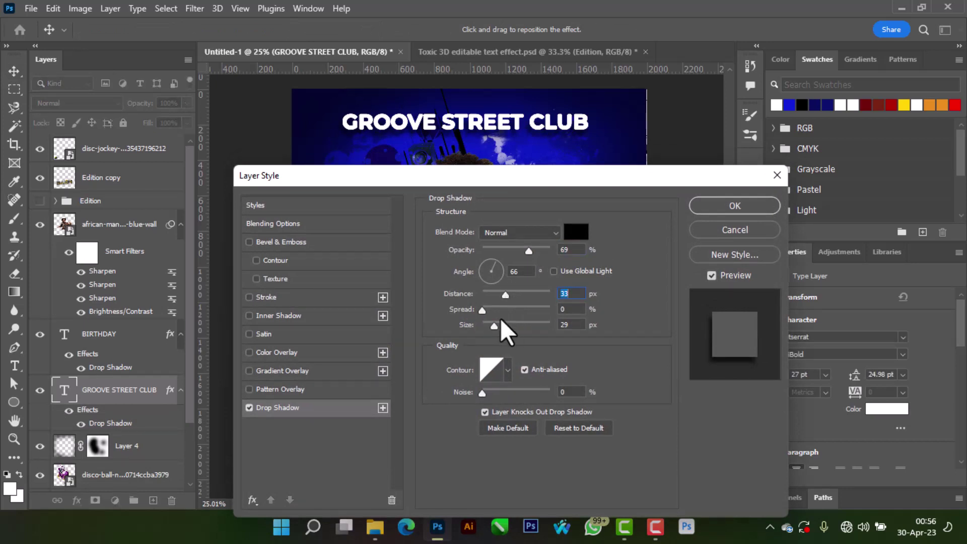
pyautogui.moveTo(492, 325); pyautogui.dragTo(489, 327)
pyautogui.click(491, 326)
pyautogui.moveTo(521, 250); pyautogui.dragTo(518, 251)
pyautogui.click(736, 199)
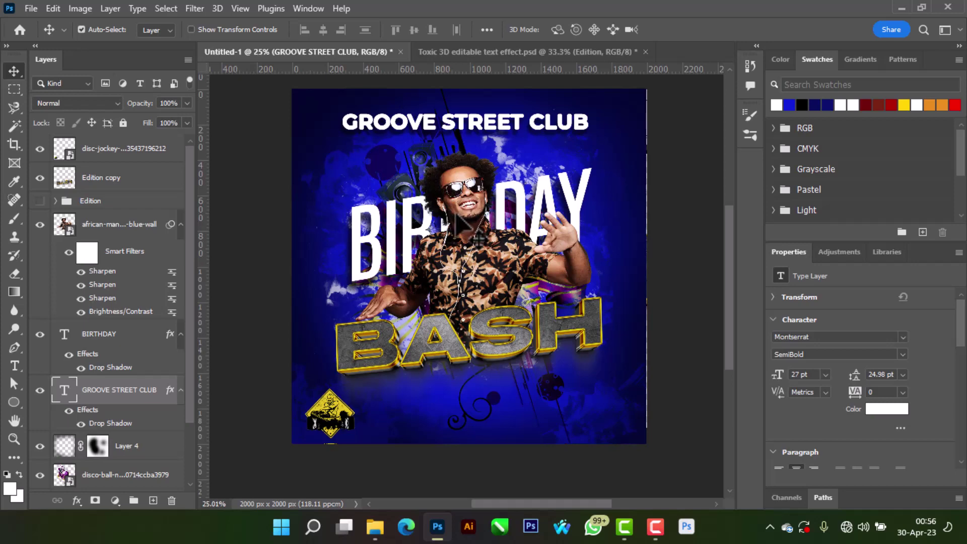
# Step: Move the man's image slightly down and to the right, to about X 362 px, Y 394 px
pyautogui.scroll(4, 455, 215)
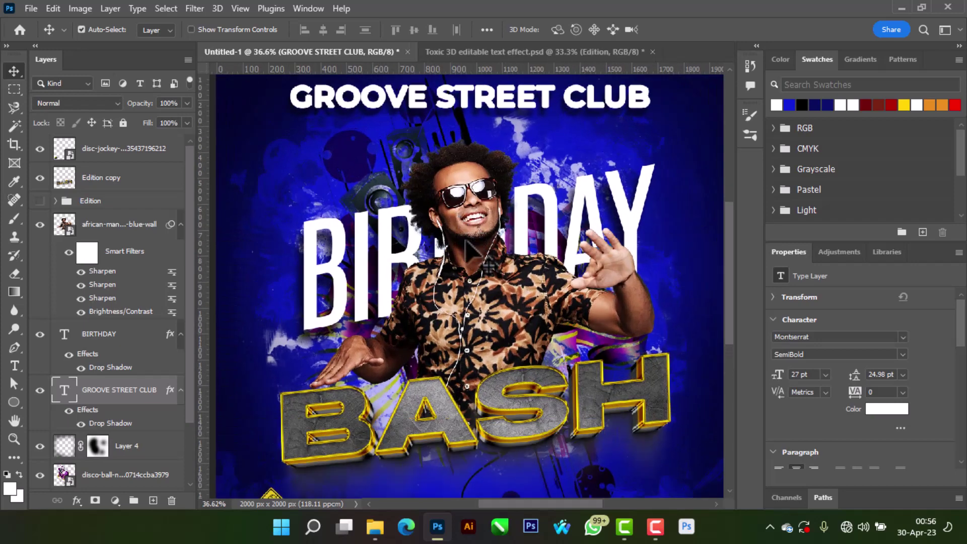
pyautogui.moveTo(465, 241); pyautogui.dragTo(468, 254)
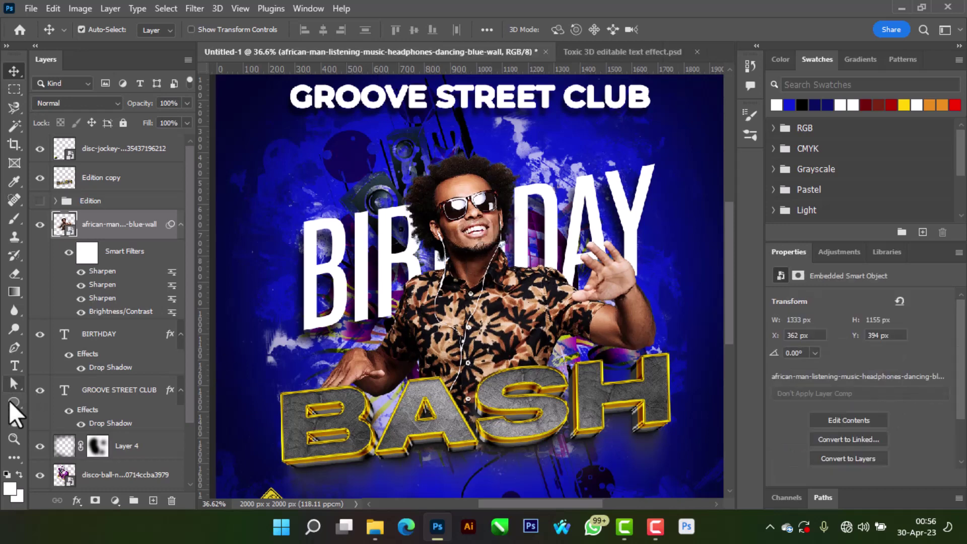
# Step: Add the white text "PRESENTS" in Montserrat SemiBold at 95.75 pt
pyautogui.click(15, 366)
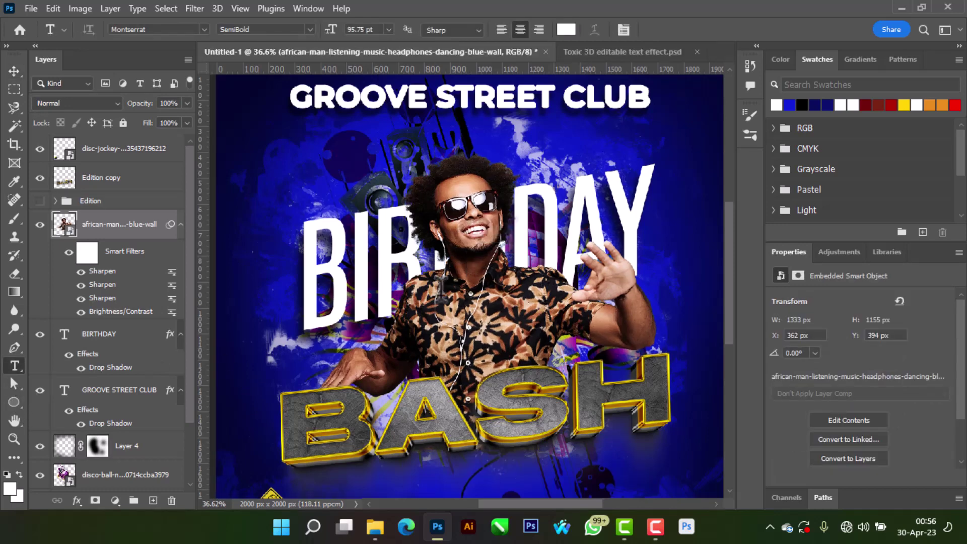
pyautogui.click(413, 133)
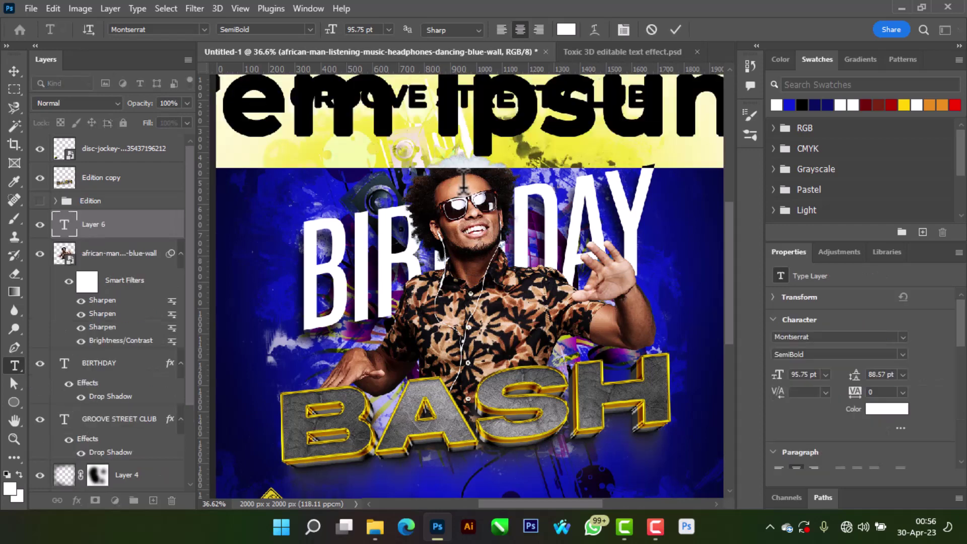
pyautogui.write('PRES')
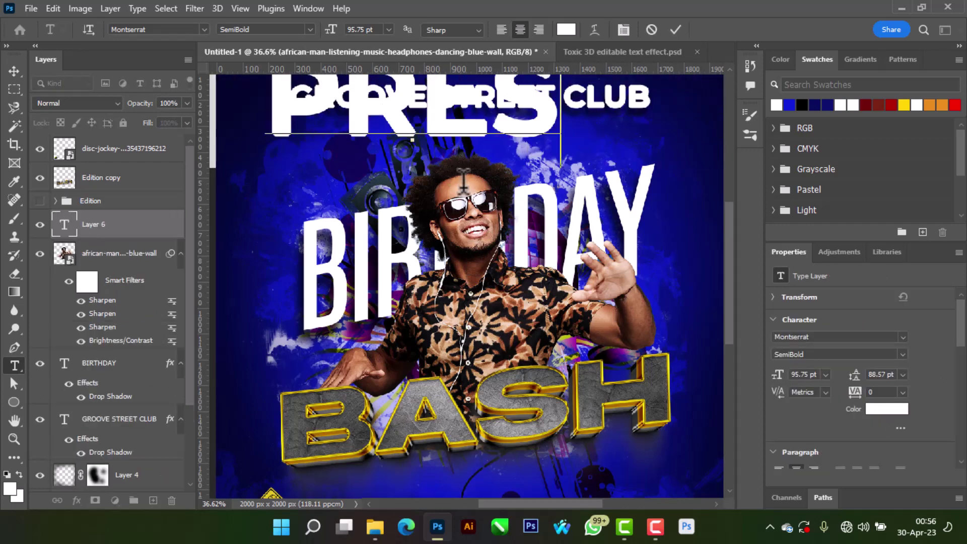
pyautogui.write('ENTS')
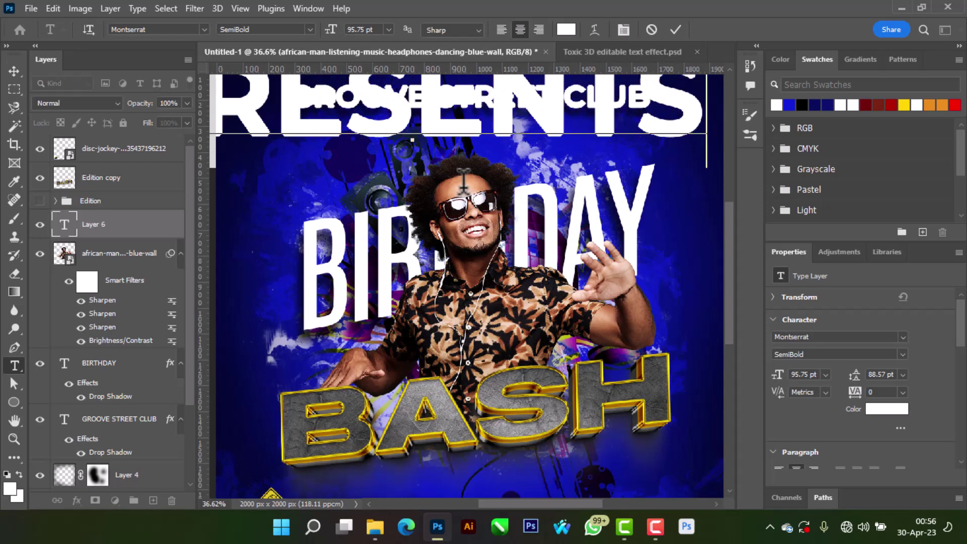
pyautogui.click(675, 29)
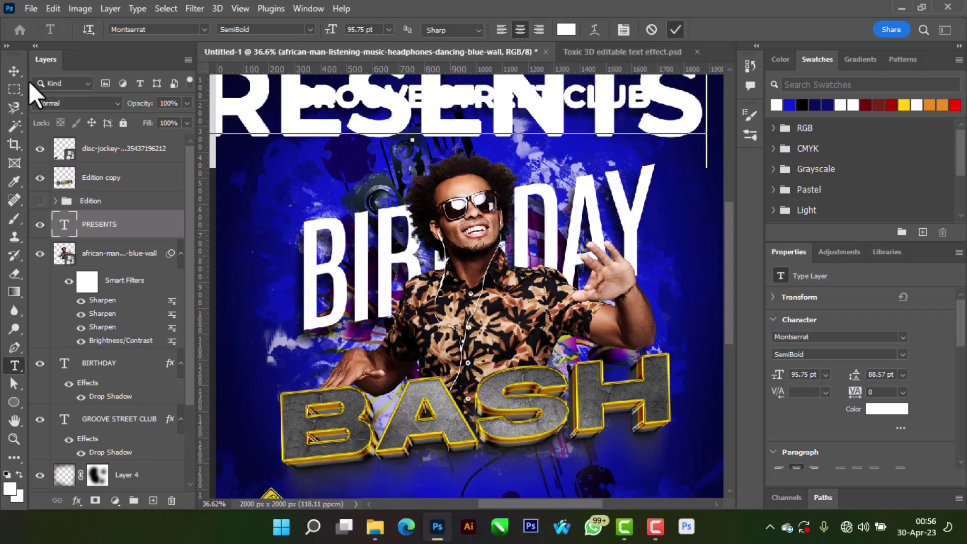
# Step: Scale the PRESENTS text down to about 16.5% and place it between the GROOVE STREET CLUB heading and the man's head
pyautogui.click(14, 71)
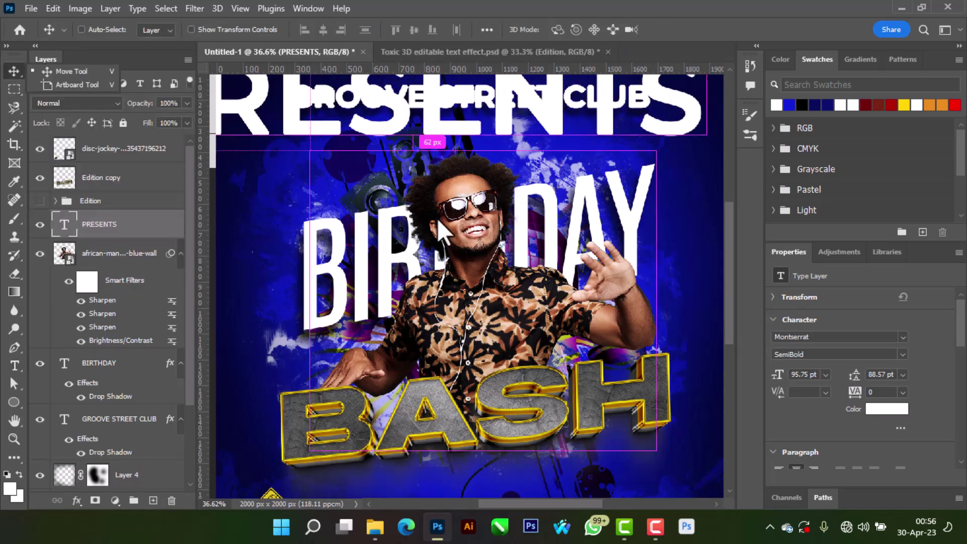
pyautogui.hotkey('ctrl', 't')
pyautogui.moveTo(506, 146); pyautogui.dragTo(521, 266)
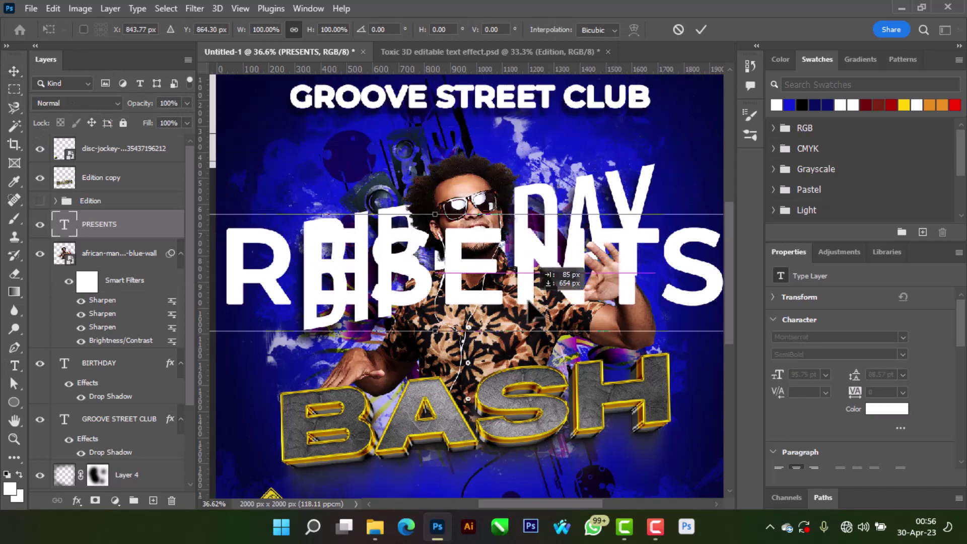
pyautogui.moveTo(435, 213); pyautogui.dragTo(471, 147)
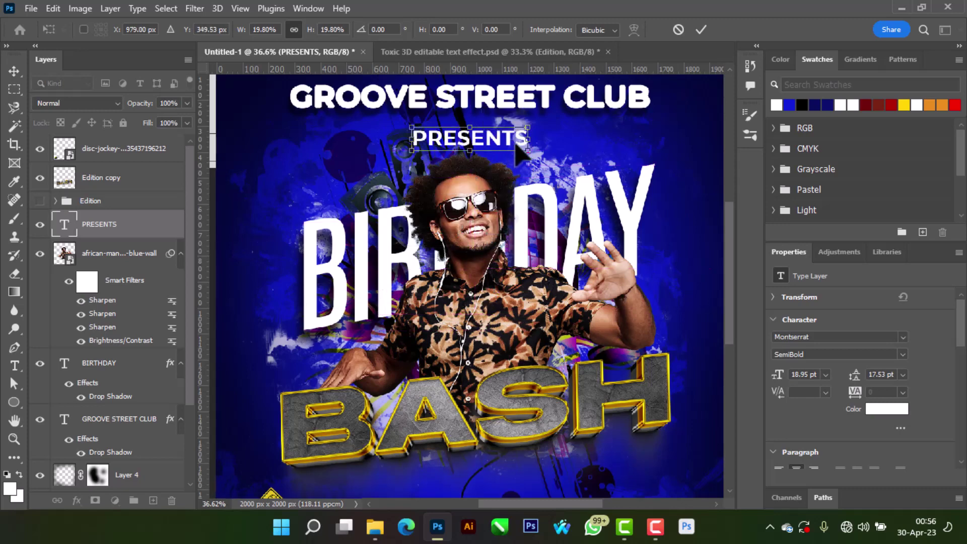
pyautogui.moveTo(528, 138); pyautogui.dragTo(485, 133)
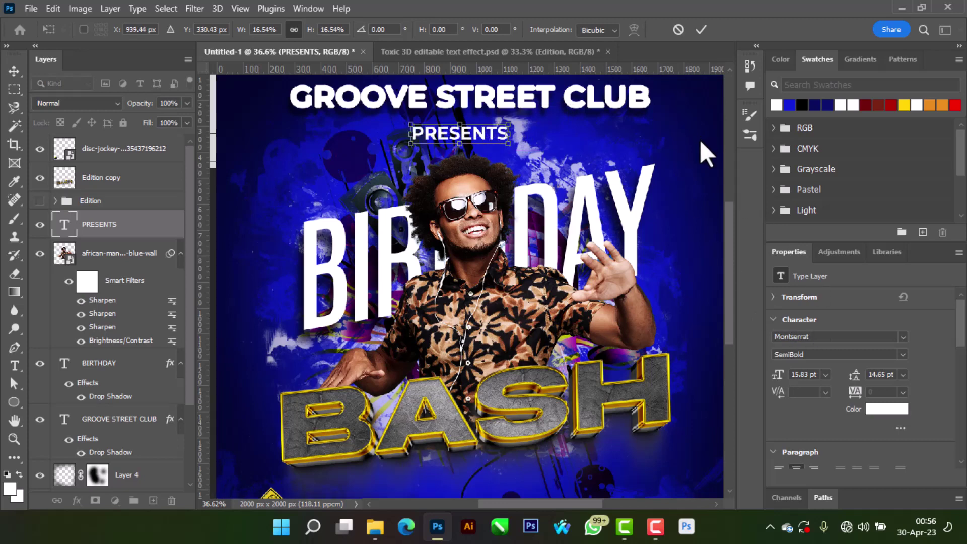
pyautogui.press('Return')
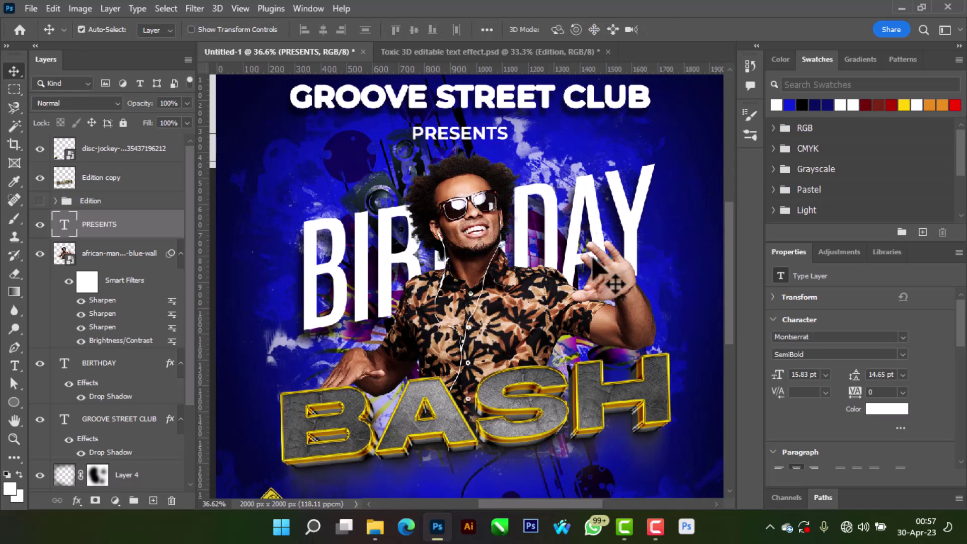
# Step: Shift the disco-ball image slightly left and down, to about X 269 px, Y -122 px
pyautogui.scroll(-1, 496, 166)
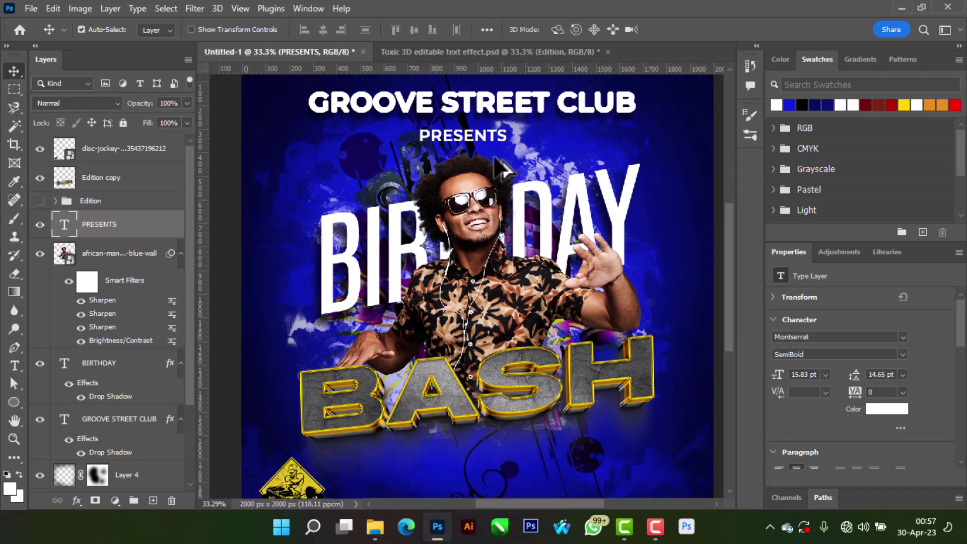
pyautogui.scroll(2, 445, 138)
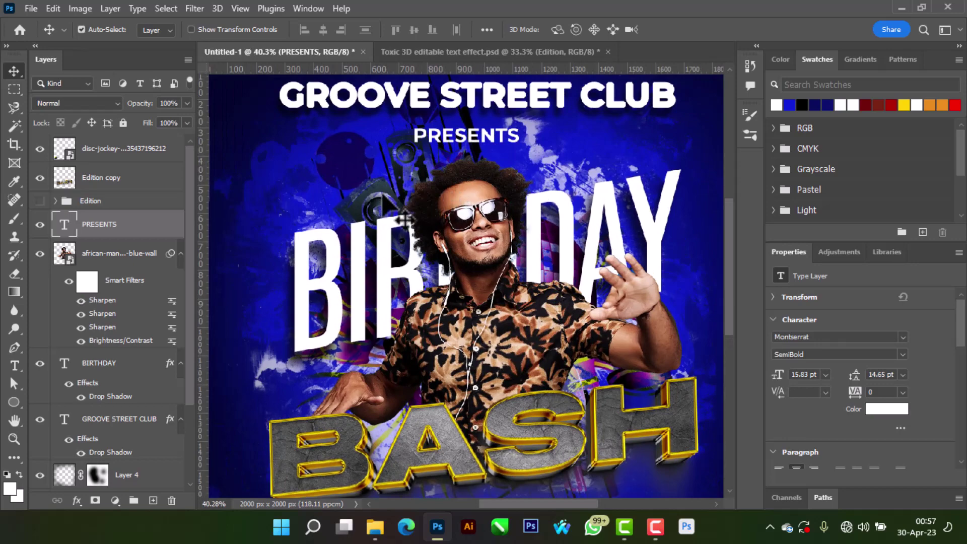
pyautogui.moveTo(383, 196); pyautogui.dragTo(379, 165)
pyautogui.scroll(-1, 398, 166)
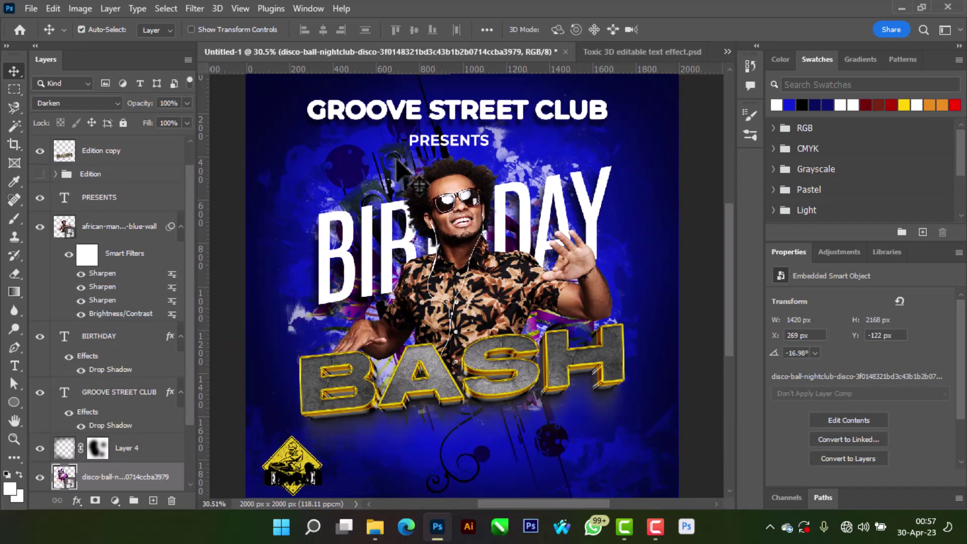
# Step: Scale the PRESENTS text down to about 93%, keeping it below the GROOVE STREET CLUB heading
pyautogui.click(470, 147)
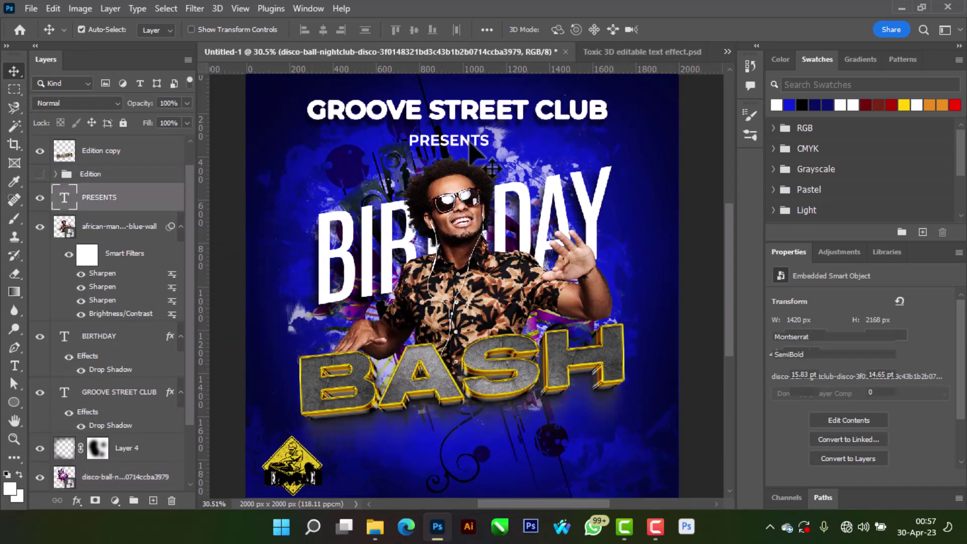
pyautogui.hotkey('ctrl', 't')
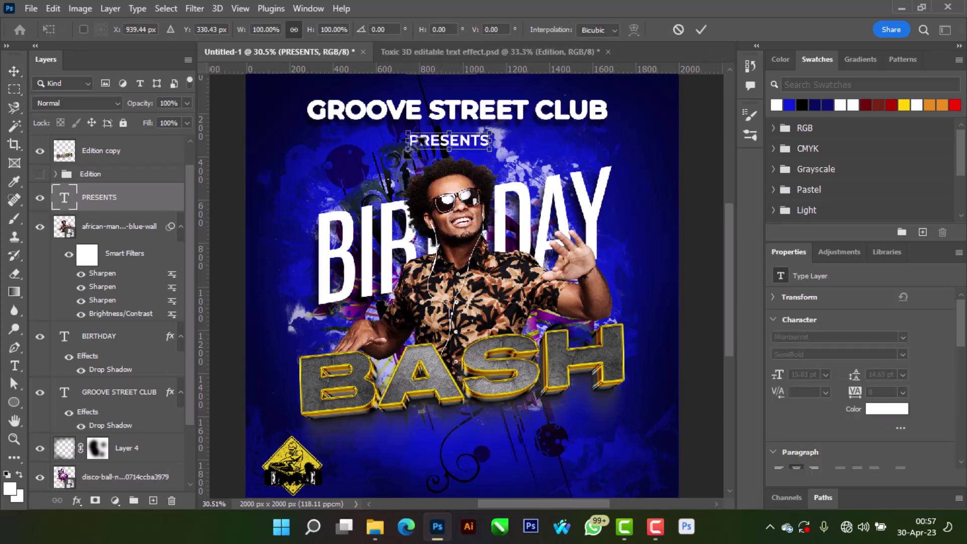
pyautogui.moveTo(409, 144); pyautogui.dragTo(414, 147)
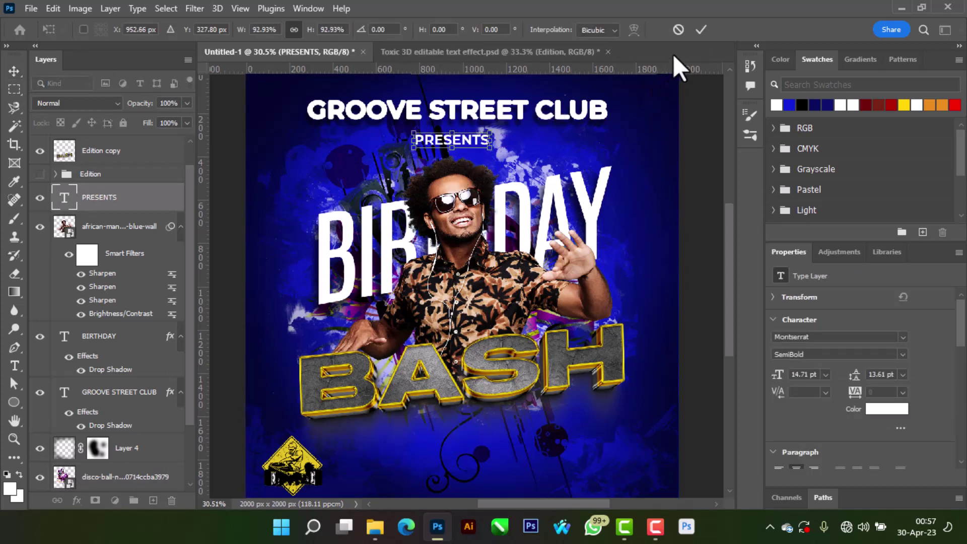
pyautogui.click(701, 31)
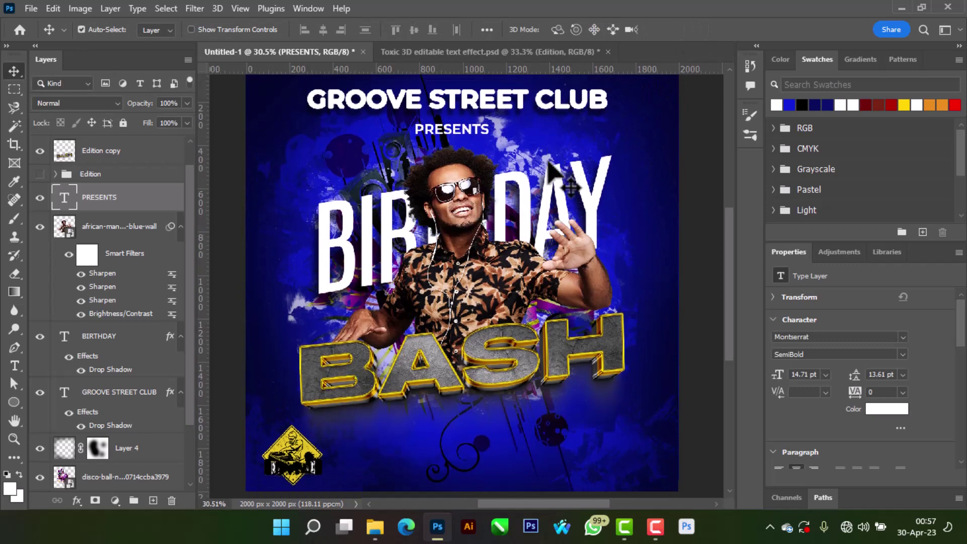
# Step: Move the disco-ball image down to about Y -61 px, keeping X at 269 px
pyautogui.moveTo(562, 441); pyautogui.dragTo(559, 455)
pyautogui.scroll(-3, 565, 438)
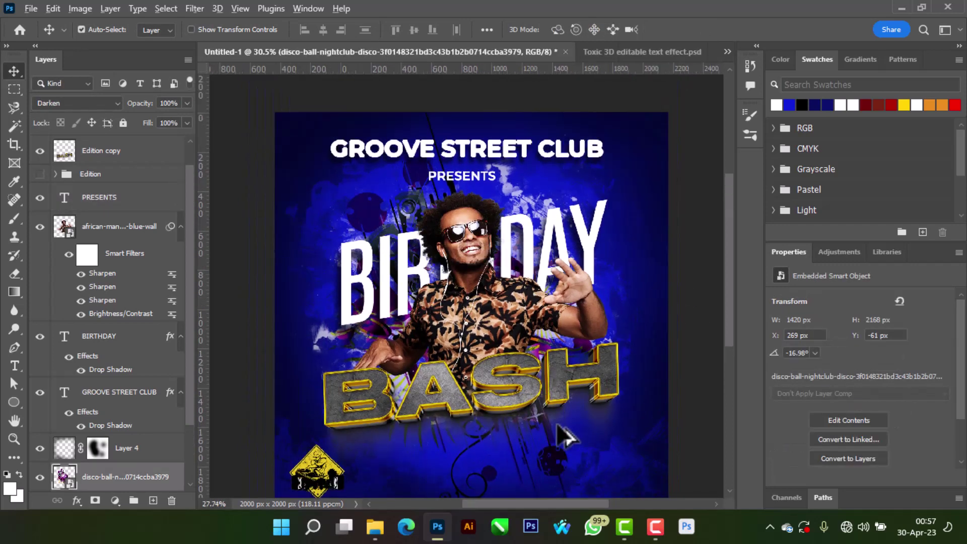
pyautogui.scroll(2, 526, 360)
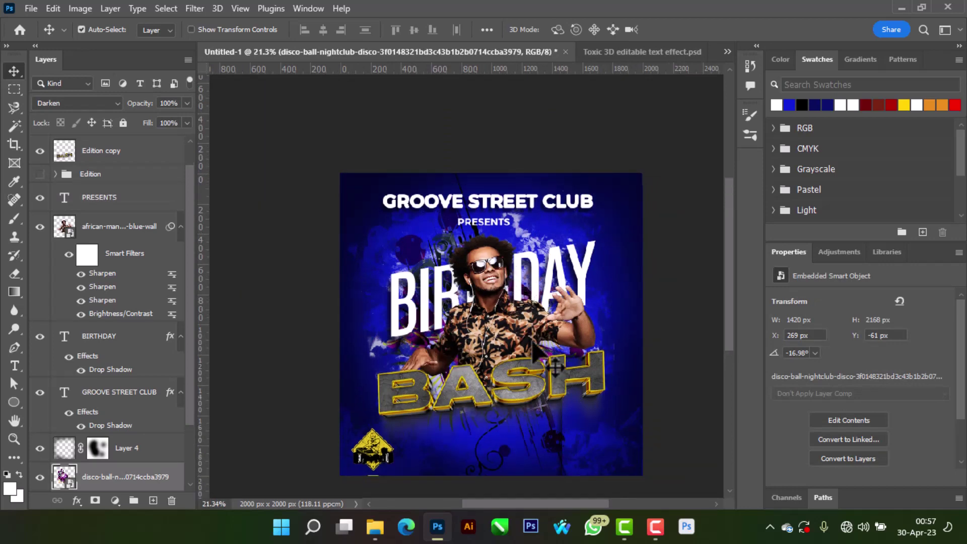
pyautogui.scroll(2, 605, 416)
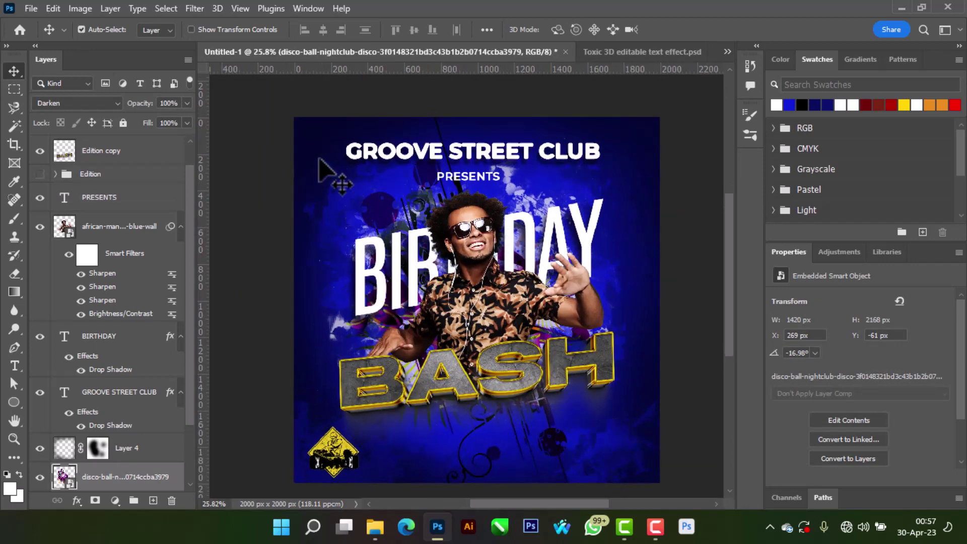
# Step: Compare the flyer with and without Layer 4's edge shading, and reduce that layer's opacity to 42%
pyautogui.click(313, 158)
pyautogui.click(40, 447)
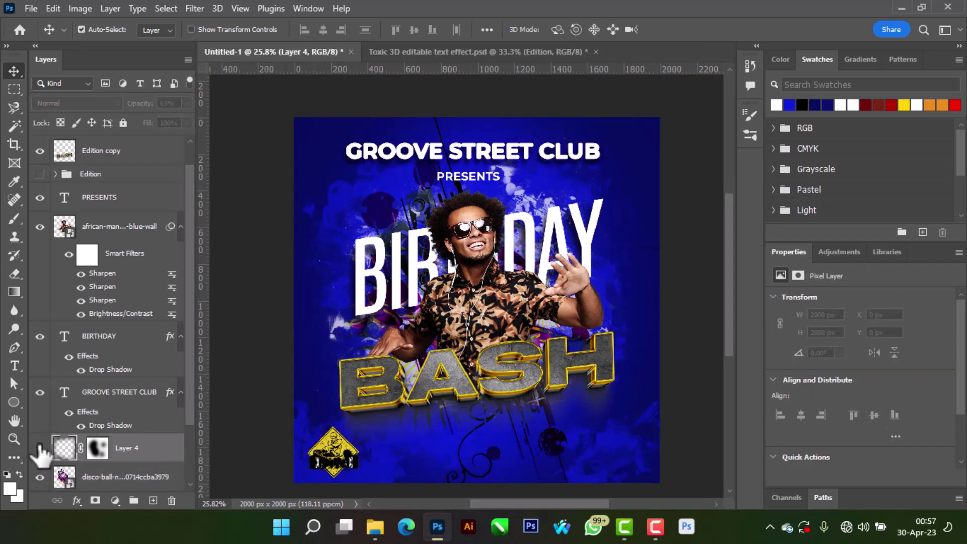
pyautogui.click(40, 448)
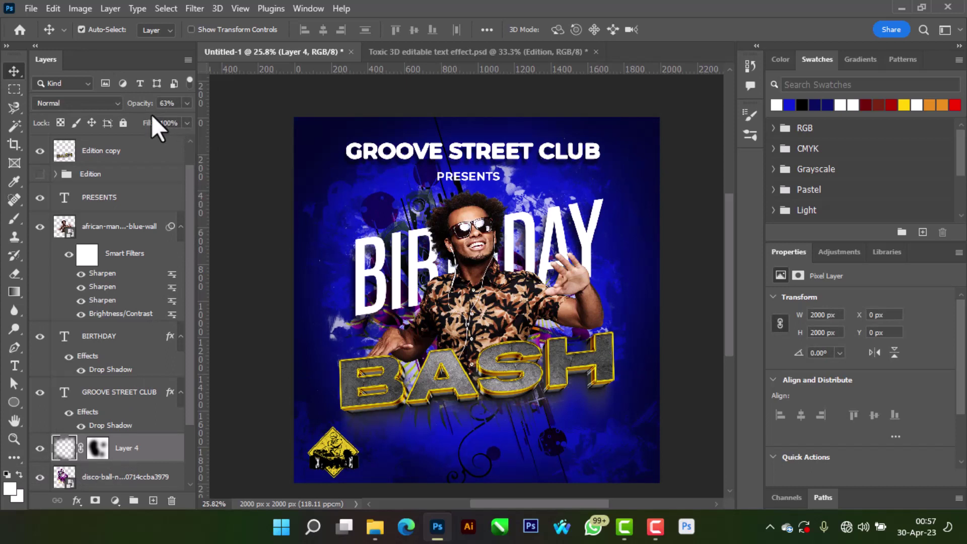
pyautogui.moveTo(138, 104); pyautogui.dragTo(139, 107)
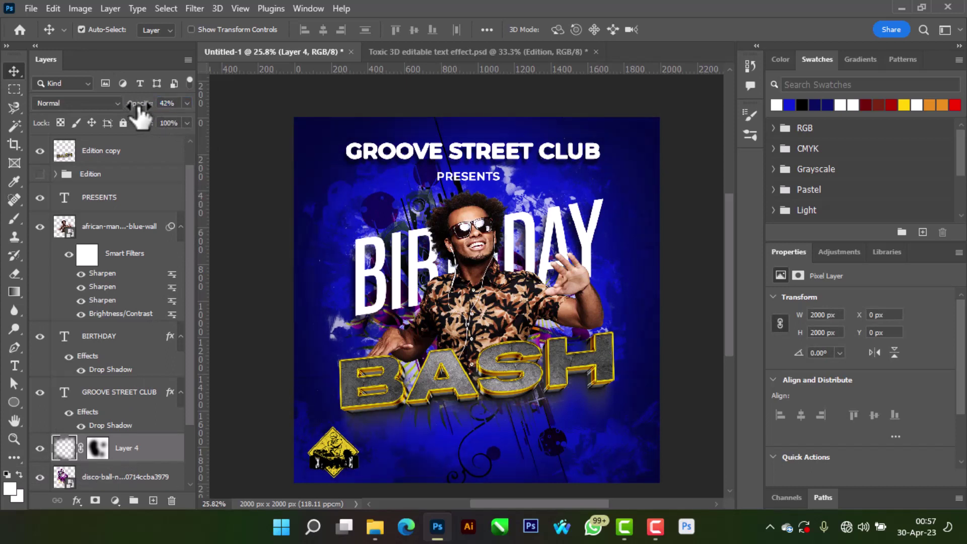
# Step: Draw a white rectangle of about 651 × 131 px without a stroke below BASH and place it at about X 727 px, Y 1765 px
pyautogui.scroll(-1, 478, 385)
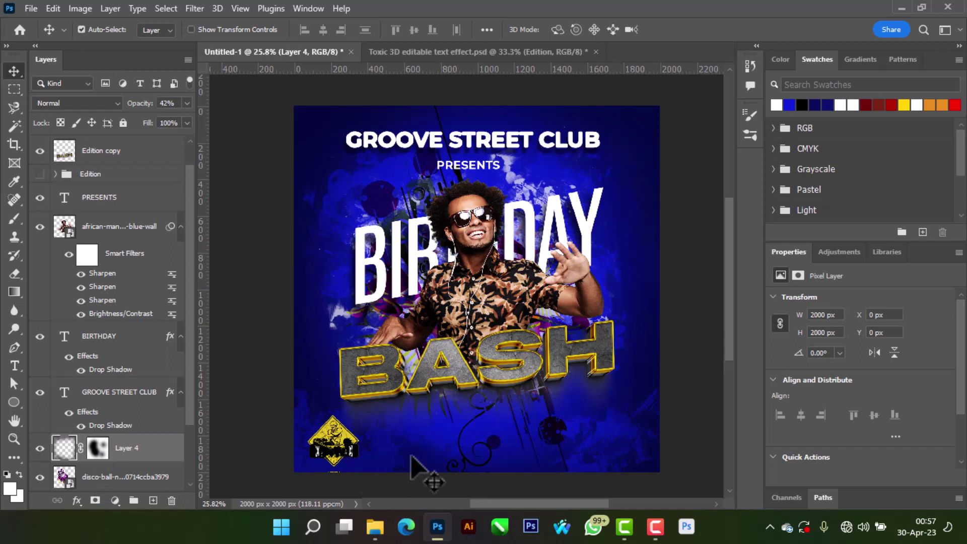
pyautogui.rightClick(14, 403)
pyautogui.click(61, 404)
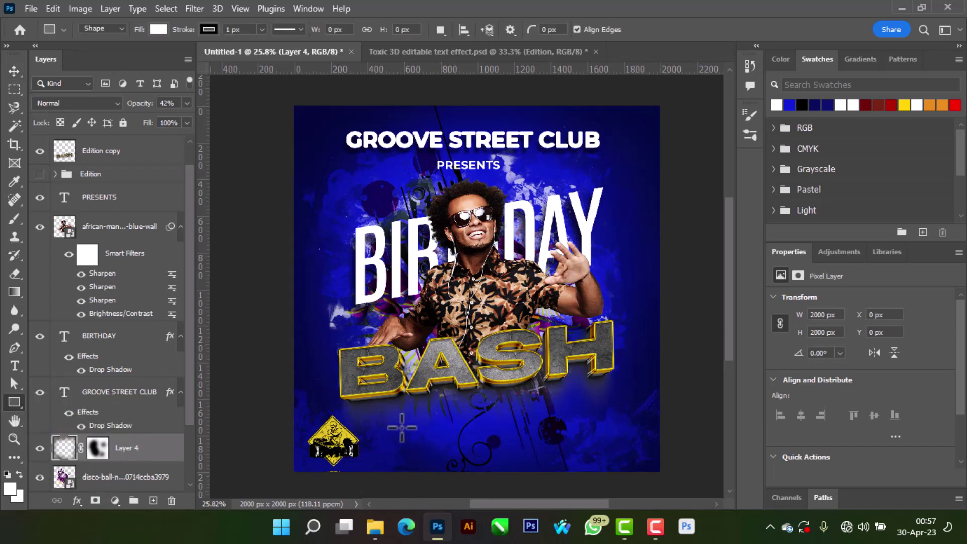
pyautogui.moveTo(405, 428); pyautogui.dragTo(524, 451)
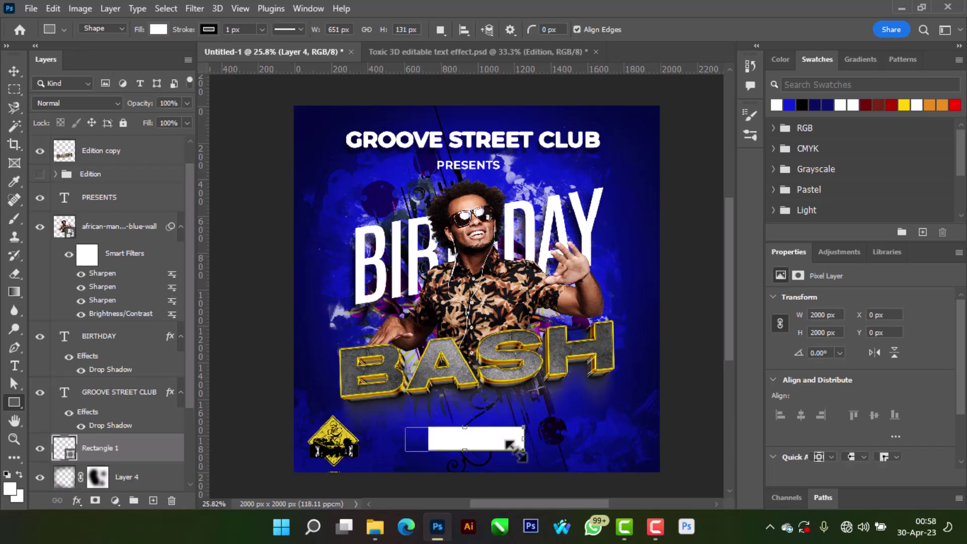
pyautogui.click(209, 30)
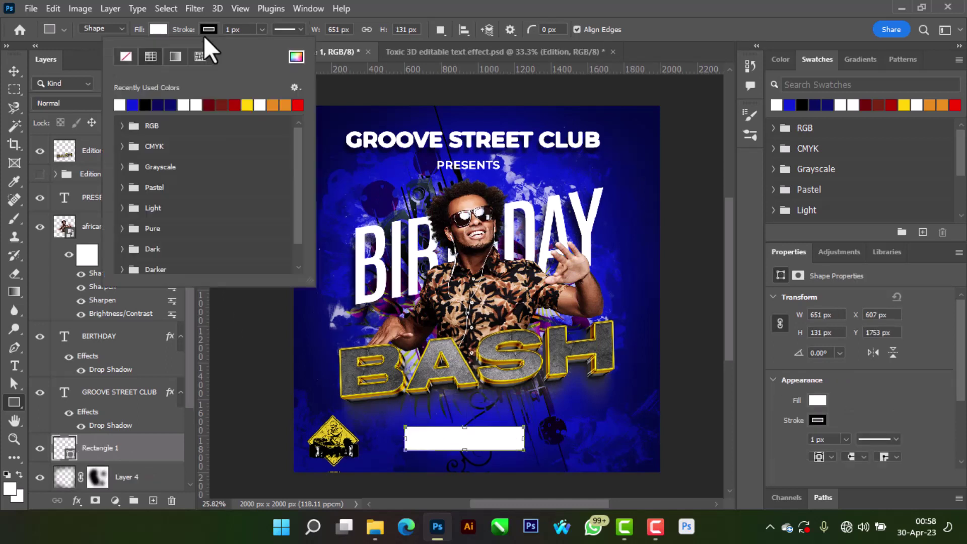
pyautogui.click(126, 57)
pyautogui.click(14, 70)
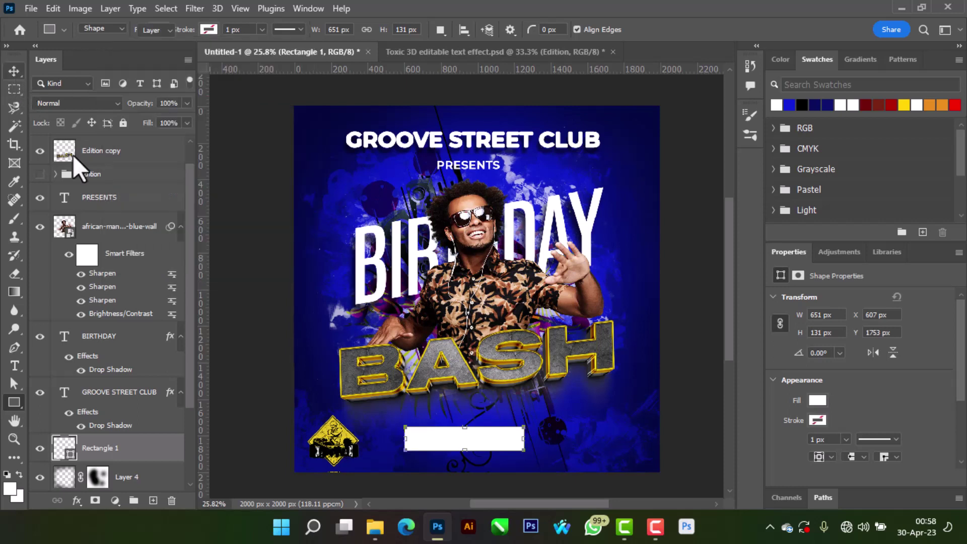
pyautogui.moveTo(448, 435); pyautogui.dragTo(470, 438)
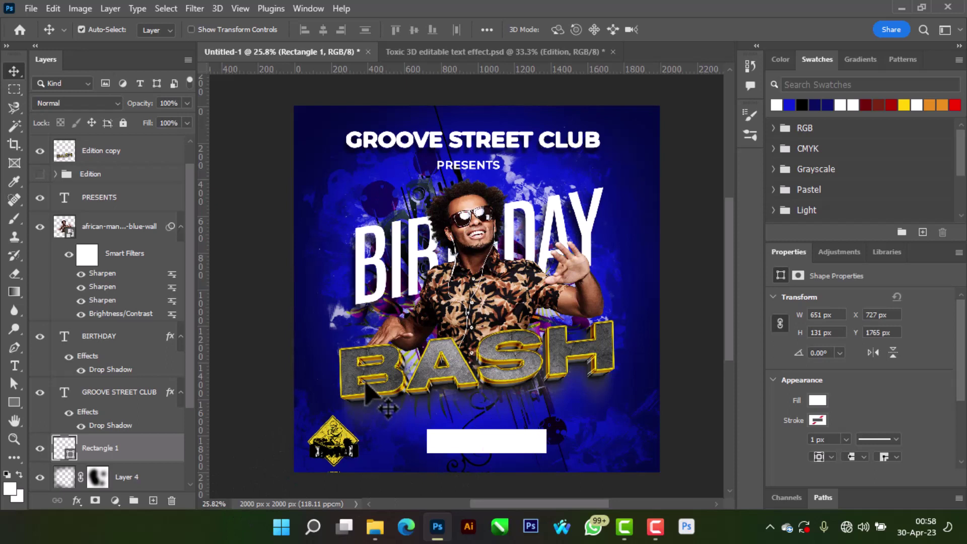
# Step: Add the white text "DJ SMOKE" in Montserrat SemiBold at 95.75 pt
pyautogui.click(14, 365)
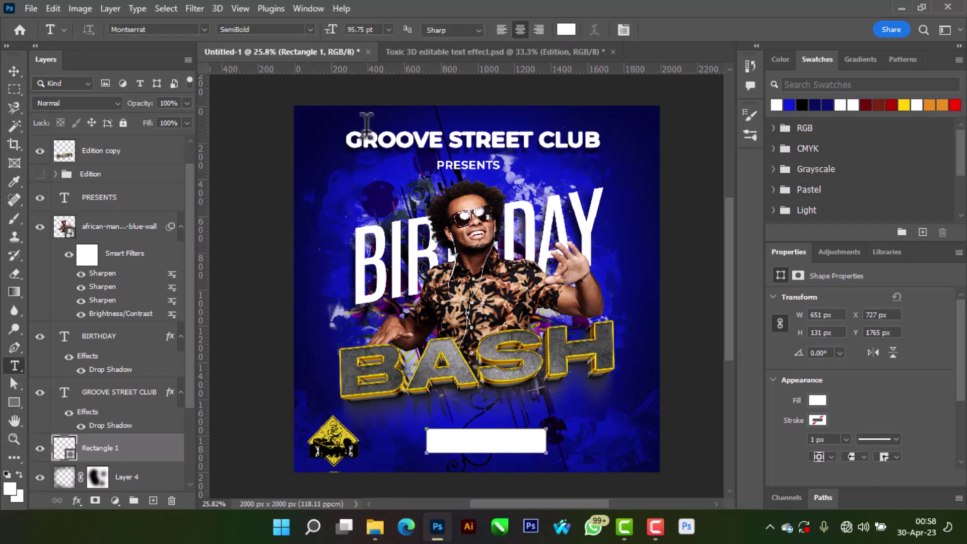
pyautogui.click(378, 120)
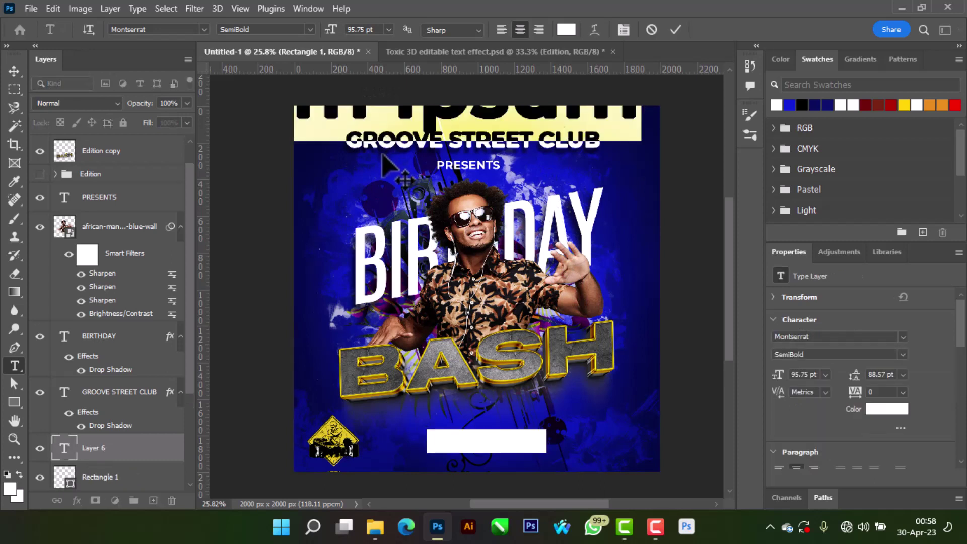
pyautogui.write('DJ')
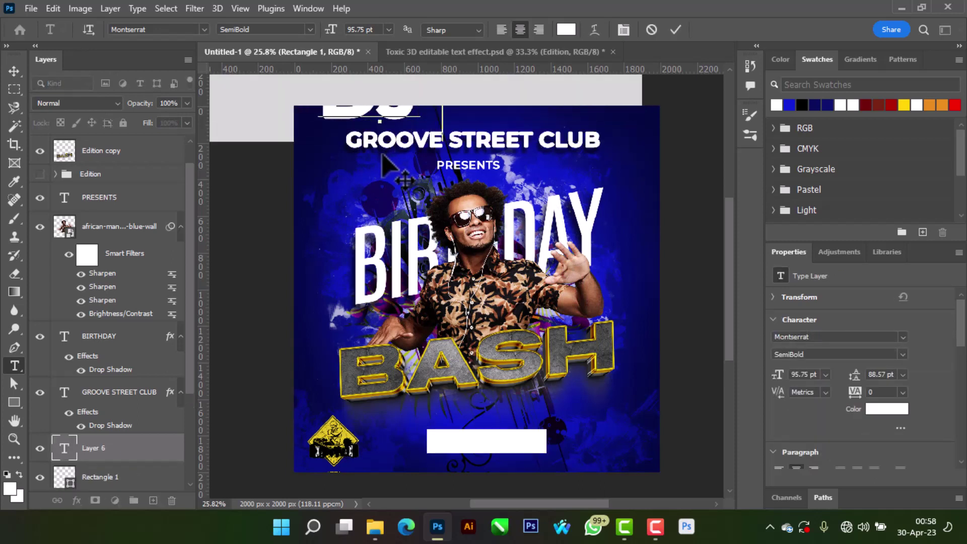
pyautogui.write(' SMOKE')
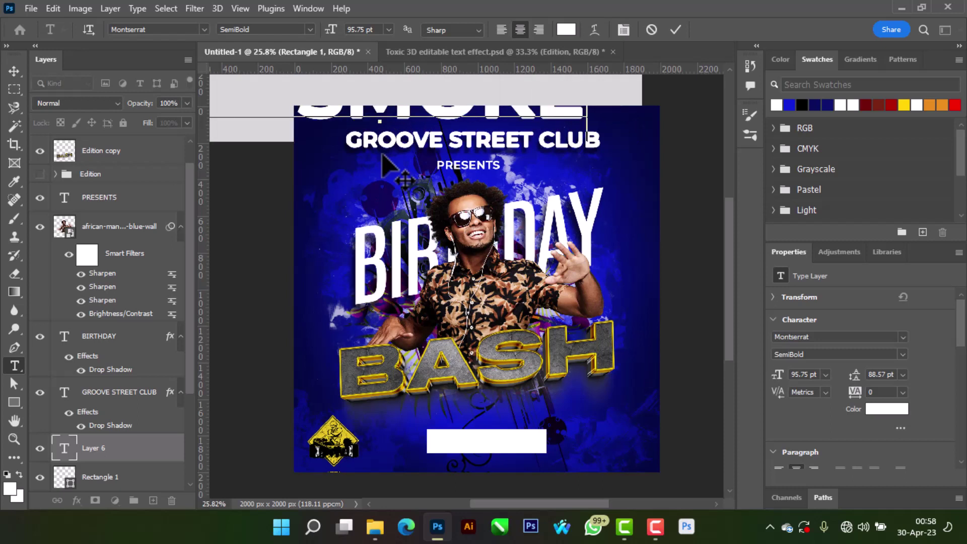
pyautogui.click(675, 31)
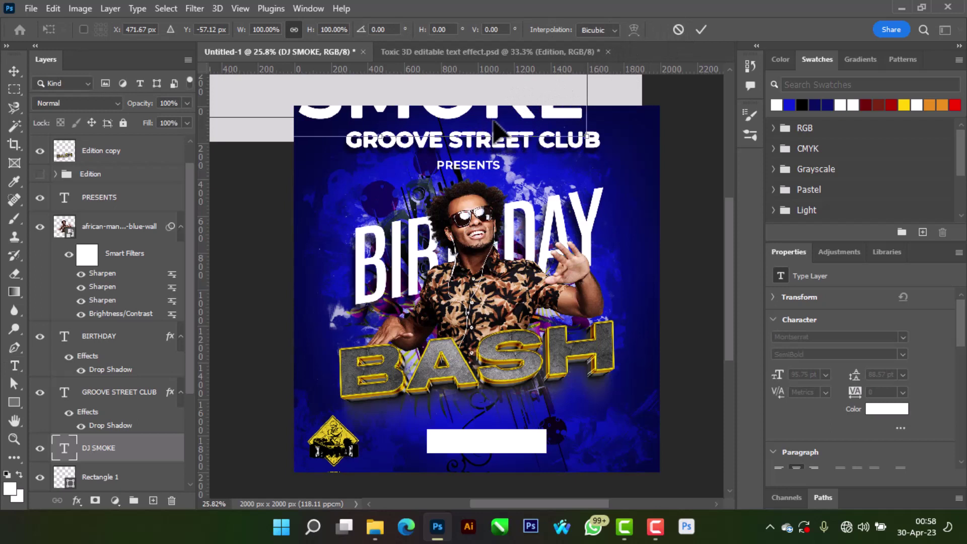
# Step: Scale the DJ SMOKE text down to about 23% and place it over the white rectangle below BASH
pyautogui.moveTo(498, 130); pyautogui.dragTo(552, 262)
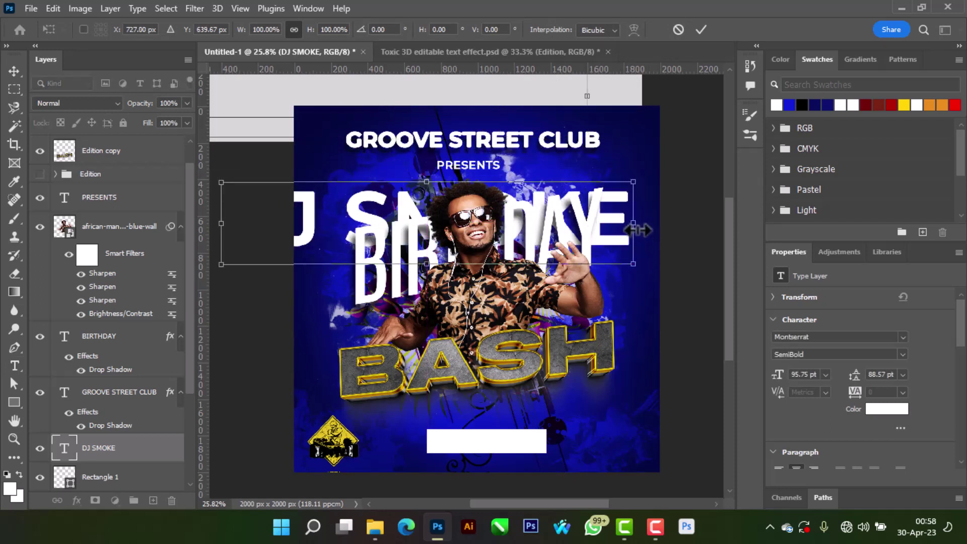
pyautogui.moveTo(598, 223); pyautogui.dragTo(451, 223)
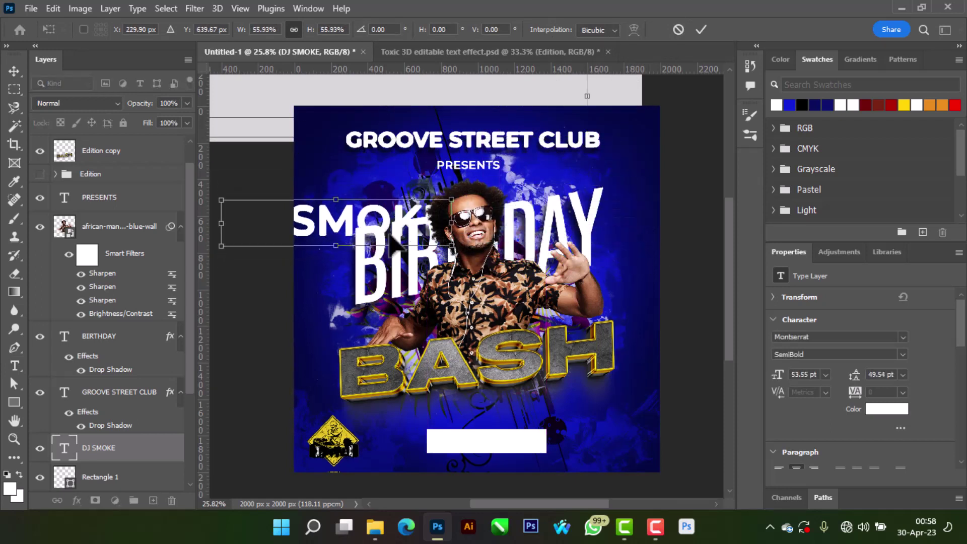
pyautogui.moveTo(348, 224); pyautogui.dragTo(465, 425)
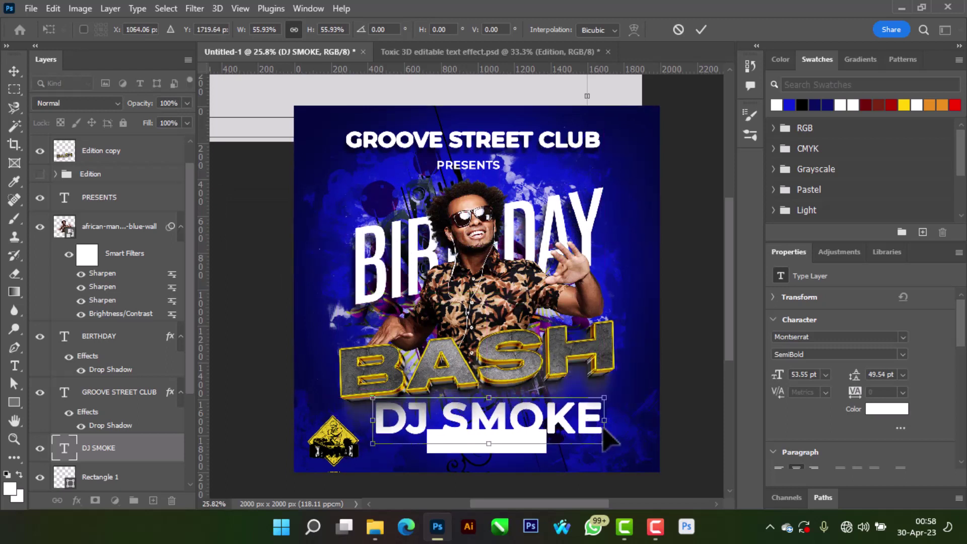
pyautogui.moveTo(604, 423); pyautogui.dragTo(512, 439)
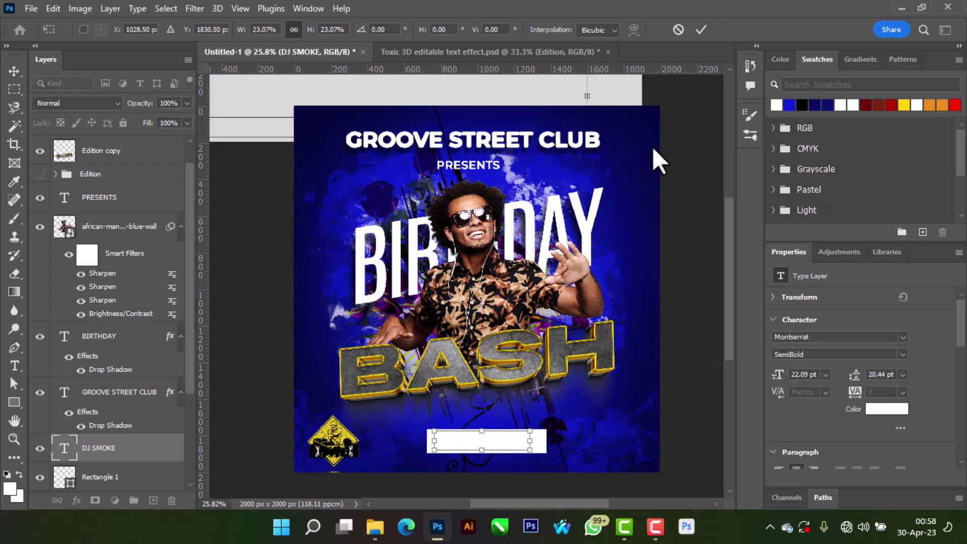
pyautogui.click(701, 30)
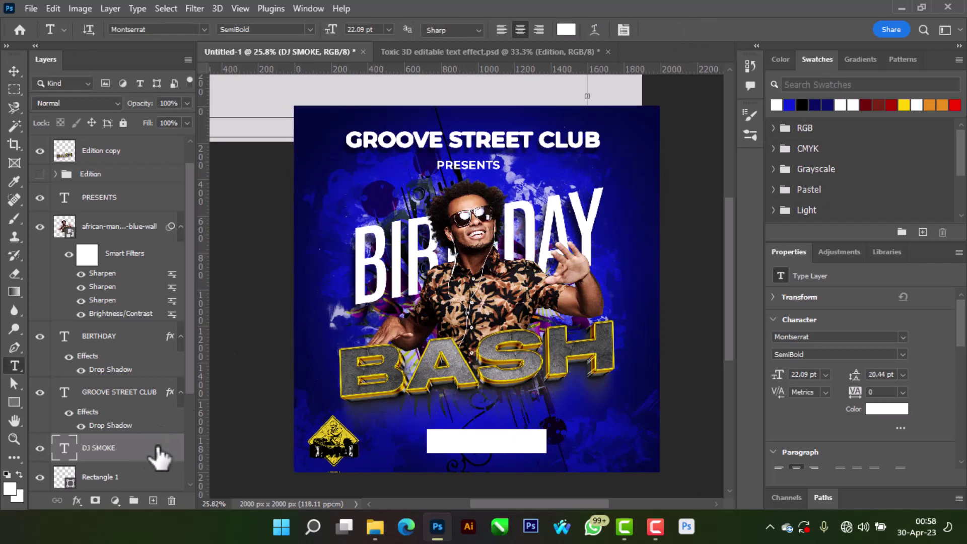
# Step: Recolor the DJ SMOKE text dark blue, set its style to ExtraBold, and nudge it down slightly within the rectangle
pyautogui.click(14, 71)
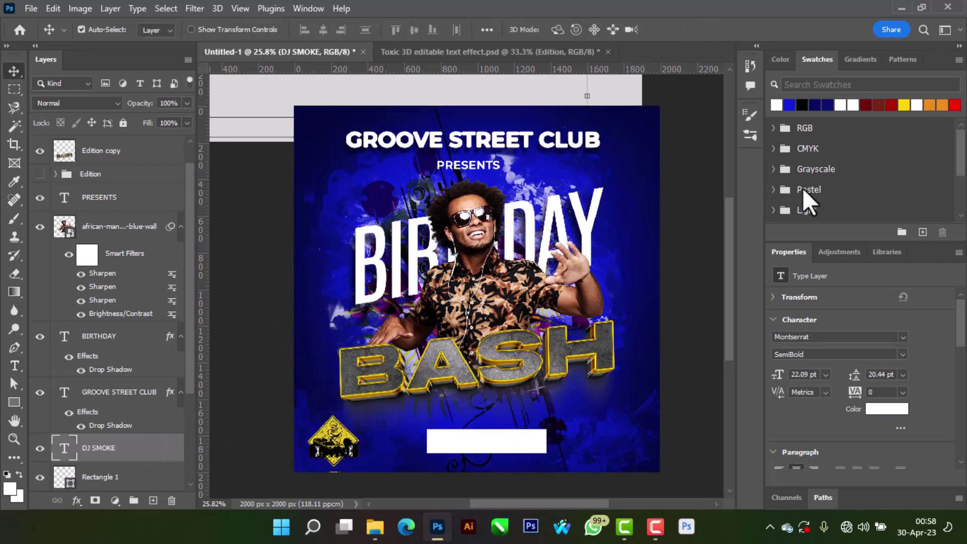
pyautogui.click(816, 103)
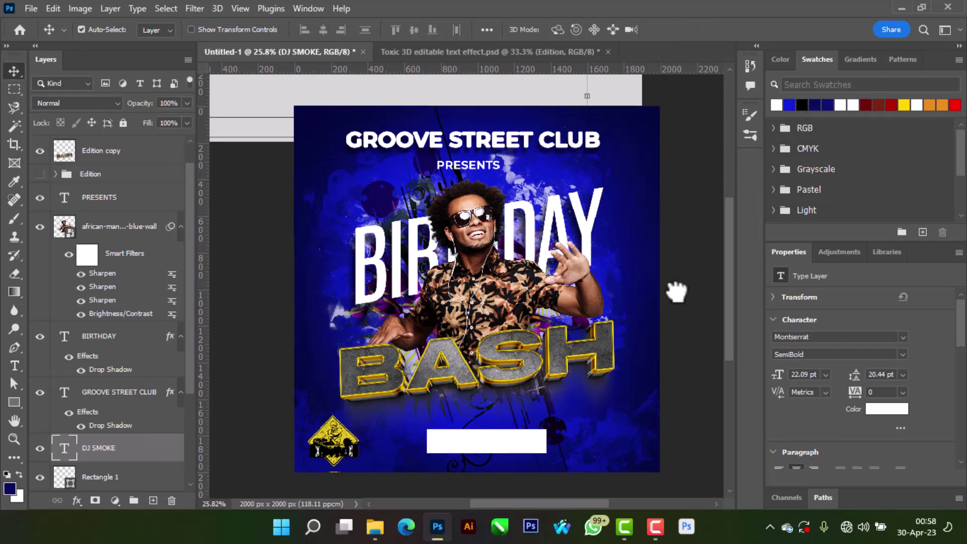
pyautogui.click(903, 354)
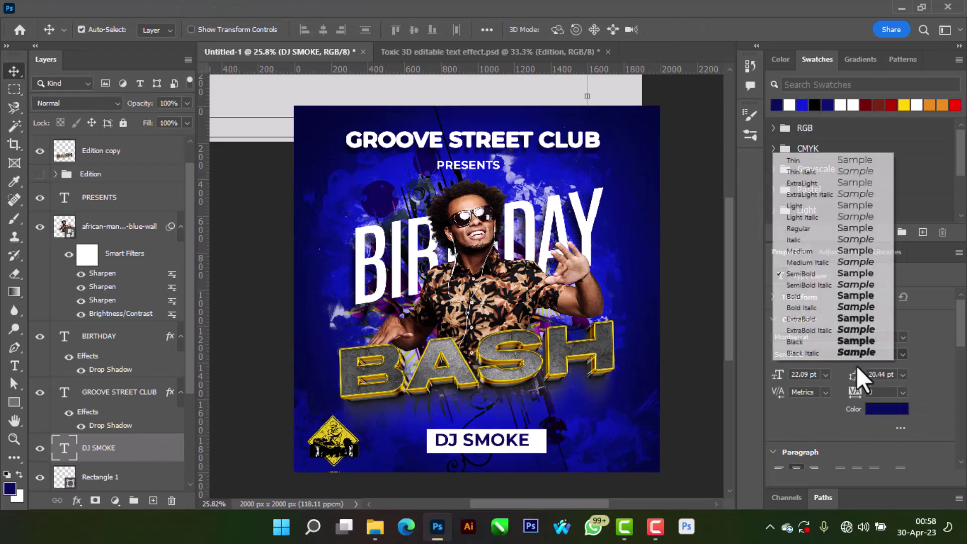
pyautogui.click(863, 318)
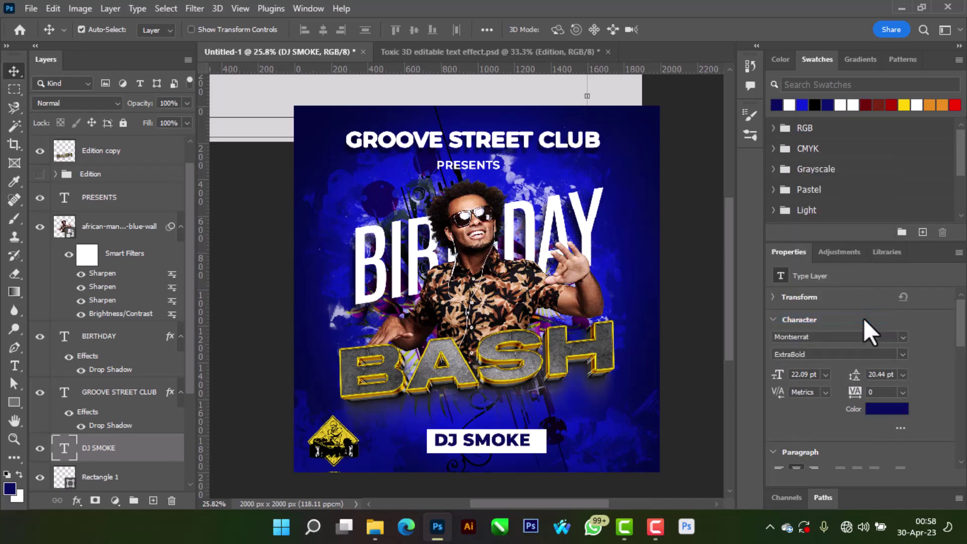
pyautogui.hotkey('shift', 'Down')
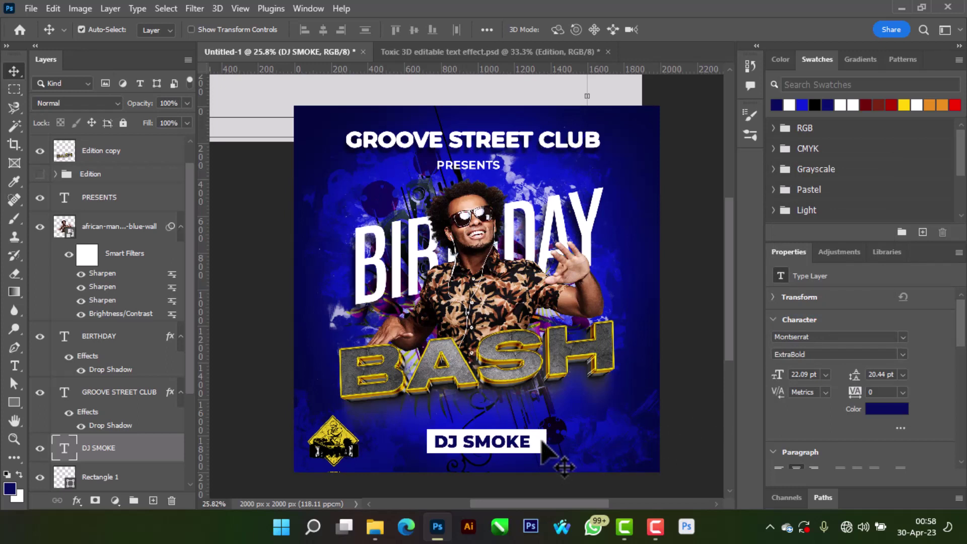
# Step: Enlarge the DJ SMOKE text to about 107% inside the white rectangle and select the text and rectangle together
pyautogui.press('ctrl')
pyautogui.hotkey('ctrl', 't')
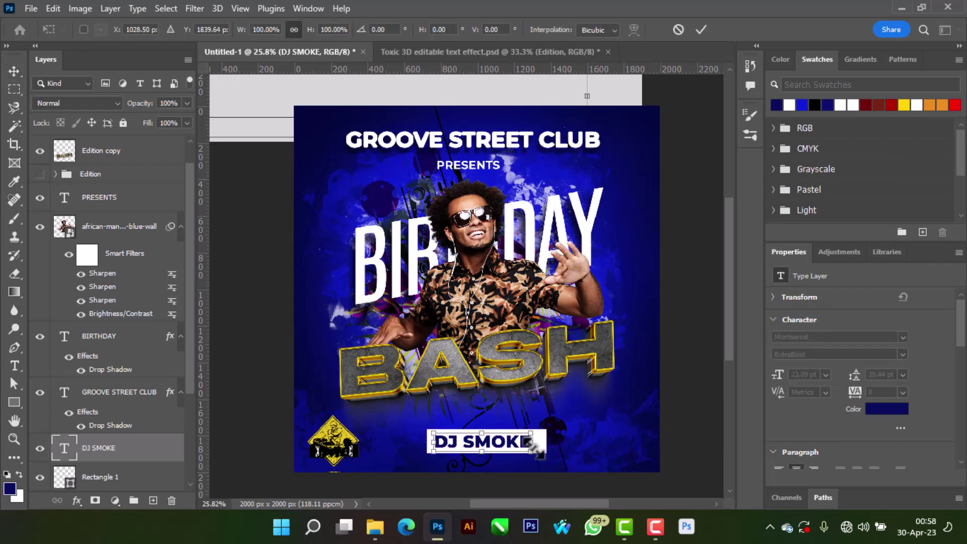
pyautogui.moveTo(531, 441); pyautogui.dragTo(540, 442)
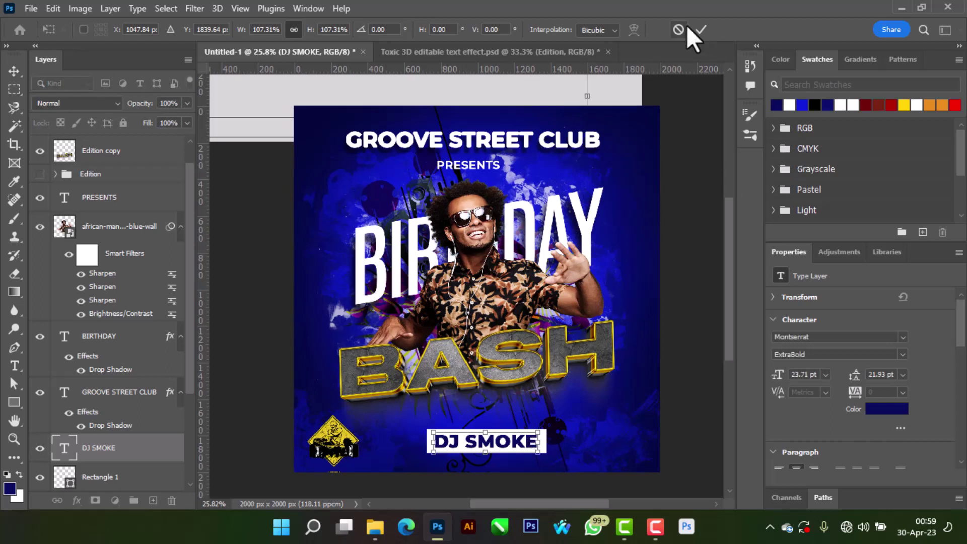
pyautogui.click(699, 30)
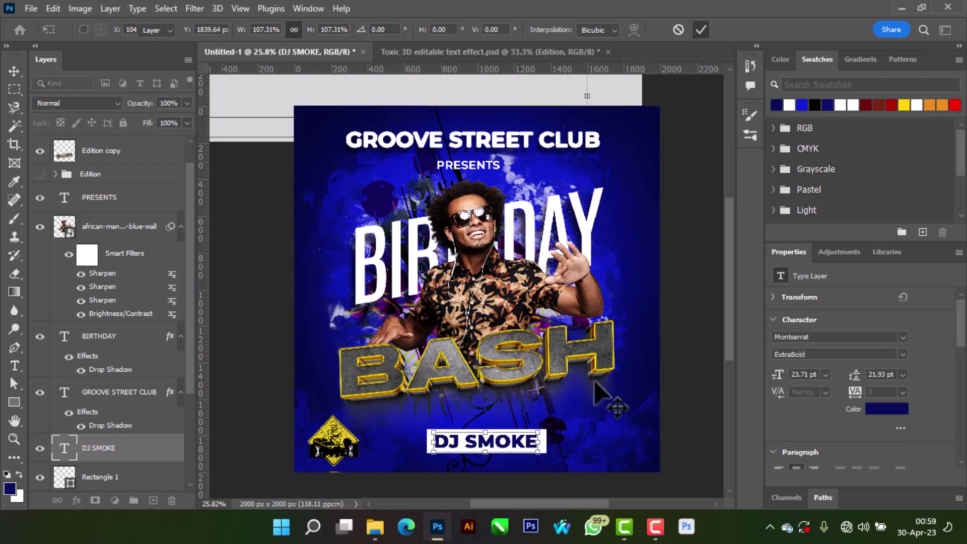
pyautogui.keyDown('shift'); pyautogui.click(545, 449); pyautogui.keyUp('shift')
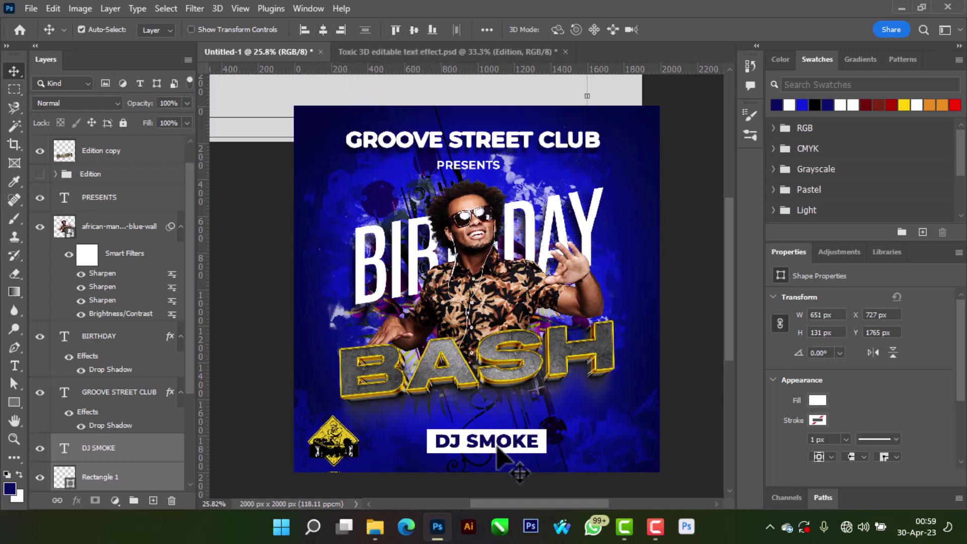
# Step: Shift the DJ SMOKE label slightly down and left, and add the white text "Music Perfomance by" in Montserrat ExtraBold at 22 pt
pyautogui.moveTo(502, 443); pyautogui.dragTo(497, 455)
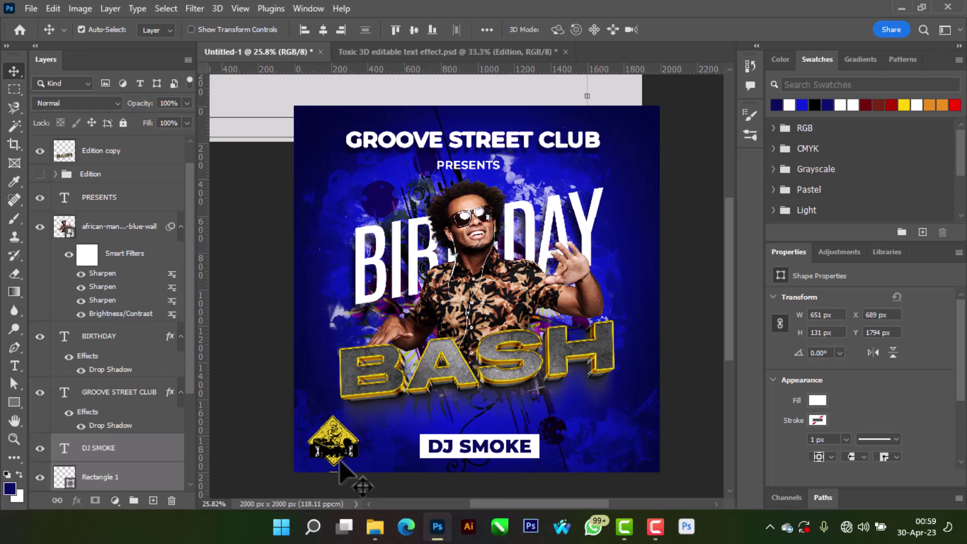
pyautogui.click(14, 365)
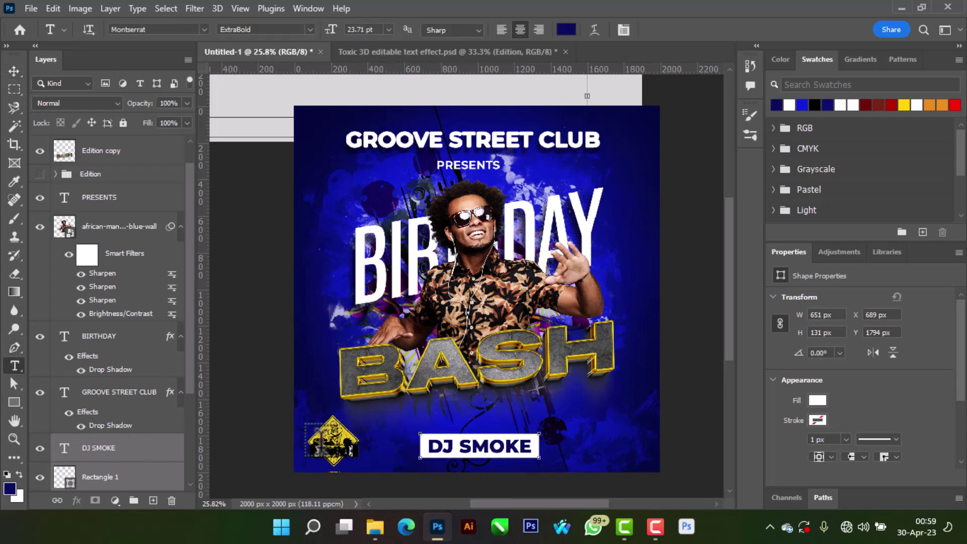
pyautogui.click(404, 419)
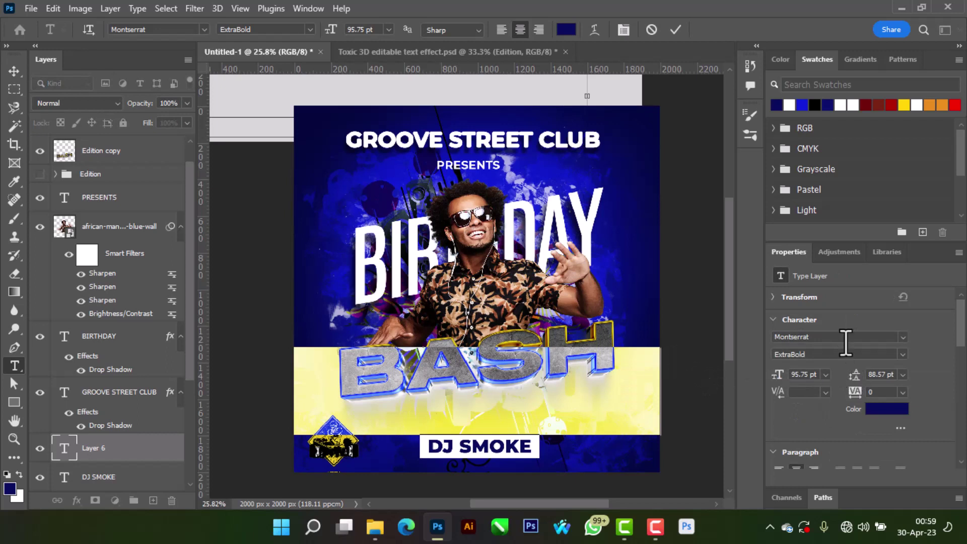
pyautogui.moveTo(779, 378); pyautogui.dragTo(730, 384)
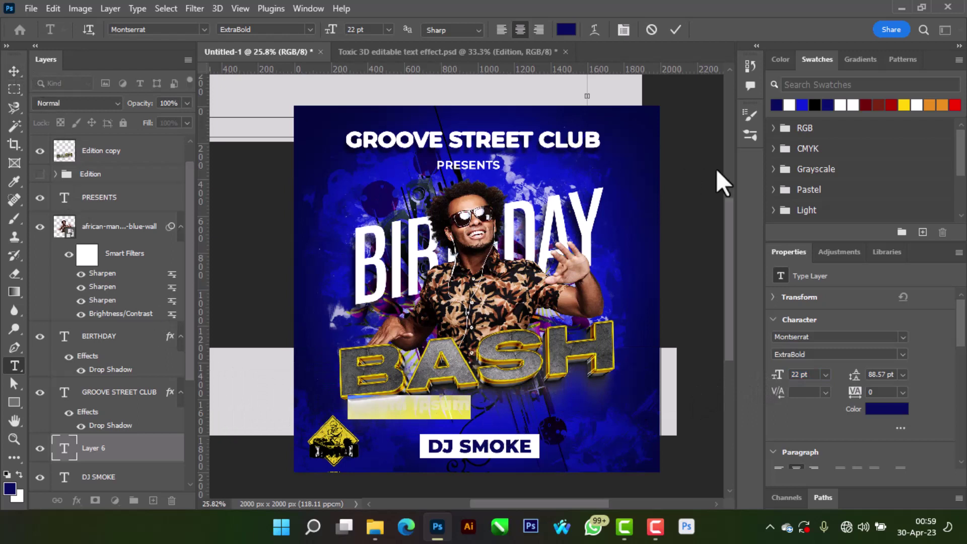
pyautogui.click(789, 105)
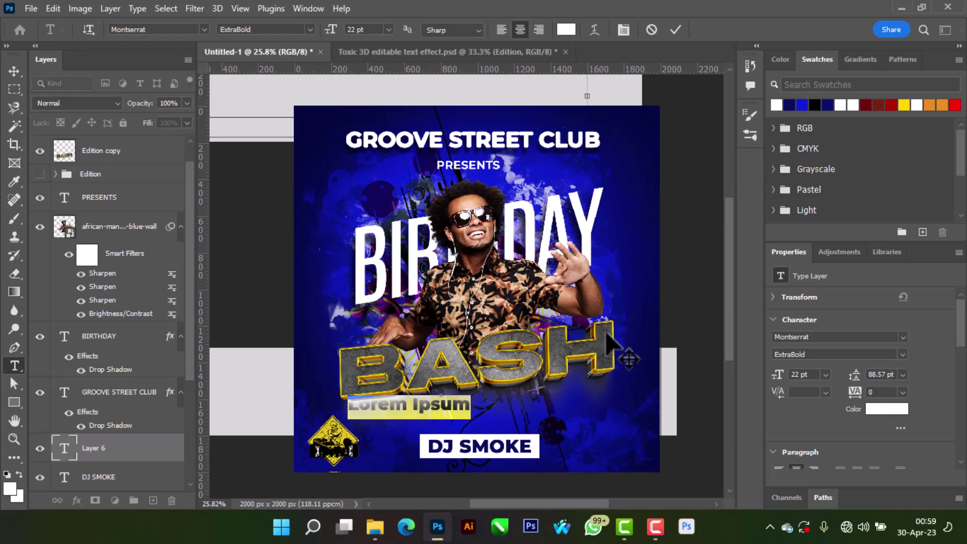
pyautogui.write('Mu')
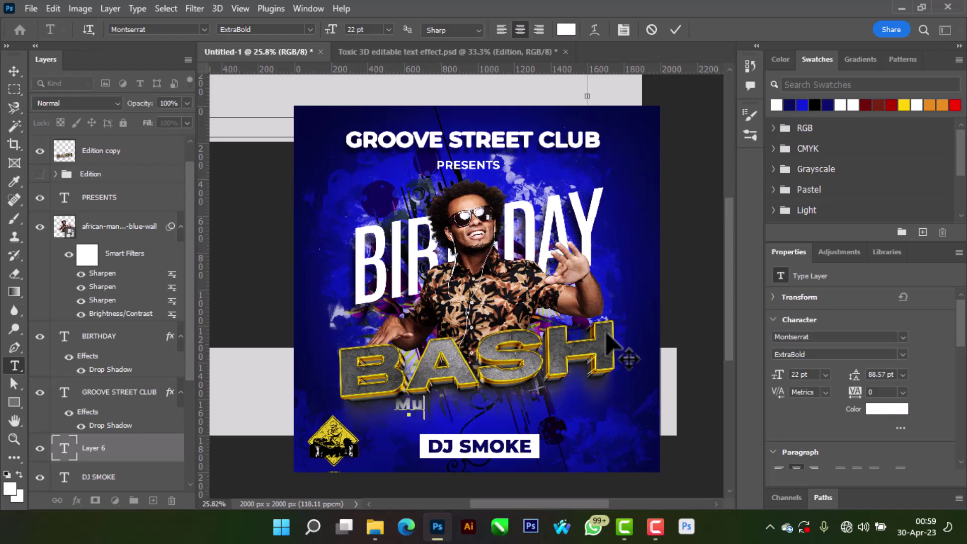
pyautogui.write('sic ')
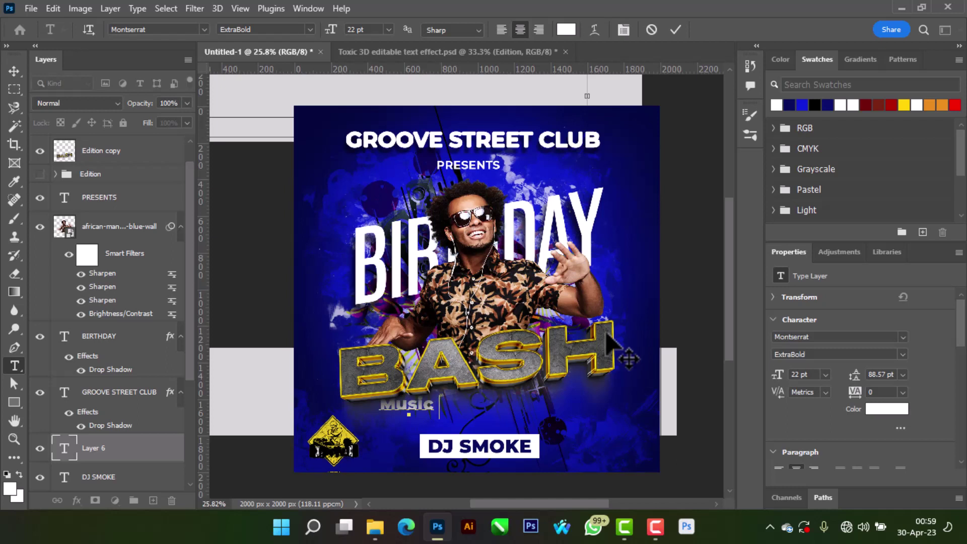
pyautogui.write('Perfo')
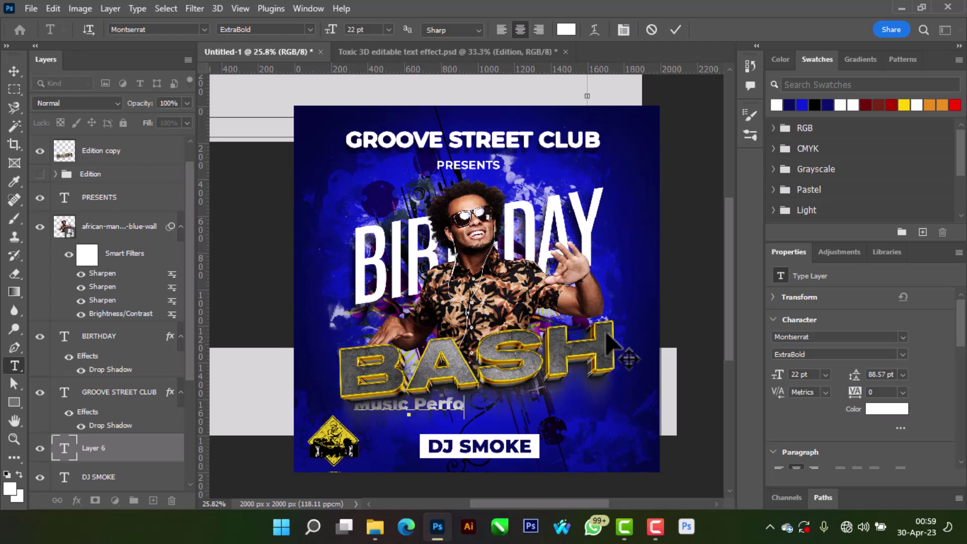
pyautogui.write('mance')
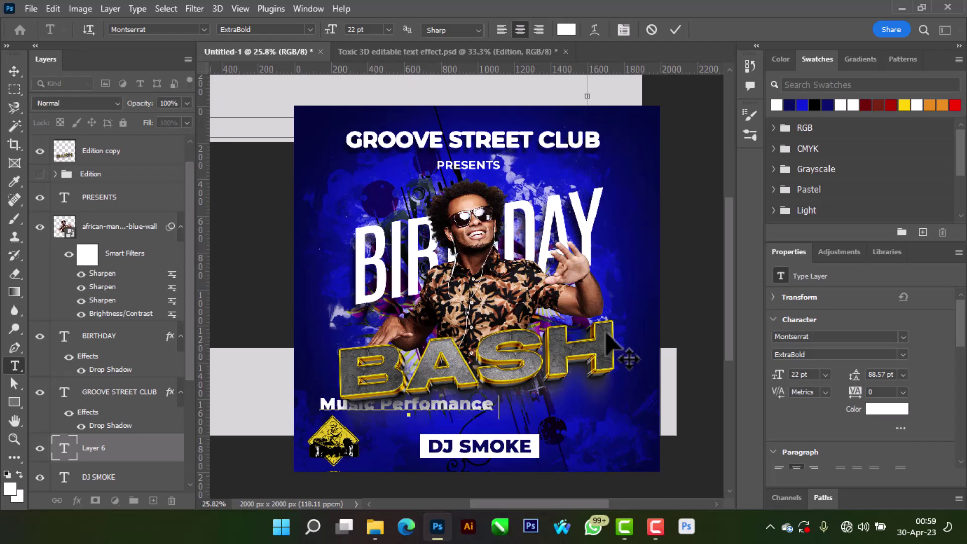
pyautogui.write(' by')
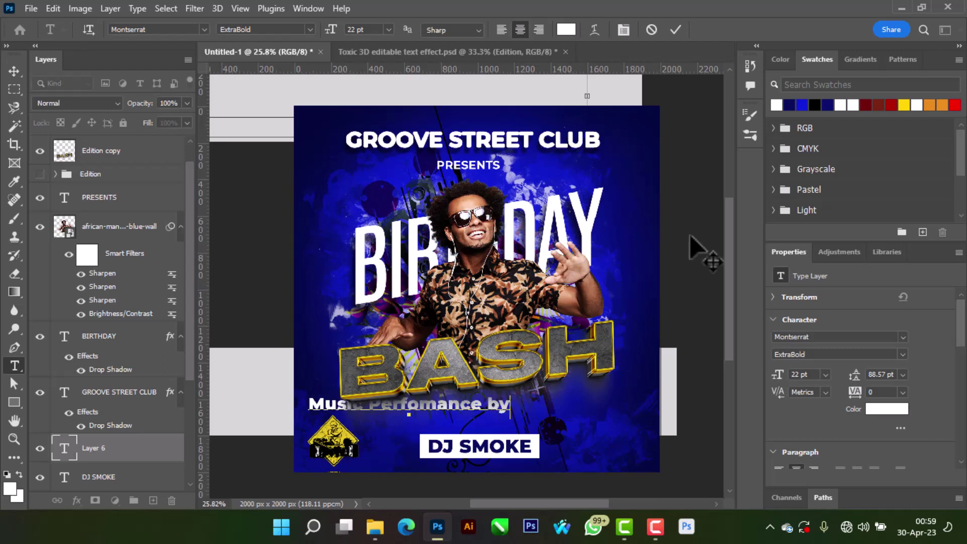
pyautogui.click(676, 30)
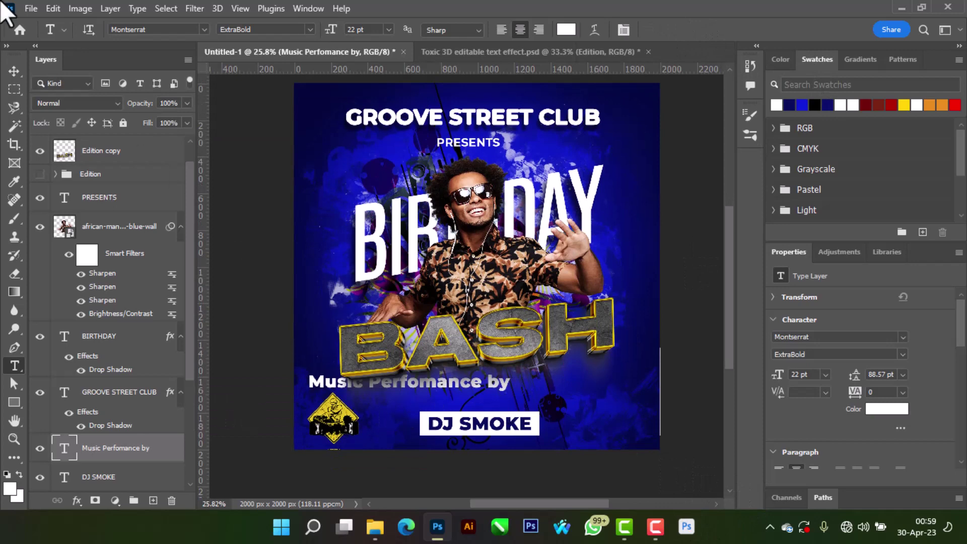
# Step: Place the "Music Perfomance by" text just above the DJ SMOKE label and change its font to Niconne Regular
pyautogui.click(11, 71)
pyautogui.moveTo(502, 388); pyautogui.dragTo(499, 403)
pyautogui.hotkey('ctrl', 'z')
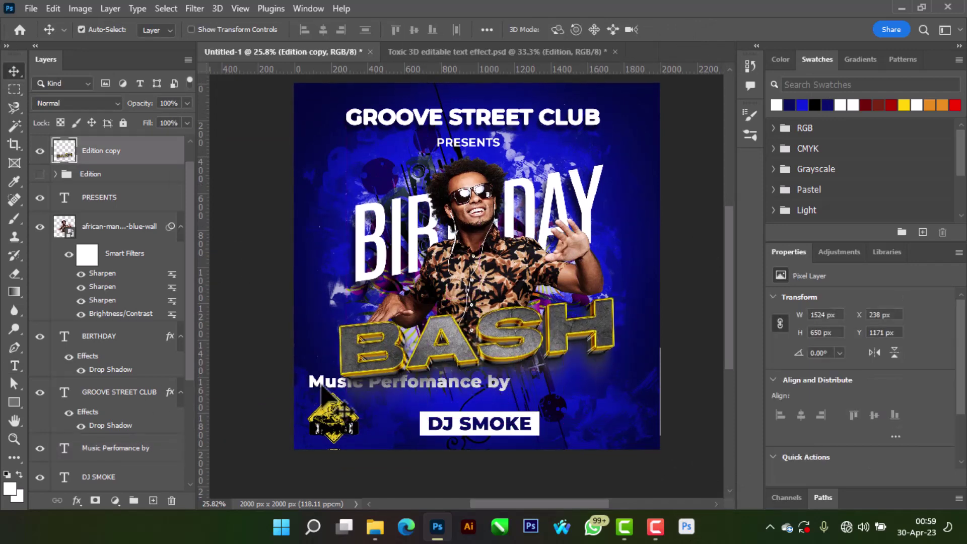
pyautogui.moveTo(328, 398); pyautogui.dragTo(380, 403)
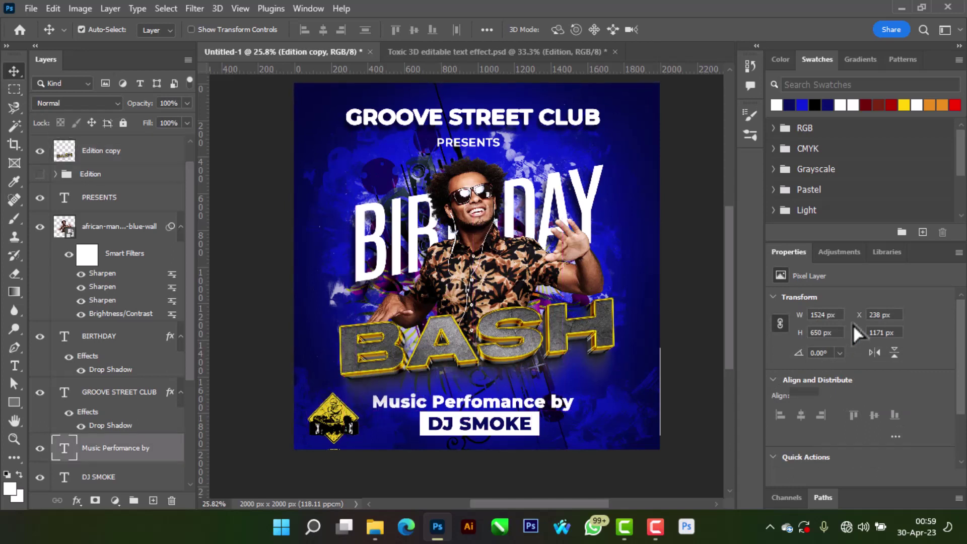
pyautogui.click(905, 337)
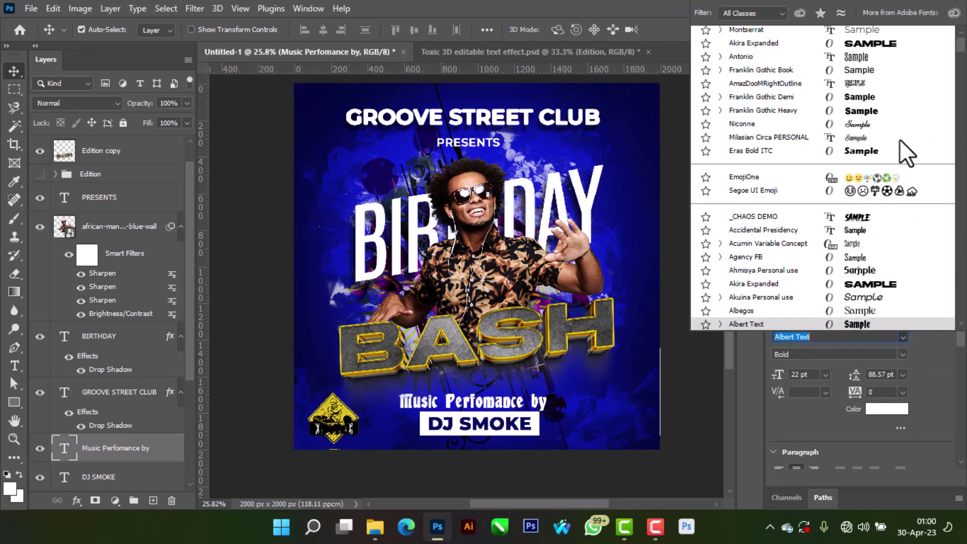
pyautogui.click(857, 125)
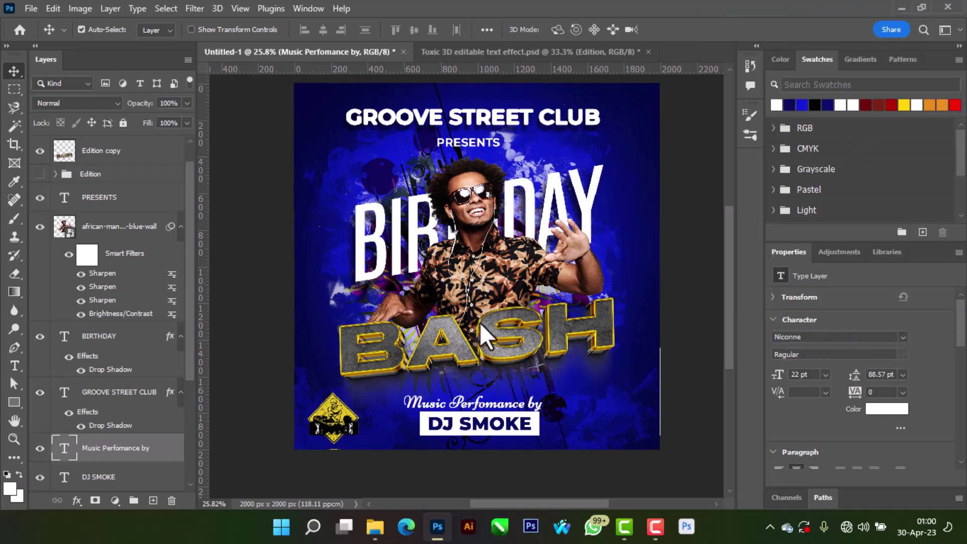
pyautogui.moveTo(508, 409); pyautogui.dragTo(512, 408)
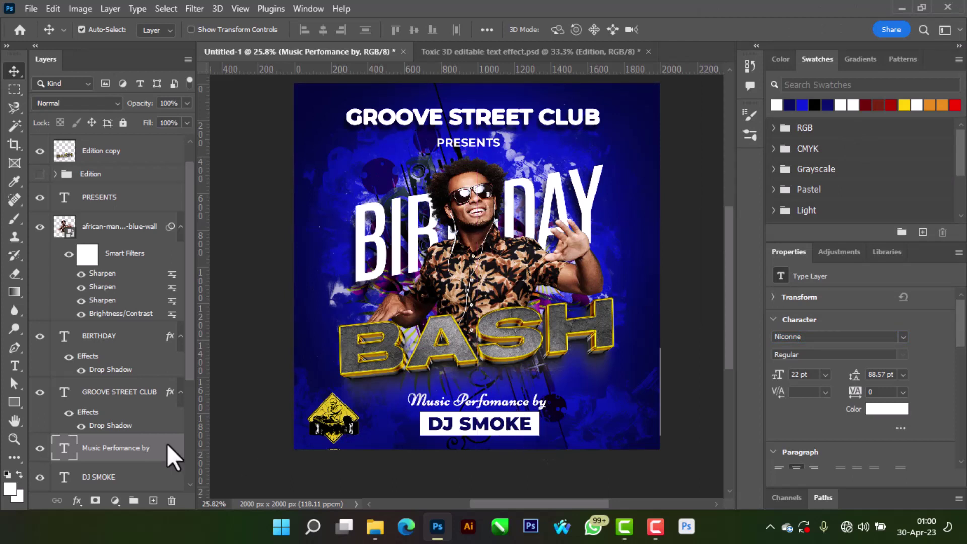
# Step: Draw a square of about 228 px to the right of the DJ SMOKE label, with yellow fill and no stroke
pyautogui.click(14, 403)
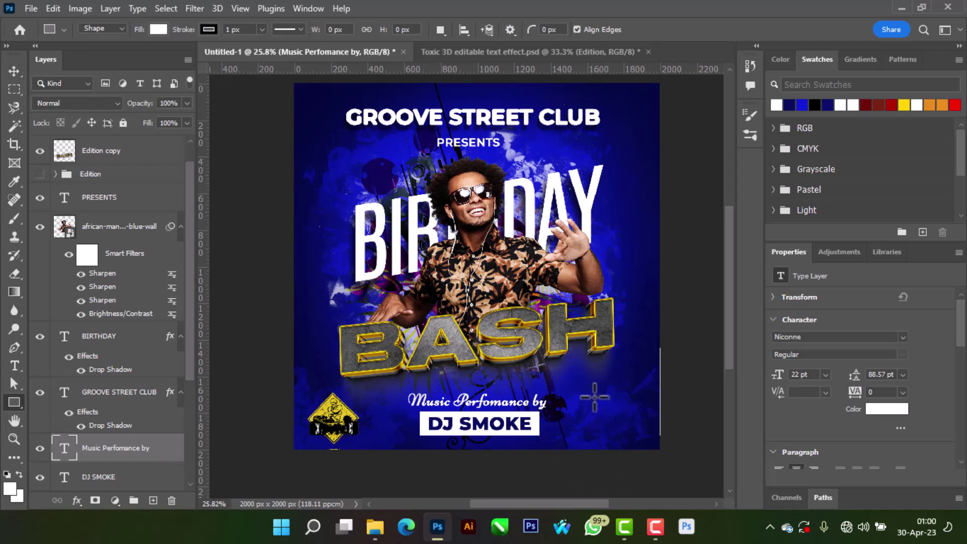
pyautogui.moveTo(594, 392); pyautogui.dragTo(649, 433)
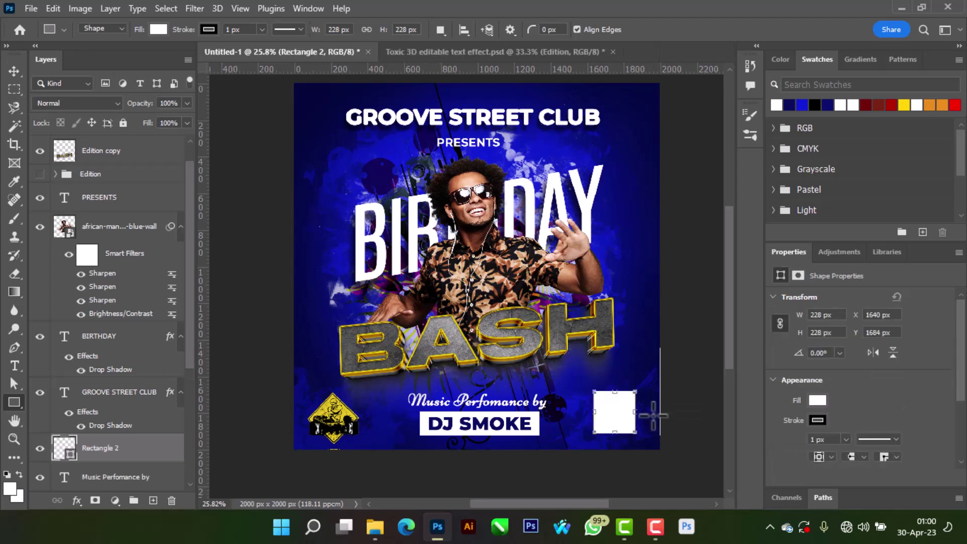
pyautogui.click(816, 420)
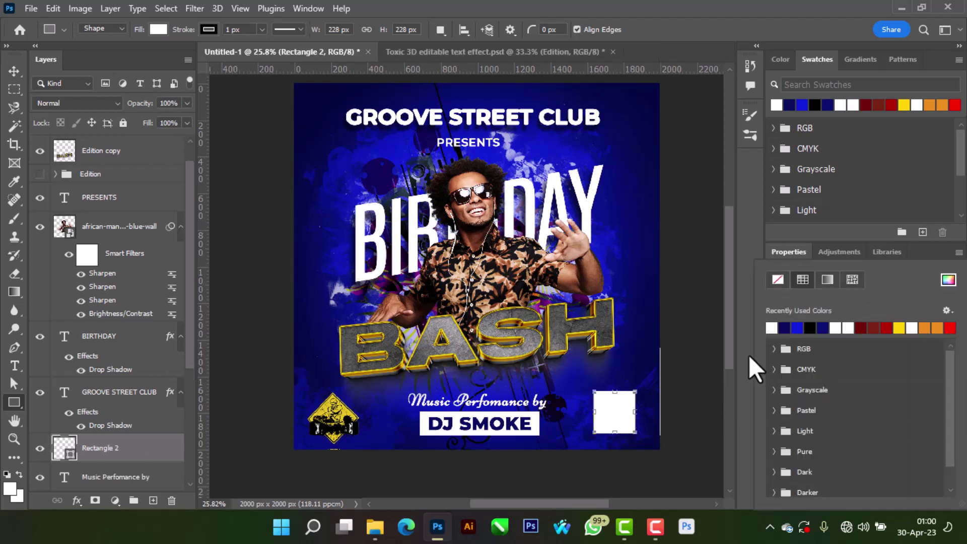
pyautogui.click(778, 280)
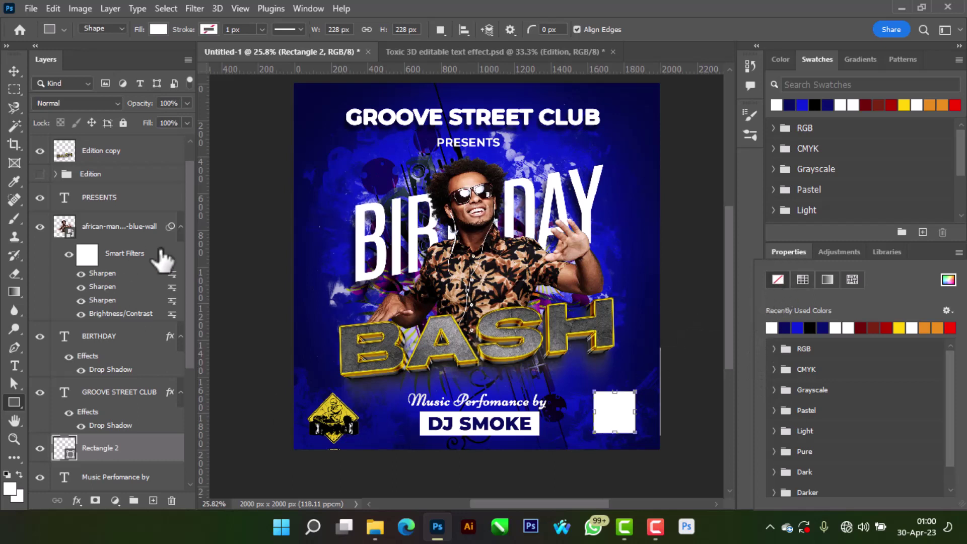
pyautogui.click(10, 66)
pyautogui.click(10, 67)
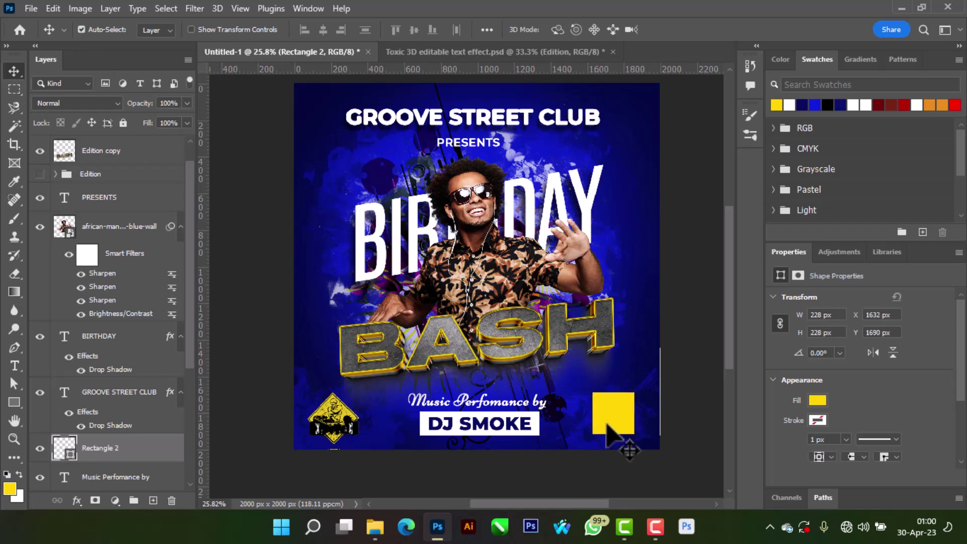
pyautogui.moveTo(607, 424); pyautogui.dragTo(606, 425)
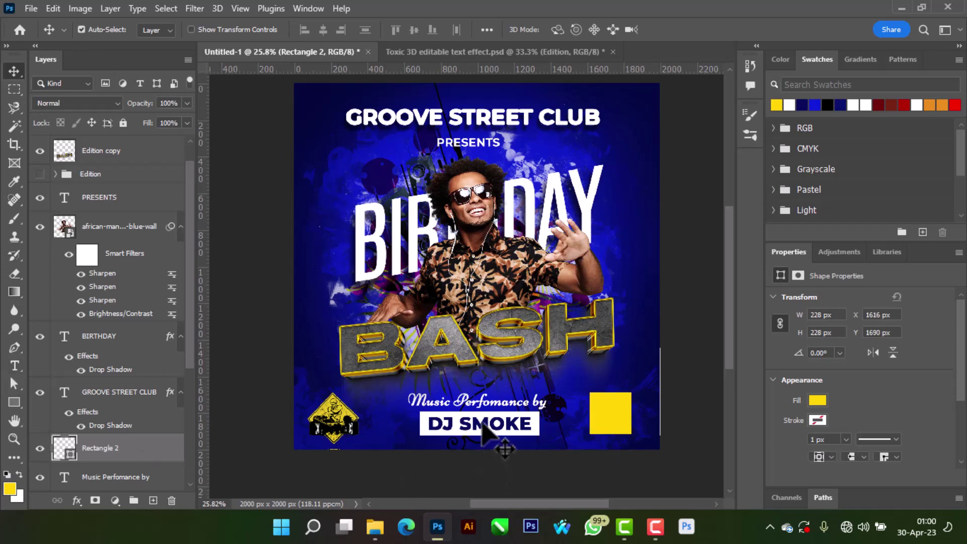
# Step: Duplicate the DJ SMOKE text in white, place the copy over the yellow square and move its layer above Rectangle 2
pyautogui.moveTo(484, 428); pyautogui.dragTo(526, 431)
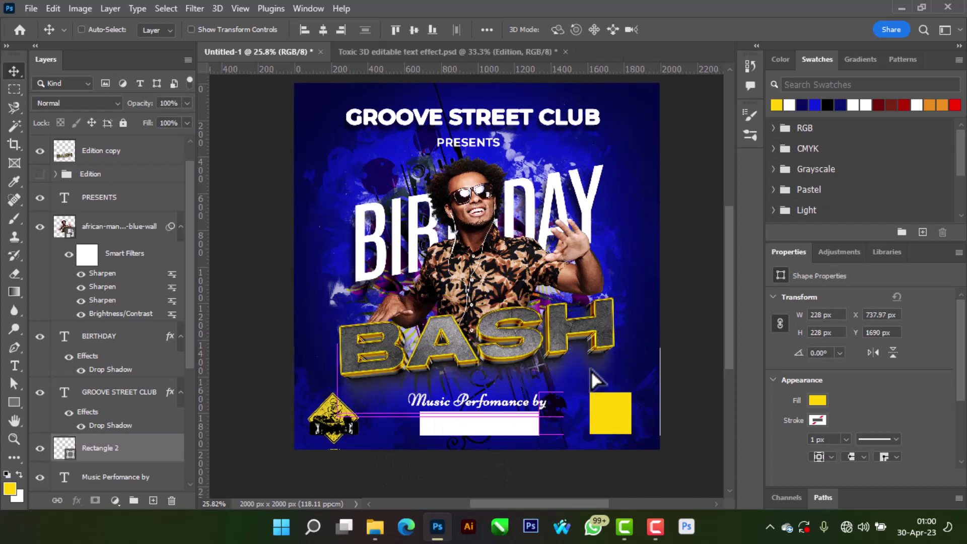
pyautogui.click(522, 479)
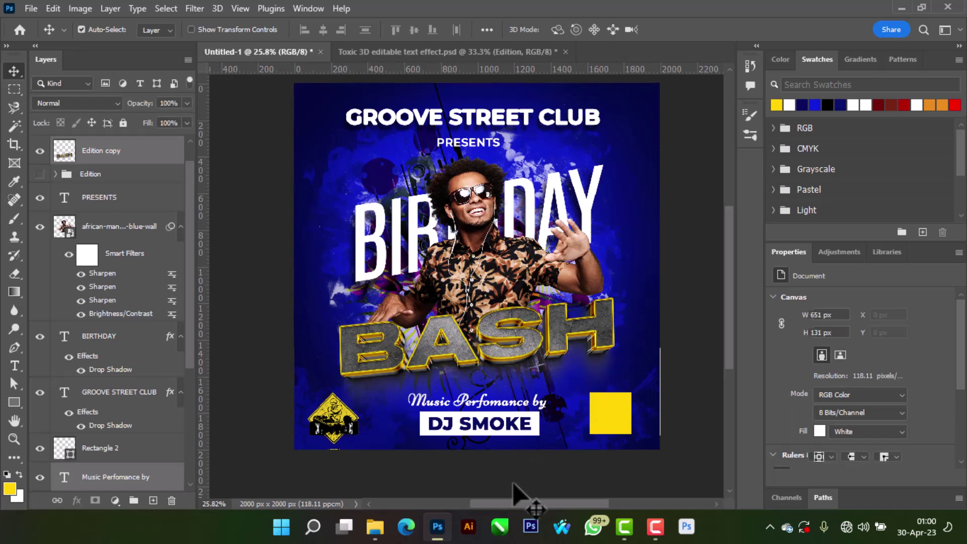
pyautogui.click(516, 440)
pyautogui.moveTo(523, 438); pyautogui.dragTo(637, 390)
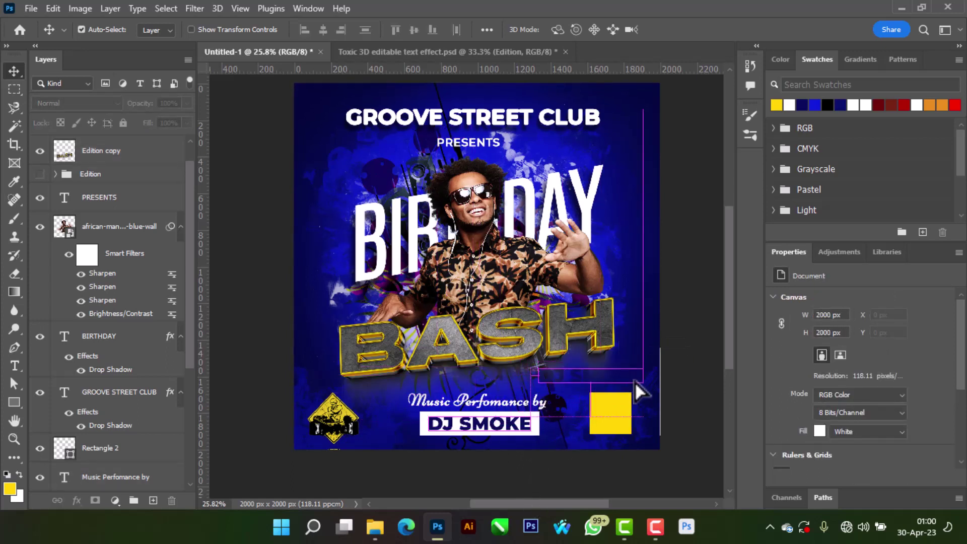
pyautogui.hotkey('ctrl', 'z')
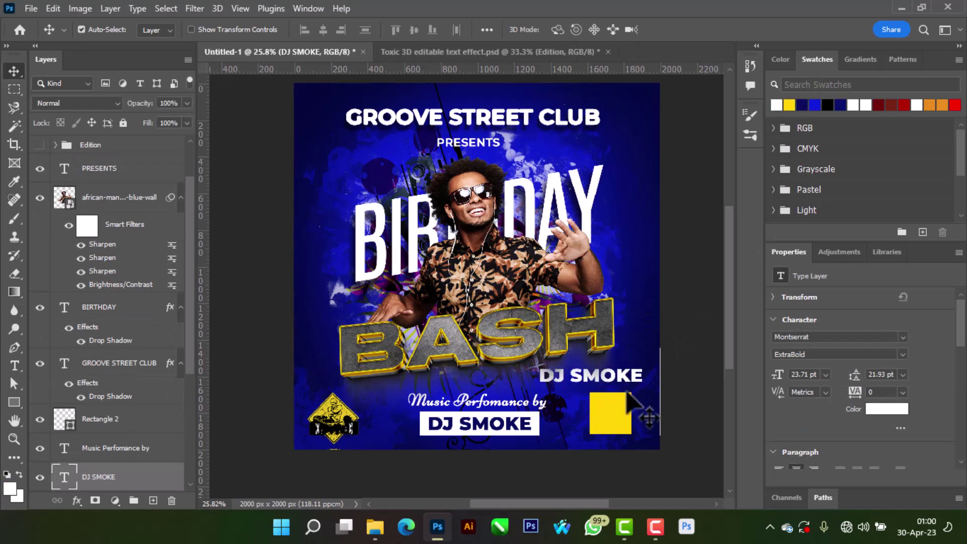
pyautogui.moveTo(632, 392); pyautogui.dragTo(636, 424)
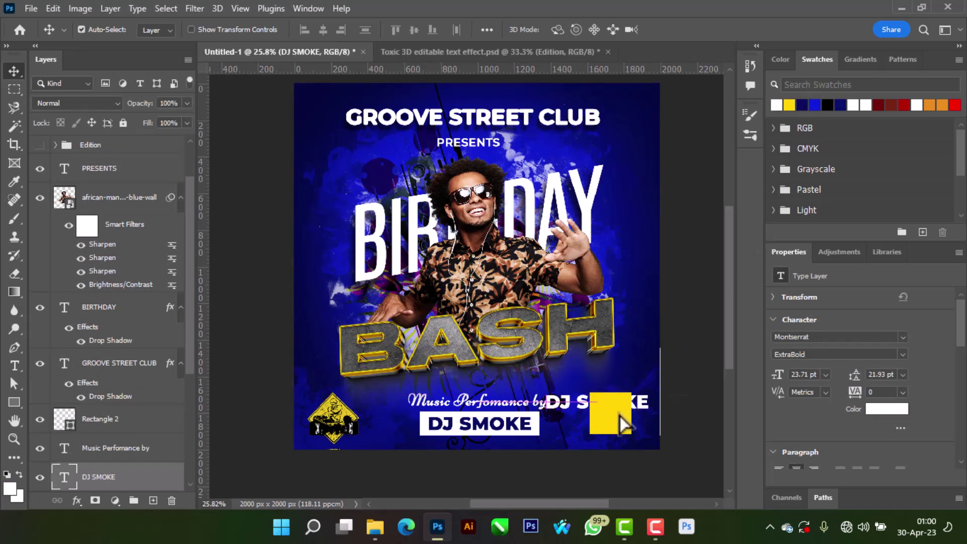
pyautogui.moveTo(104, 478); pyautogui.dragTo(123, 400)
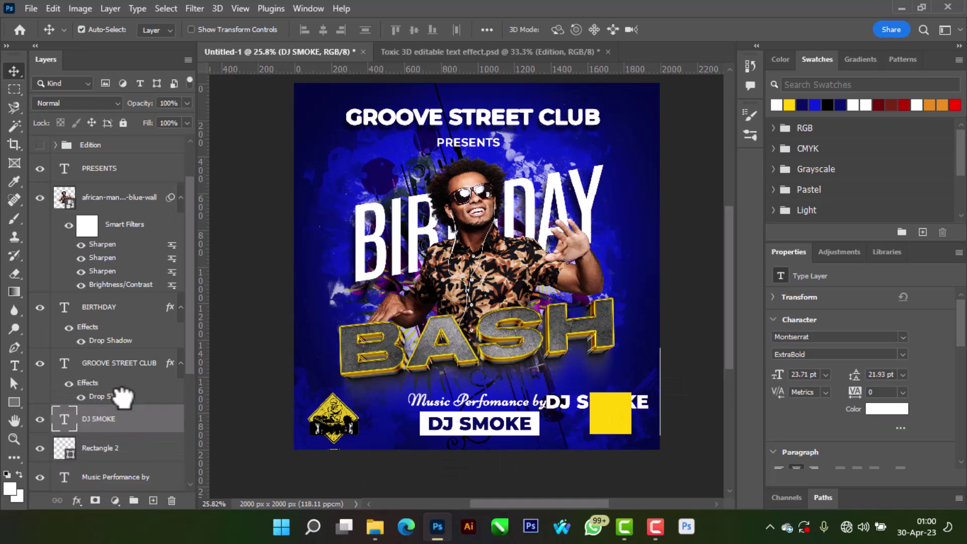
# Step: Replace the copied text with "8:00" and position it over the upper part of the yellow square
pyautogui.doubleClick(607, 412)
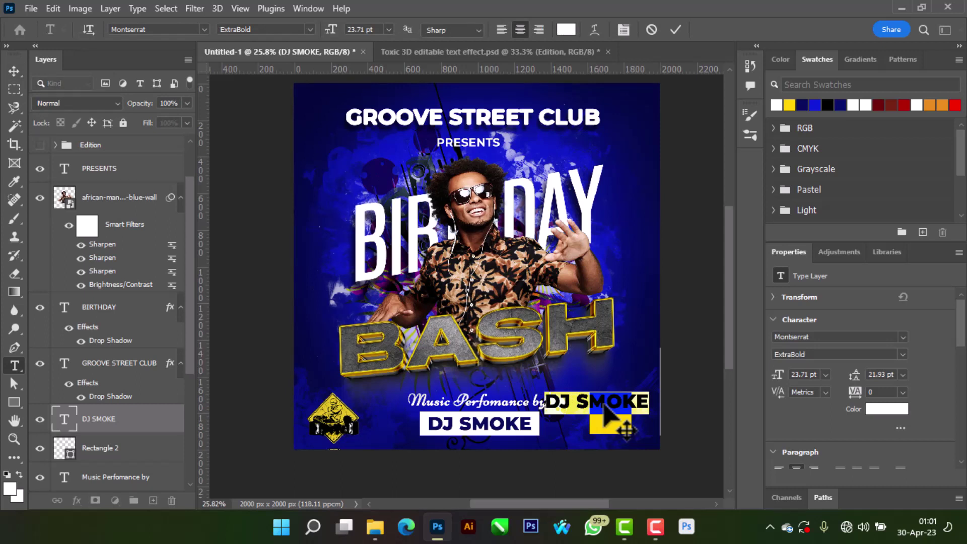
pyautogui.press('BackSpace')
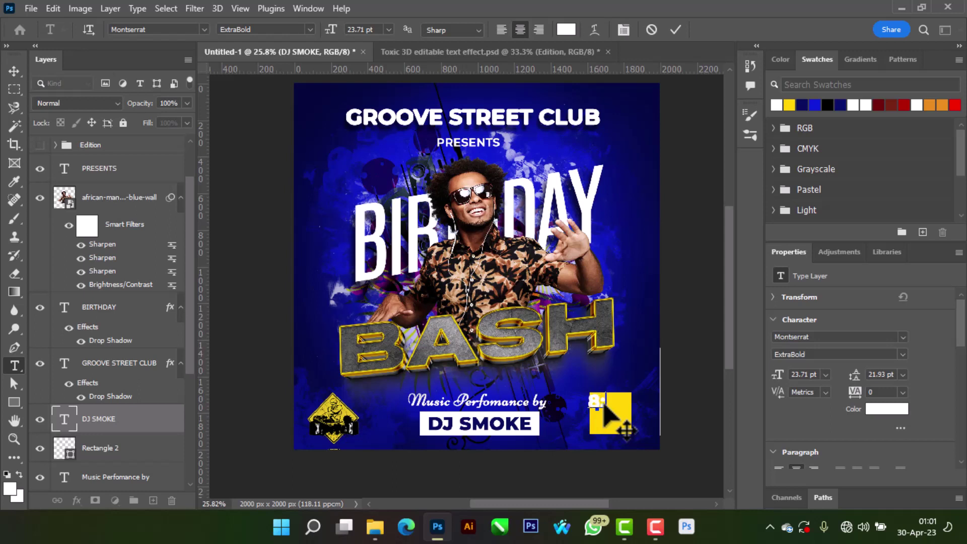
pyautogui.write('00')
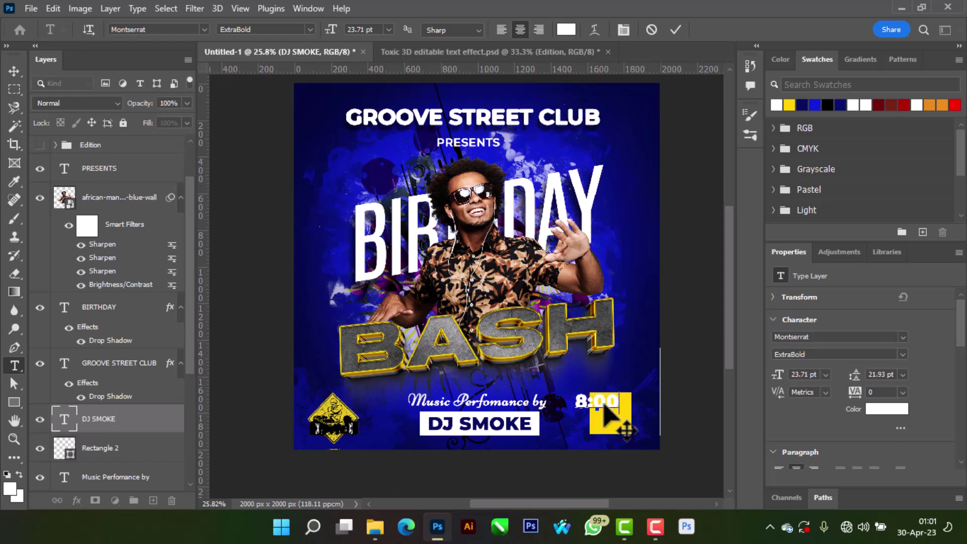
pyautogui.click(675, 30)
pyautogui.press('v')
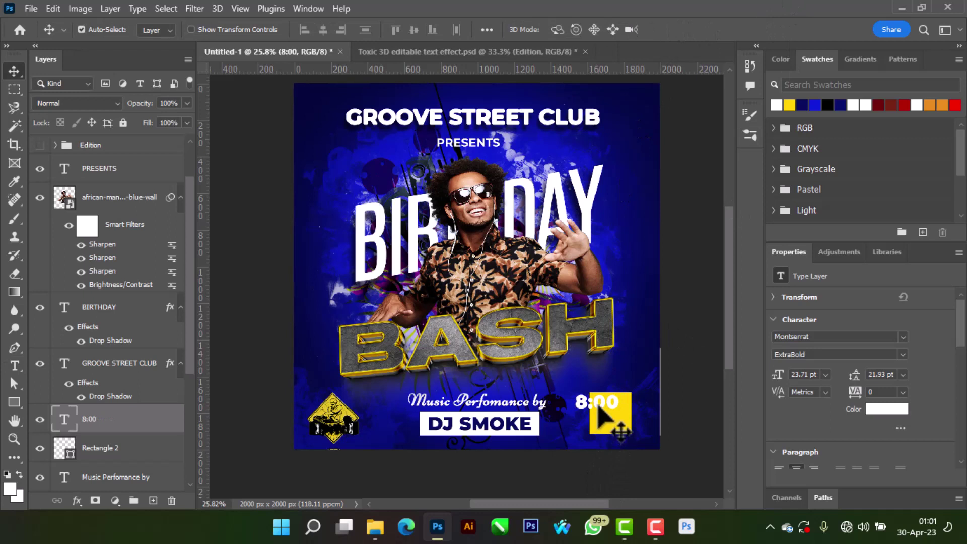
pyautogui.moveTo(600, 417)
pyautogui.mouseDown()
pyautogui.moveTo(620, 417)
pyautogui.moveTo(612, 410)
pyautogui.moveTo(643, 427)
pyautogui.moveTo(614, 409)
pyautogui.mouseUp()
# Step: Scale the yellow square up to about 127% behind the 8:00 text and select the text layer
pyautogui.hotkey('alt', '[')
pyautogui.hotkey('ctrl', 't')
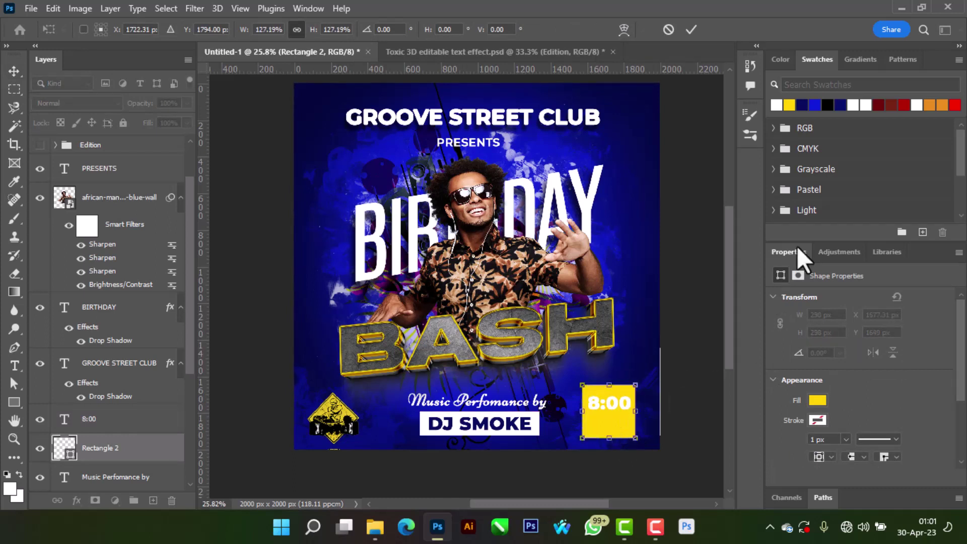
pyautogui.click(690, 30)
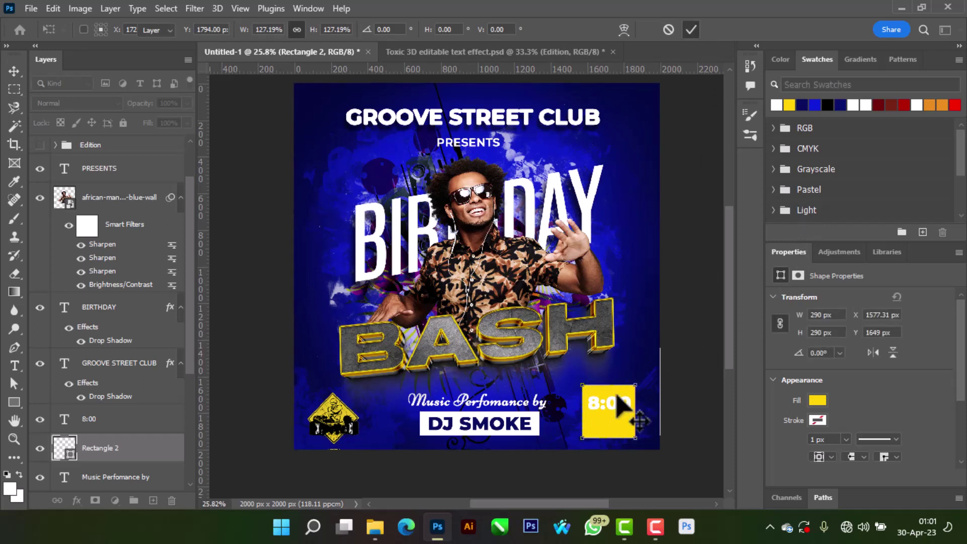
pyautogui.click(641, 416)
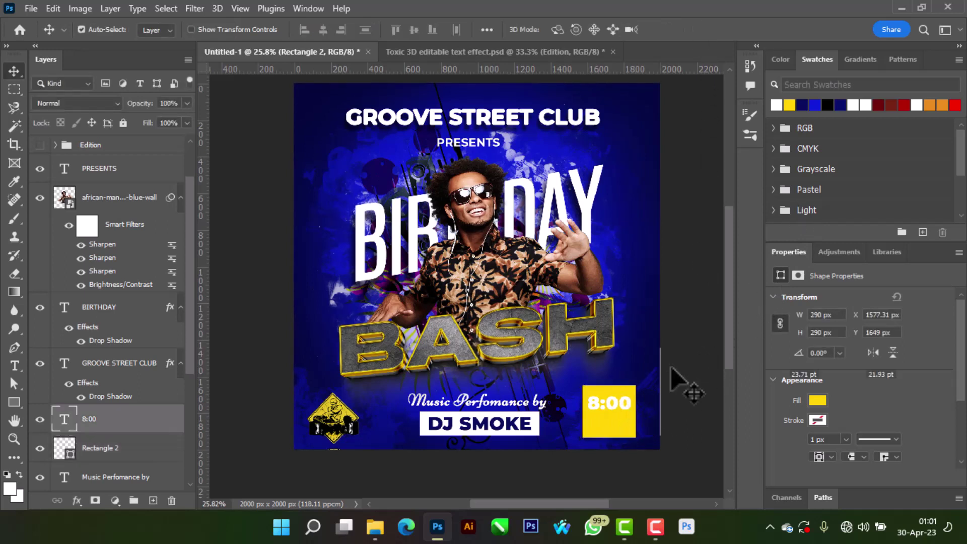
# Step: Colour the 8:00 text black and nudge it slightly up and left inside the yellow square
pyautogui.click(827, 105)
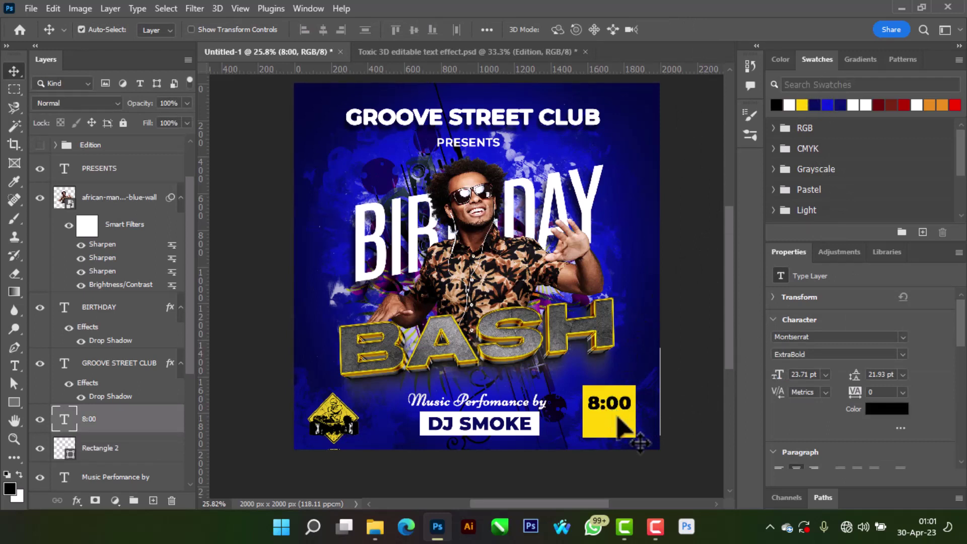
pyautogui.hotkey('shift', 'Up')
pyautogui.hotkey('shift', 'Up')
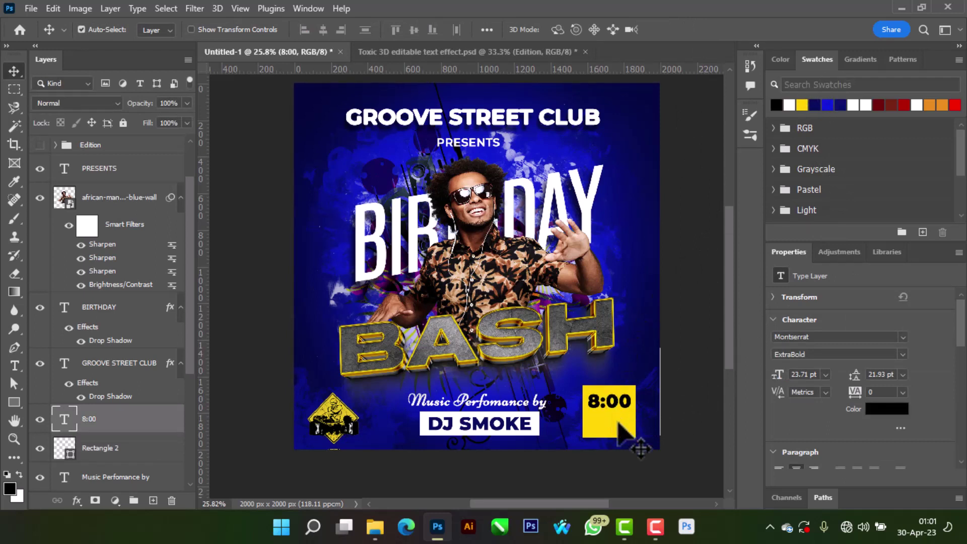
pyautogui.hotkey('shift', 'Up')
pyautogui.hotkey('shift', 'Left')
pyautogui.click(621, 429)
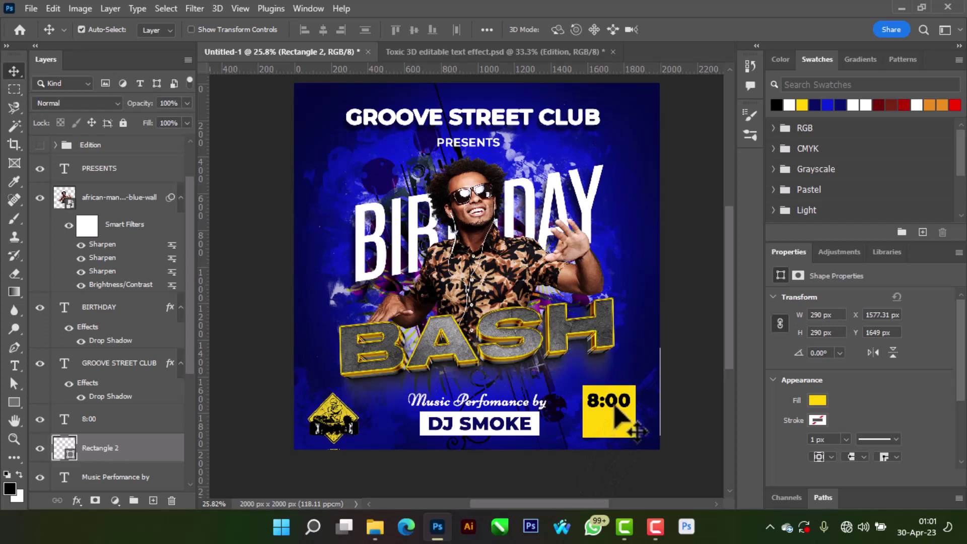
# Step: Duplicate the 8:00 text directly below itself on the yellow square and replace the copy's text with "PM"
pyautogui.moveTo(614, 409); pyautogui.dragTo(615, 430)
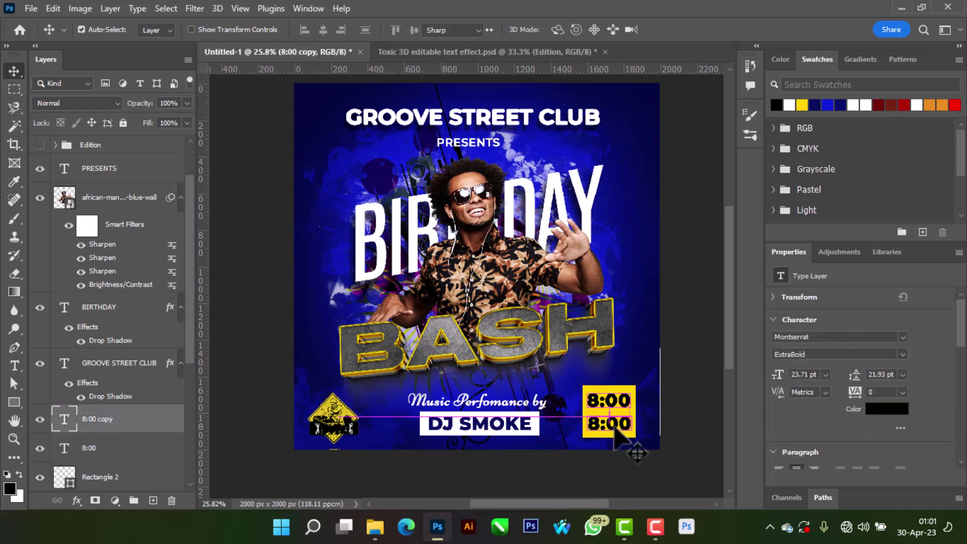
pyautogui.doubleClick(615, 428)
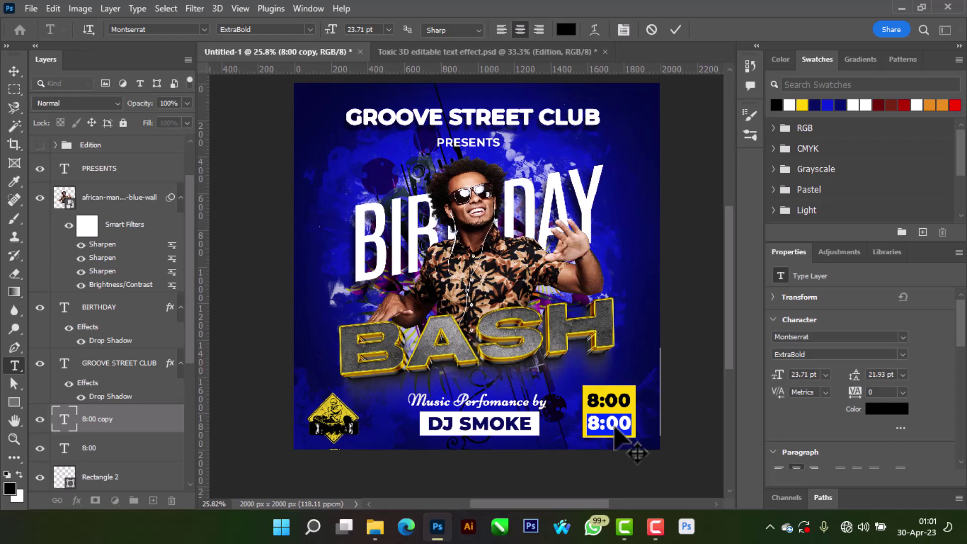
pyautogui.press('BackSpace')
pyautogui.write('PM')
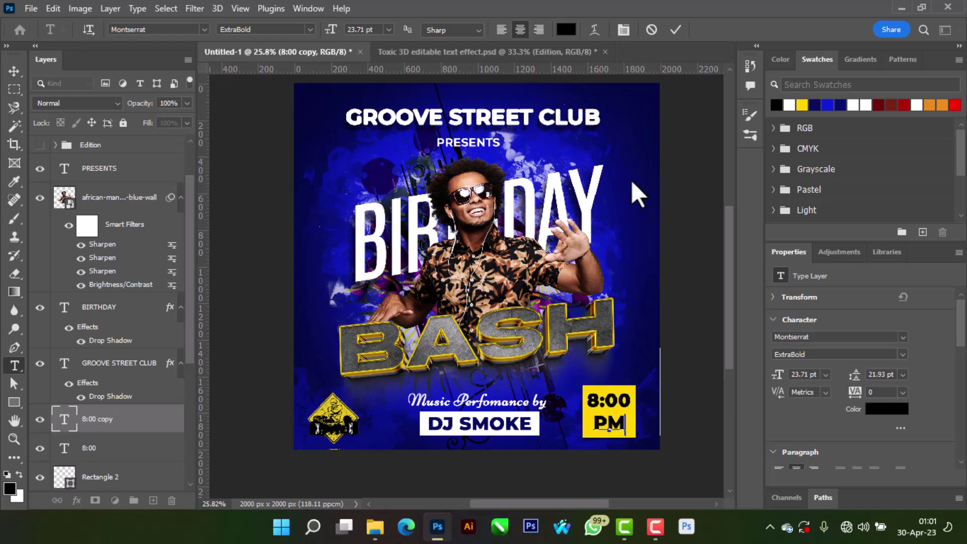
pyautogui.click(677, 29)
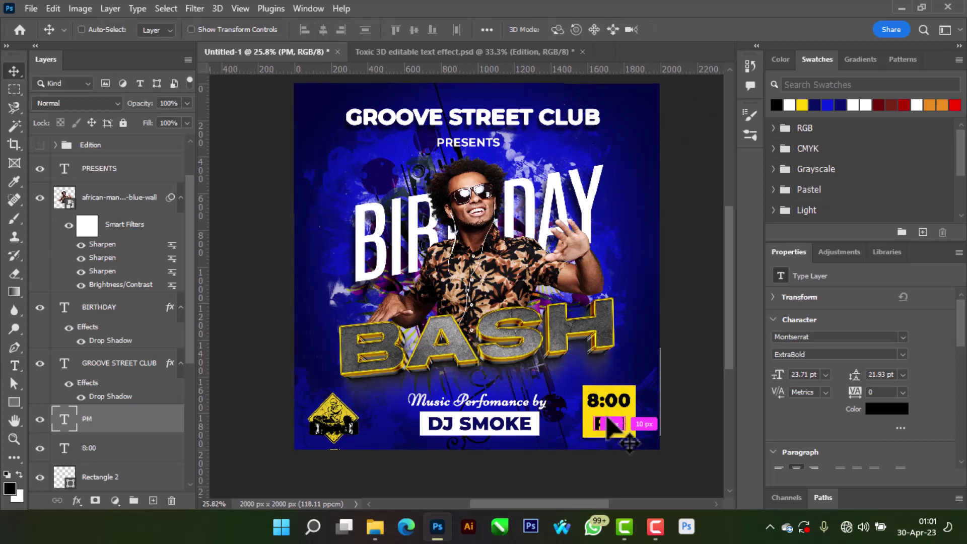
# Step: Scale the PM text up to about 32 pt so it fills the lower part of the yellow square under 8:00
pyautogui.hotkey('ctrl', 't')
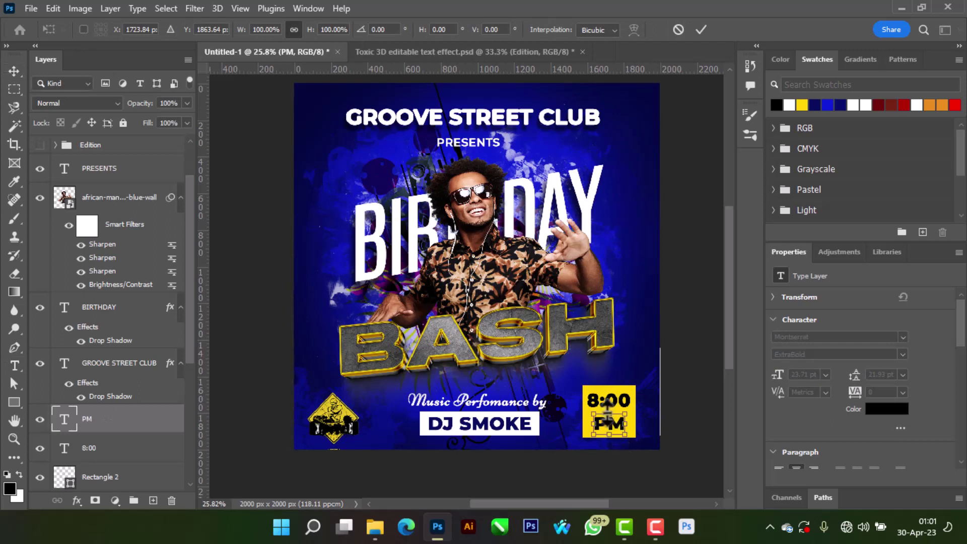
pyautogui.moveTo(609, 416)
pyautogui.mouseDown()
pyautogui.moveTo(609, 399)
pyautogui.moveTo(607, 407)
pyautogui.mouseUp()
pyautogui.press('Return')
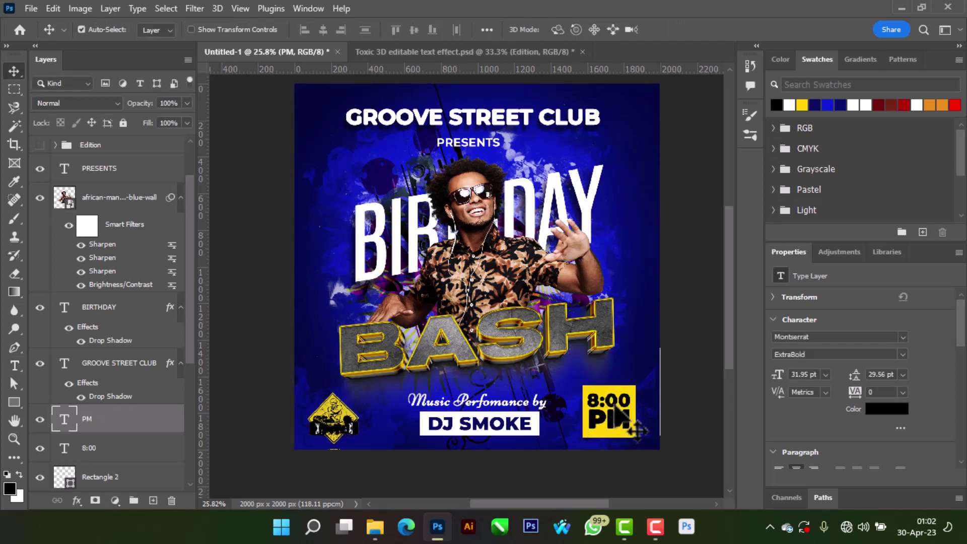
pyautogui.click(617, 402)
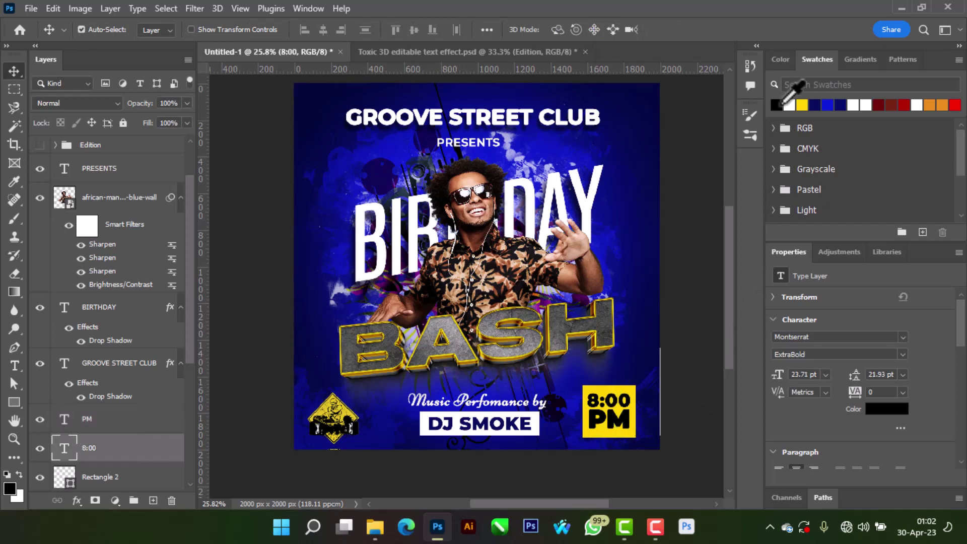
pyautogui.click(703, 216)
pyautogui.scroll(1, 554, 262)
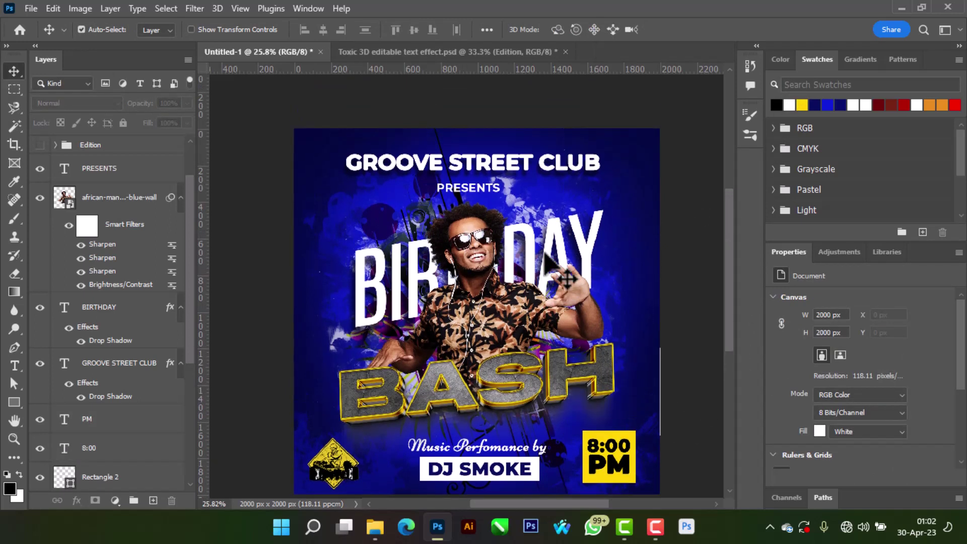
# Step: Duplicate the yellow square to the flyer's upper left above BIRTHDAY, scale the copy to about 92% and fill it white
pyautogui.click(604, 435)
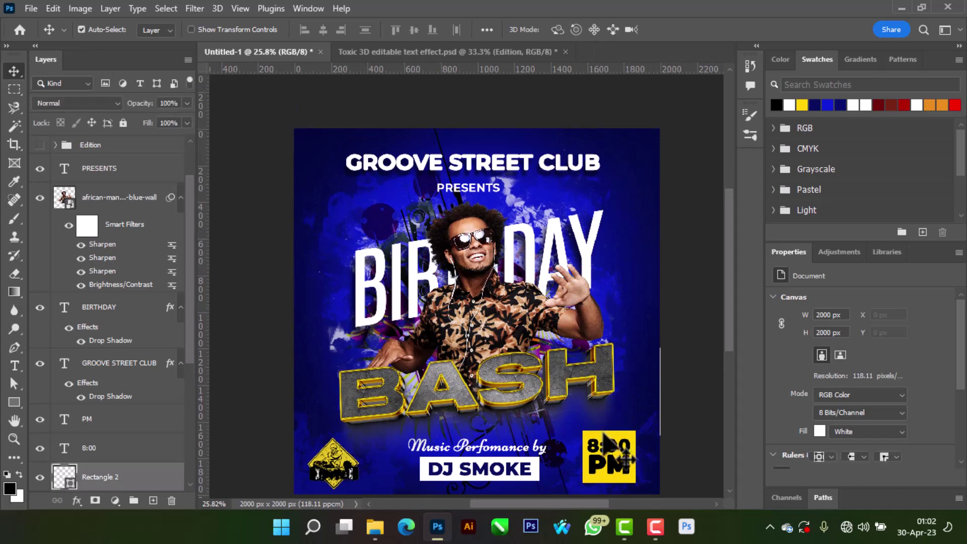
pyautogui.moveTo(604, 436); pyautogui.dragTo(349, 225)
pyautogui.hotkey('ctrl', 't')
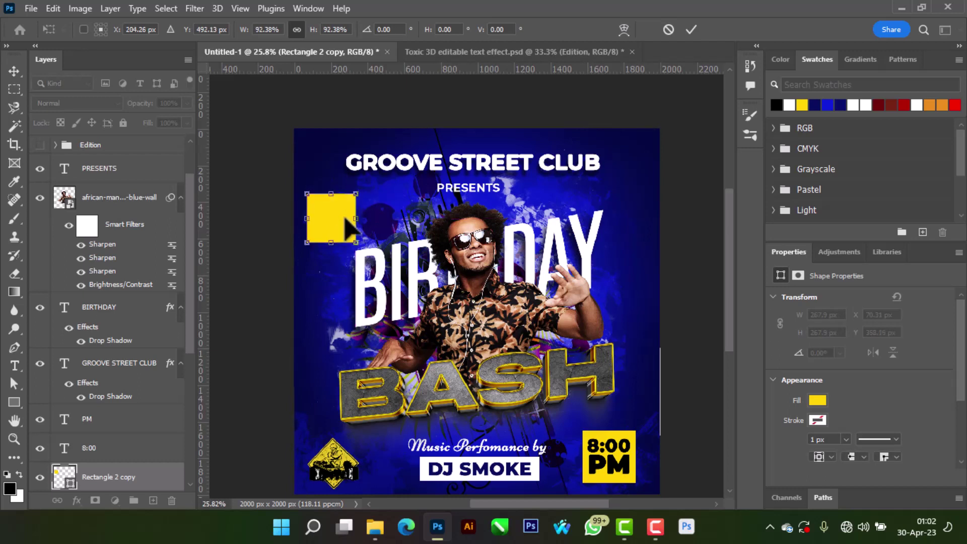
pyautogui.click(691, 30)
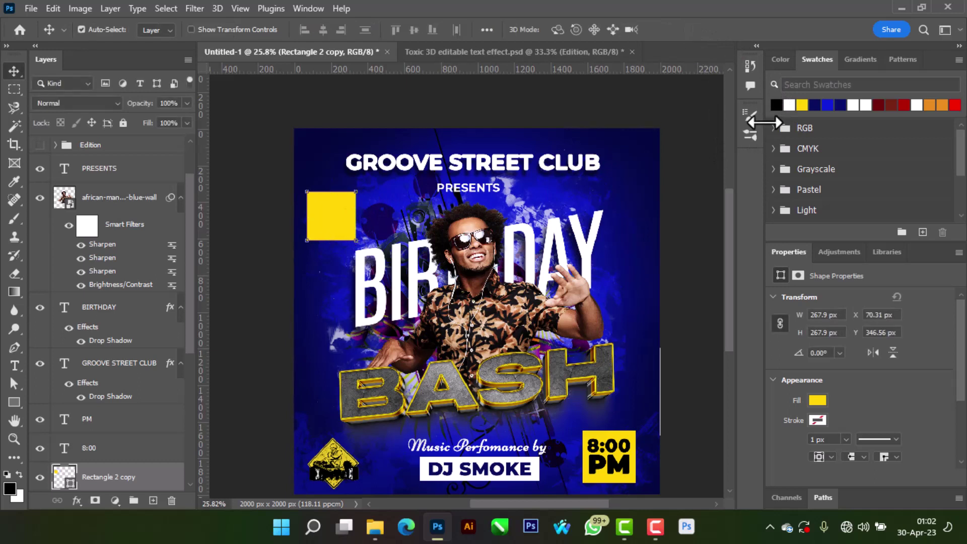
pyautogui.click(789, 105)
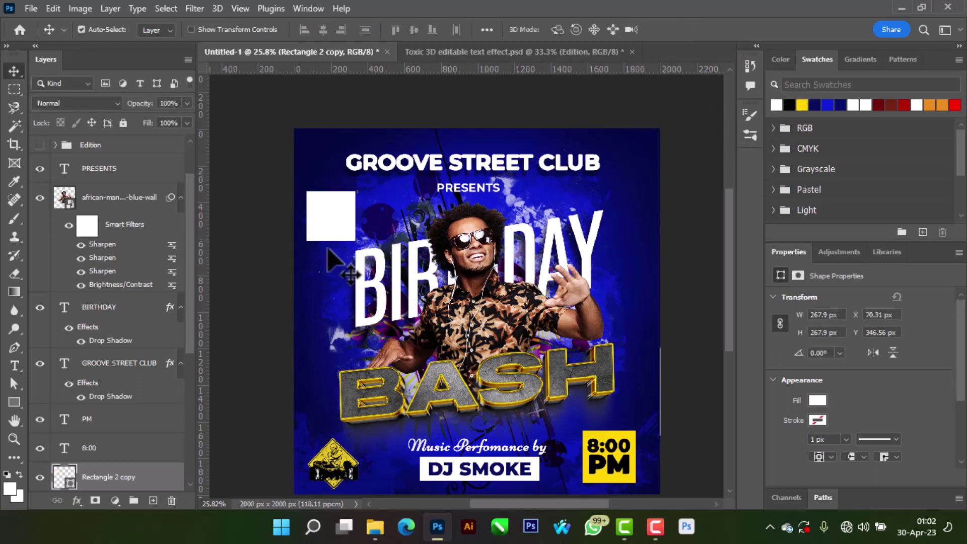
pyautogui.click(14, 366)
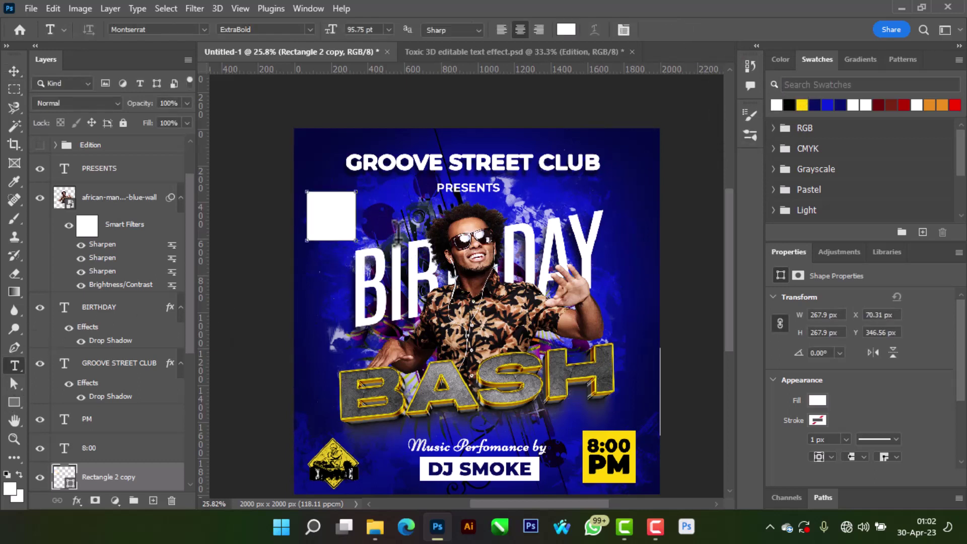
pyautogui.click(15, 71)
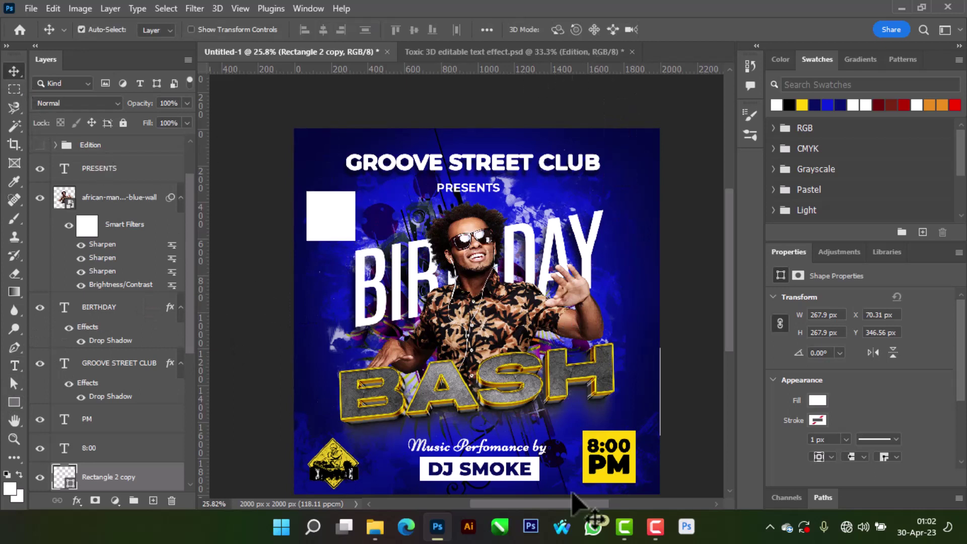
# Step: Duplicate the 8:00 text onto the upper part of the white square and replace the copy's text with "26TH"
pyautogui.click(616, 448)
pyautogui.moveTo(616, 448); pyautogui.dragTo(337, 210)
pyautogui.doubleClick(337, 209)
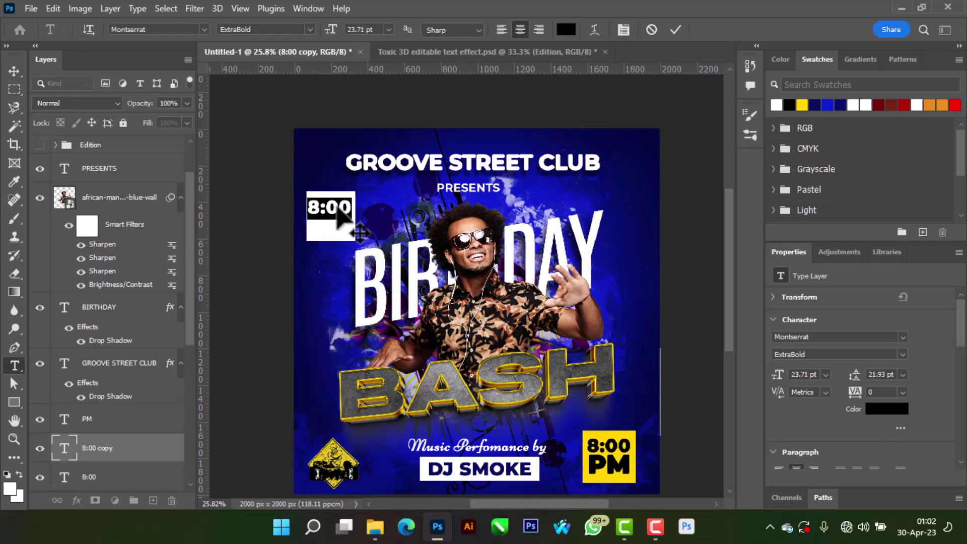
pyautogui.write('2')
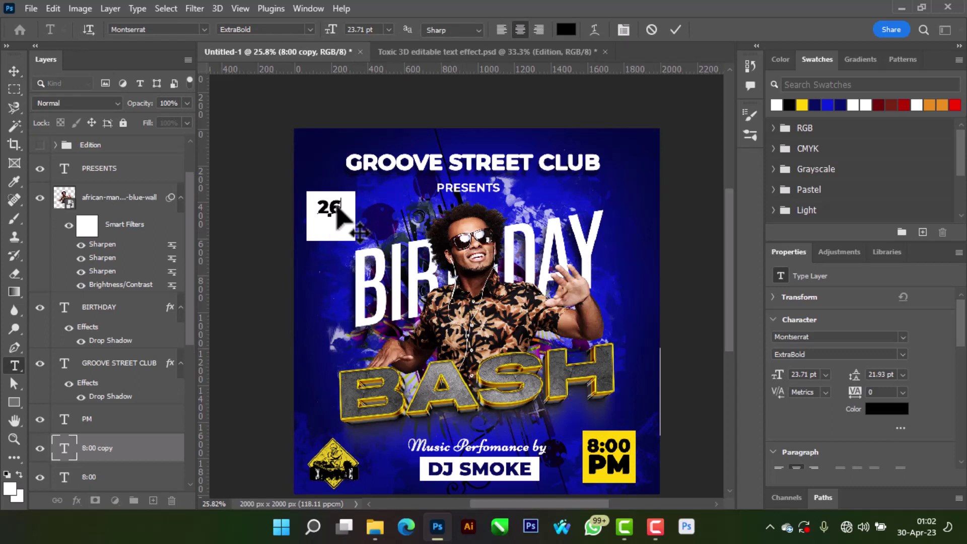
pyautogui.write('6TH')
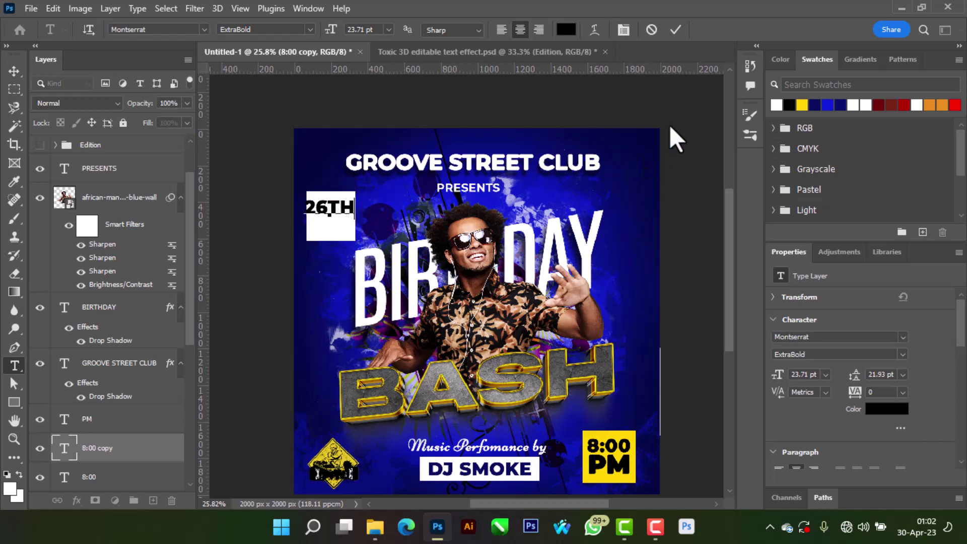
pyautogui.click(675, 30)
# Step: Scale the 26TH text down to about 20 pt so it fits within the white square
pyautogui.hotkey('ctrl', 't')
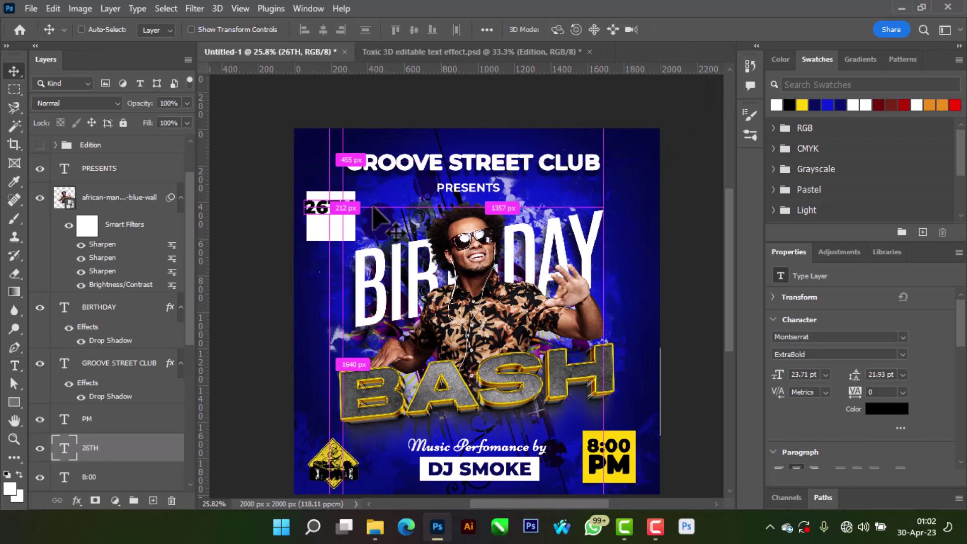
pyautogui.moveTo(343, 205)
pyautogui.mouseDown()
pyautogui.moveTo(333, 211)
pyautogui.moveTo(343, 212)
pyautogui.mouseUp()
pyautogui.press('Return')
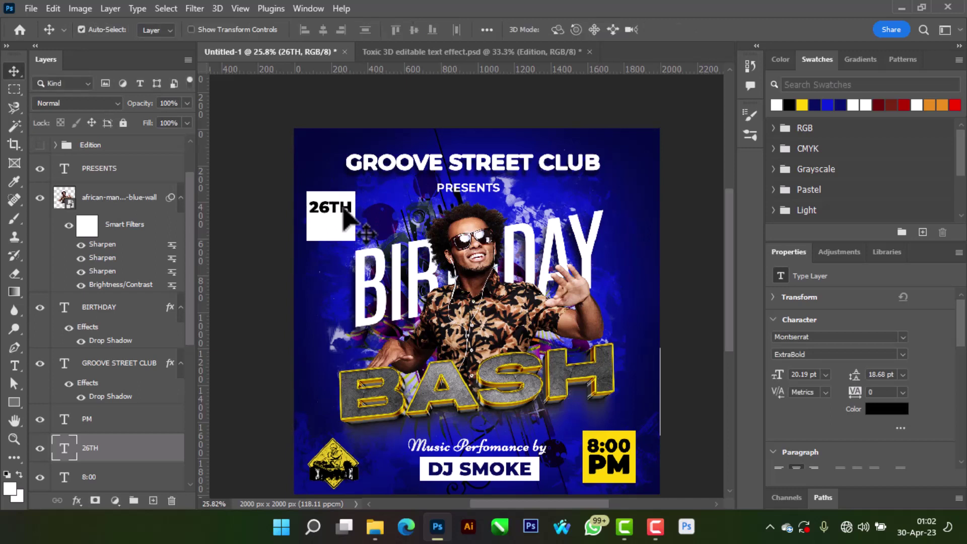
# Step: Duplicate the 26TH text just below itself on the white square and replace the copy's text with "April"
pyautogui.moveTo(345, 214); pyautogui.dragTo(346, 232)
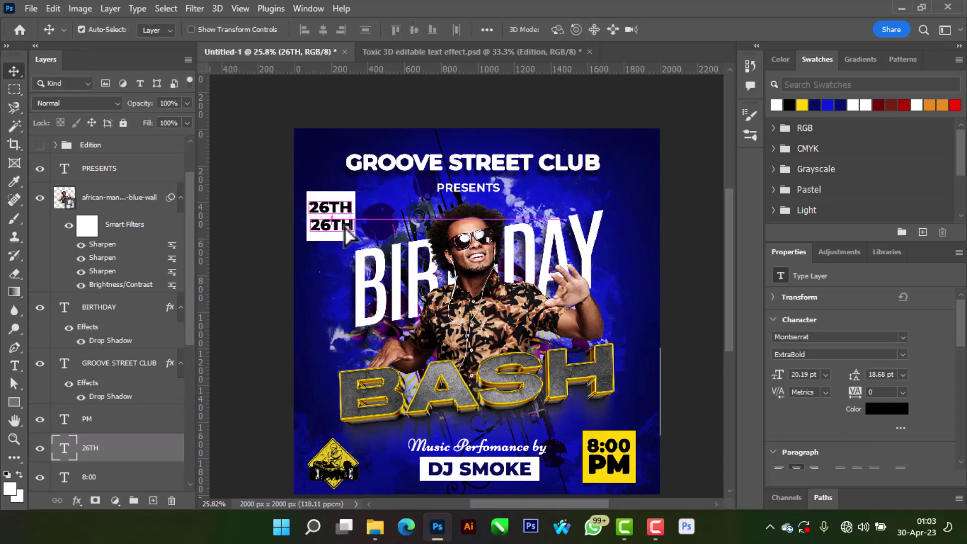
pyautogui.doubleClick(345, 227)
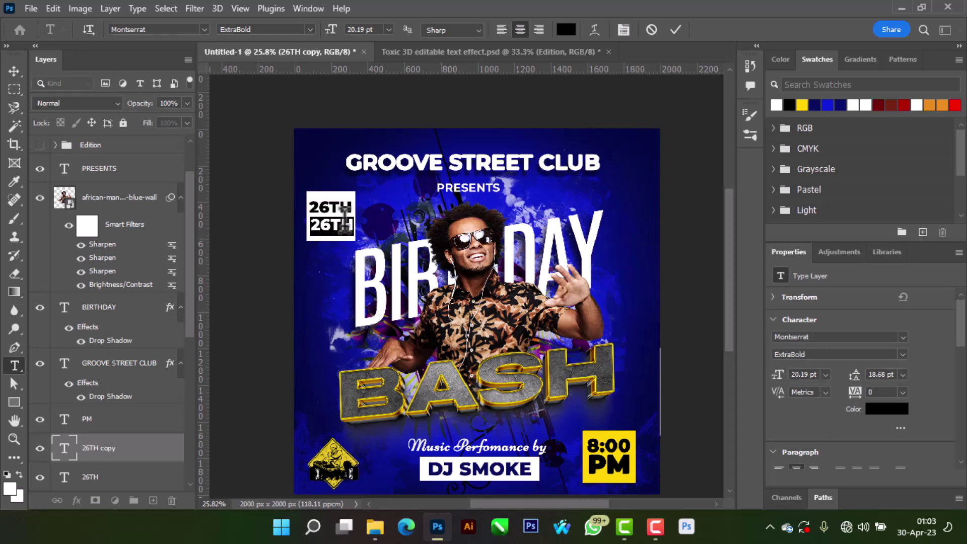
pyautogui.write('April')
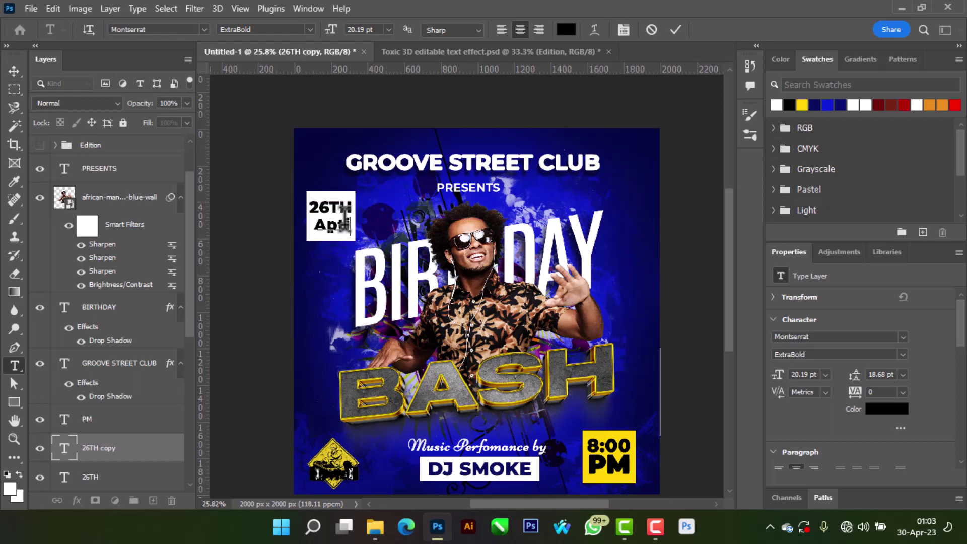
pyautogui.press('BackSpace')
pyautogui.press('BackSpace')
pyautogui.write('il')
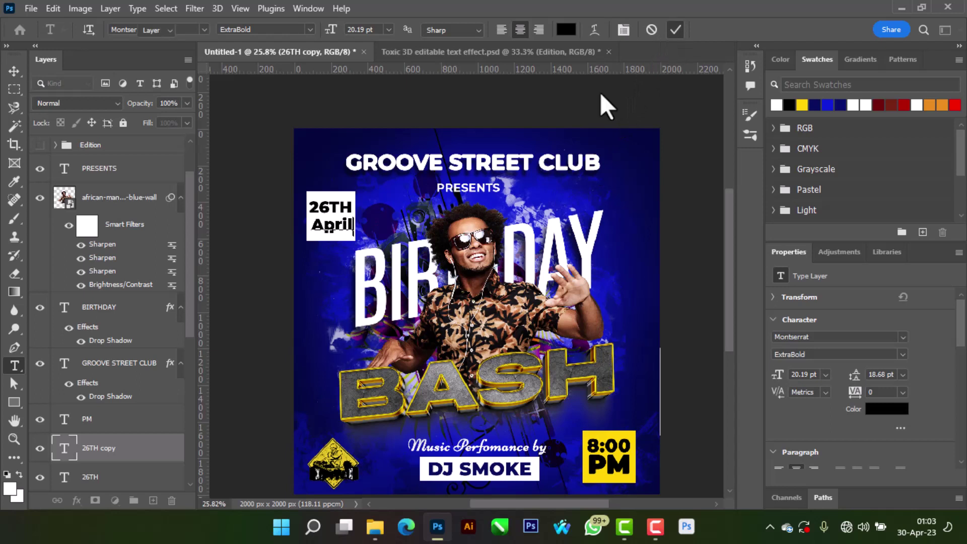
pyautogui.hotkey('ctrl', 'Return')
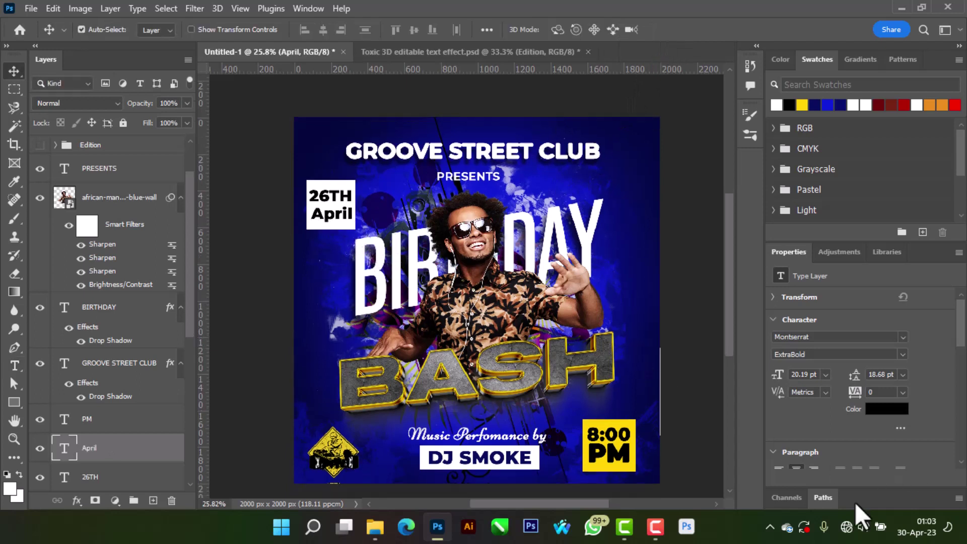
# Step: Set the April text to All Caps and narrow it to about 89% width to fit the white square
pyautogui.scroll(-3, 811, 335)
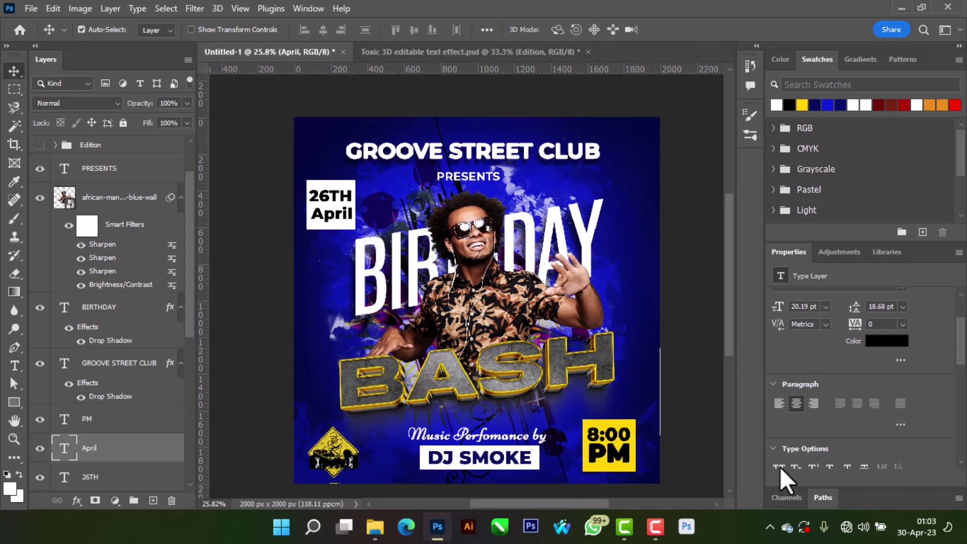
pyautogui.click(779, 467)
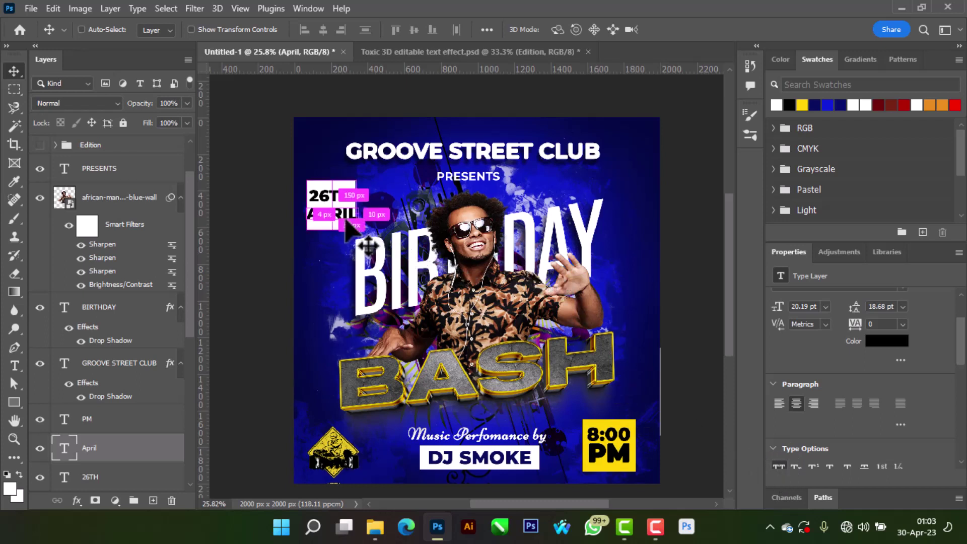
pyautogui.hotkey('ctrl', 't')
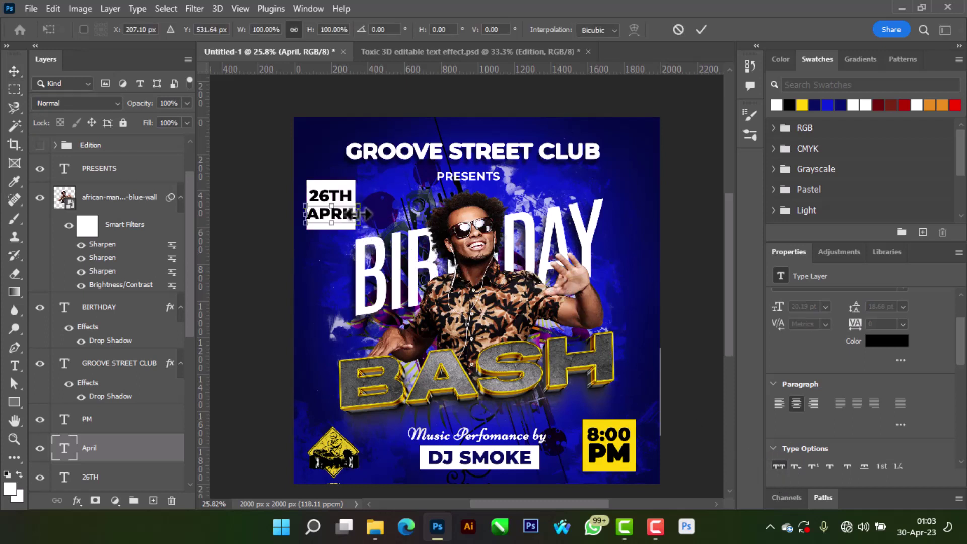
pyautogui.moveTo(359, 213); pyautogui.dragTo(351, 213)
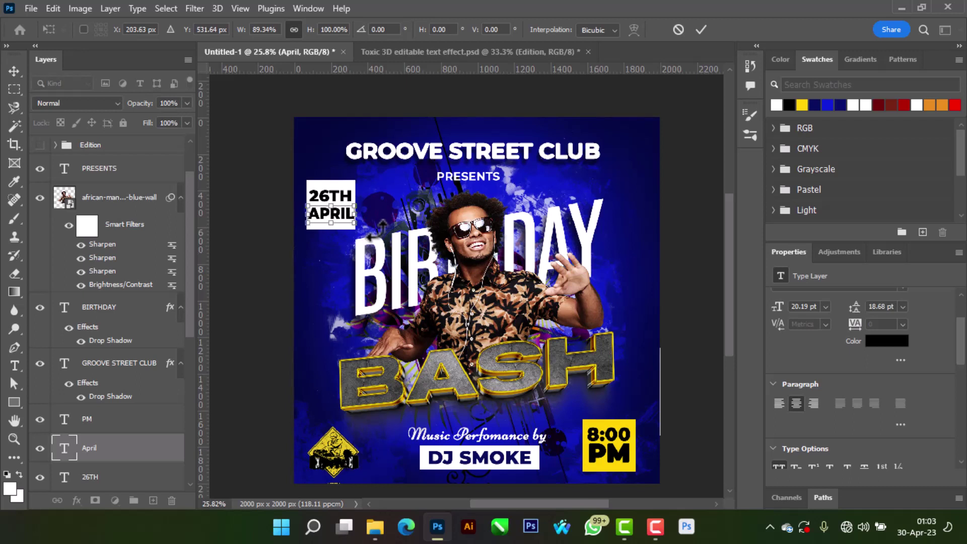
pyautogui.press('Return')
# Step: Colour the APRIL and 26TH texts dark blue and select the white square behind them
pyautogui.scroll(-2, 378, 227)
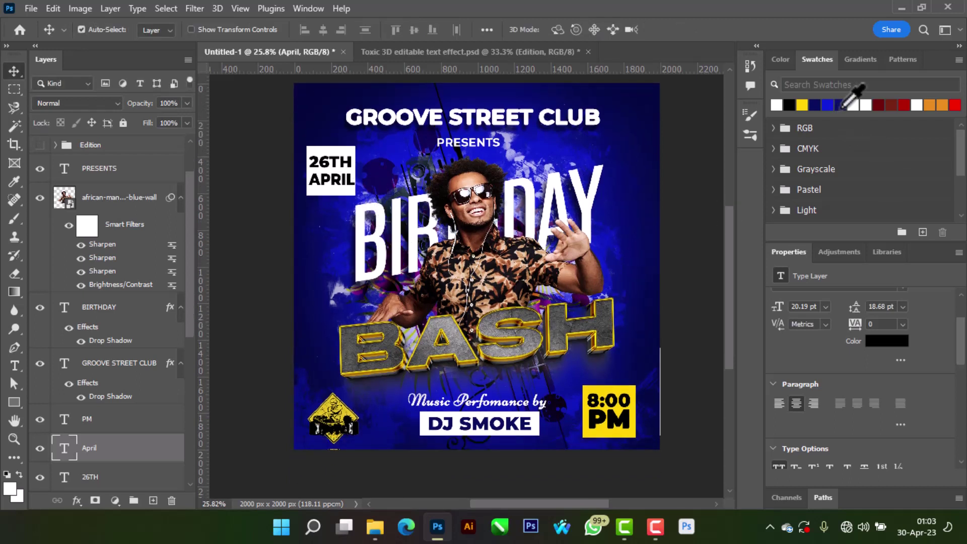
pyautogui.click(814, 104)
pyautogui.click(350, 169)
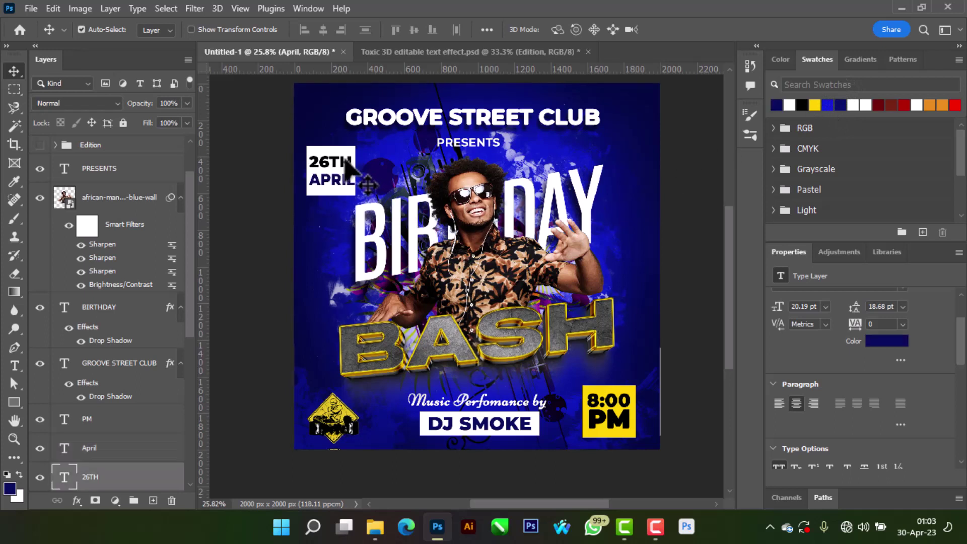
pyautogui.click(776, 104)
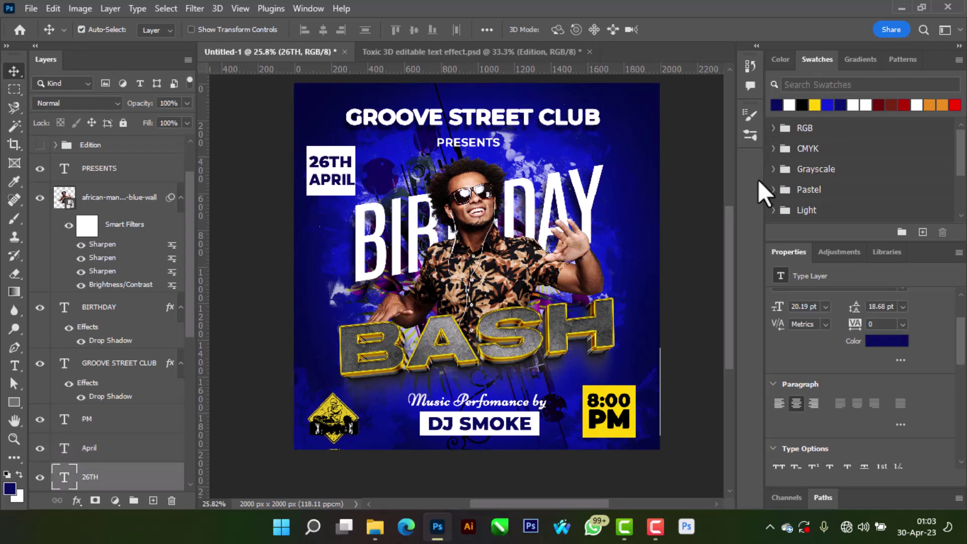
pyautogui.click(354, 191)
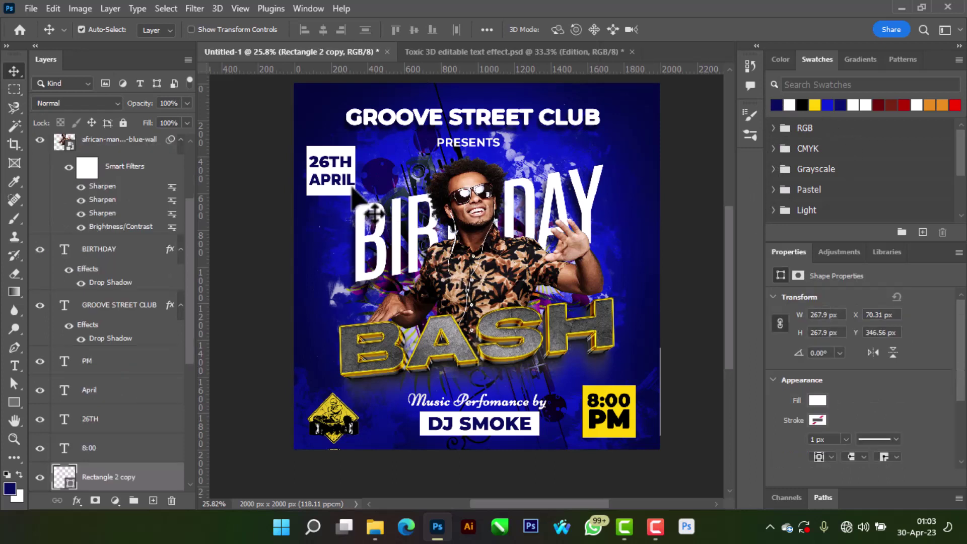
# Step: Fill the white date square with yellow and recolour the APRIL and 26TH texts black
pyautogui.click(814, 104)
pyautogui.click(350, 181)
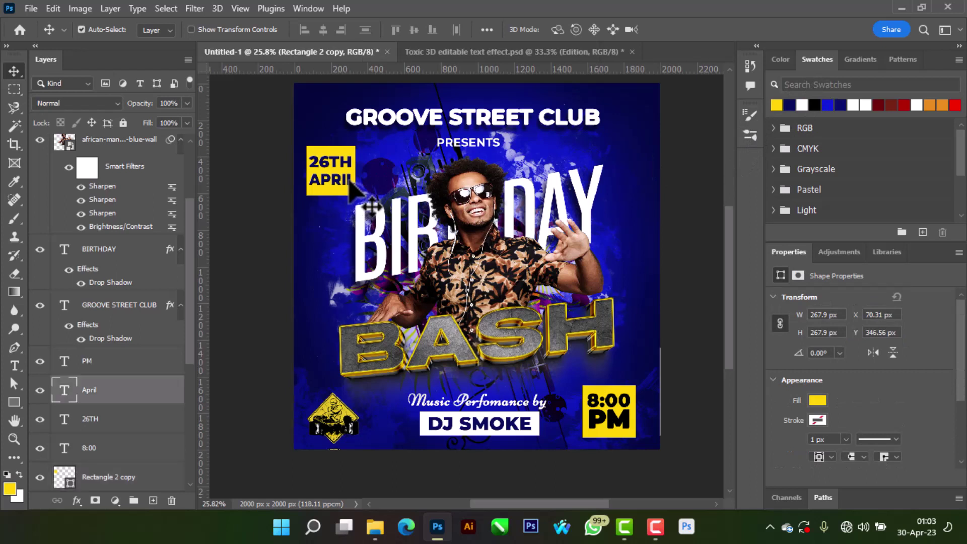
pyautogui.click(814, 104)
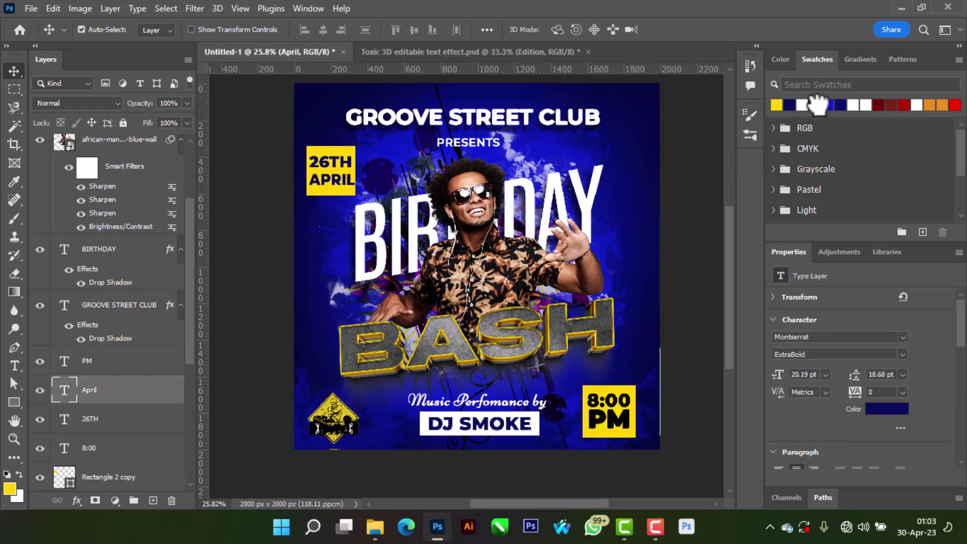
pyautogui.click(337, 164)
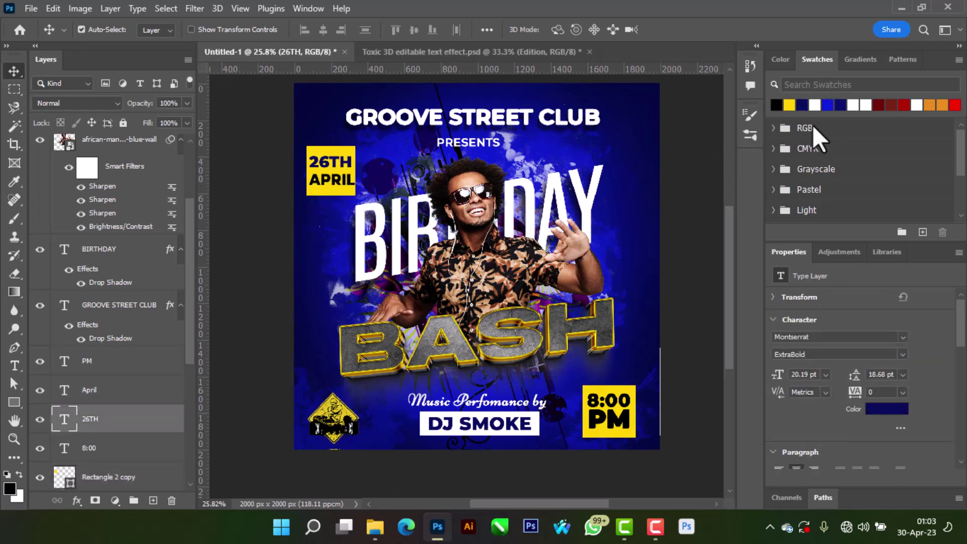
pyautogui.click(774, 104)
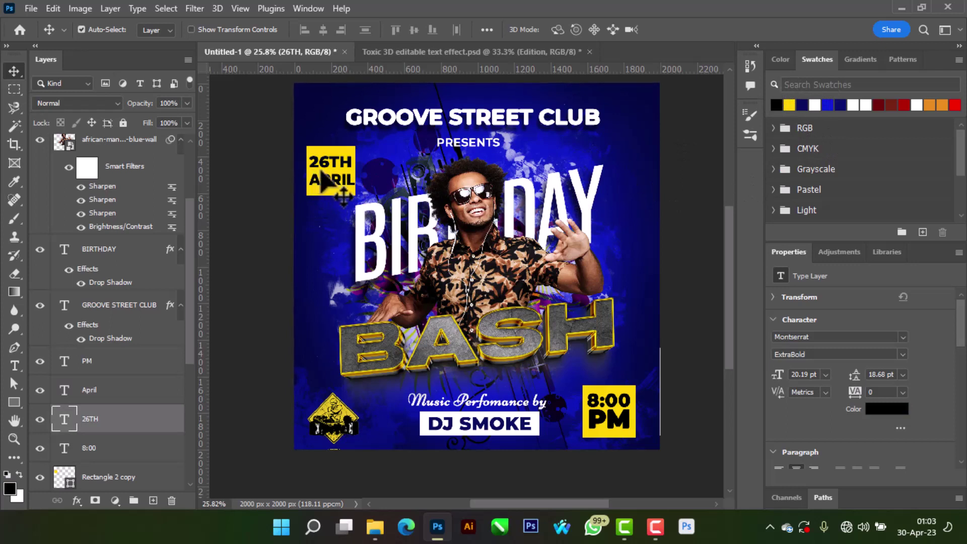
# Step: Remove the TH from the date text in the yellow square so it reads 26
pyautogui.doubleClick(337, 166)
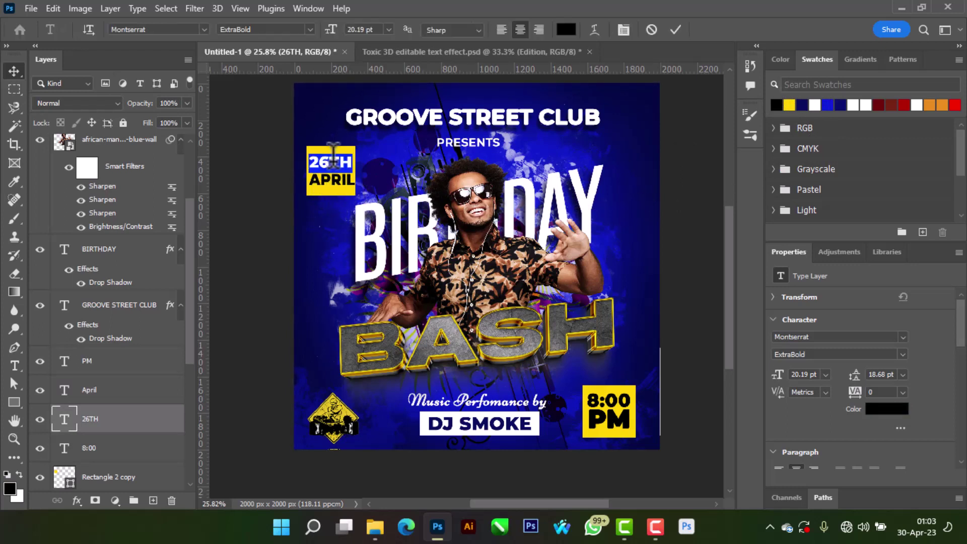
pyautogui.moveTo(329, 162); pyautogui.dragTo(351, 151)
pyautogui.press('BackSpace')
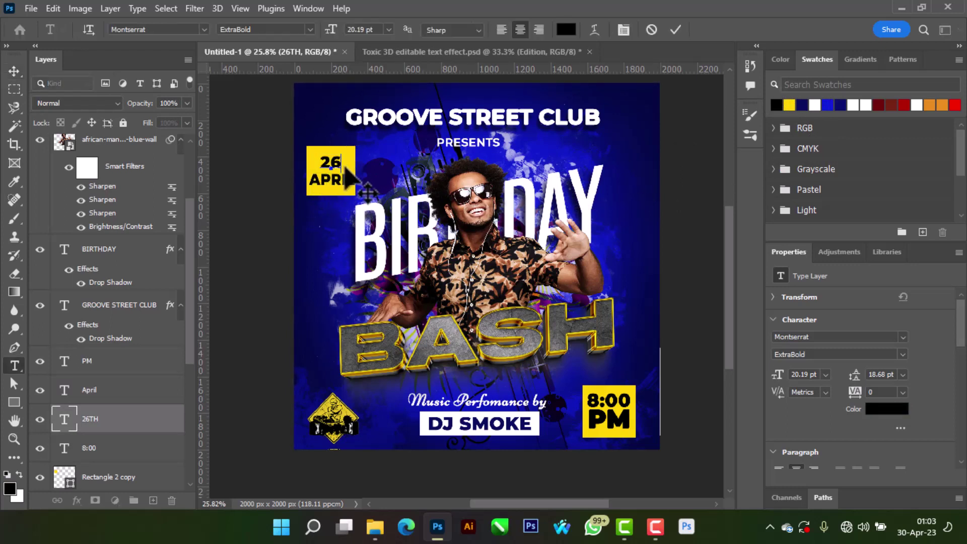
pyautogui.click(676, 32)
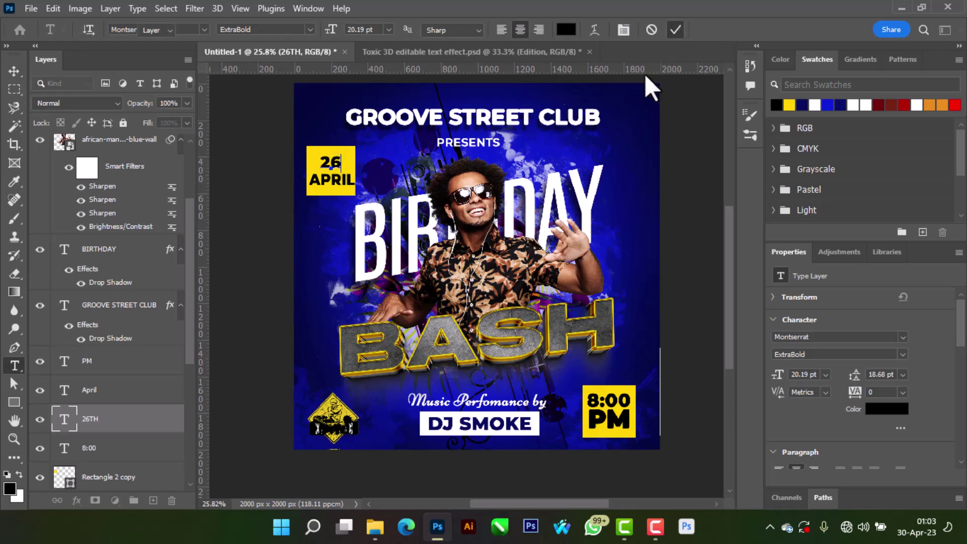
# Step: Enlarge the 26 text to about 29 pt above APRIL and set its font style to Bold
pyautogui.hotkey('ctrl', 't')
pyautogui.moveTo(327, 143); pyautogui.dragTo(329, 170)
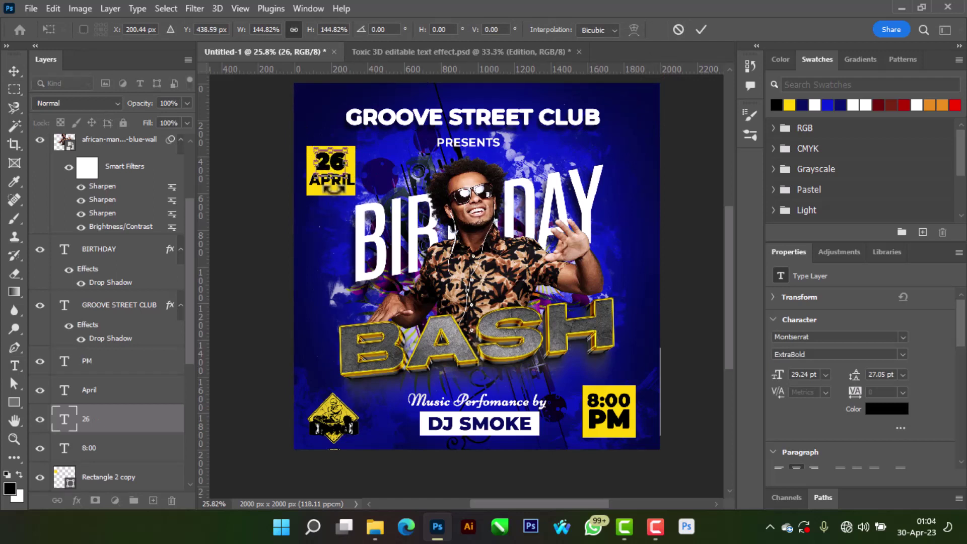
pyautogui.press('Return')
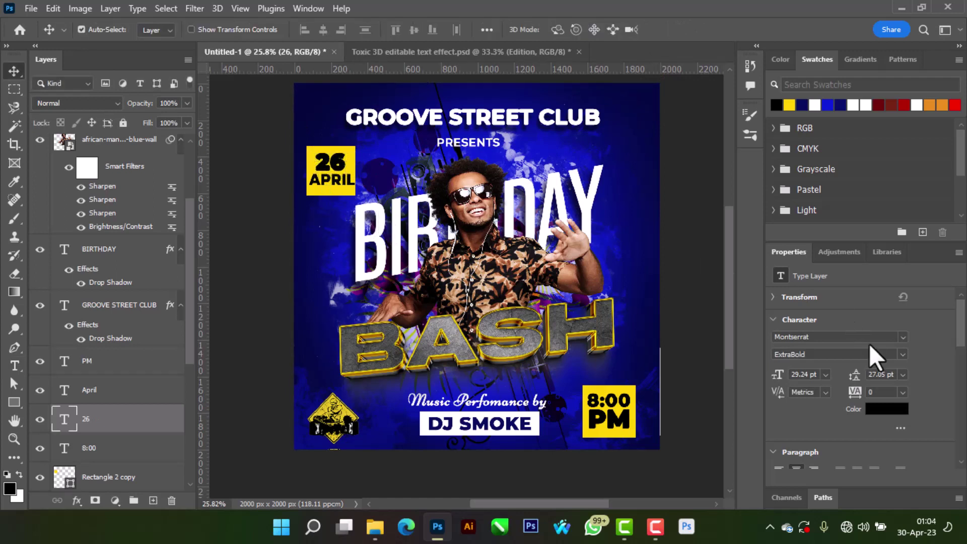
pyautogui.click(901, 354)
pyautogui.click(873, 296)
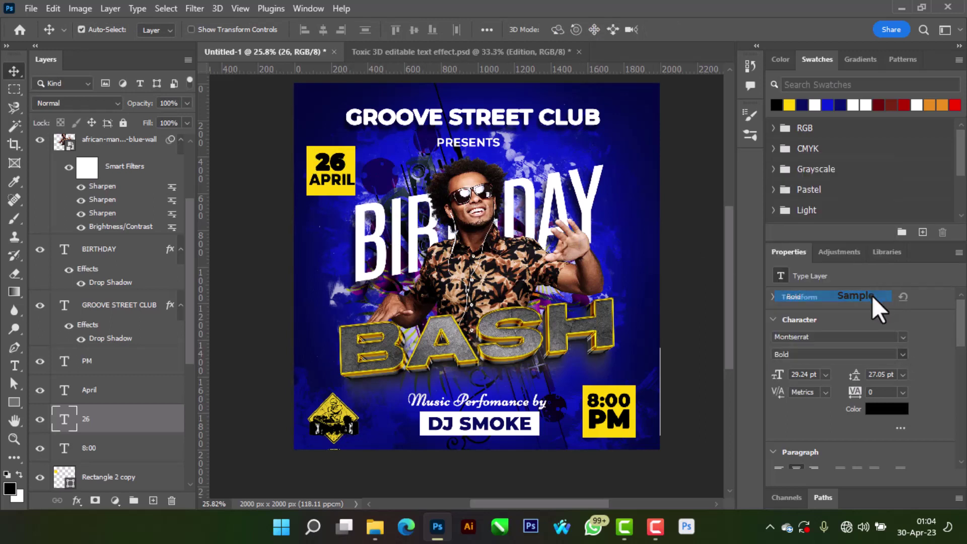
pyautogui.click(682, 334)
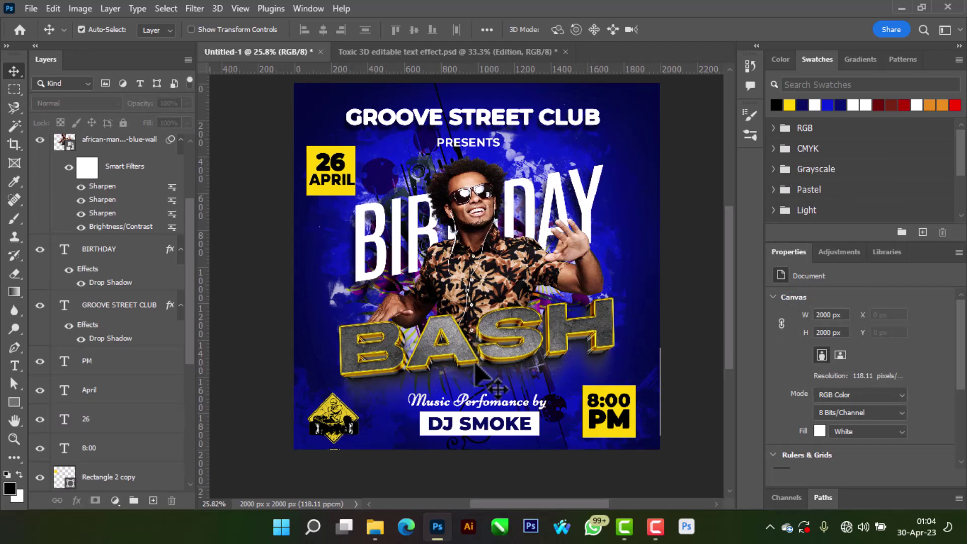
# Step: Move the 8:00 and PM texts together with their yellow box down by about 18 px
pyautogui.click(614, 396)
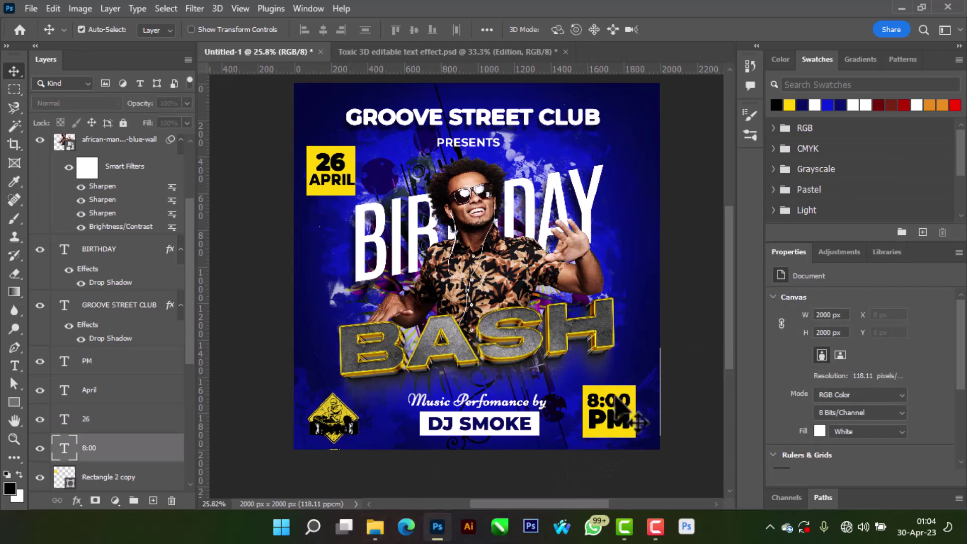
pyautogui.keyDown('shift'); pyautogui.click(620, 428); pyautogui.keyUp('shift')
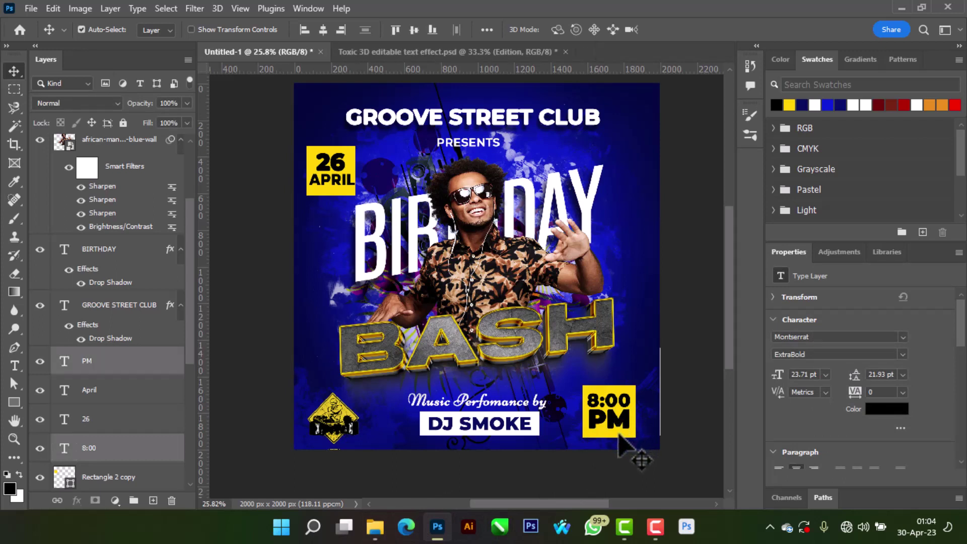
pyautogui.keyDown('shift'); pyautogui.click(620, 439); pyautogui.keyUp('shift')
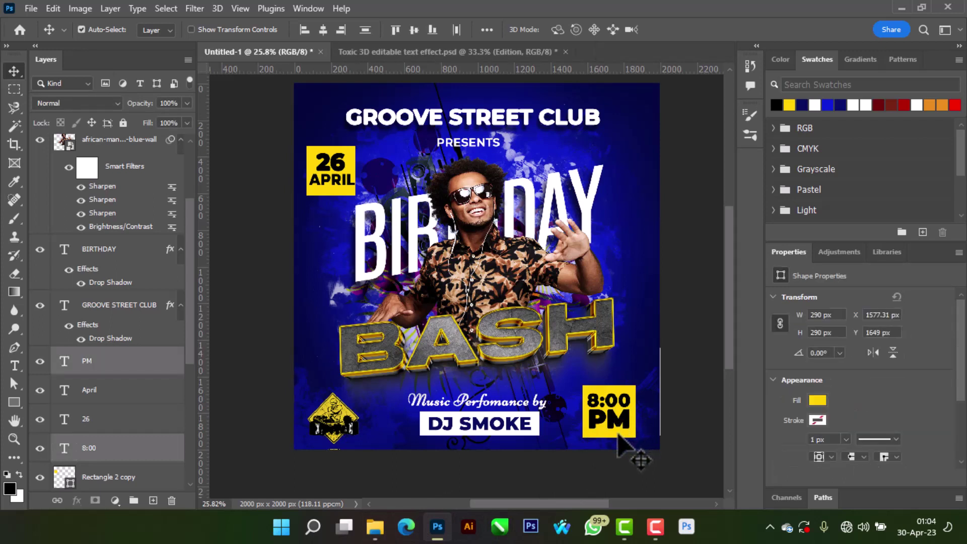
pyautogui.press('Down')
pyautogui.press('Down')
pyautogui.press('Down')
pyautogui.press('Down')
pyautogui.press('Down')
pyautogui.press('Down')
pyautogui.press('Down')
pyautogui.press('Down')
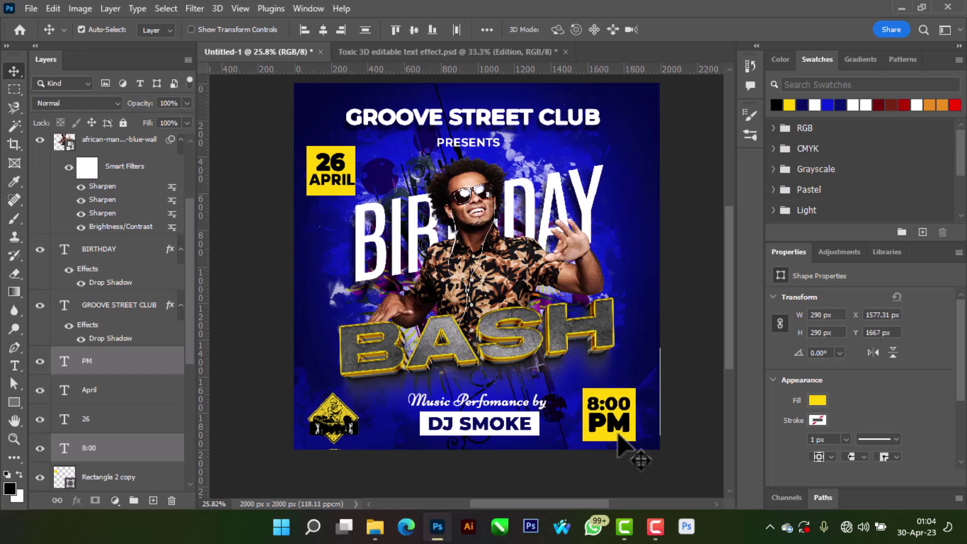
# Step: Draw a thin yellow rectangle about 988 px wide and 12 px high beneath the DJ SMOKE label
pyautogui.click(14, 403)
pyautogui.moveTo(381, 441); pyautogui.dragTo(562, 442)
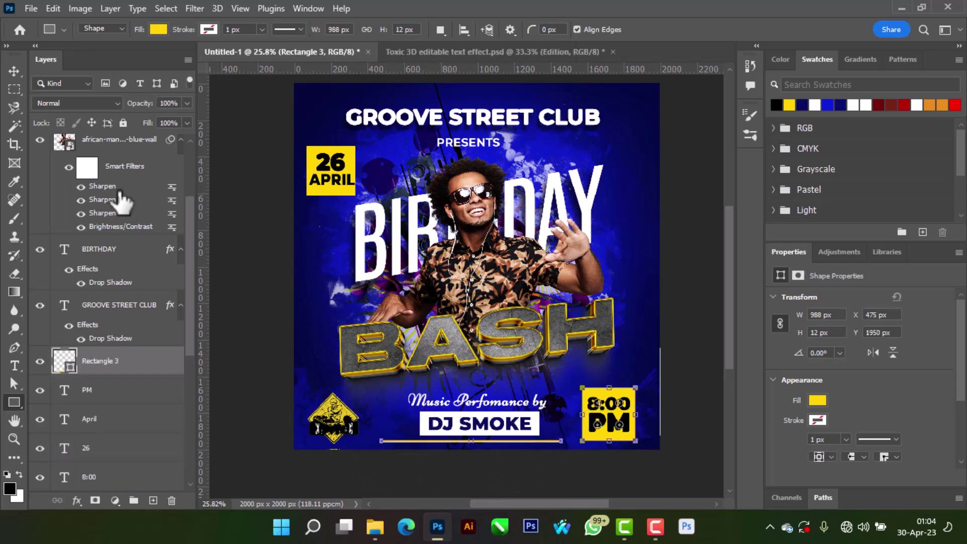
pyautogui.click(18, 75)
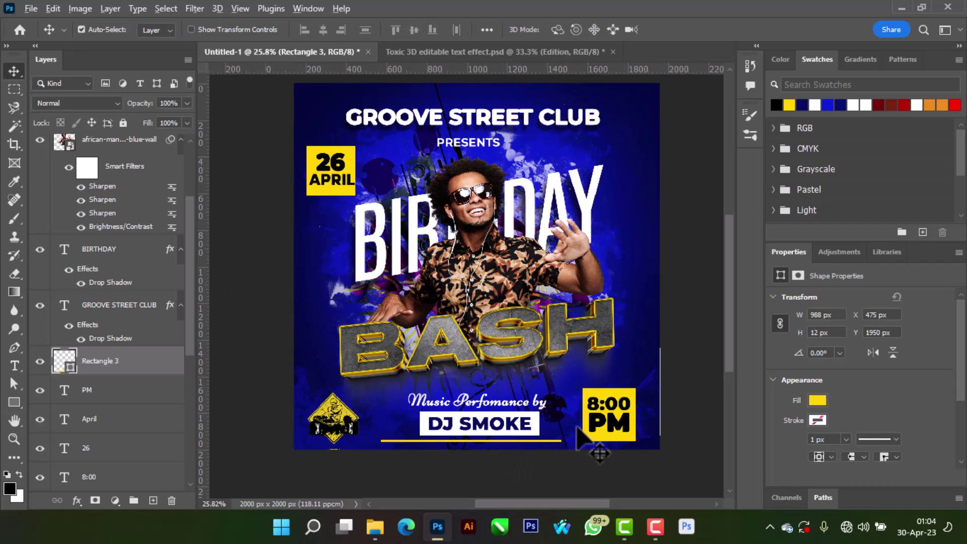
# Step: Add a drop shadow to the thin yellow bar with a 20 px distance, adjusting its opacity and size
pyautogui.scroll(3, 589, 413)
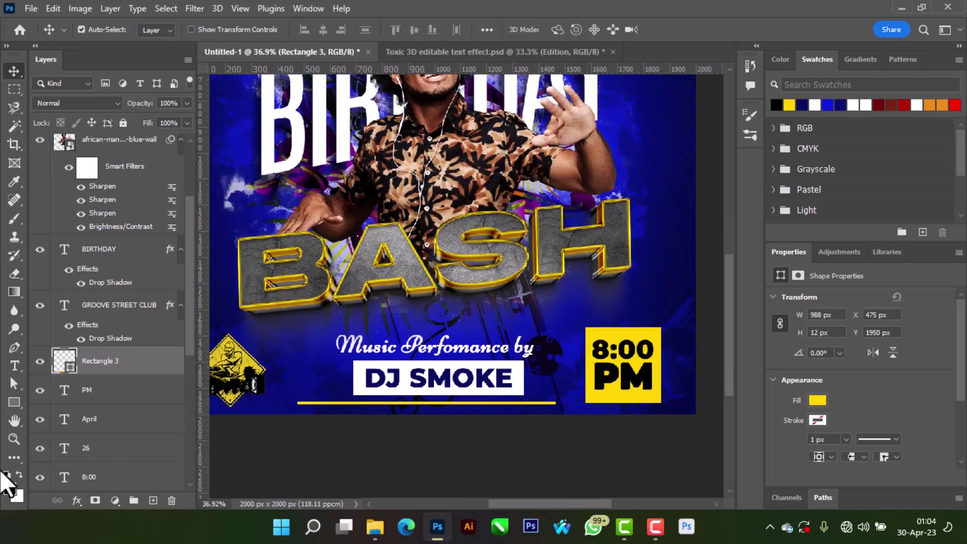
pyautogui.click(78, 501)
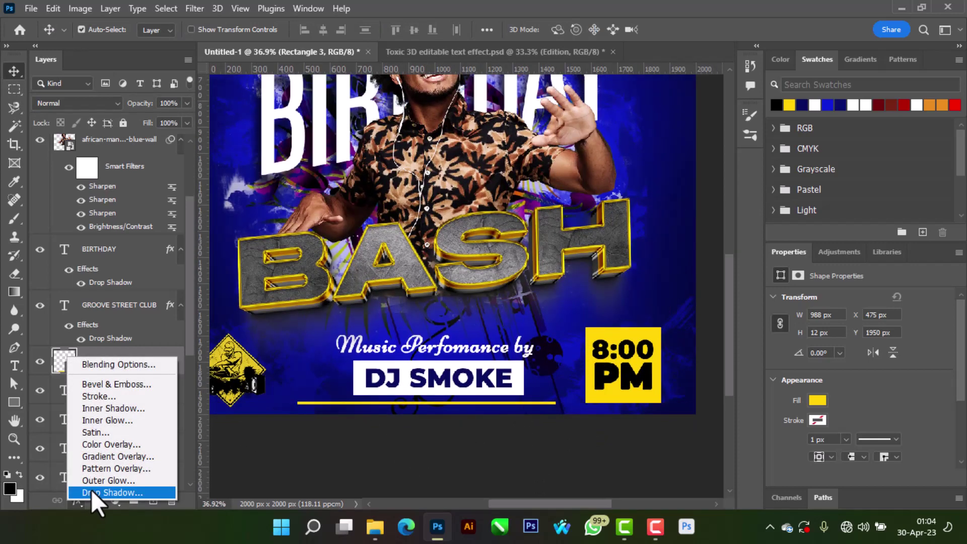
pyautogui.click(91, 490)
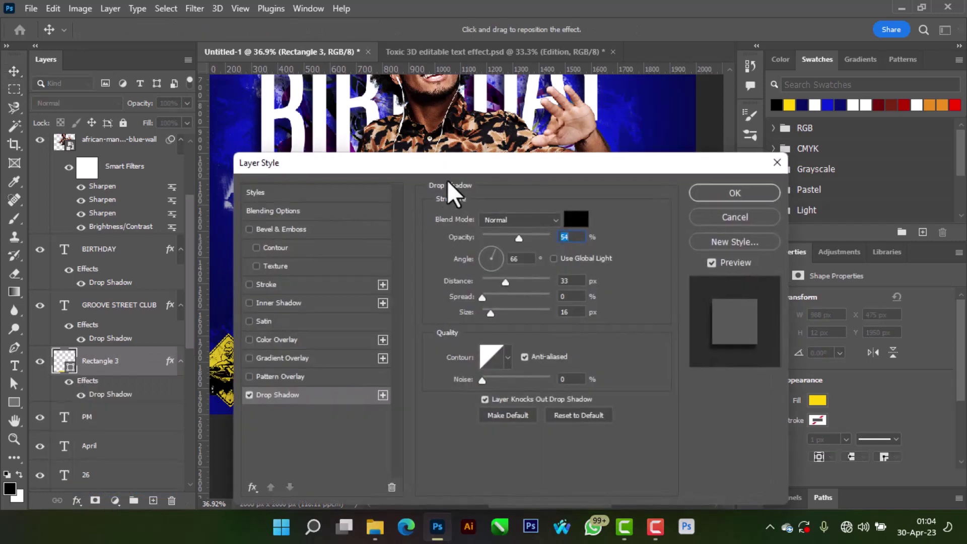
pyautogui.moveTo(447, 169); pyautogui.dragTo(675, 121)
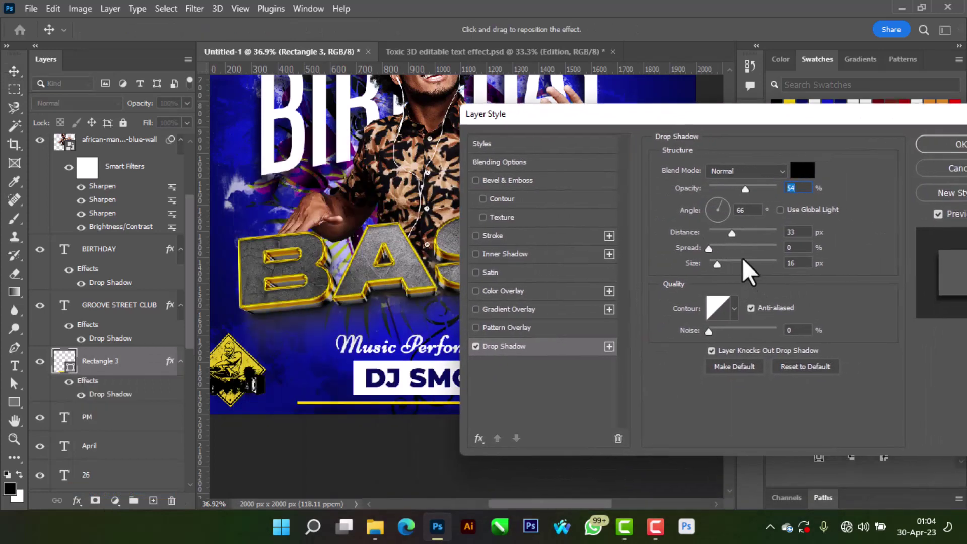
pyautogui.moveTo(734, 234); pyautogui.dragTo(714, 264)
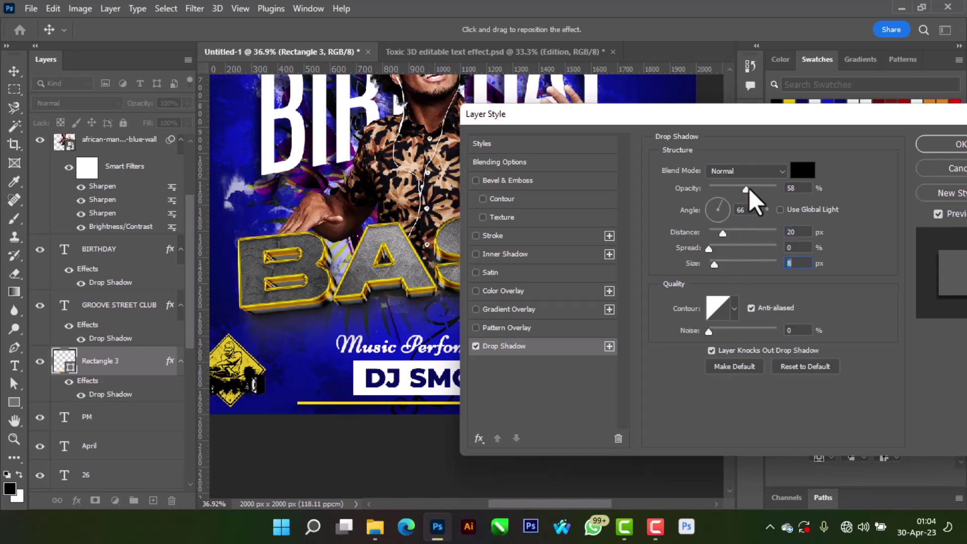
pyautogui.moveTo(750, 188); pyautogui.dragTo(746, 190)
pyautogui.moveTo(714, 266); pyautogui.dragTo(717, 266)
pyautogui.click(926, 141)
# Step: Nudge the thin yellow bar to X 491 px and Y 1957 px to centre it under DJ SMOKE
pyautogui.scroll(-2, 403, 339)
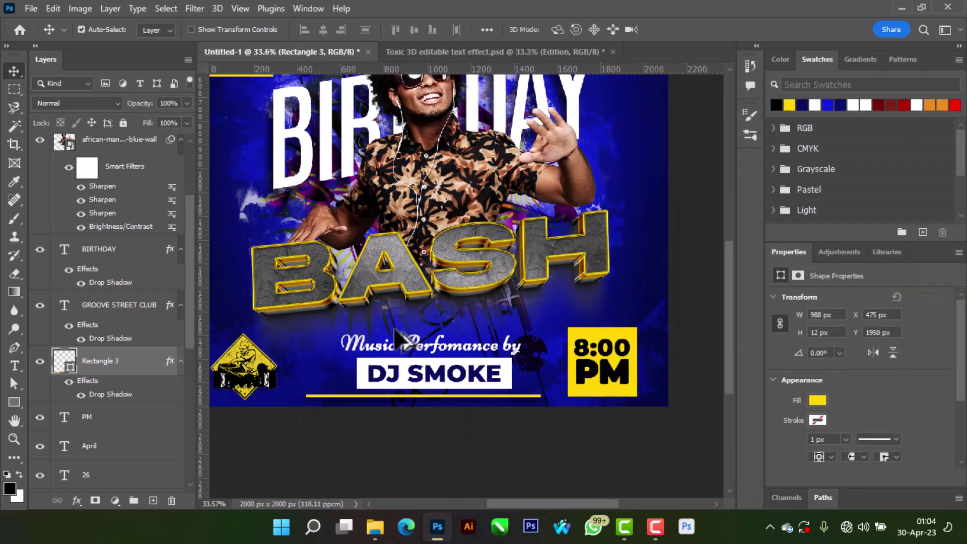
pyautogui.scroll(-1, 396, 331)
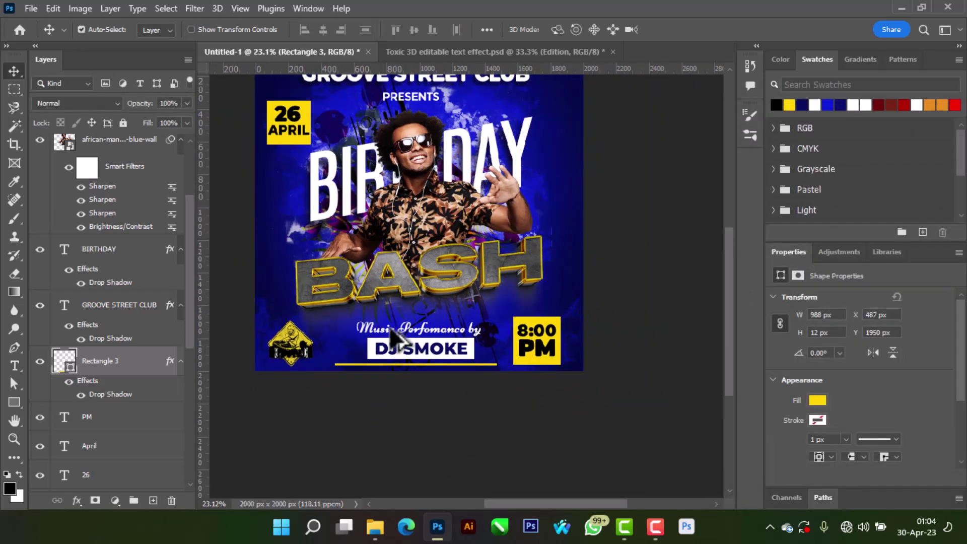
pyautogui.press('Right')
pyautogui.press('Right')
pyautogui.press('Right')
pyautogui.press('Right')
pyautogui.press('Down')
pyautogui.press('Down')
pyautogui.press('Down')
pyautogui.press('Down')
pyautogui.press('Up')
pyautogui.press('Up')
pyautogui.press('Up')
pyautogui.press('Up')
pyautogui.press('Up')
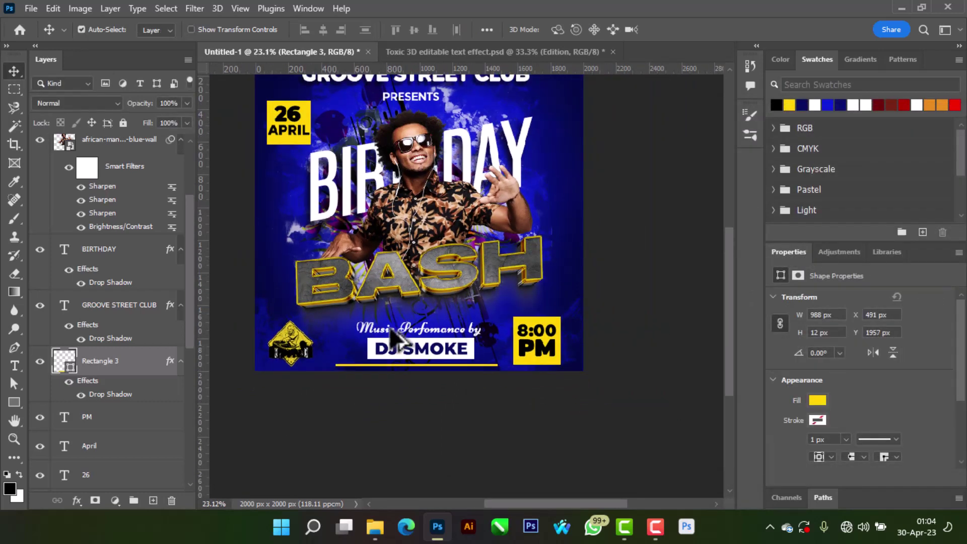
# Step: Select the photo of the man and add a layer mask to it
pyautogui.scroll(3, 396, 340)
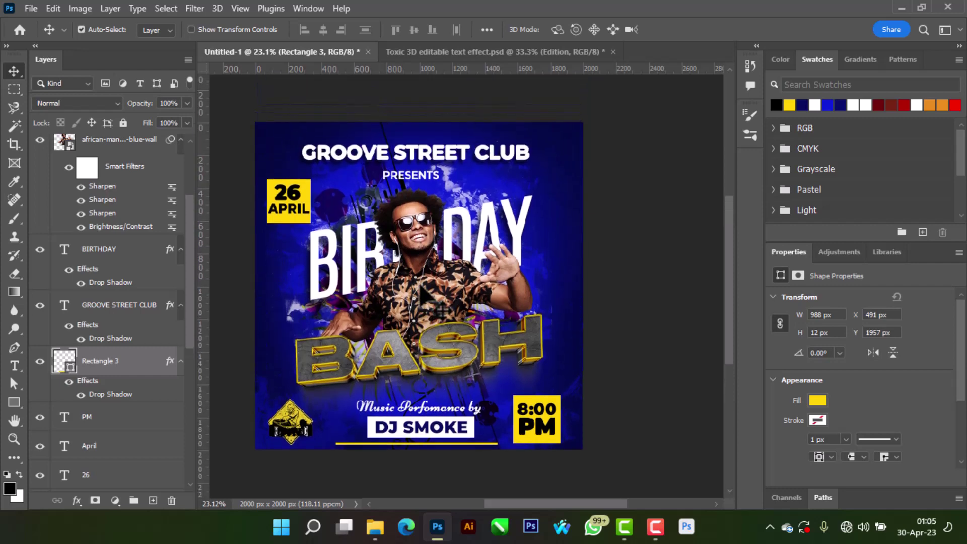
pyautogui.scroll(-1, 421, 291)
pyautogui.click(426, 300)
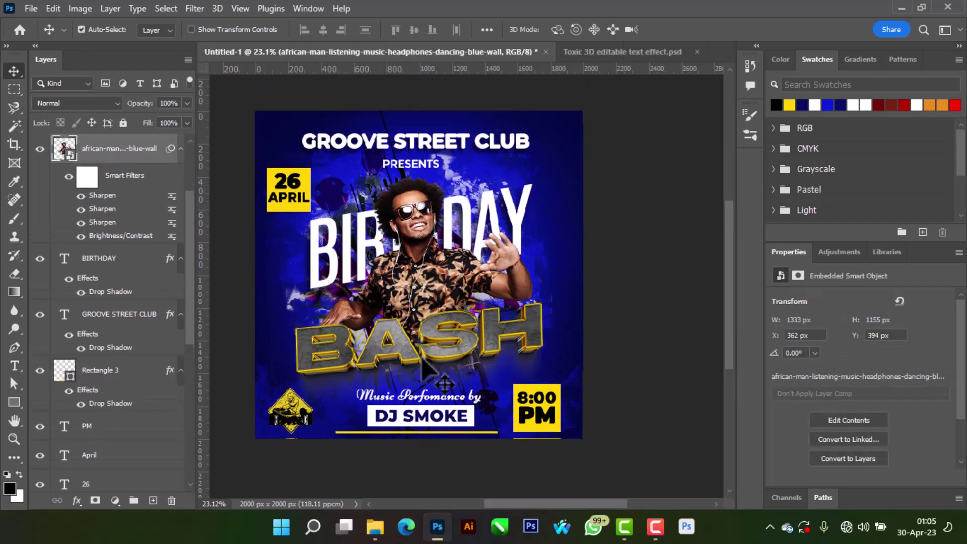
pyautogui.scroll(2, 429, 374)
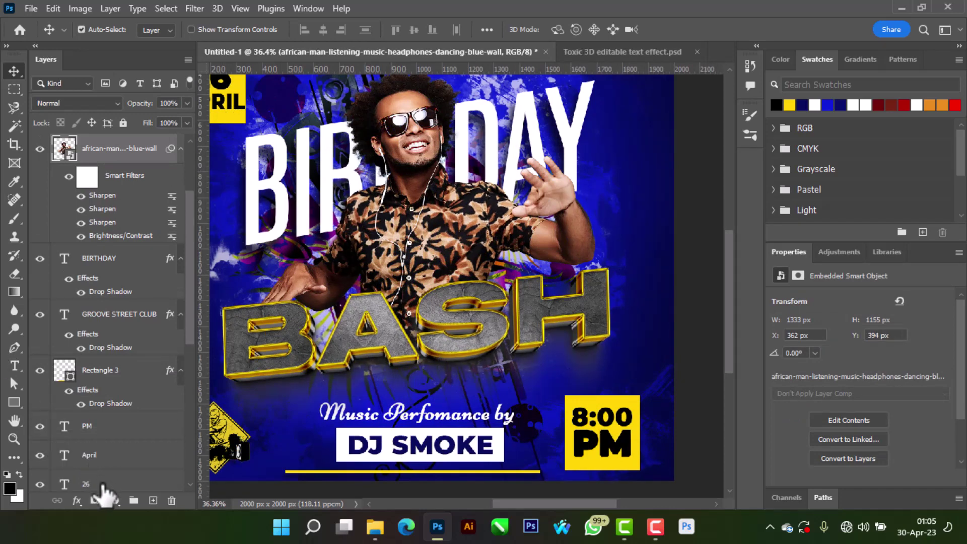
pyautogui.click(94, 500)
# Step: Set up a black Soft Round brush reduced to 400 px for painting on the man's layer mask
pyautogui.click(15, 218)
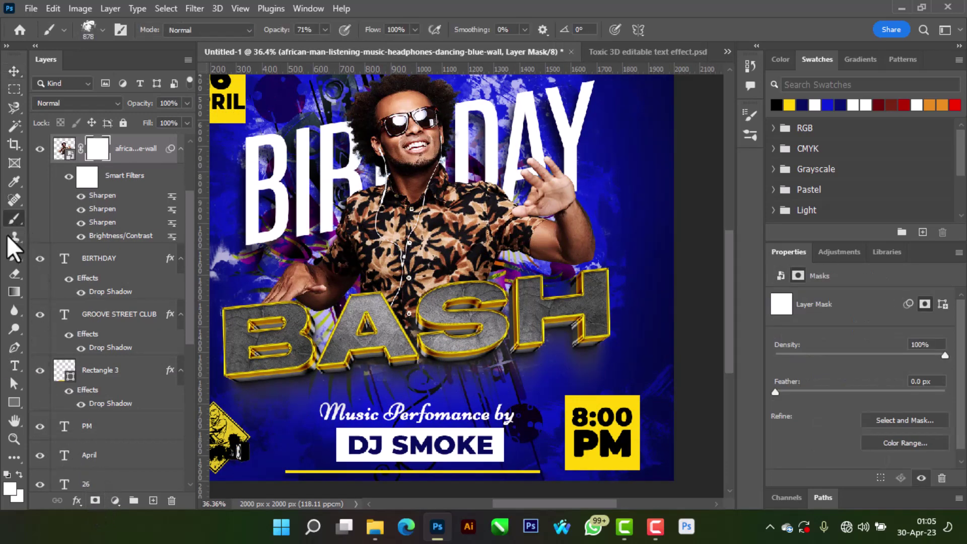
pyautogui.click(6, 475)
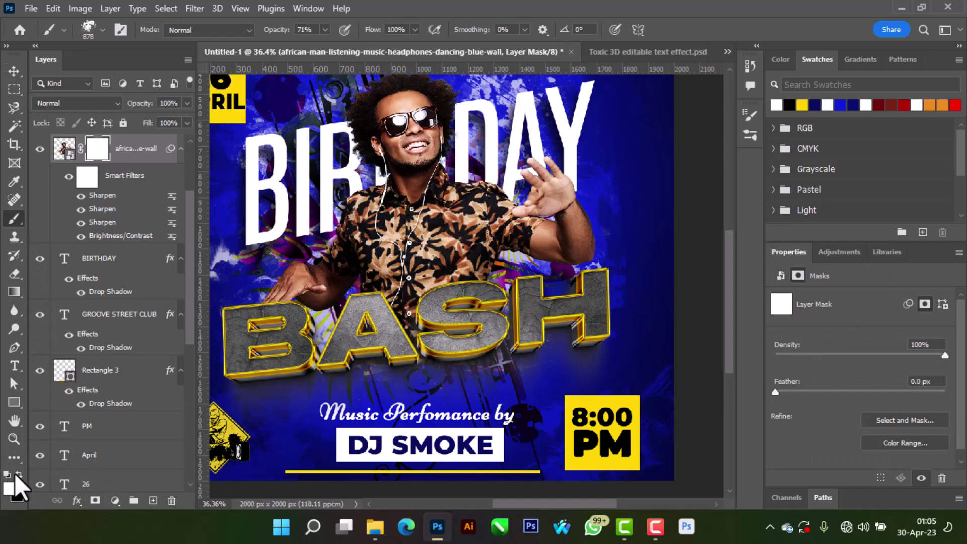
pyautogui.click(14, 474)
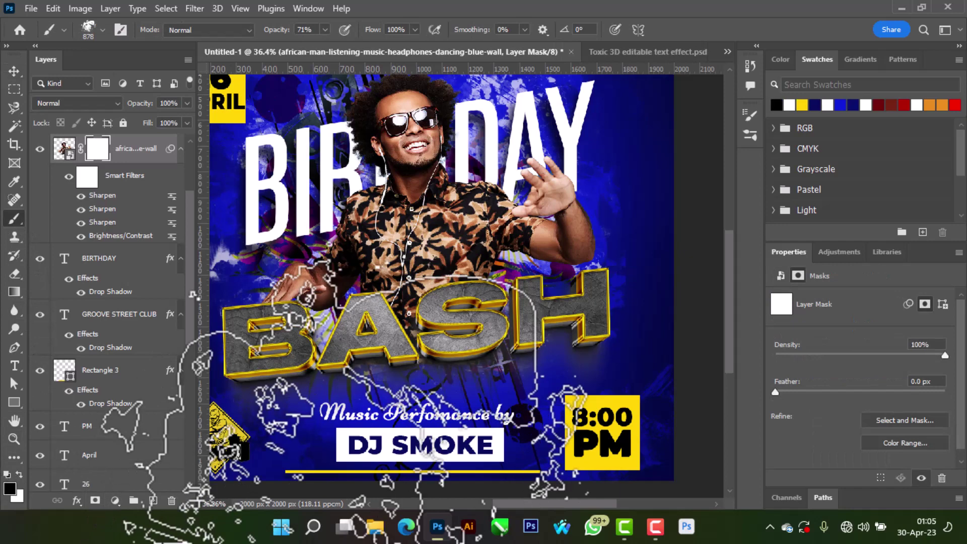
pyautogui.click(89, 29)
pyautogui.click(100, 214)
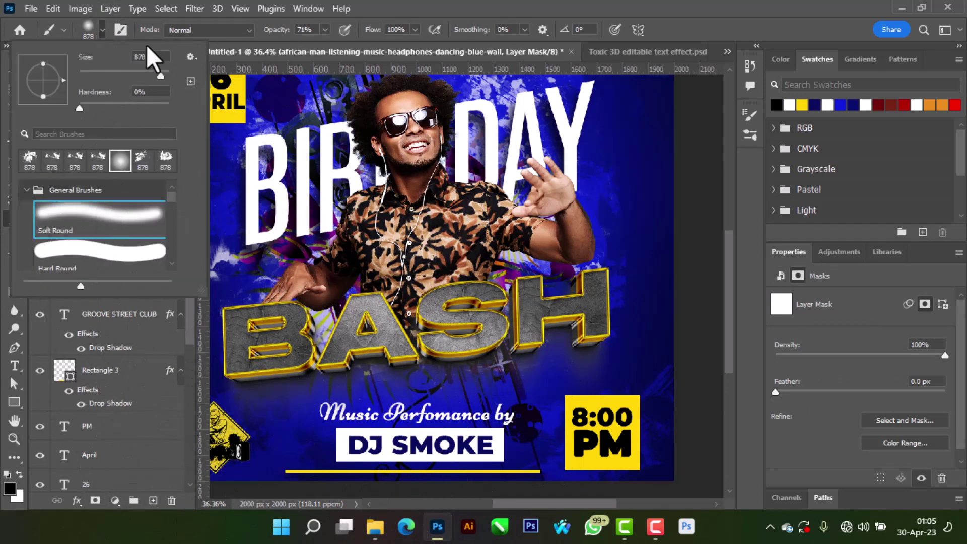
pyautogui.click(99, 40)
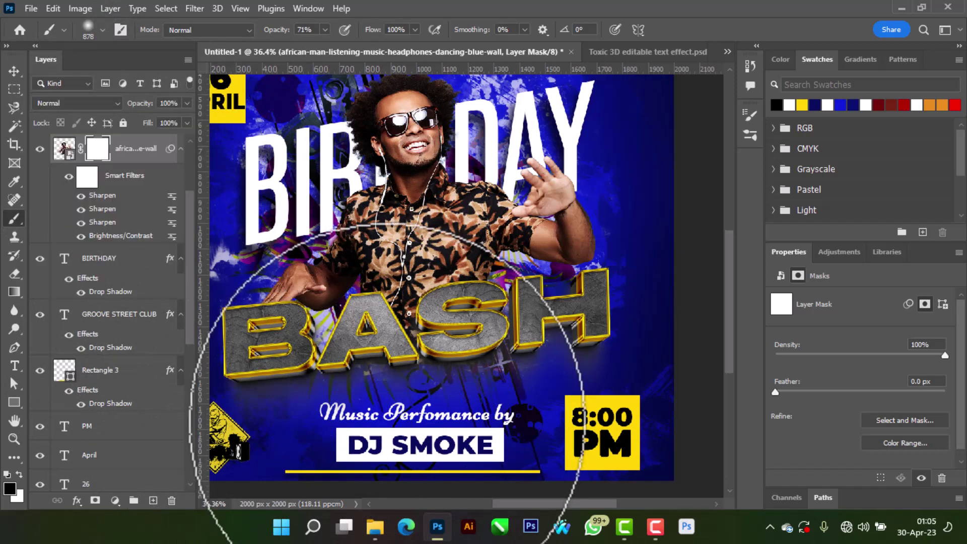
pyautogui.press('[')
pyautogui.press('[')
pyautogui.press('[')
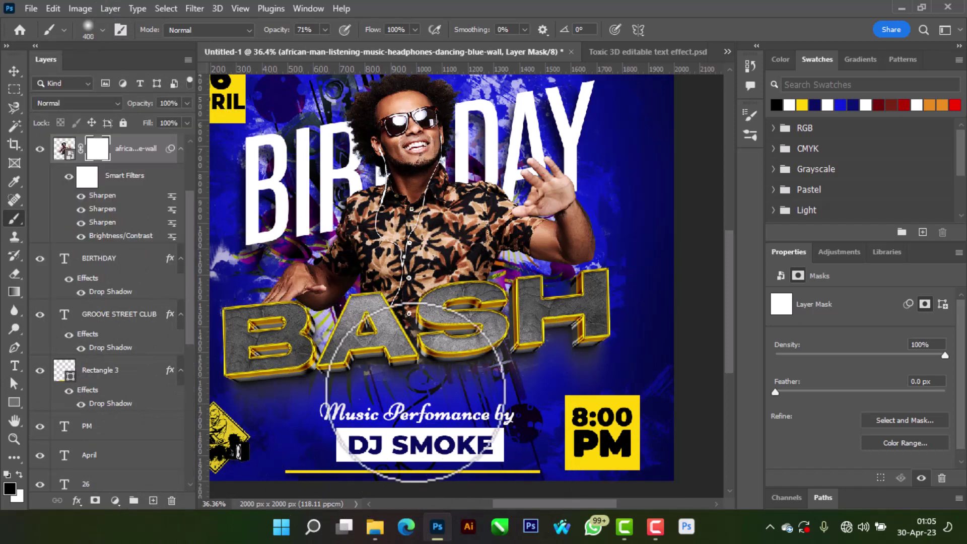
# Step: Paint black on the man's layer mask below the BASH title to hide the lower edge of his body
pyautogui.click(408, 388)
pyautogui.moveTo(429, 391)
pyautogui.mouseDown()
pyautogui.moveTo(457, 378)
pyautogui.moveTo(397, 375)
pyautogui.moveTo(422, 365)
pyautogui.moveTo(522, 410)
pyautogui.mouseUp()
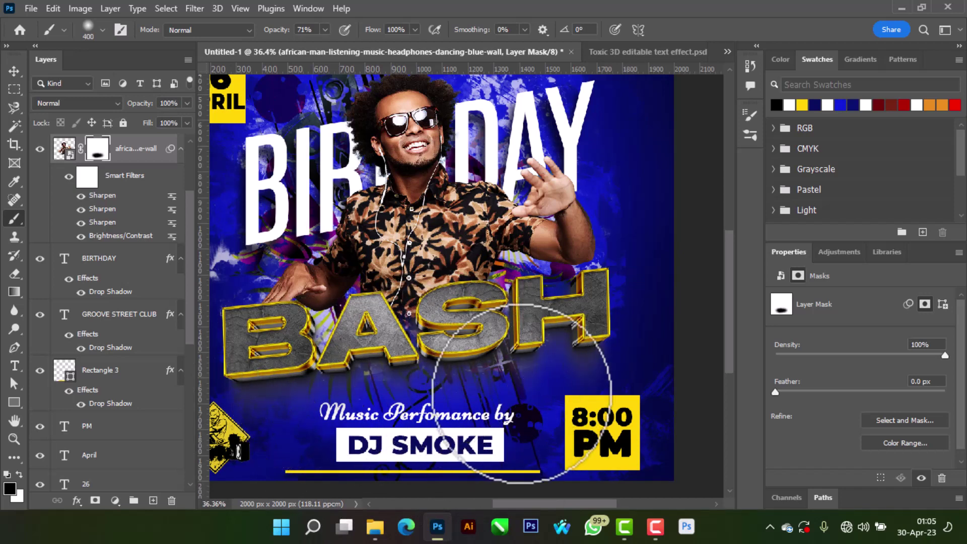
pyautogui.click(14, 70)
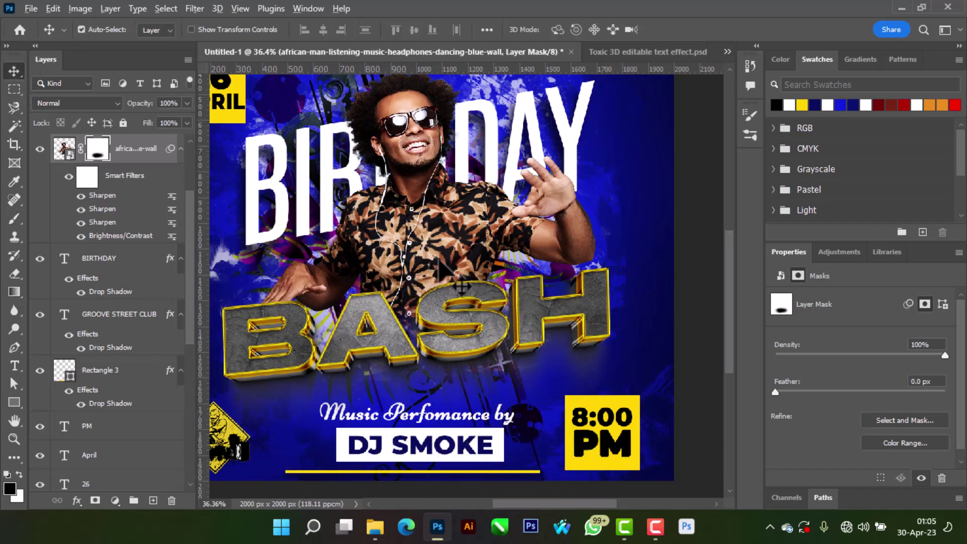
pyautogui.scroll(-2, 438, 272)
pyautogui.scroll(2, 428, 264)
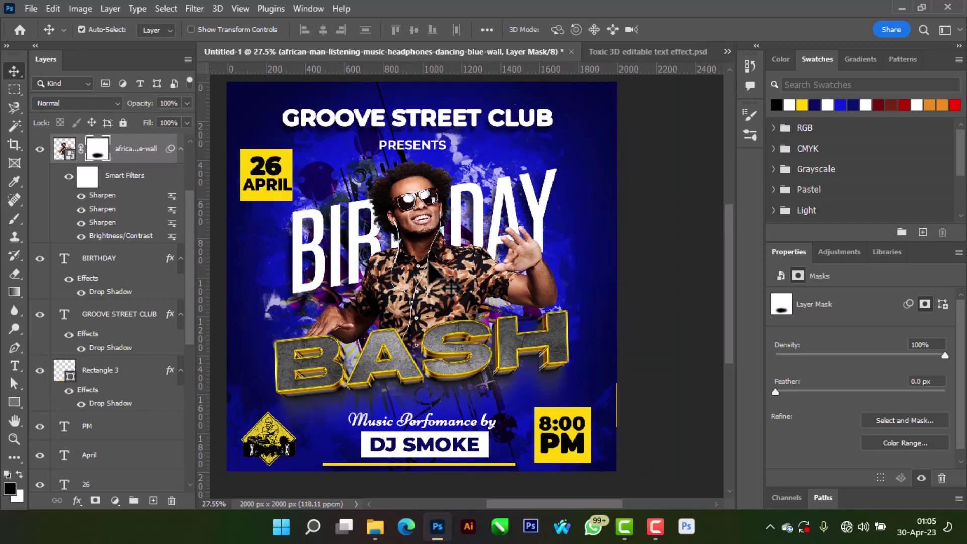
pyautogui.hscroll(-2, 429, 263)
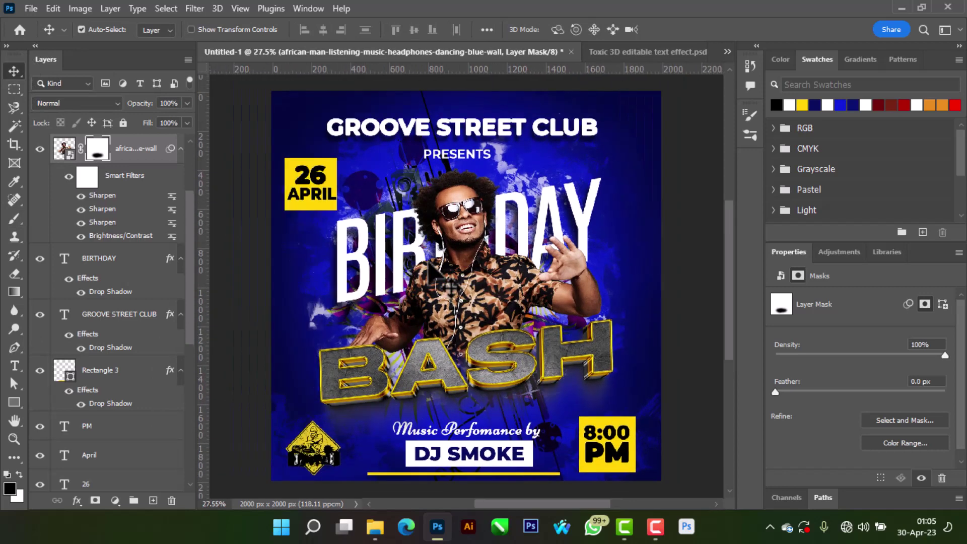